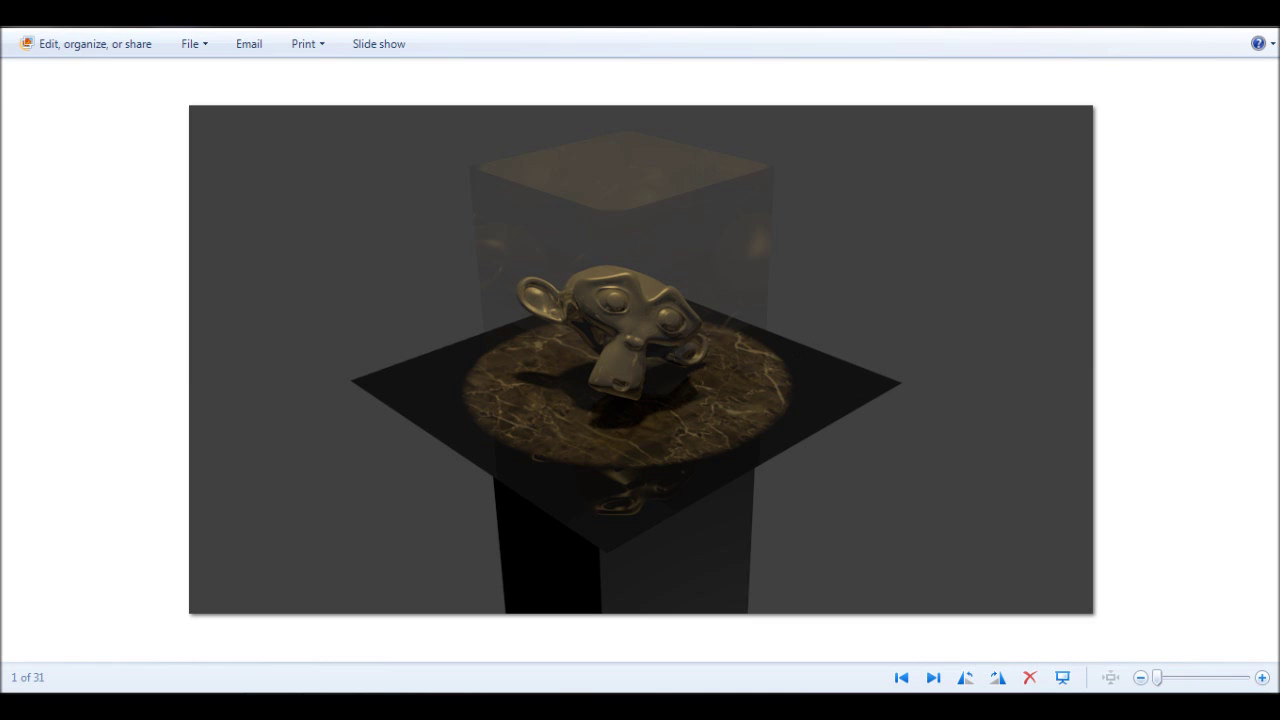
- Leave the finished glass-dome render preview and bring up Blender with its default cube
{"action": "left_click", "coordinate": [334, 658]}
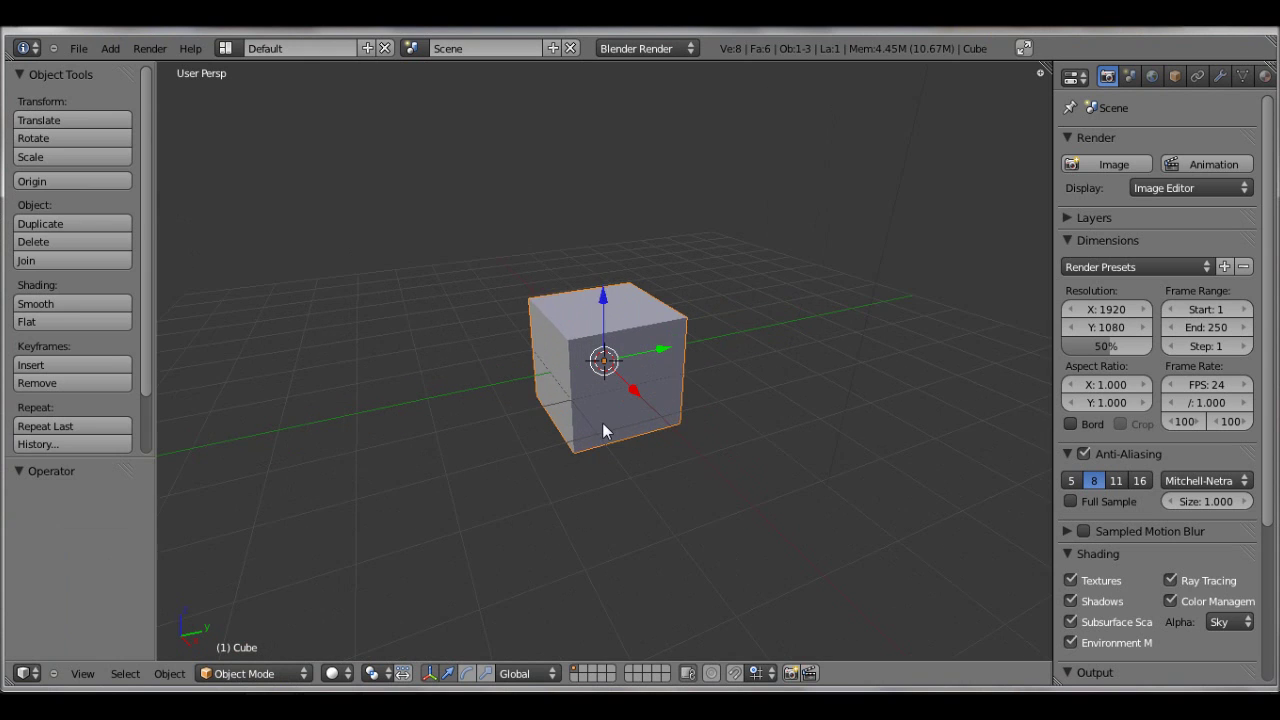
- Stretch the cube taller along Z, then cut a horizontal edge loop around its upper part
{"action": "left_click", "coordinate": [487, 673]}
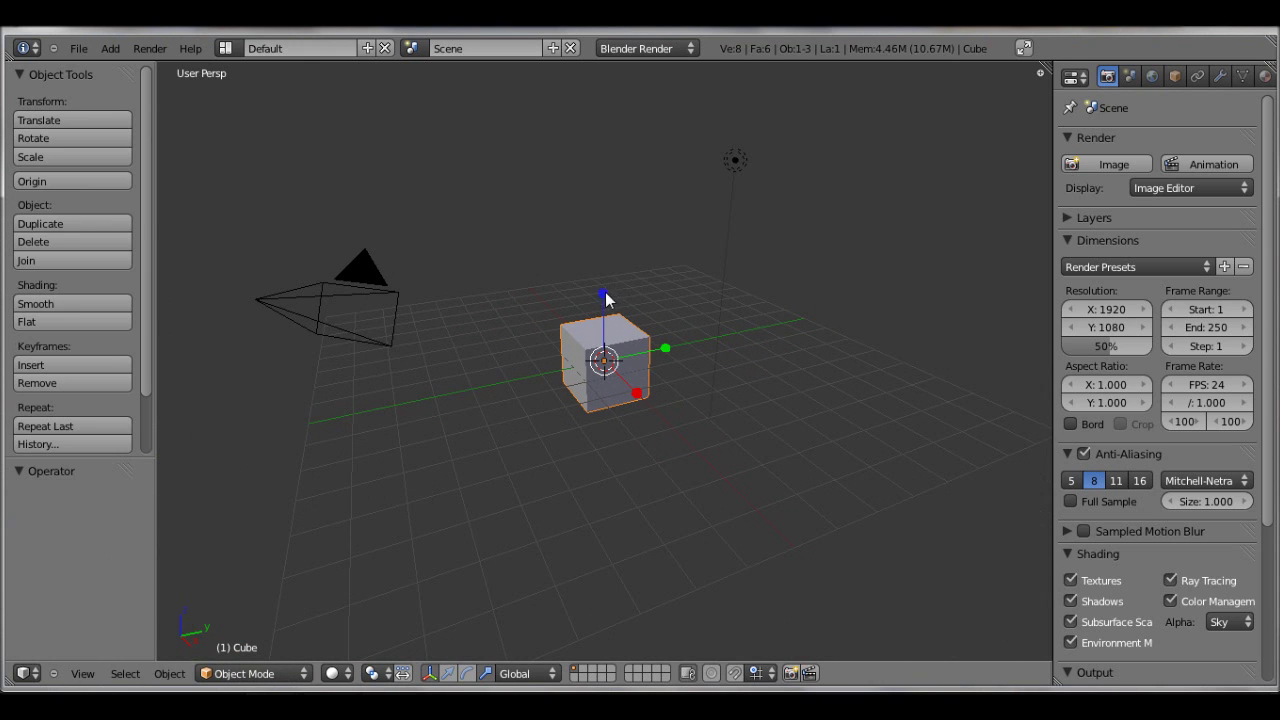
{"action": "left_click_drag", "start_coordinate": [605, 296], "coordinate": [602, 263]}
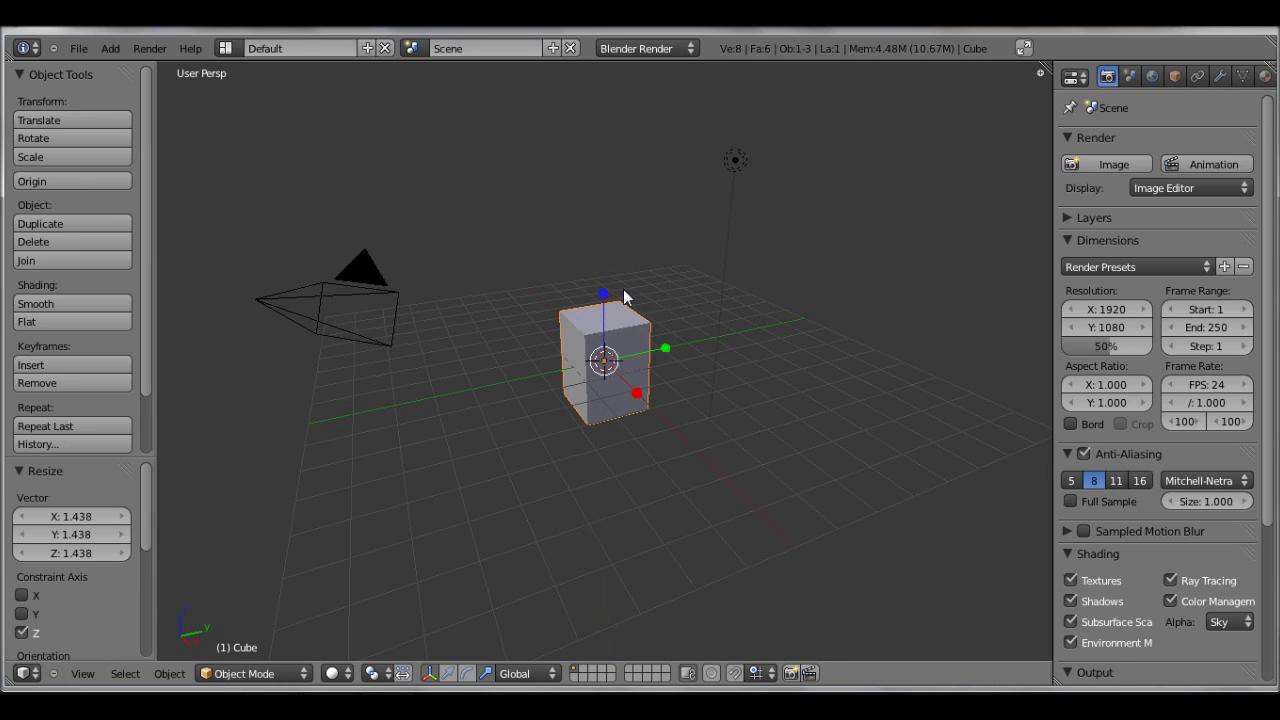
{"action": "key", "text": "Tab"}
{"action": "key", "text": "ctrl+r"}
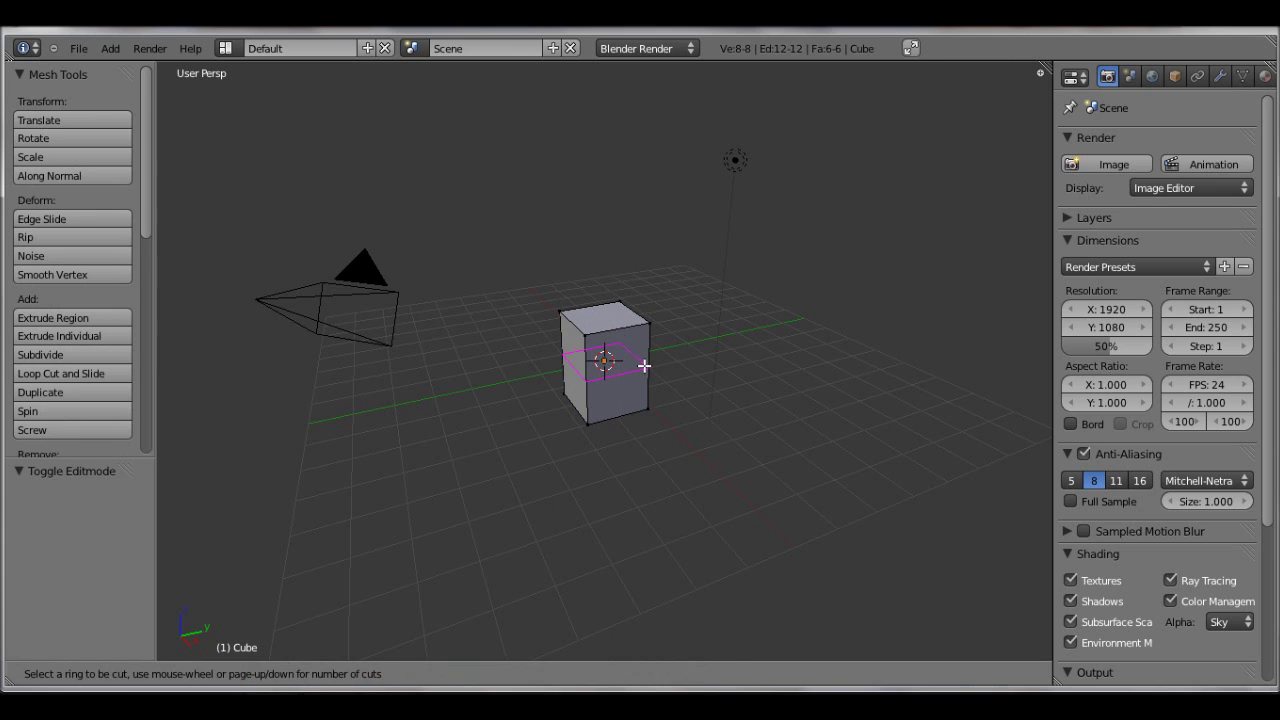
{"action": "left_click", "coordinate": [642, 365]}
{"action": "left_click", "coordinate": [656, 344]}
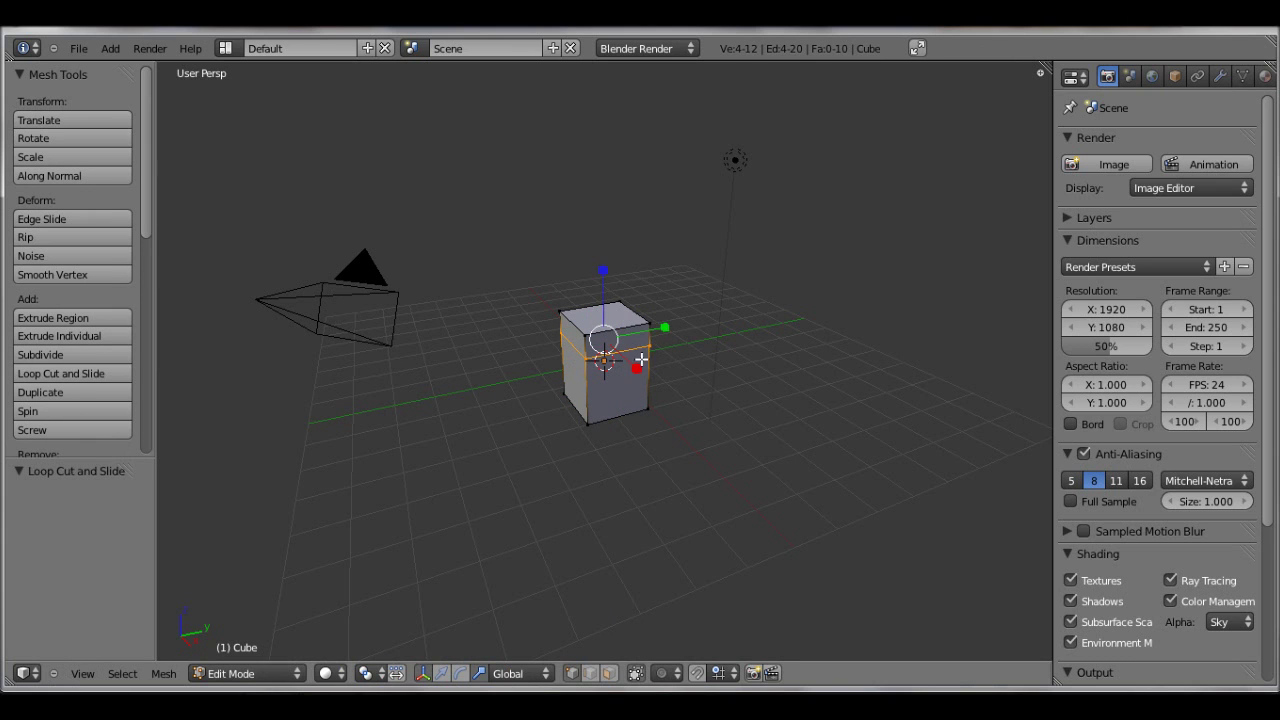
- Settle on an orthographic straight-on front view of the cube
{"action": "middle_click_drag", "start_coordinate": [645, 352], "coordinate": [604, 360]}
{"action": "scroll", "coordinate": [607, 330], "scroll_direction": "up", "scroll_amount": 3}
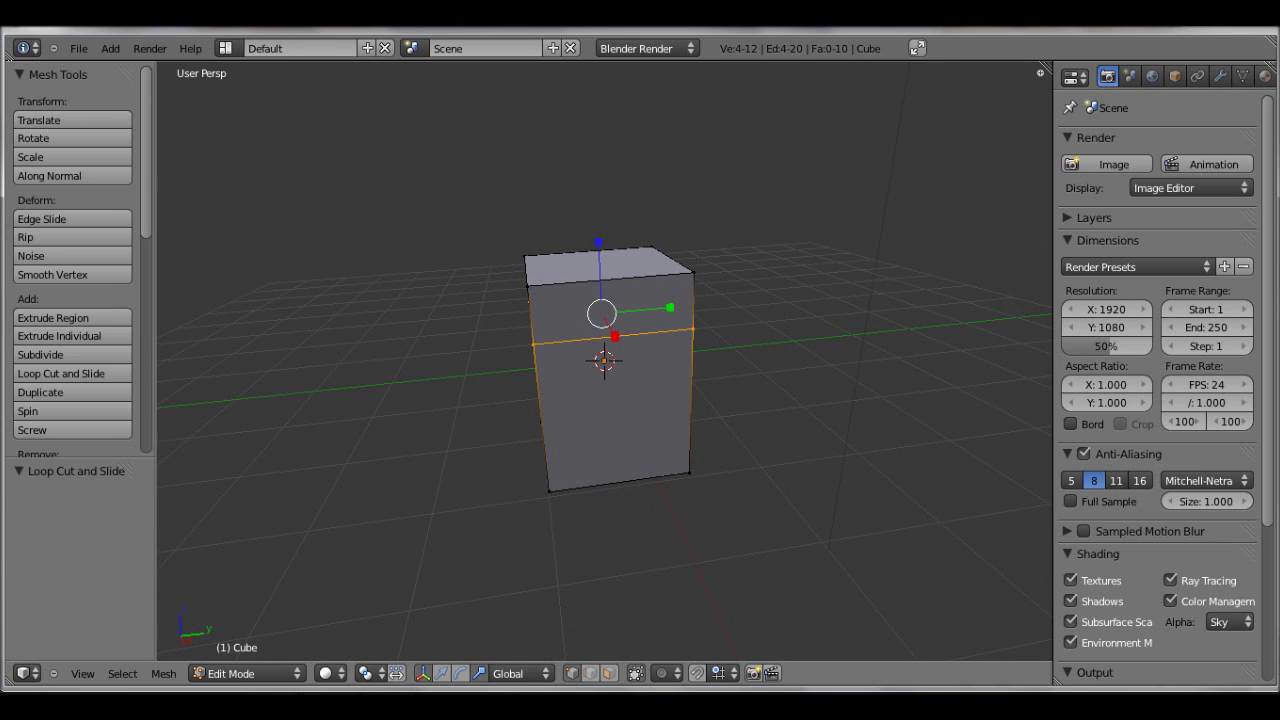
{"action": "middle_click_drag", "start_coordinate": [614, 443], "coordinate": [566, 378]}
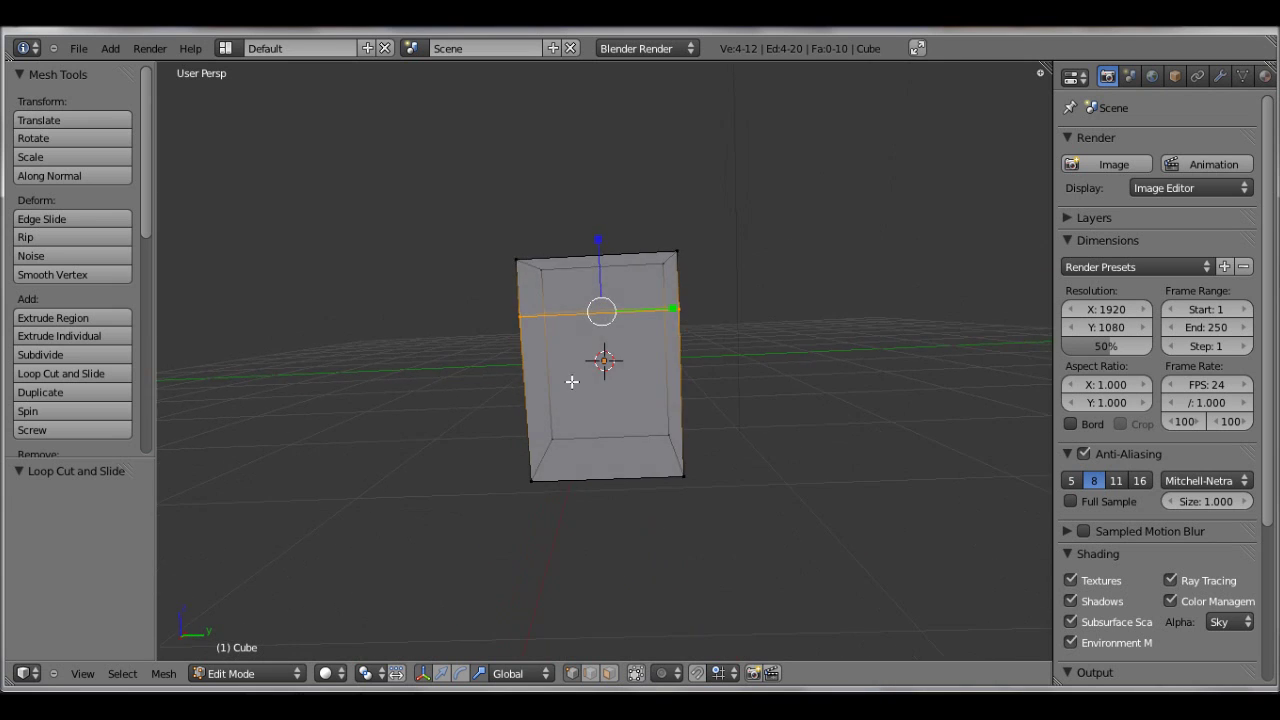
{"action": "key", "text": "KP_1"}
{"action": "key", "text": "KP_5"}
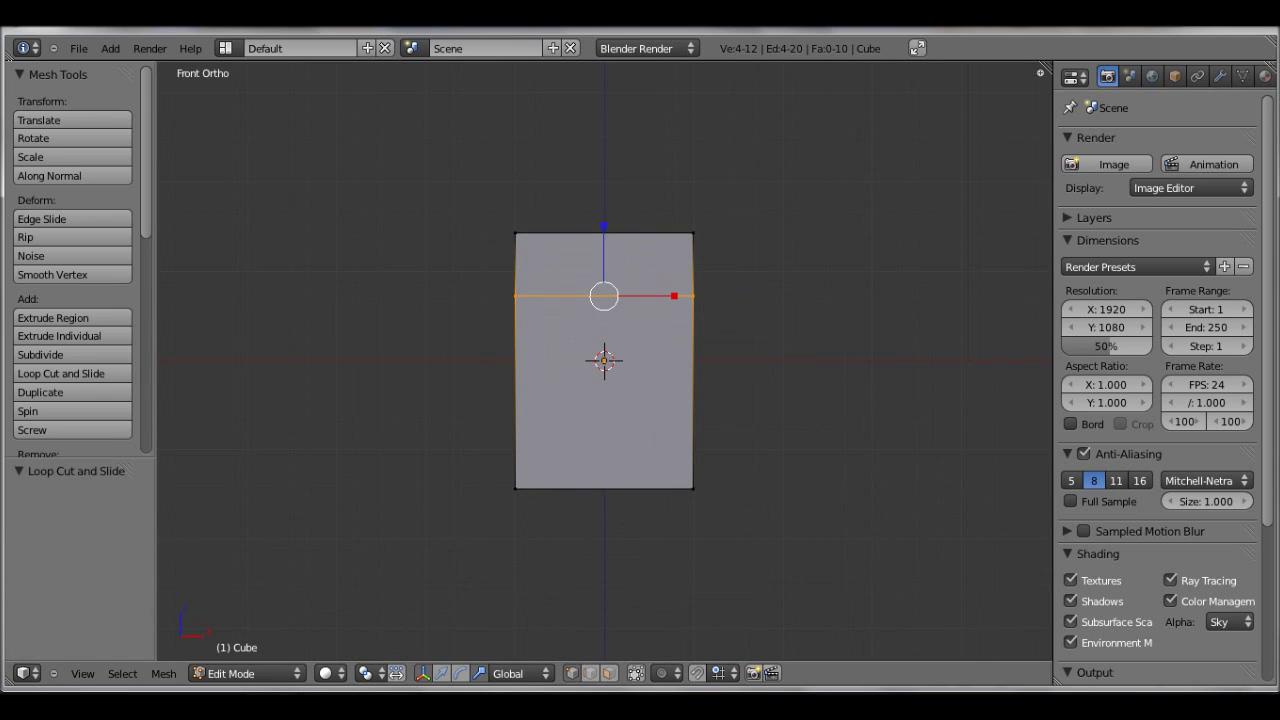
- Box-select the faces above the loop and scale them out by 1.22 to flare the top
{"action": "left_click", "coordinate": [611, 673]}
{"action": "key", "text": "b"}
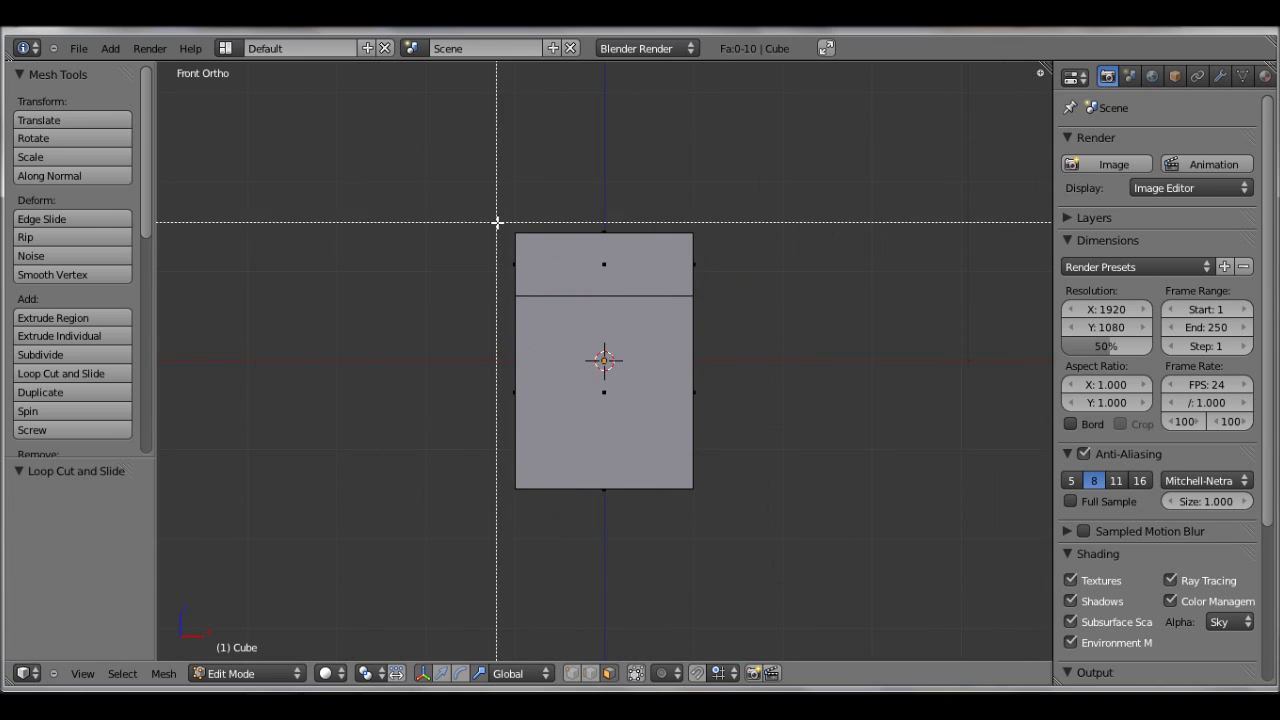
{"action": "left_click_drag", "start_coordinate": [497, 223], "coordinate": [750, 279]}
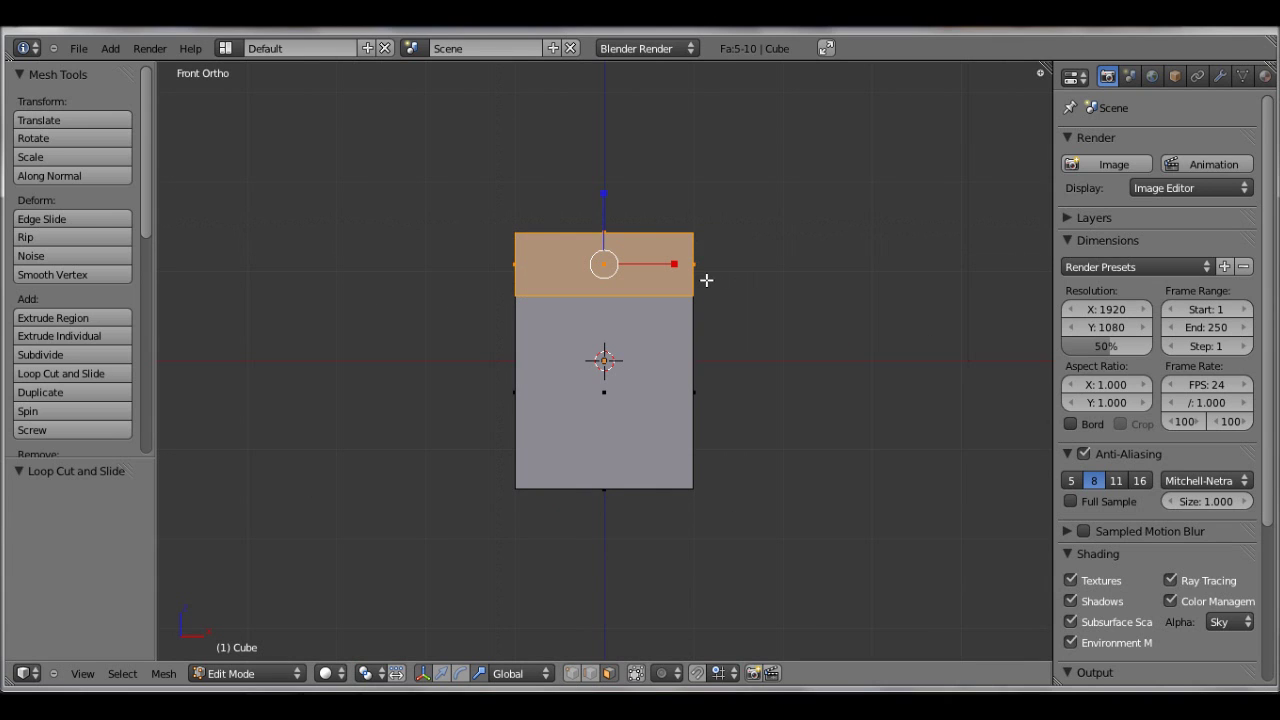
{"action": "key", "text": "s"}
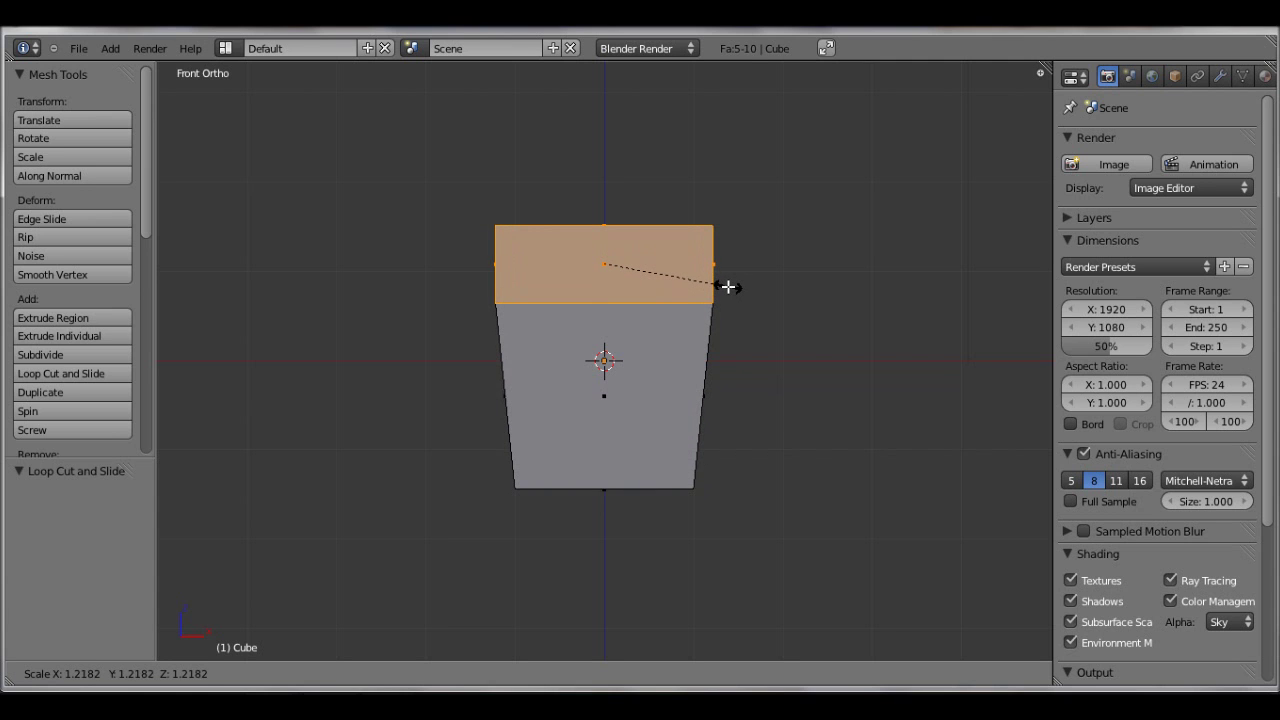
{"action": "left_click", "coordinate": [727, 290]}
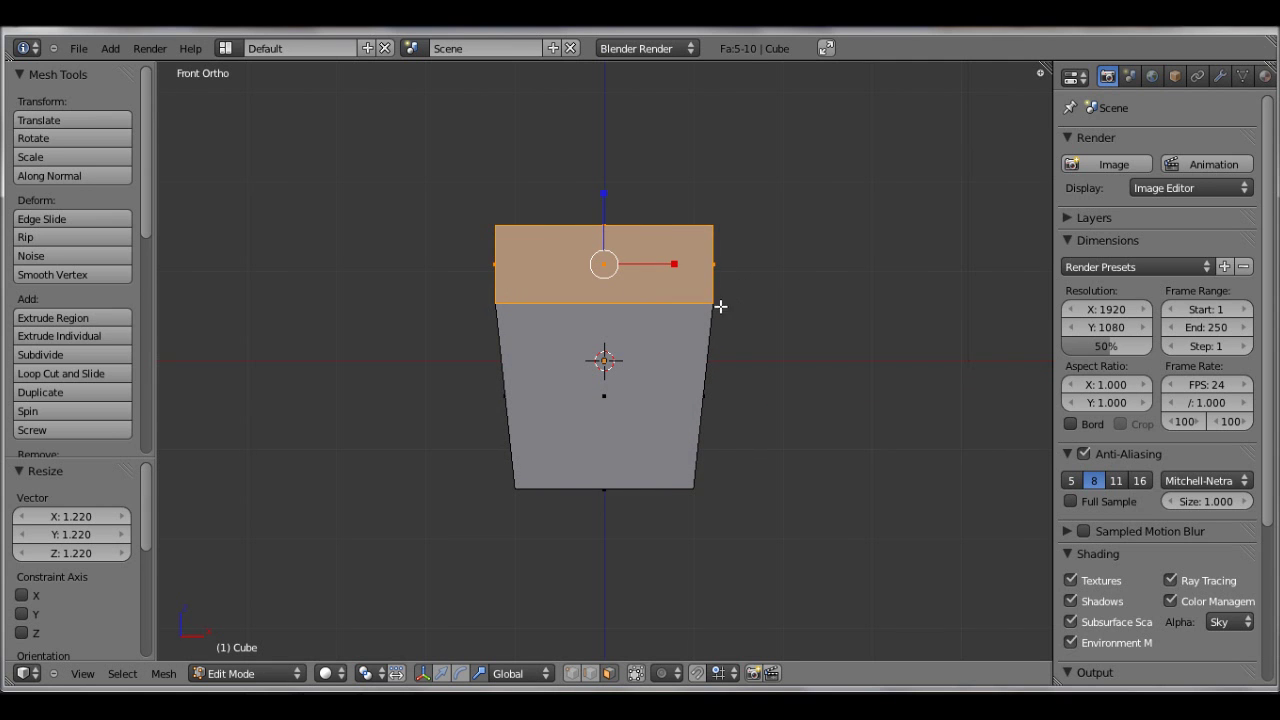
- Shorten the flared top section to 0.781 along Z
{"action": "middle_click_drag", "start_coordinate": [720, 306], "coordinate": [652, 333]}
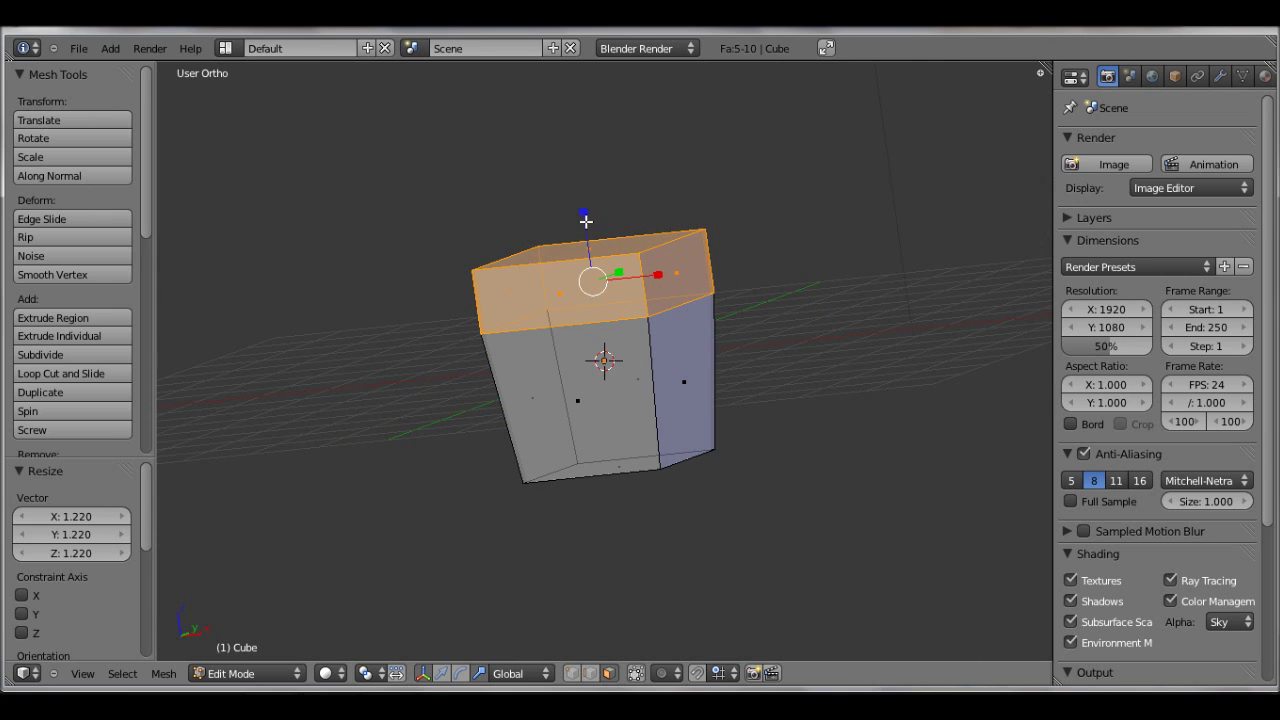
{"action": "left_click_drag", "start_coordinate": [586, 220], "coordinate": [588, 235]}
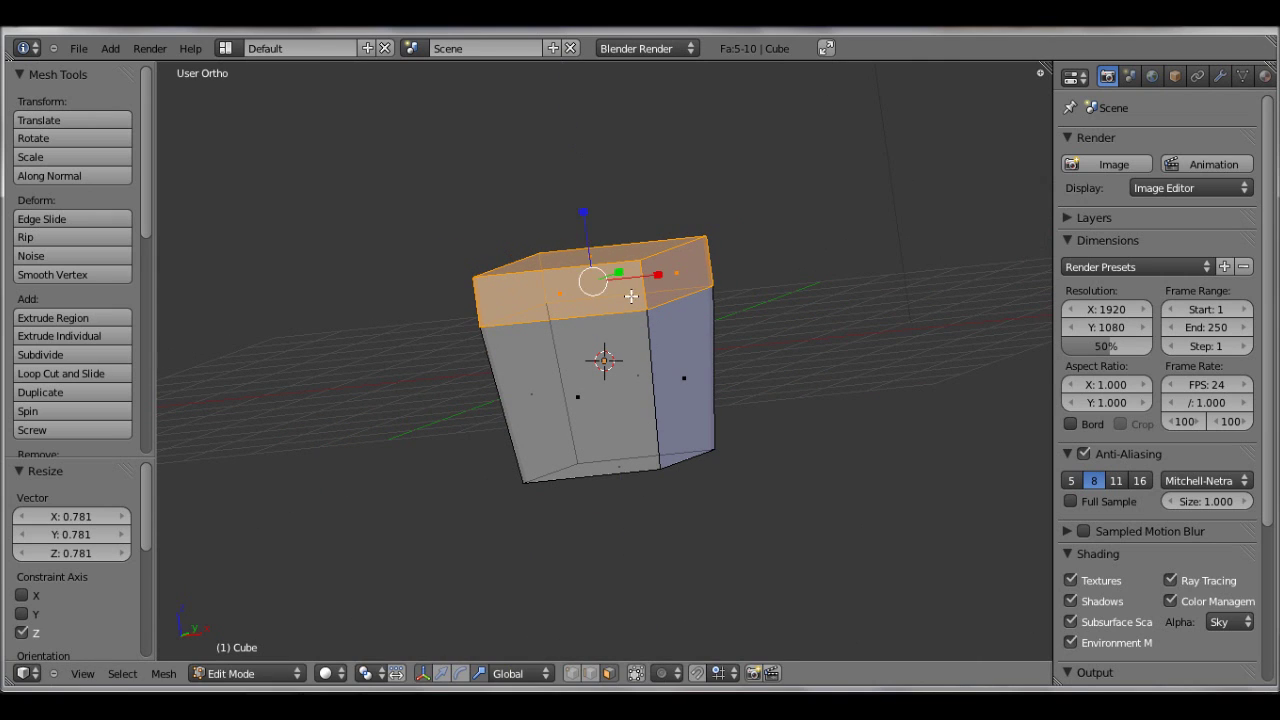
{"action": "key", "text": "ctrl+r"}
- Add a loop cut around the body and slide it up along Z toward the flared top
{"action": "left_click", "coordinate": [659, 344]}
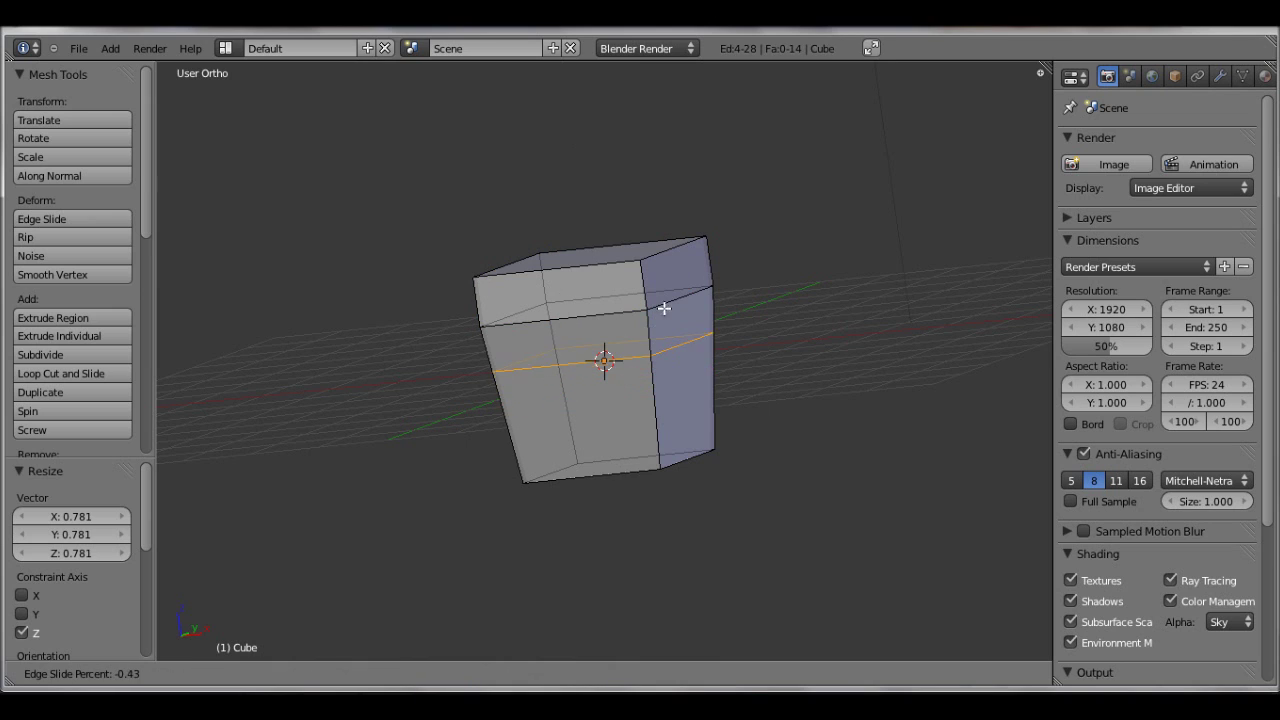
{"action": "left_click", "coordinate": [691, 344]}
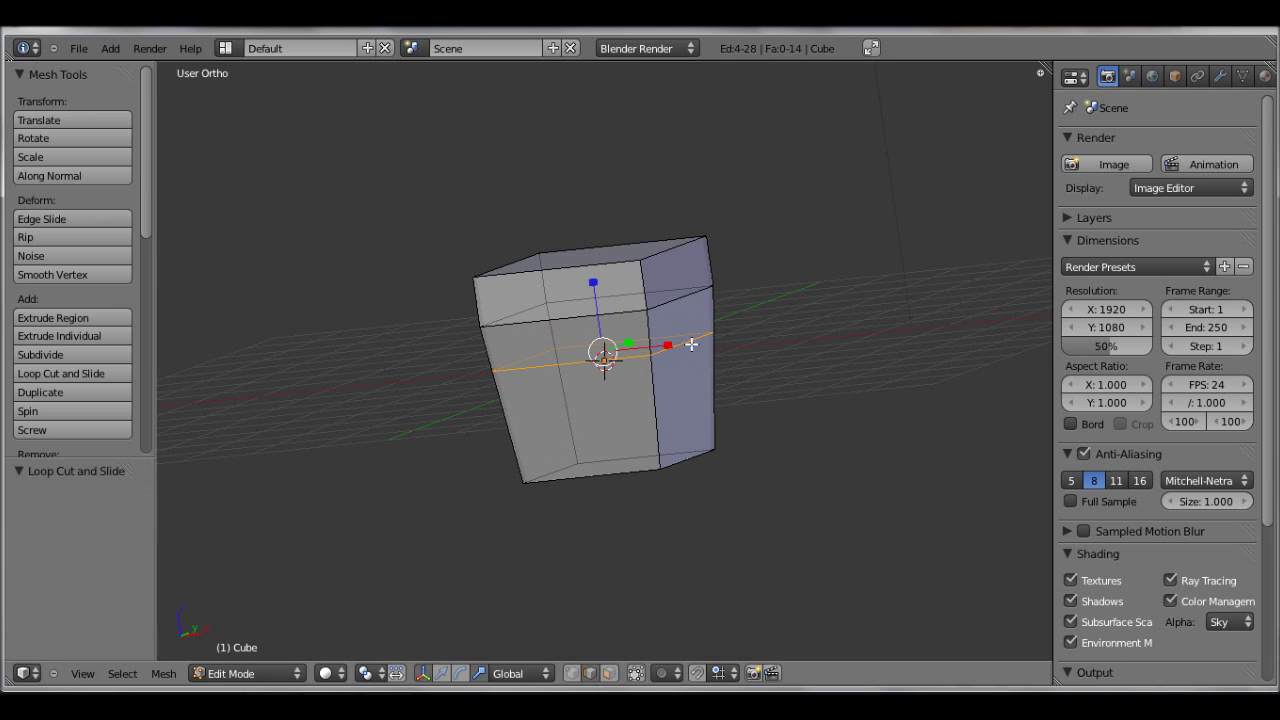
{"action": "key", "text": "g"}
{"action": "key", "text": "z"}
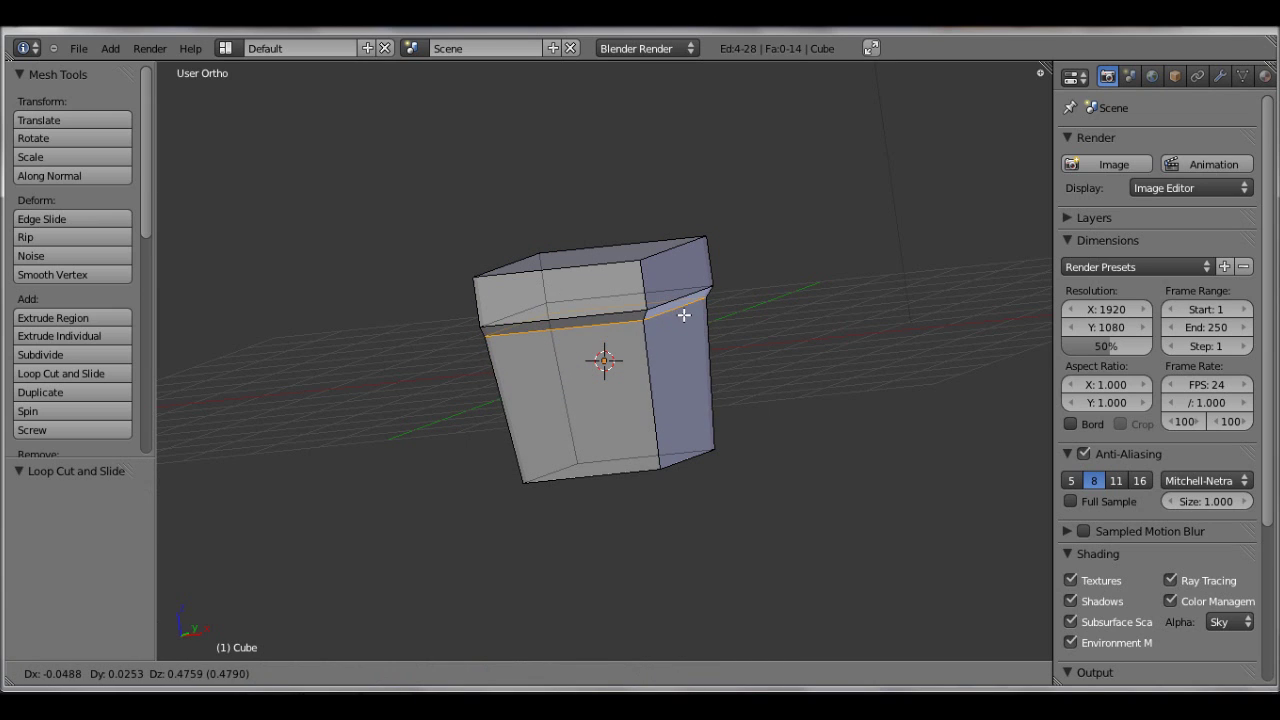
{"action": "key", "text": "z"}
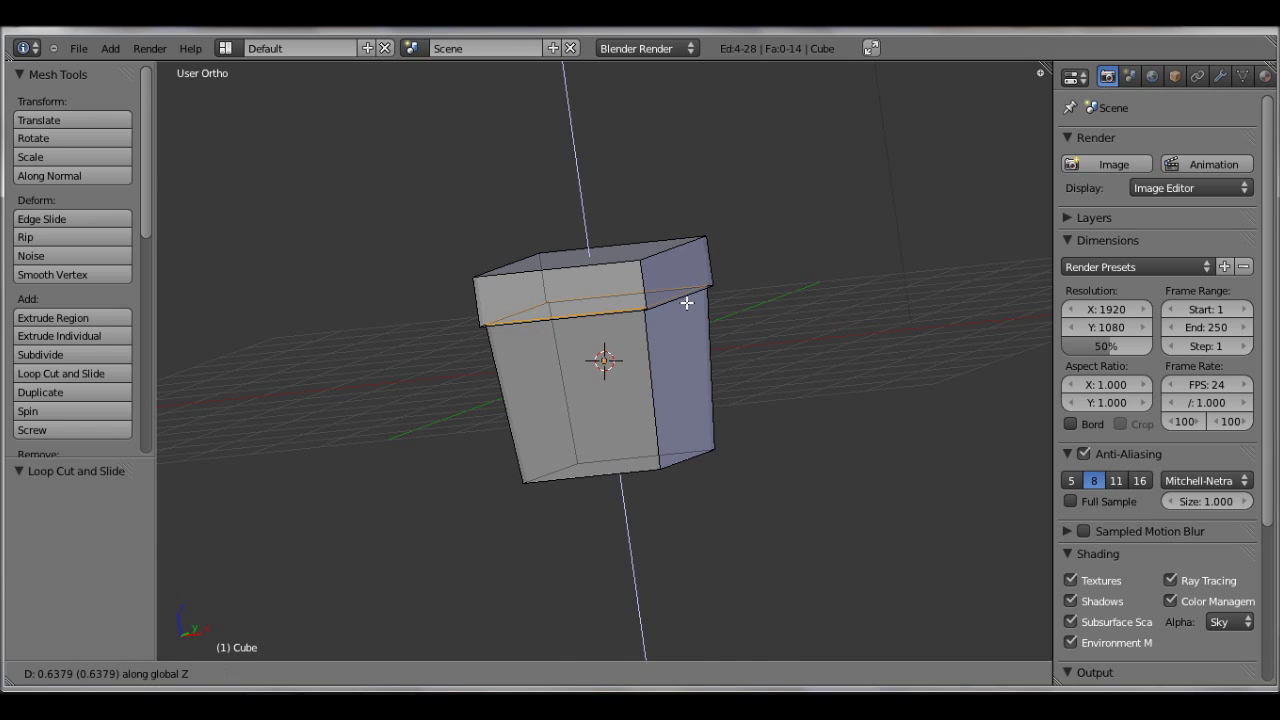
{"action": "left_click", "coordinate": [686, 299]}
{"action": "middle_click_drag", "start_coordinate": [686, 299], "coordinate": [612, 298]}
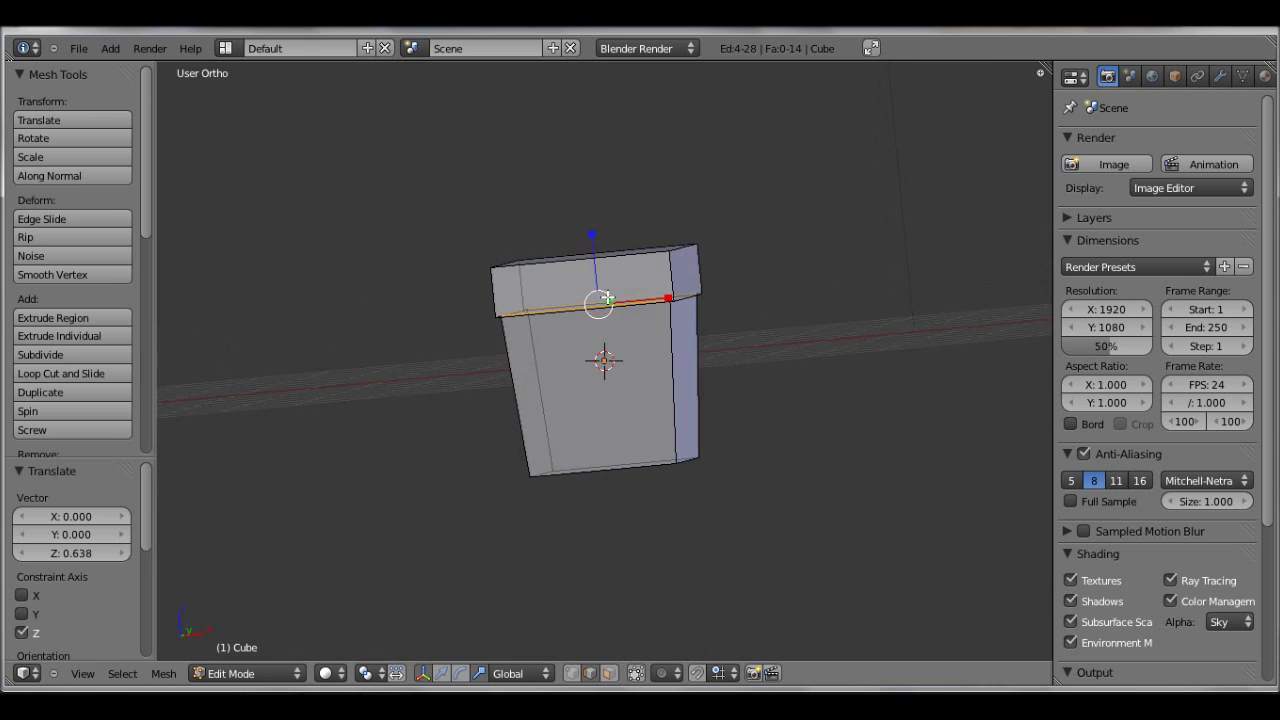
- Add a second loop cut and move it up along Z just beneath the top
{"action": "key", "text": "ctrl+r"}
{"action": "left_click", "coordinate": [680, 348]}
{"action": "left_click", "coordinate": [693, 374]}
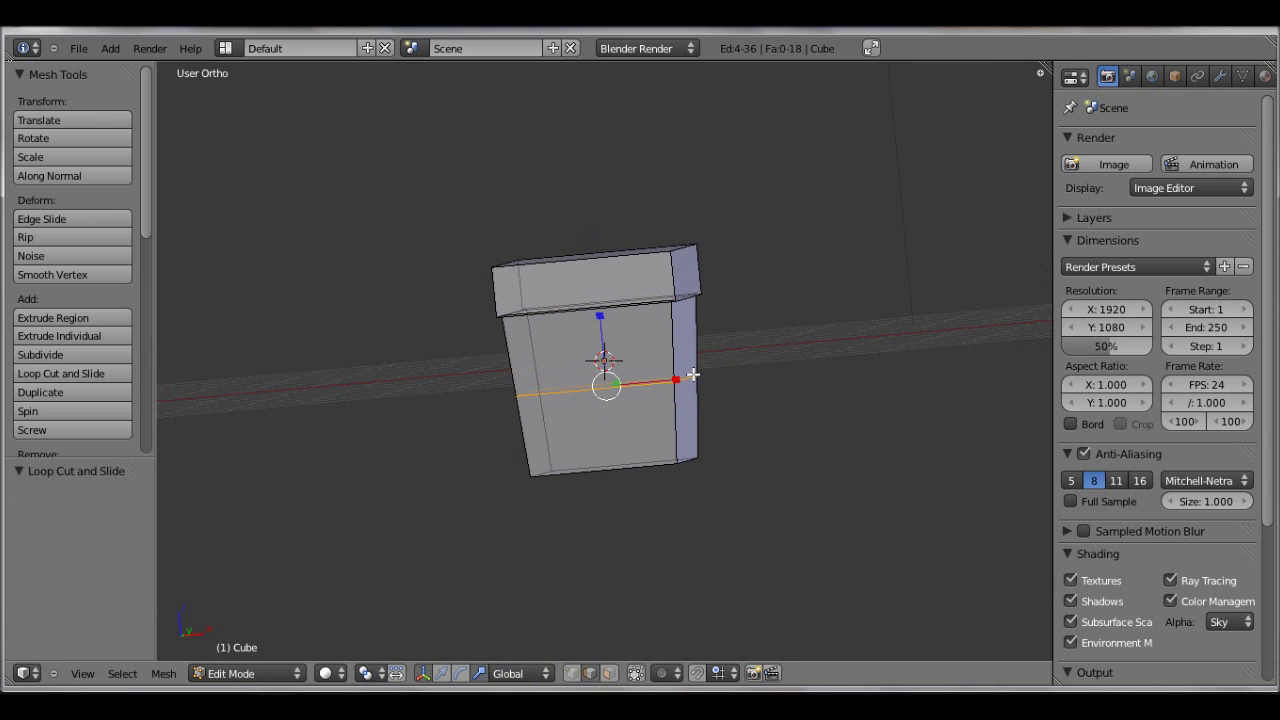
{"action": "key", "text": "g"}
{"action": "key", "text": "z"}
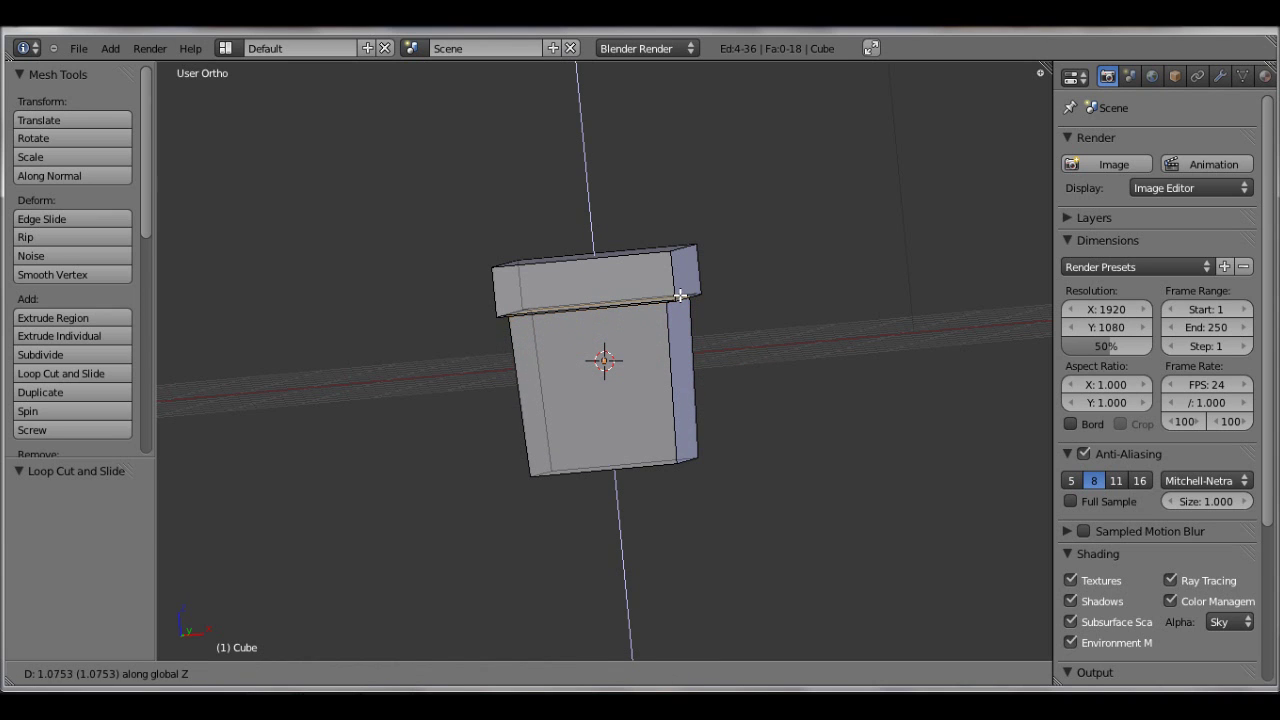
{"action": "left_click", "coordinate": [680, 297]}
{"action": "middle_click_drag", "start_coordinate": [714, 366], "coordinate": [643, 394]}
- Select the whole mesh and stretch it 1.620 along Z to make the podium taller
{"action": "key", "text": "s"}
{"action": "right_click", "coordinate": [600, 225]}
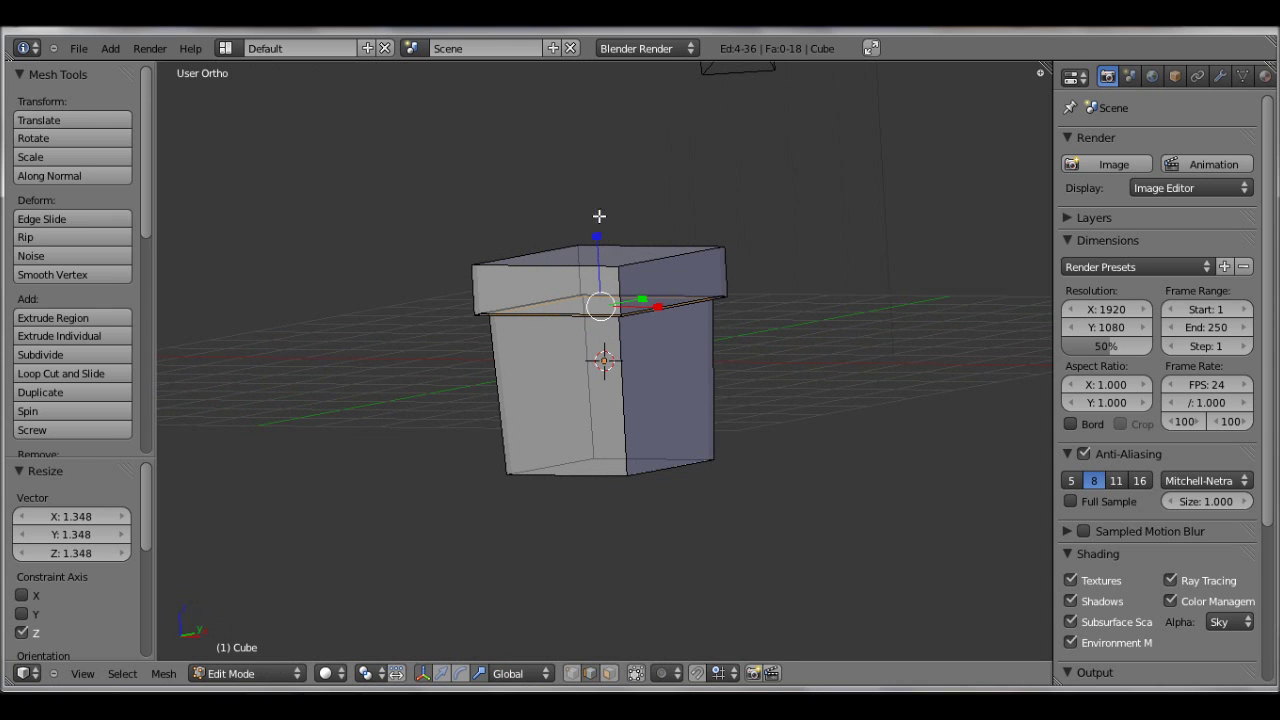
{"action": "key", "text": "a"}
{"action": "key", "text": "a"}
{"action": "key", "text": "s"}
{"action": "key", "text": "z"}
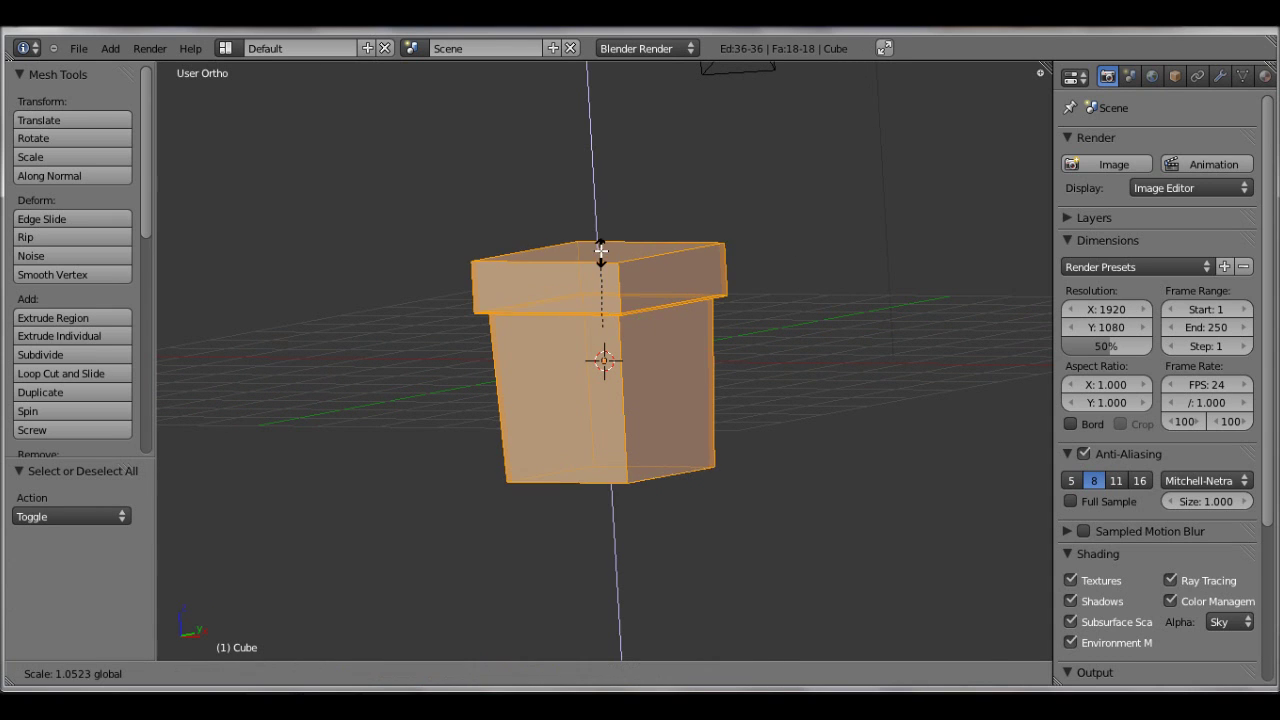
{"action": "left_click", "coordinate": [725, 354]}
{"action": "middle_click_drag", "start_coordinate": [725, 354], "coordinate": [722, 404]}
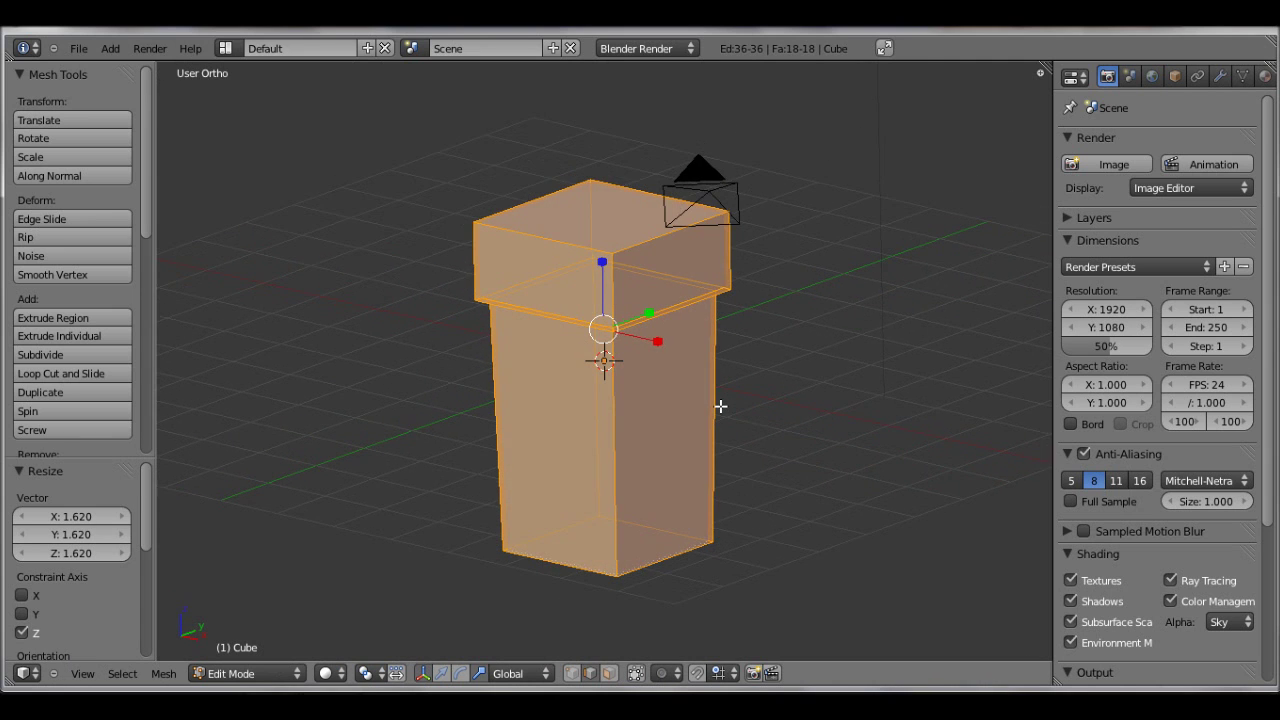
- Move the camera so the podium's top sits within the camera frame
{"action": "key", "text": "KP_0"}
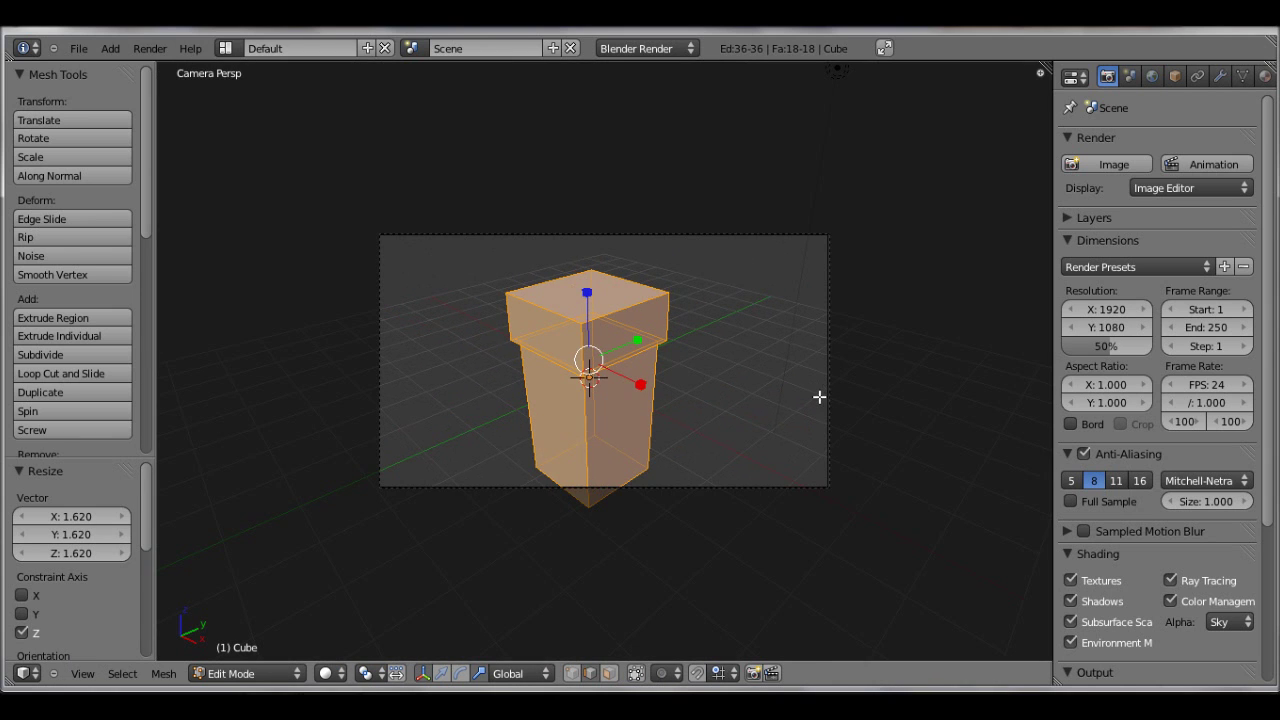
{"action": "key", "text": "Tab"}
{"action": "right_click", "coordinate": [826, 380]}
{"action": "key", "text": "g"}
{"action": "key", "text": "z"}
{"action": "key", "text": "z"}
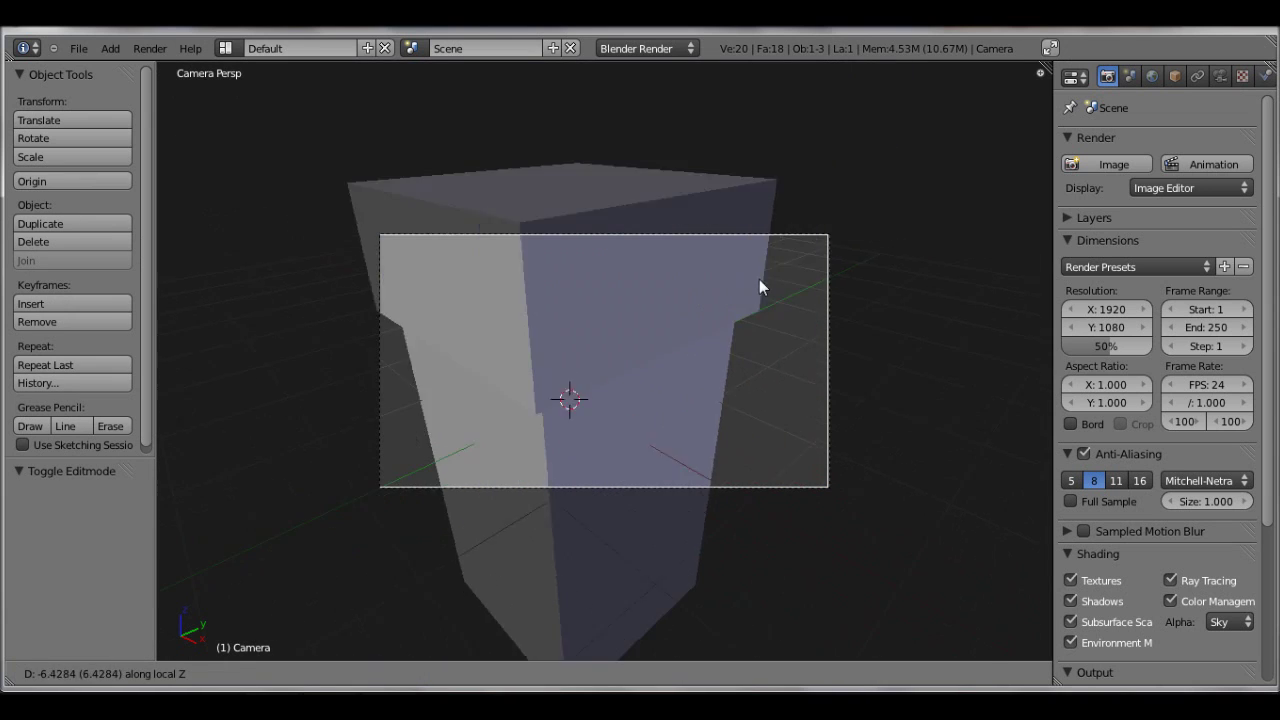
{"action": "left_click", "coordinate": [772, 296]}
{"action": "key", "text": "g"}
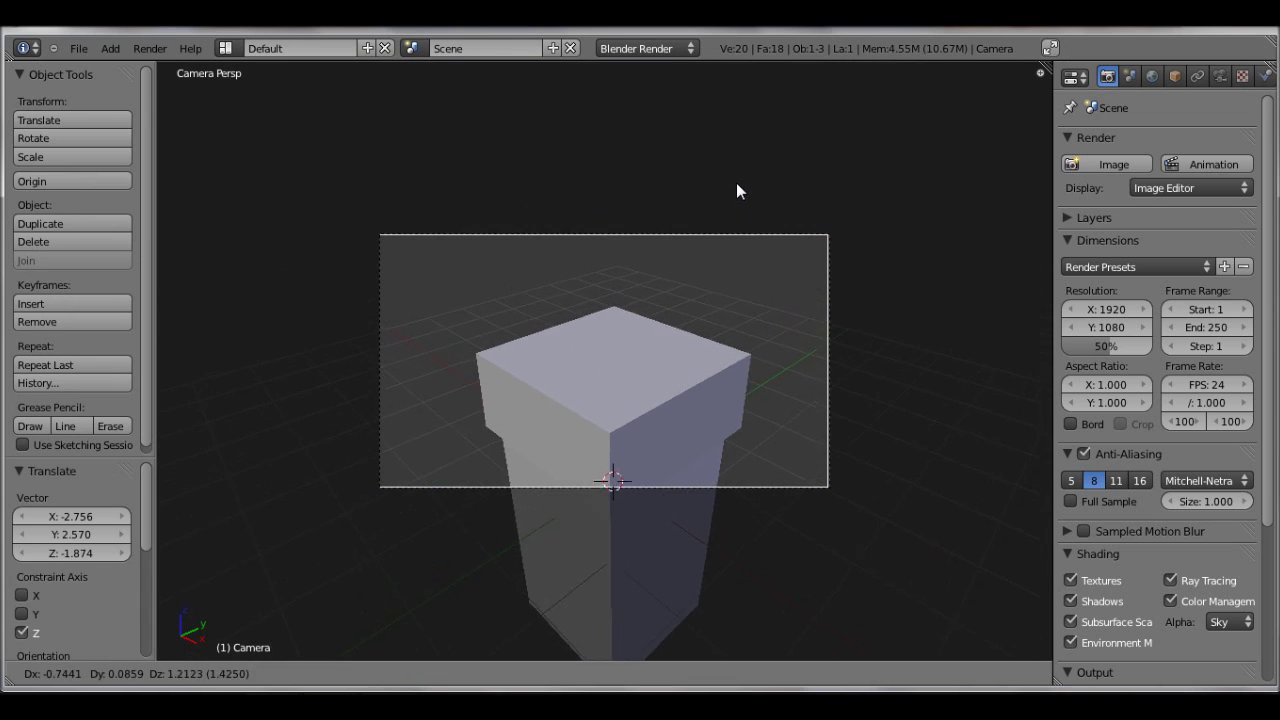
{"action": "left_click", "coordinate": [750, 172]}
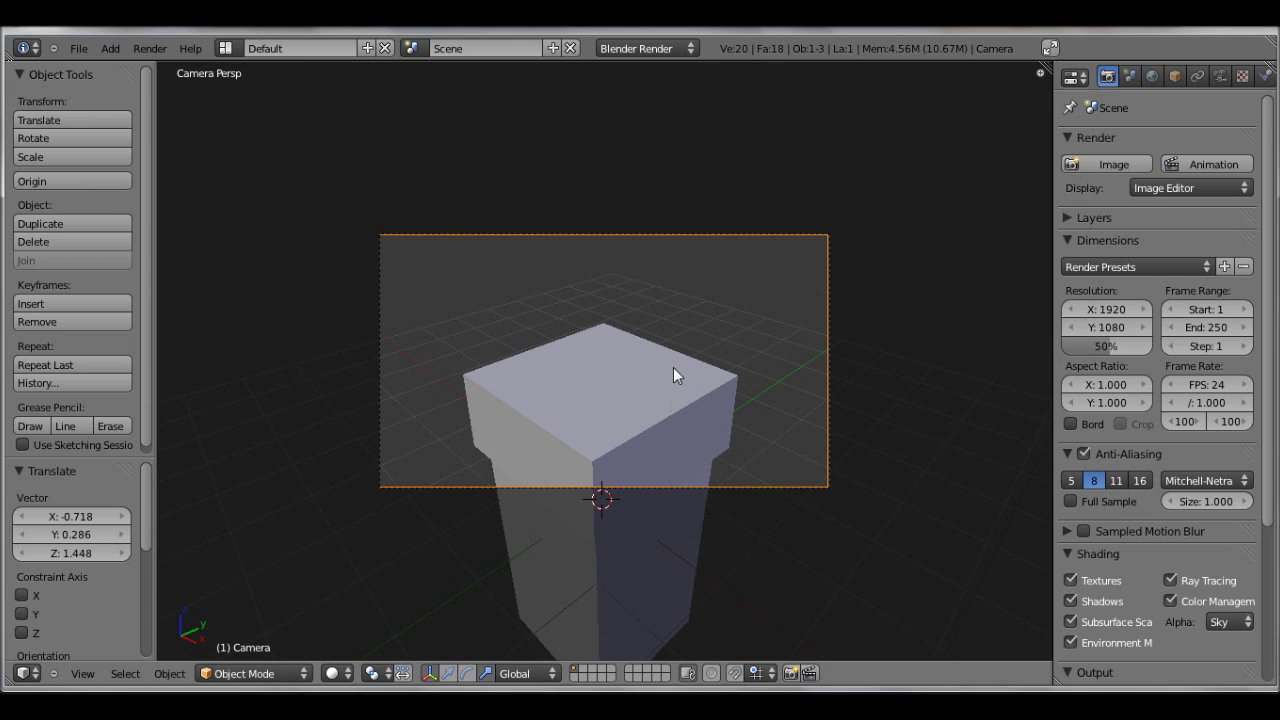
{"action": "key", "text": "space"}
- Add a cube, raise it above the podium and shrink it to 0.5
{"action": "type", "text": "cube"}
{"action": "key", "text": "Return"}
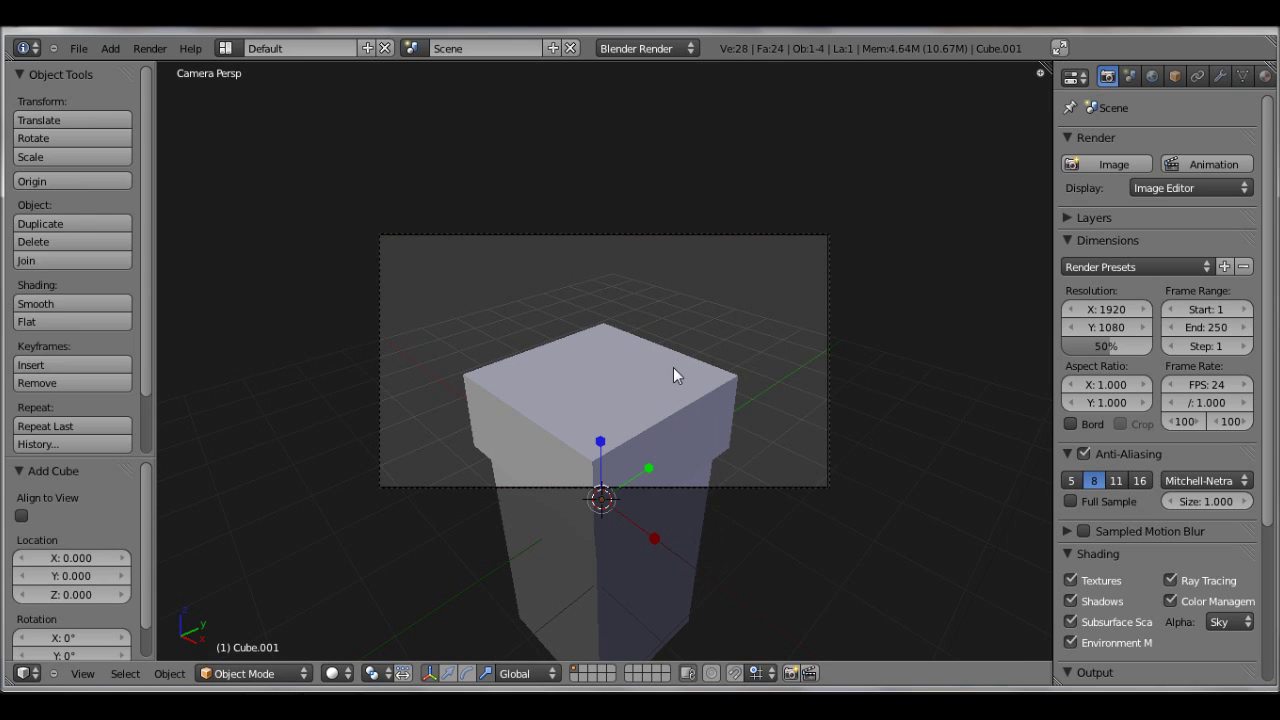
{"action": "left_click", "coordinate": [448, 673]}
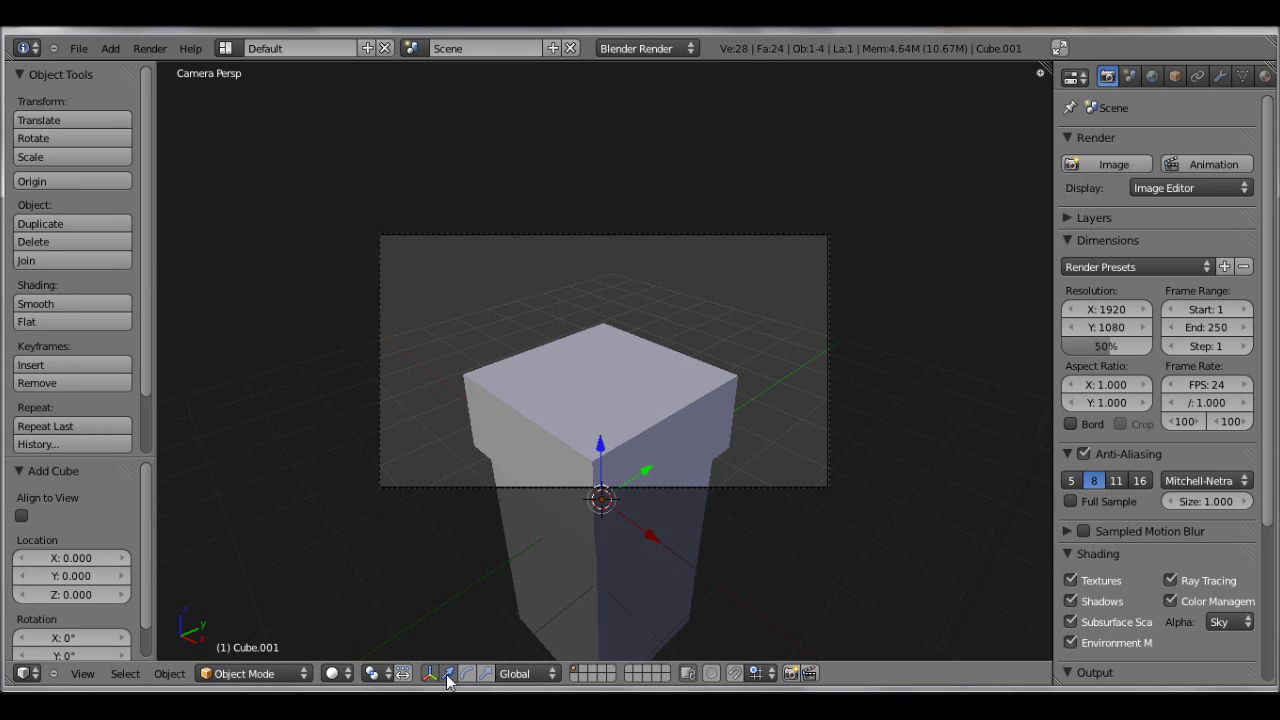
{"action": "left_click_drag", "start_coordinate": [600, 440], "coordinate": [617, 241]}
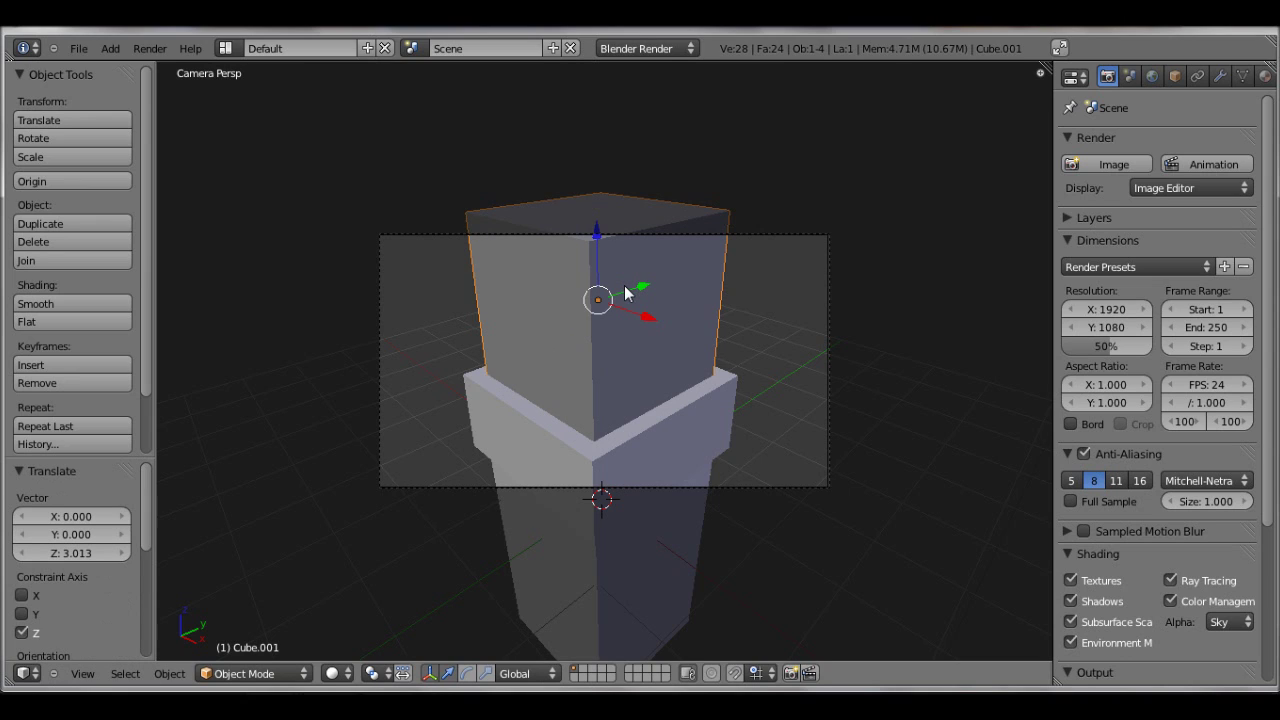
{"action": "type", "text": "s0.5"}
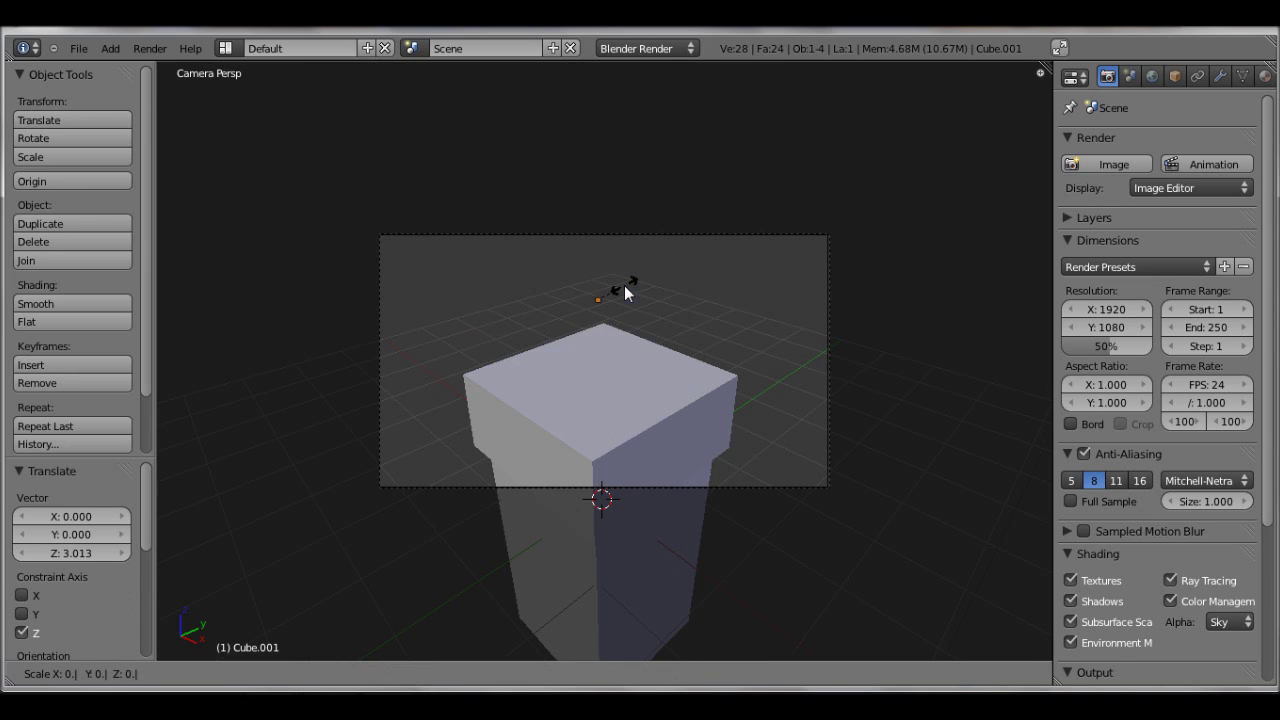
{"action": "key", "text": "Return"}
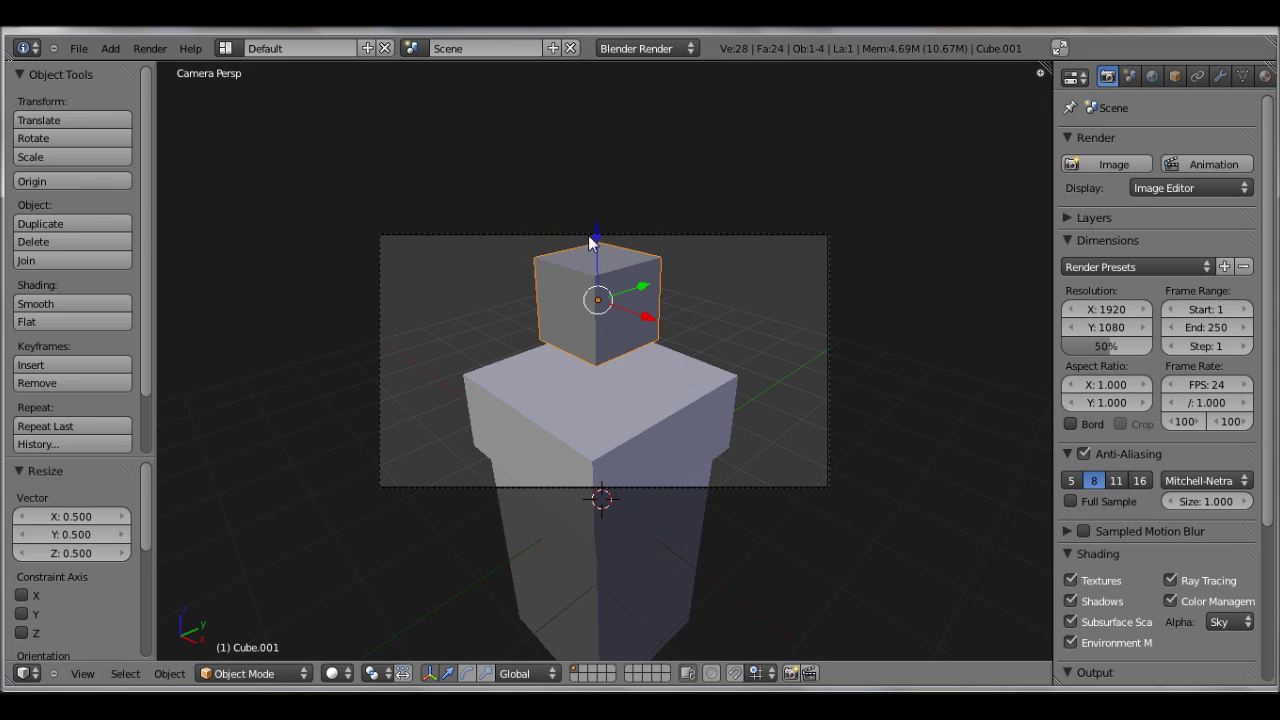
- Lower the small cube, then delete it from the scene
{"action": "left_click_drag", "start_coordinate": [597, 236], "coordinate": [606, 286]}
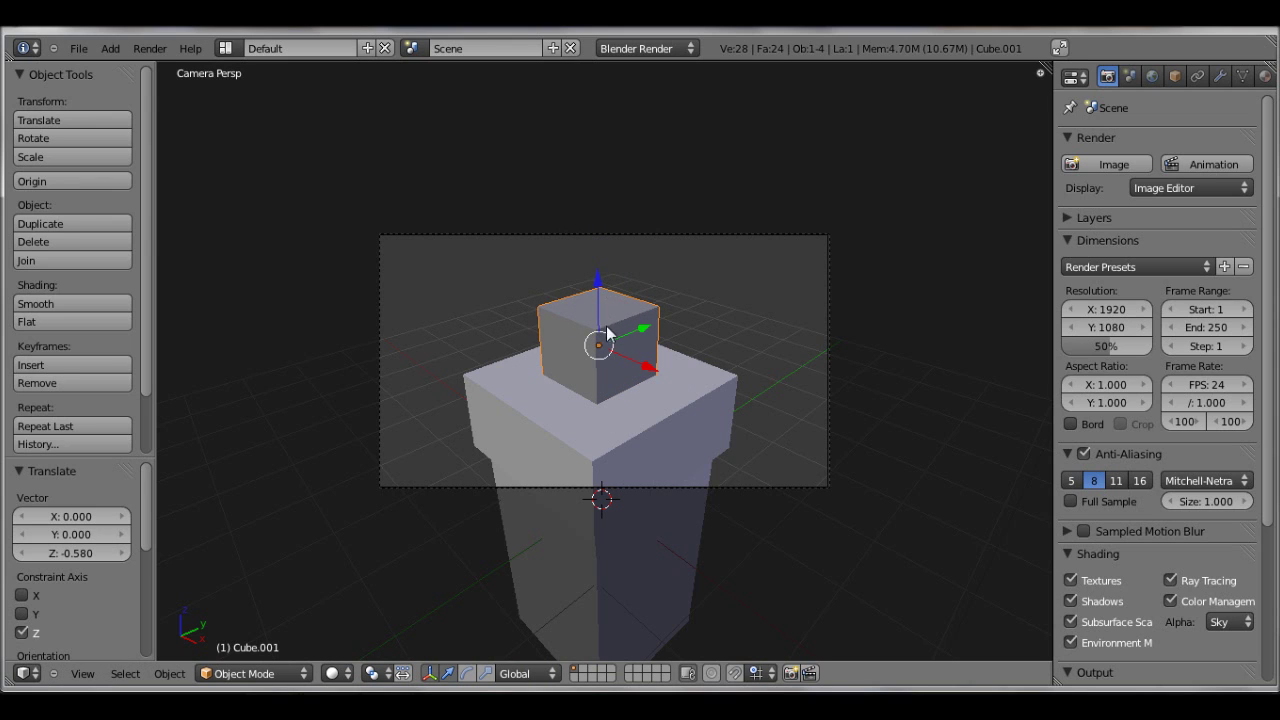
{"action": "key", "text": "x"}
{"action": "left_click", "coordinate": [606, 327]}
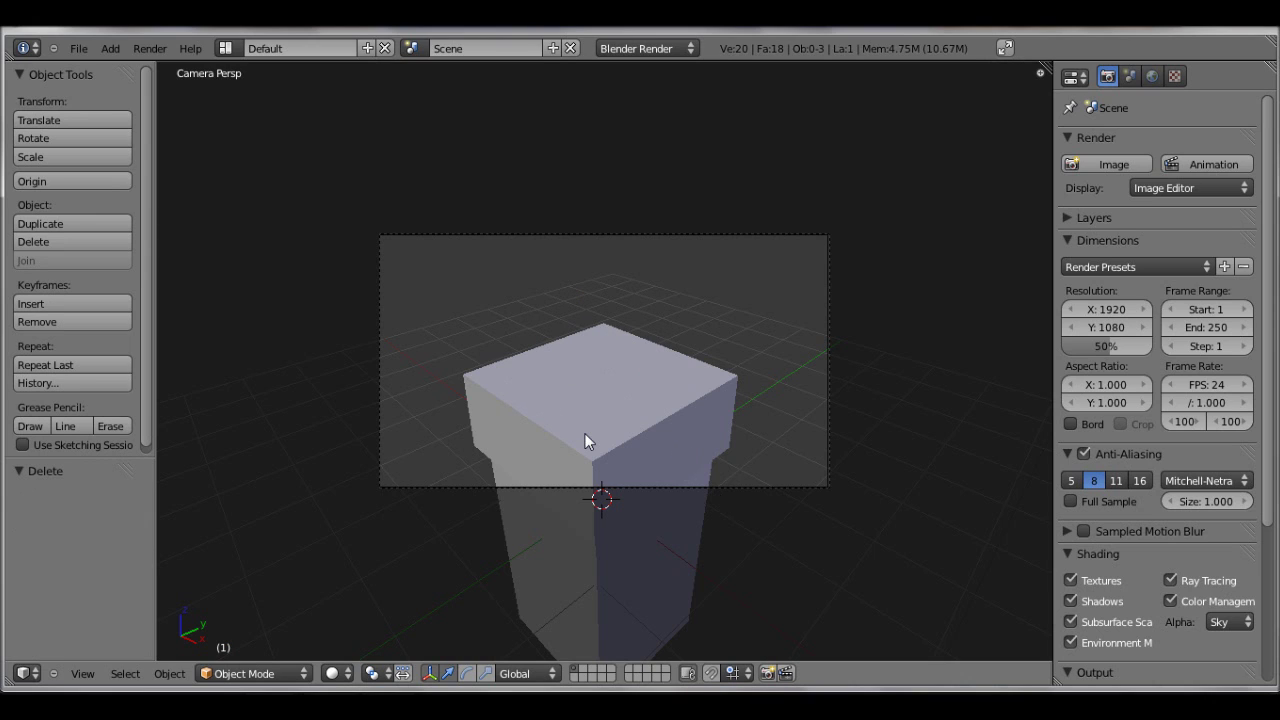
- Add a UV sphere and raise it above the podium, framed in the front view
{"action": "key", "text": "space"}
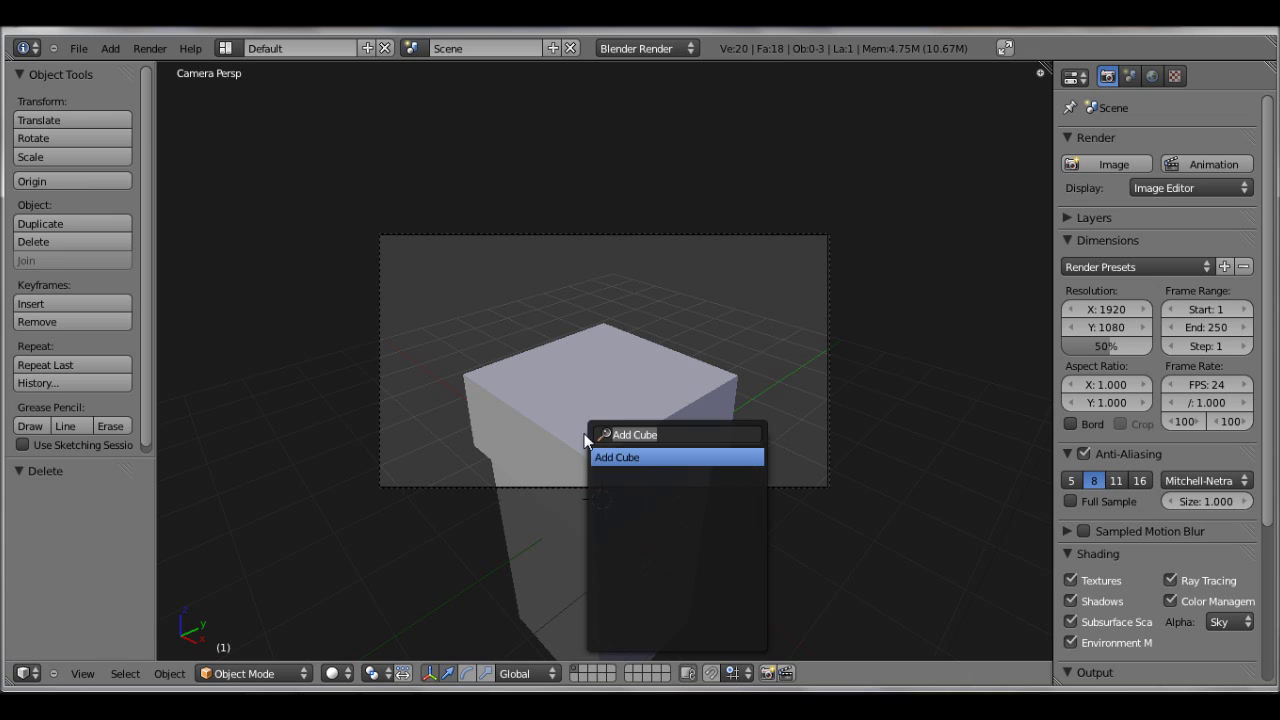
{"action": "key", "text": "BackSpace"}
{"action": "type", "text": "uv s"}
{"action": "key", "text": "Return"}
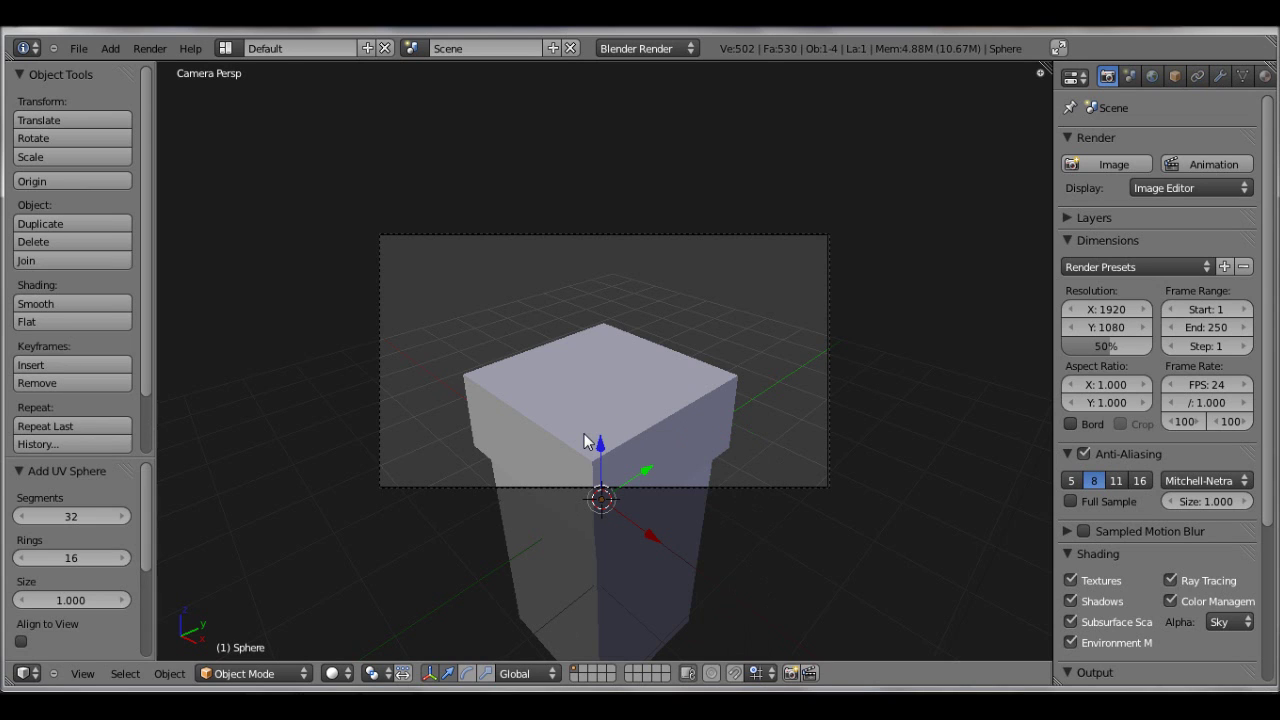
{"action": "left_click_drag", "start_coordinate": [599, 436], "coordinate": [604, 252]}
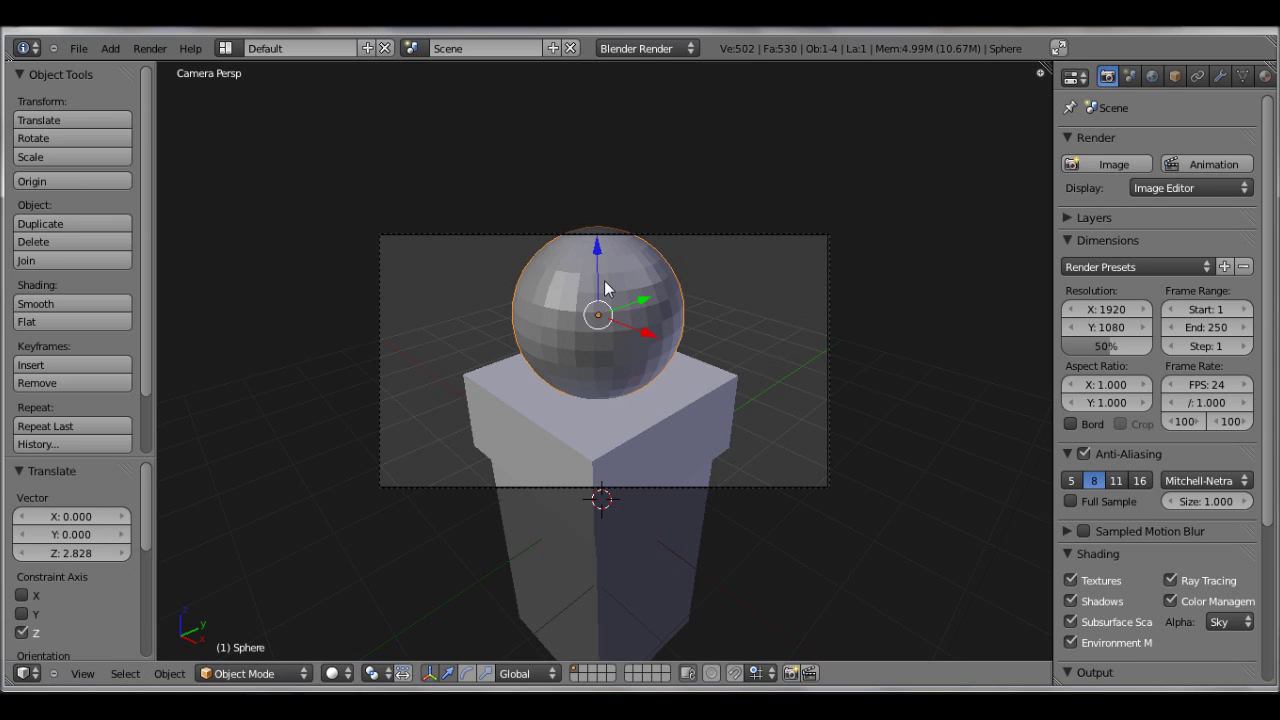
{"action": "key", "text": "KP_1"}
{"action": "middle_click_drag", "start_coordinate": [573, 161], "coordinate": [579, 372], "text": "shift"}
{"action": "scroll", "coordinate": [590, 320], "scroll_direction": "up", "scroll_amount": 5}
{"action": "middle_click_drag", "start_coordinate": [592, 316], "coordinate": [599, 354], "text": "shift"}
- In Edit Mode, delete the sphere's lower half to leave a hemisphere
{"action": "key", "text": "Tab"}
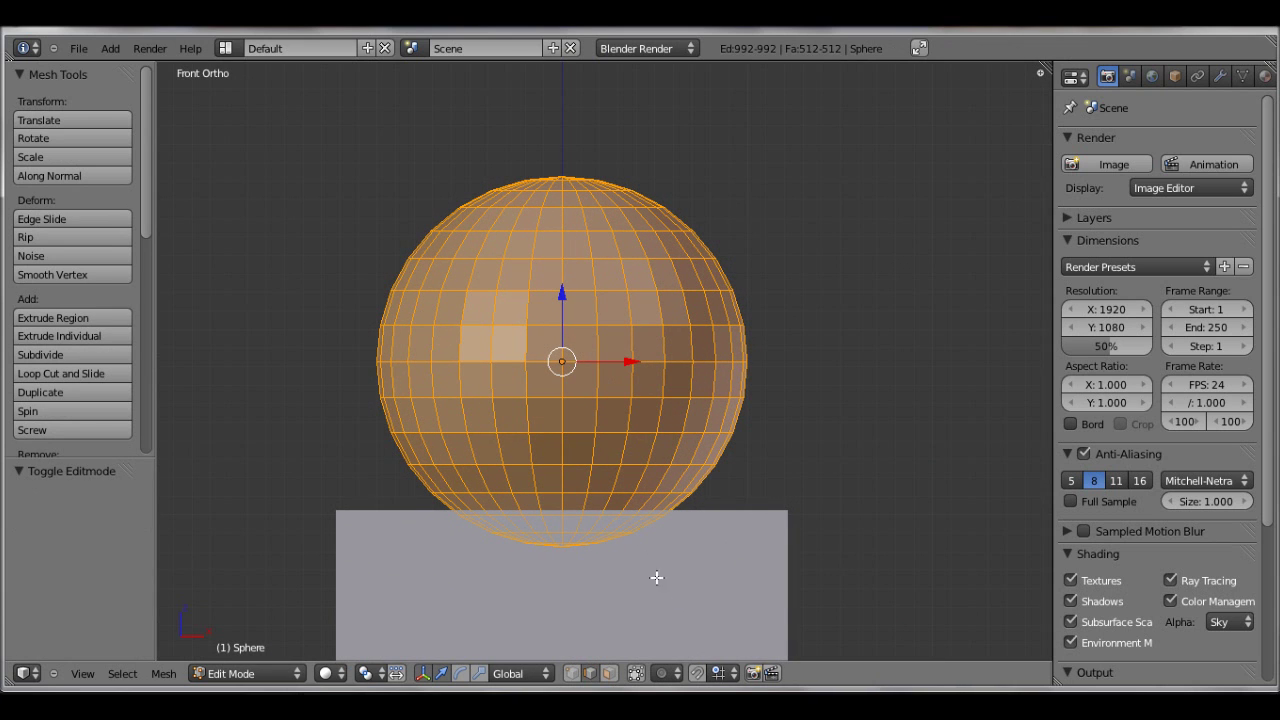
{"action": "mouse_move", "coordinate": [605, 429]}
{"action": "middle_mouse_down"}
{"action": "mouse_move", "coordinate": [486, 429]}
{"action": "mouse_move", "coordinate": [602, 444]}
{"action": "middle_mouse_up"}
{"action": "key", "text": "KP_1"}
{"action": "key", "text": "b"}
{"action": "key", "text": "Escape"}
{"action": "key", "text": "a"}
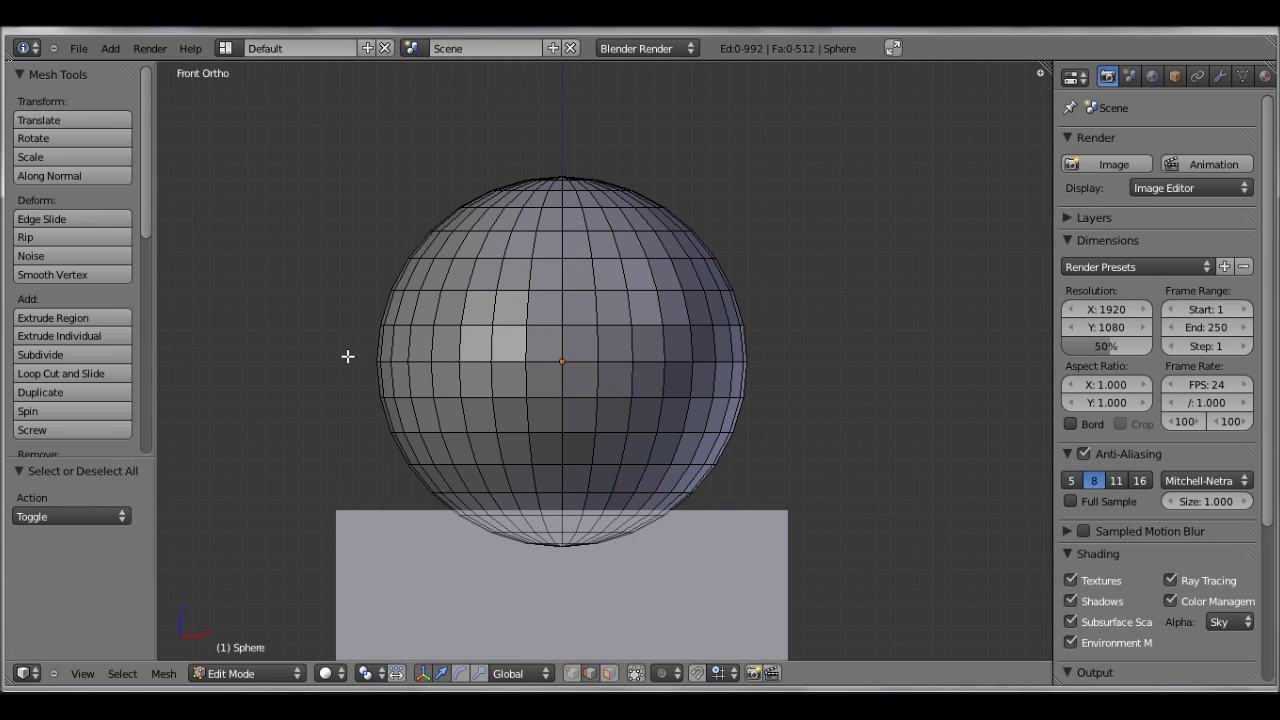
{"action": "key", "text": "b"}
{"action": "left_click_drag", "start_coordinate": [358, 365], "coordinate": [824, 555]}
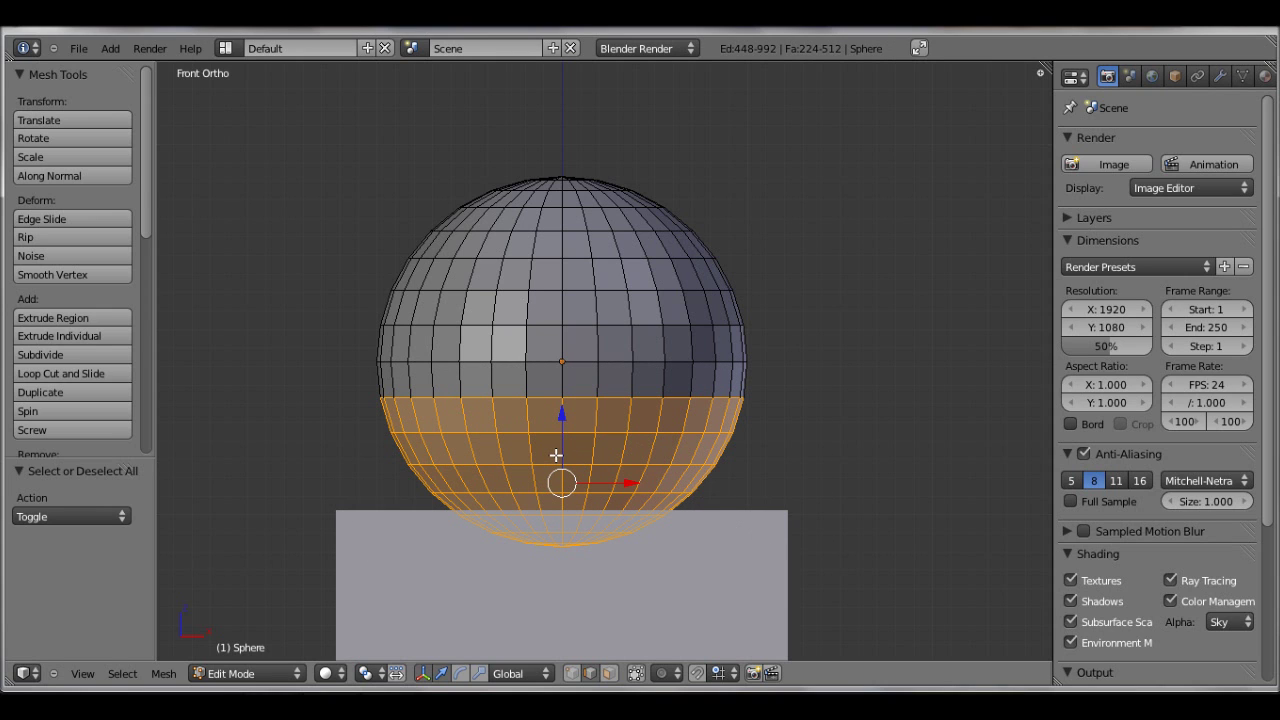
{"action": "key", "text": "x"}
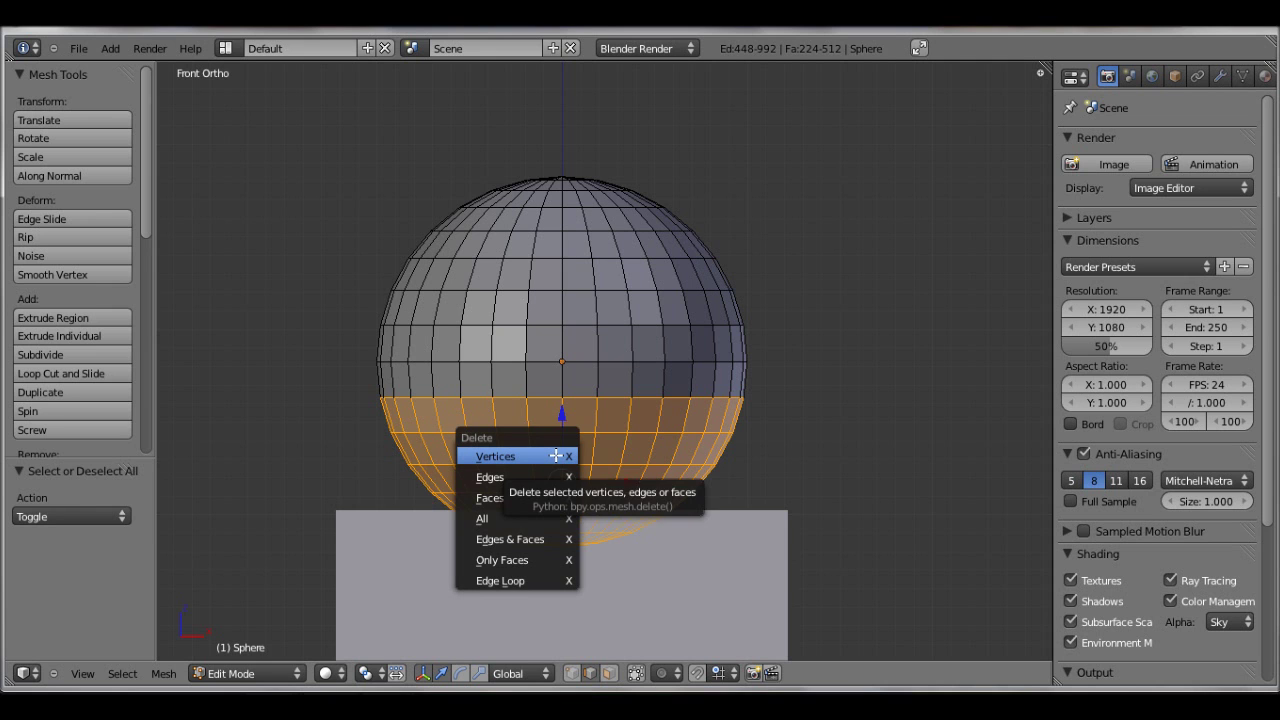
{"action": "left_click", "coordinate": [556, 455]}
{"action": "middle_click_drag", "start_coordinate": [557, 457], "coordinate": [860, 422]}
{"action": "key", "text": "KP_1"}
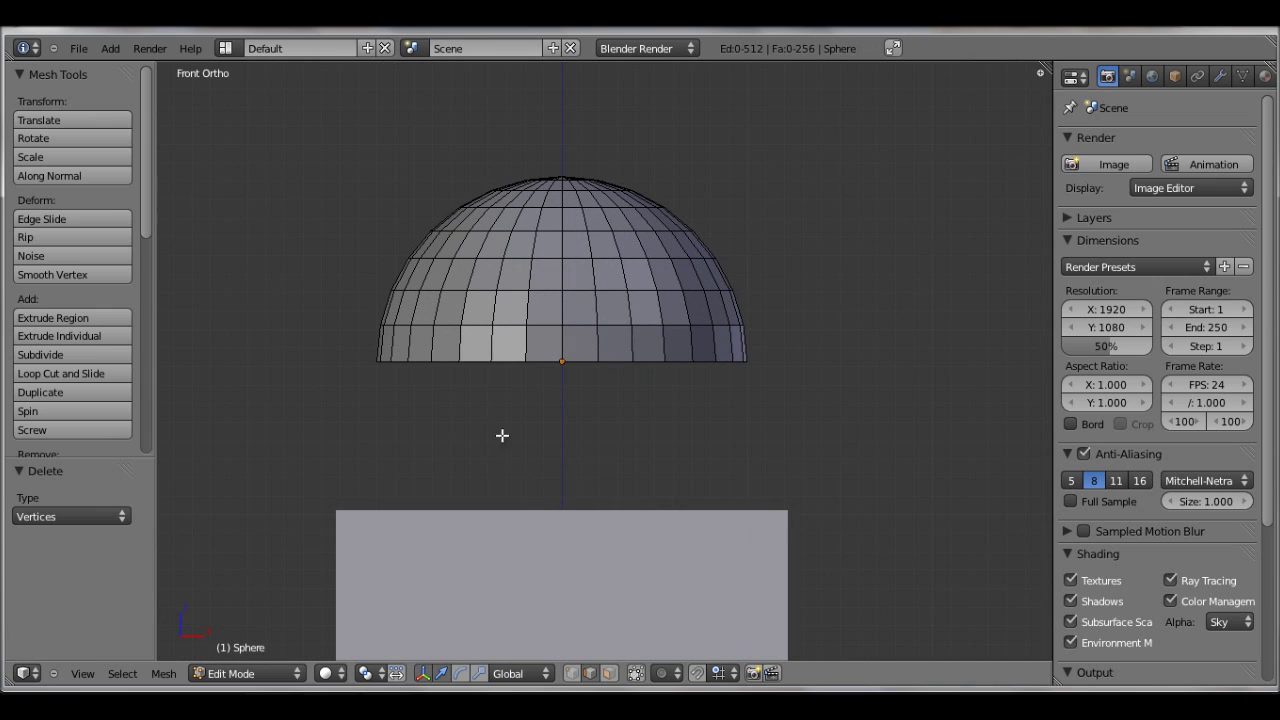
- Extrude the hemisphere's bottom ring straight down along Z and scale the dome to 0.5
{"action": "key", "text": "b"}
{"action": "left_click_drag", "start_coordinate": [355, 326], "coordinate": [825, 408]}
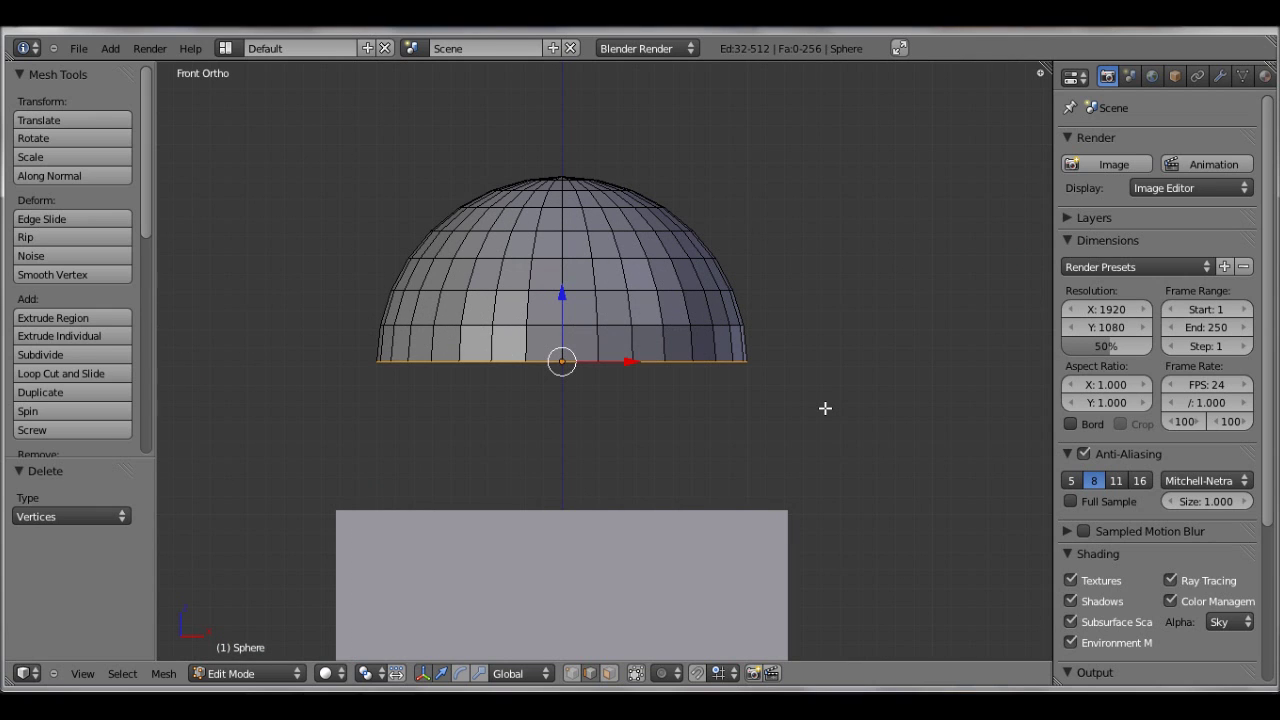
{"action": "key", "text": "e"}
{"action": "key", "text": "z"}
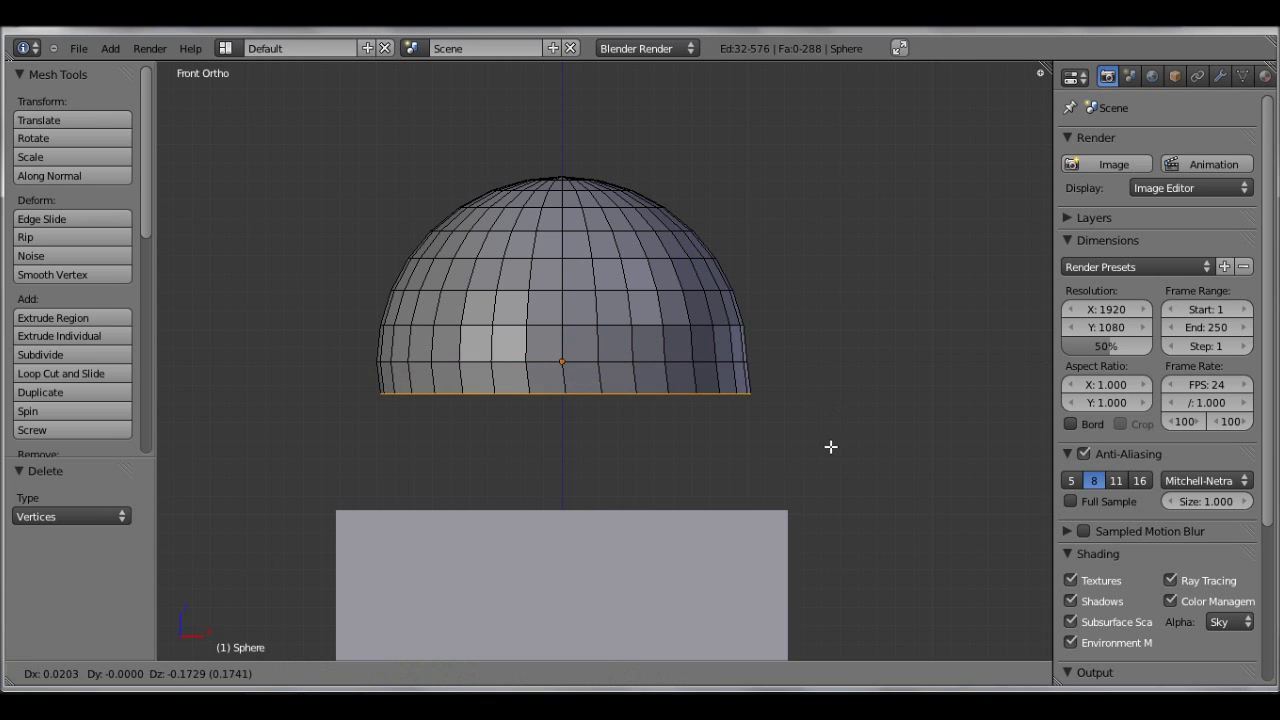
{"action": "left_click", "coordinate": [856, 559]}
{"action": "key", "text": "KP_0"}
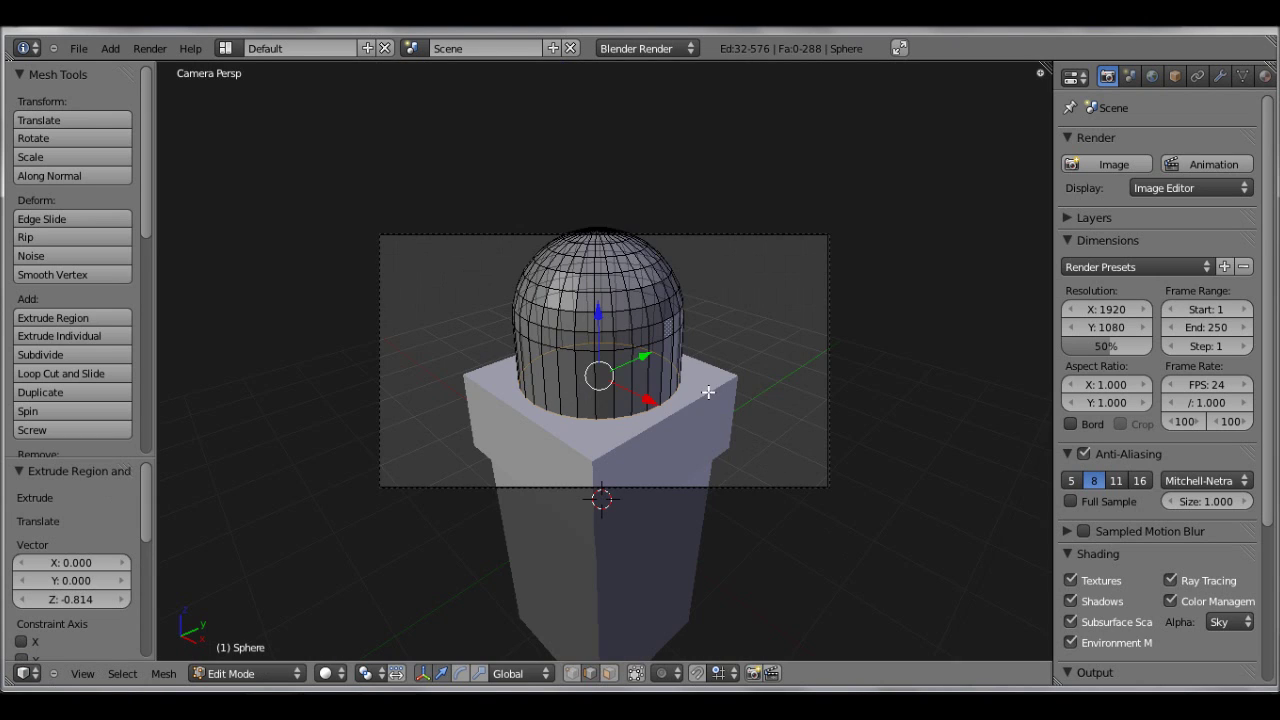
{"action": "key", "text": "a"}
{"action": "key", "text": "a"}
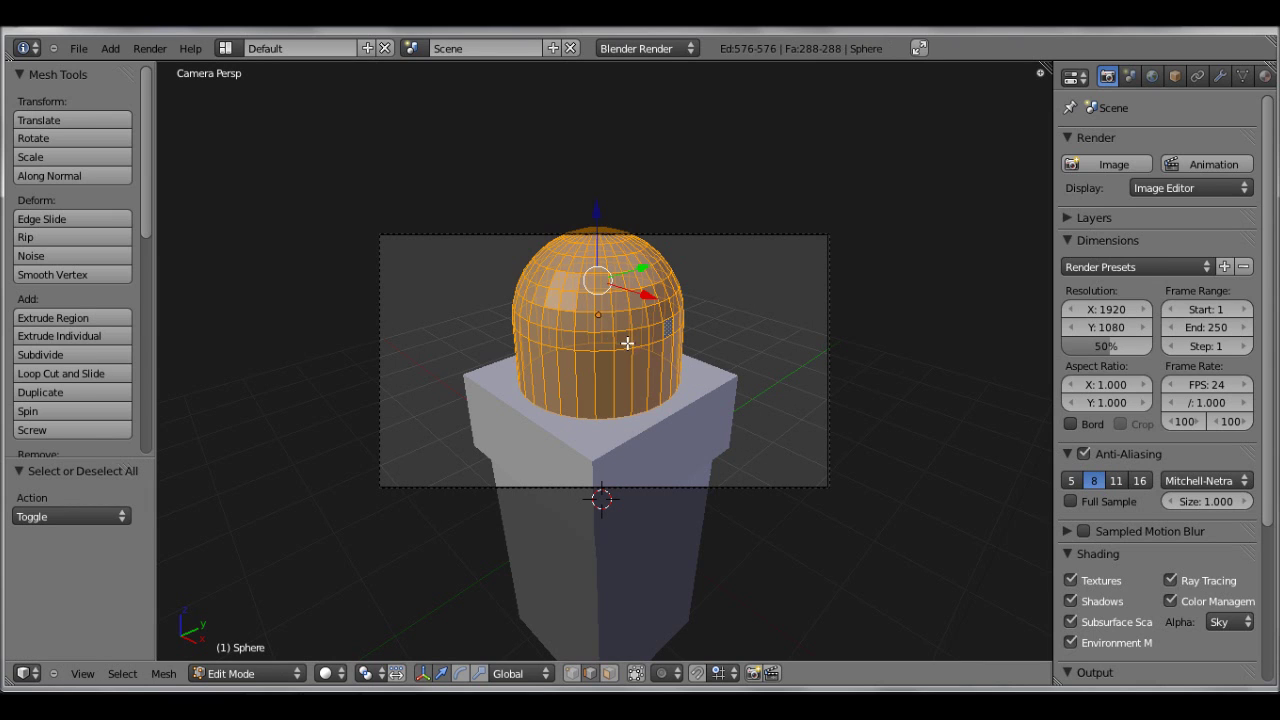
{"action": "type", "text": "s"}
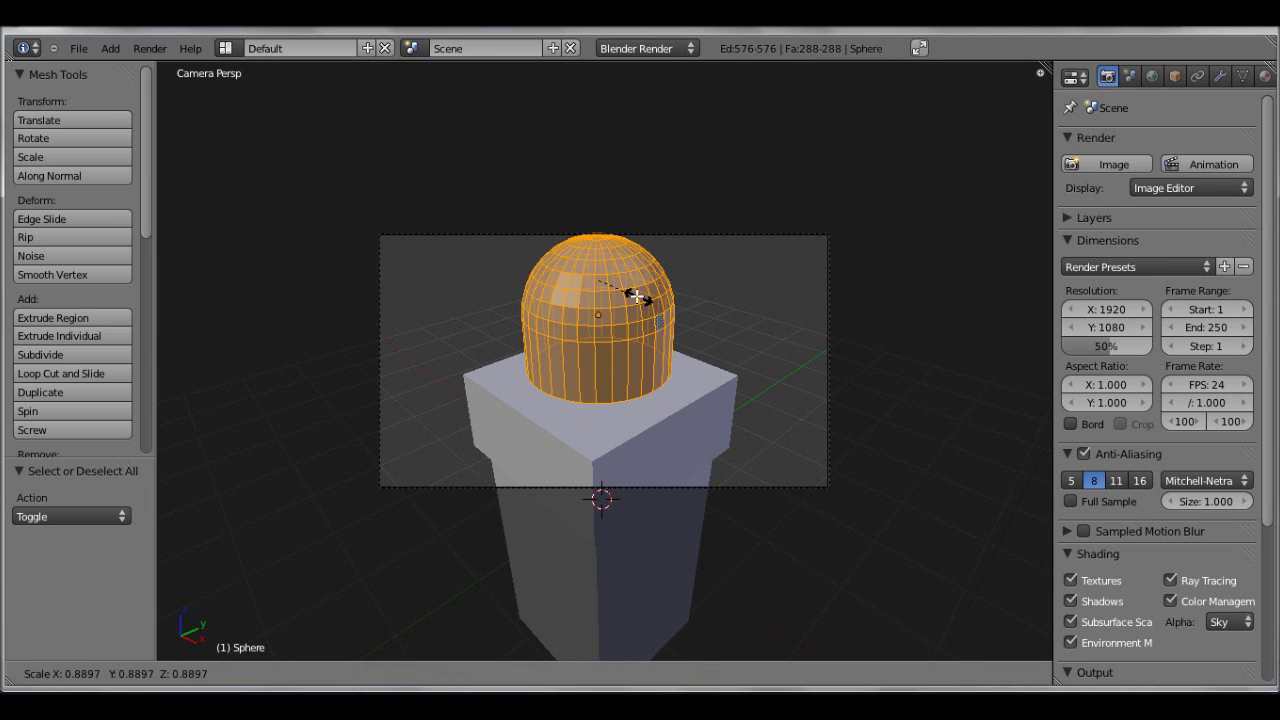
{"action": "type", "text": "0.5"}
{"action": "key", "text": "Return"}
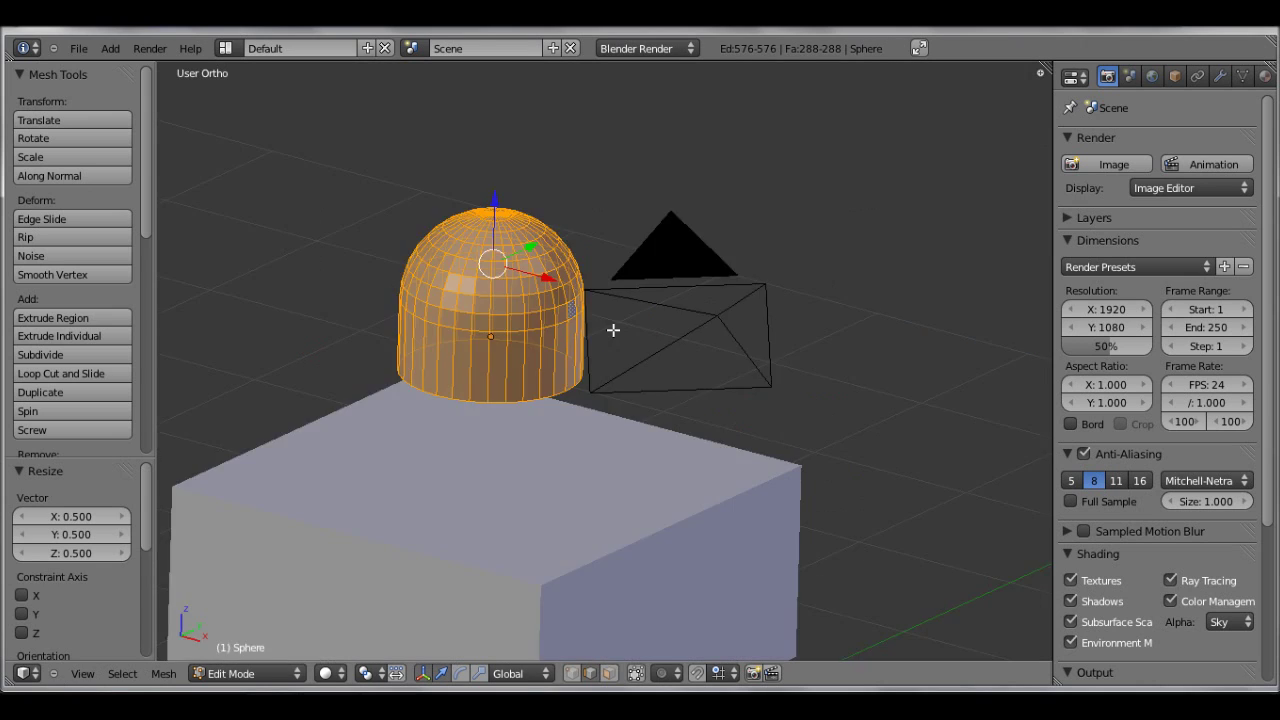
- Move the dome's bottom ring further down along Z to lengthen its sides
{"action": "key", "text": "KP_1"}
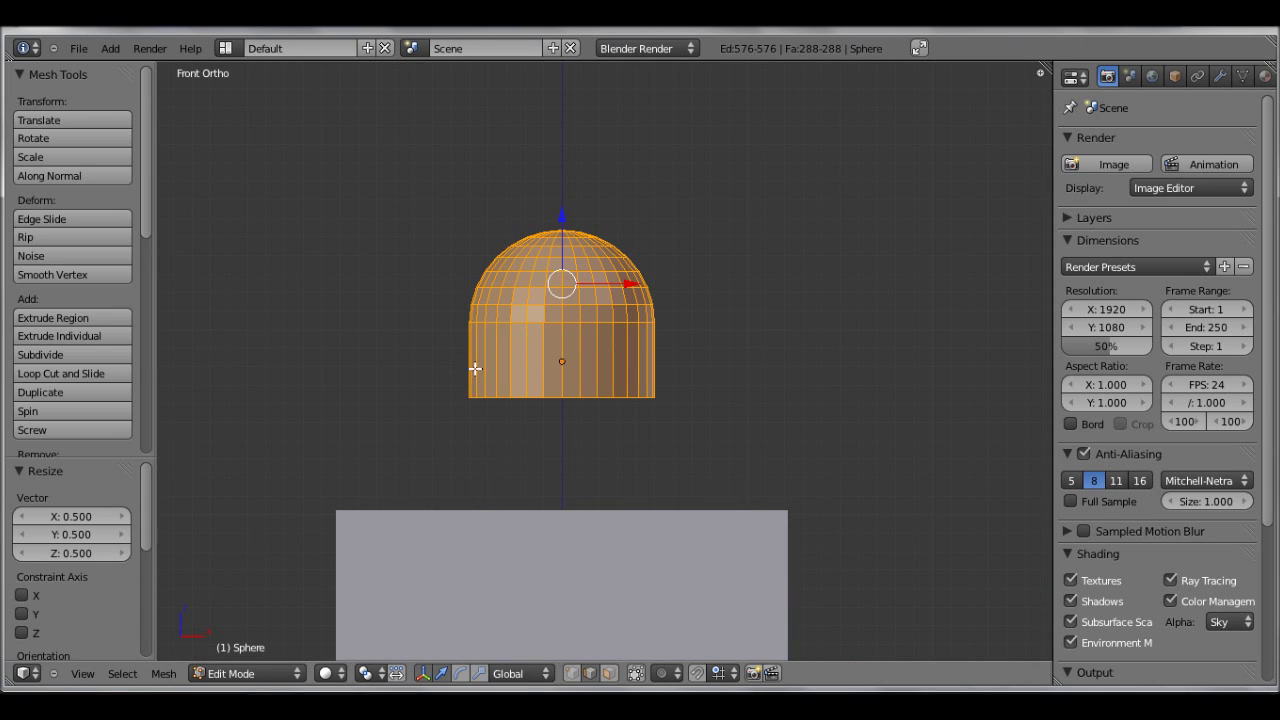
{"action": "key", "text": "a"}
{"action": "key", "text": "b"}
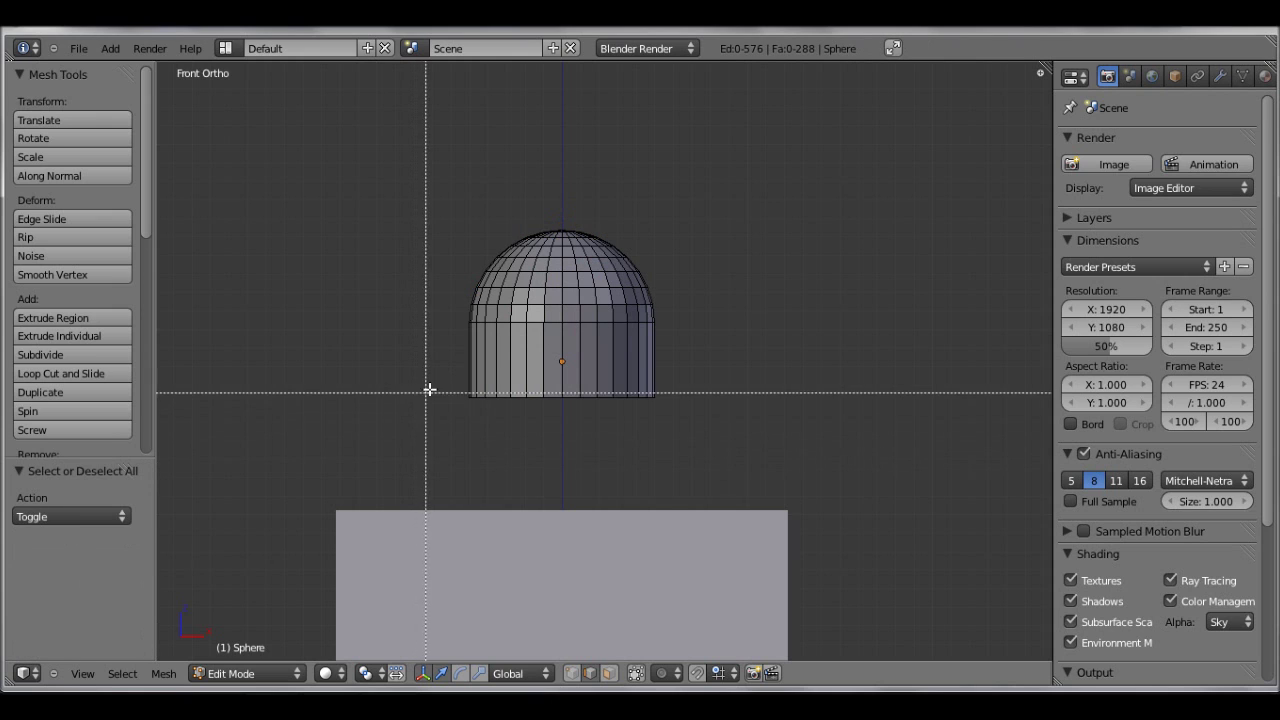
{"action": "left_click_drag", "start_coordinate": [436, 384], "coordinate": [732, 496]}
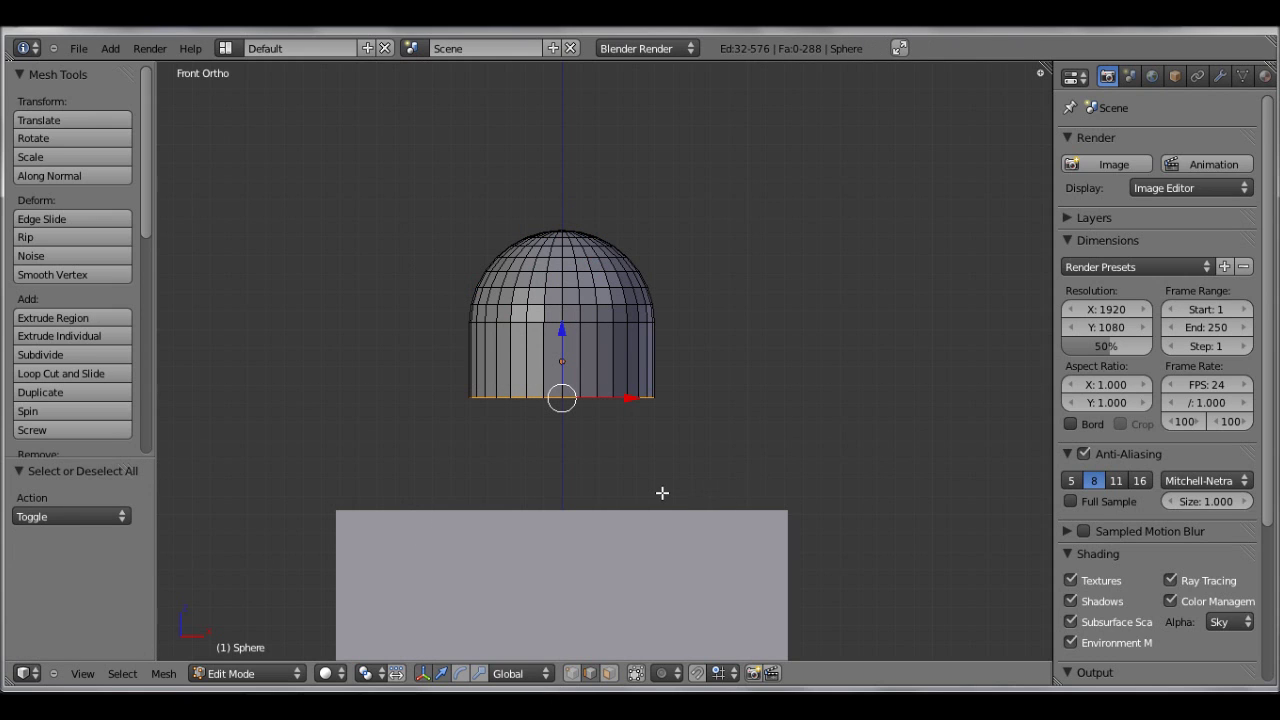
{"action": "key", "text": "g"}
{"action": "key", "text": "z"}
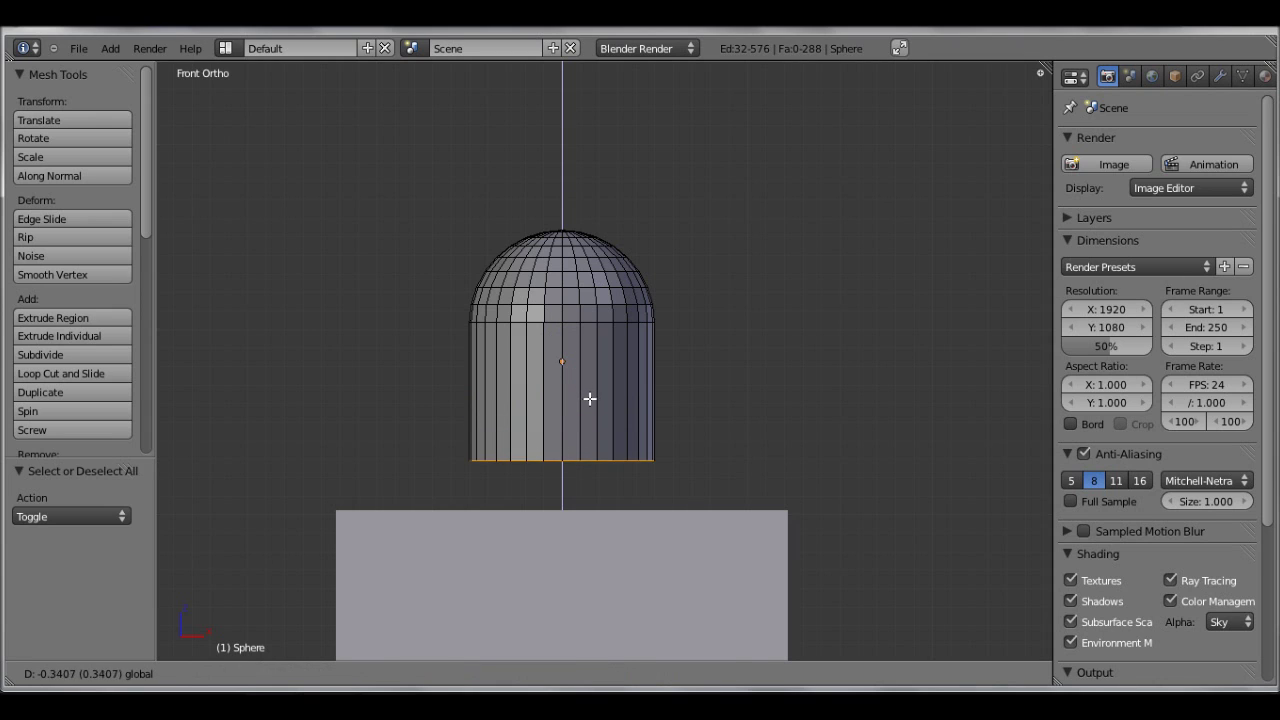
{"action": "left_click", "coordinate": [591, 401]}
- Move the whole dome down 0.244 along Z onto the podium top
{"action": "key", "text": "a"}
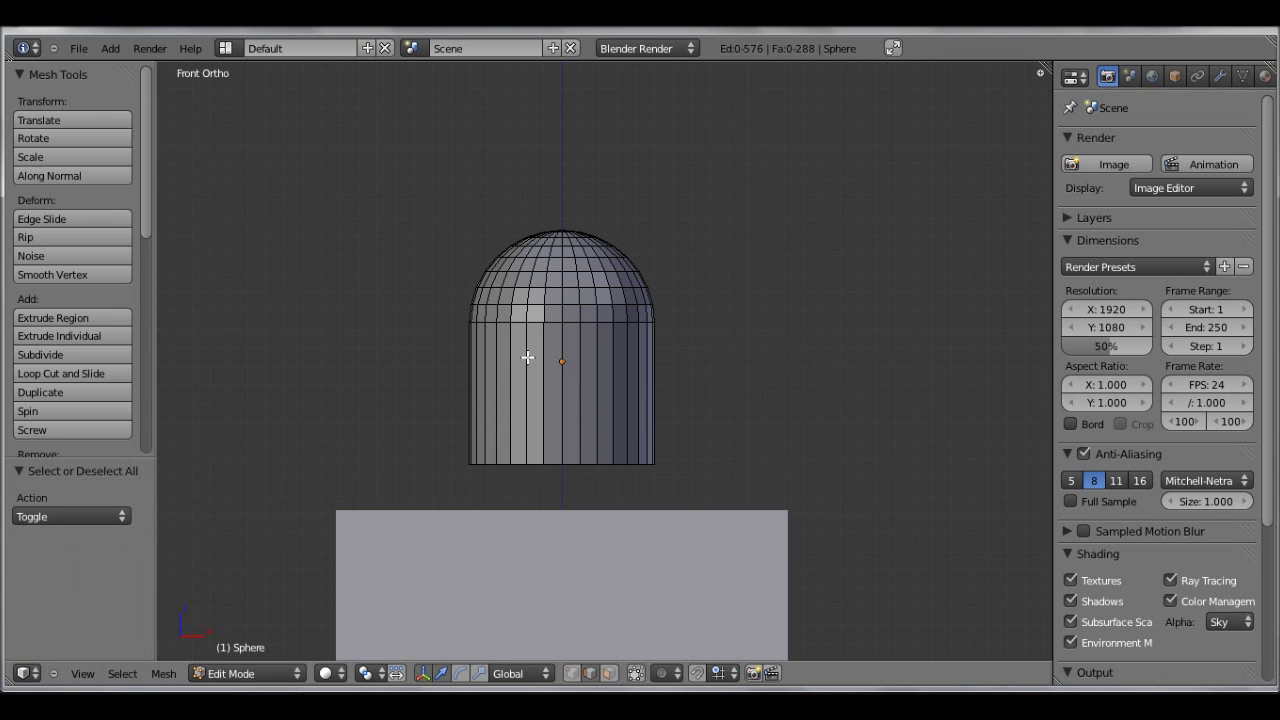
{"action": "key", "text": "a"}
{"action": "key", "text": "g"}
{"action": "key", "text": "z"}
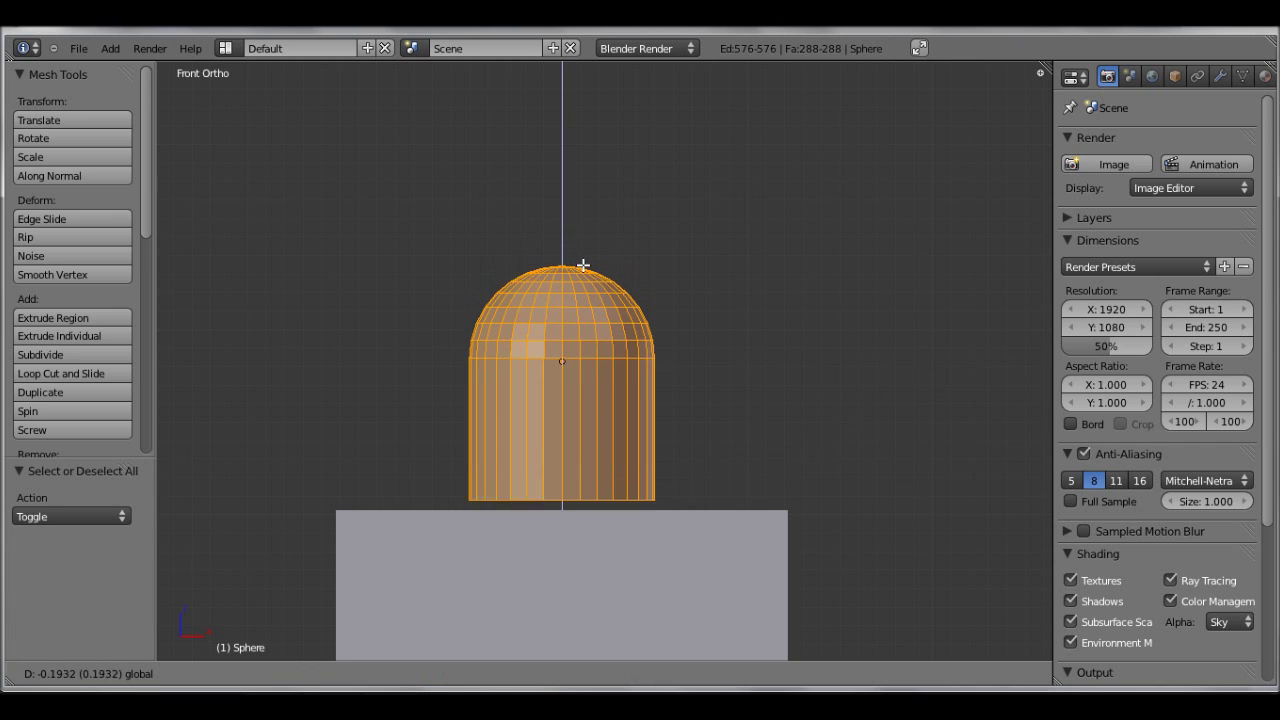
{"action": "left_click", "coordinate": [589, 276]}
{"action": "key", "text": "KP_0"}
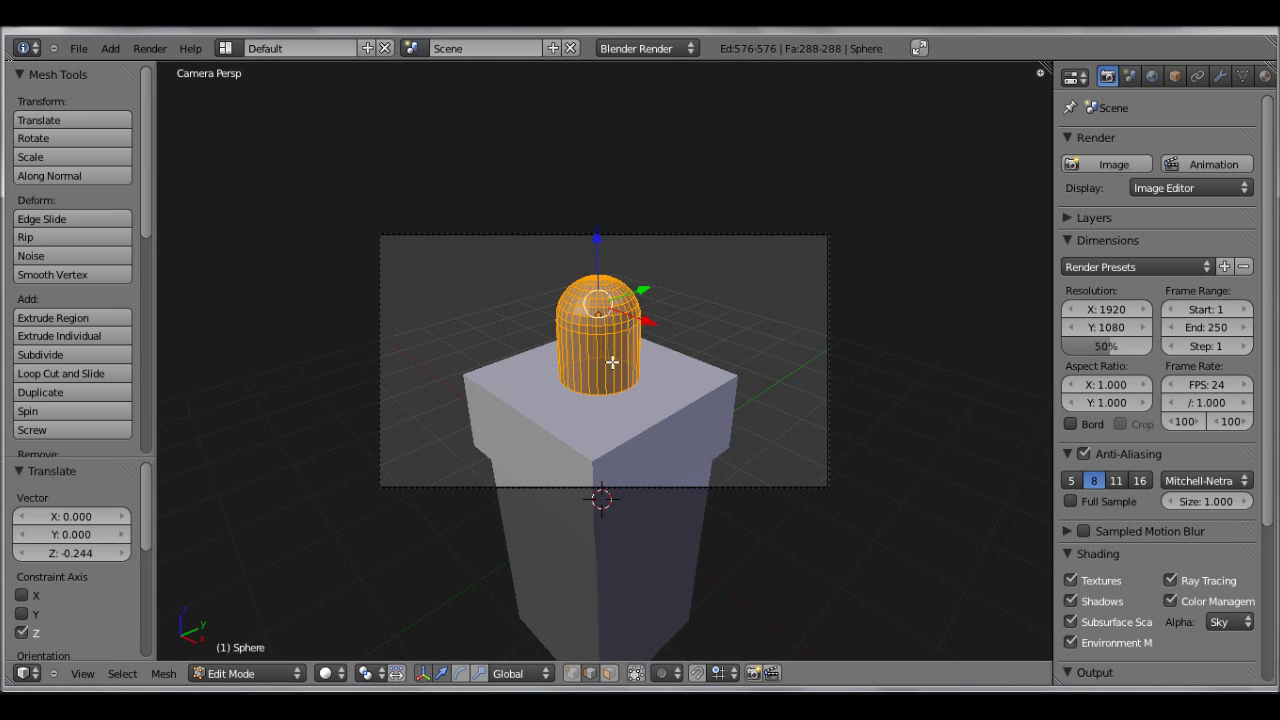
- Add a monkey head, raise it along Z to dome height and scale it to 0.5
{"action": "key", "text": "space"}
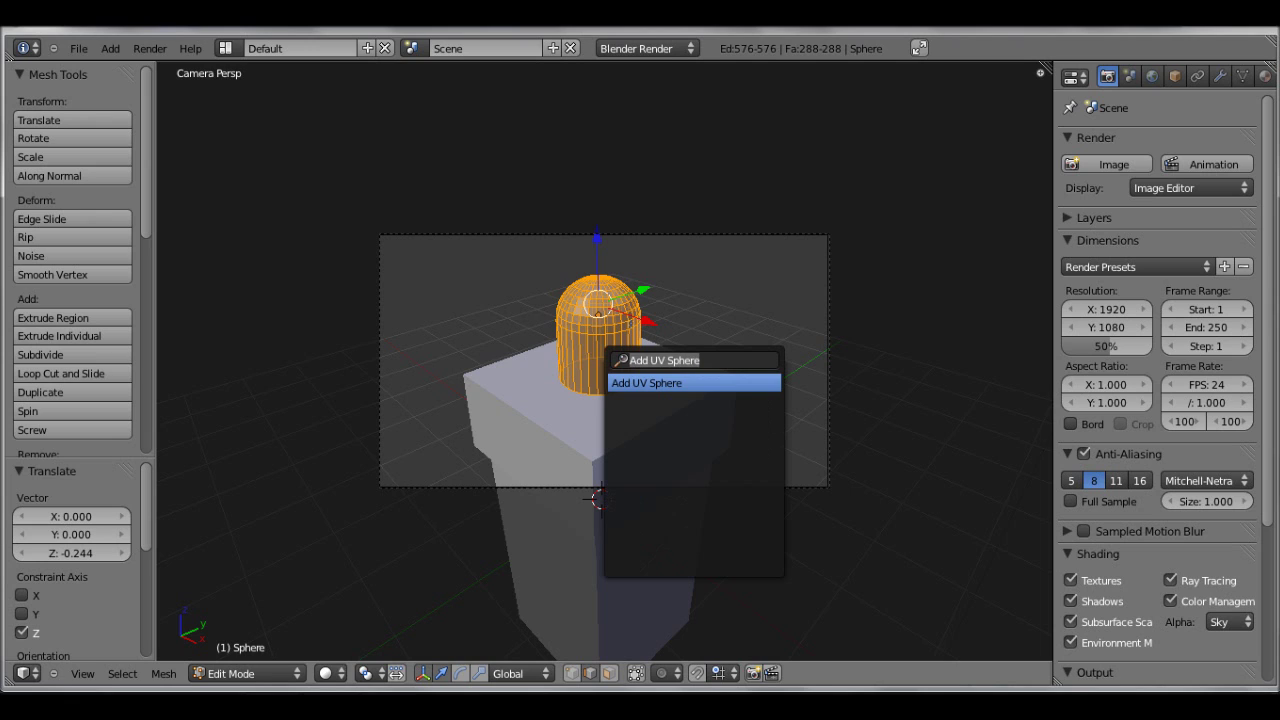
{"action": "type", "text": "mon"}
{"action": "key", "text": "Return"}
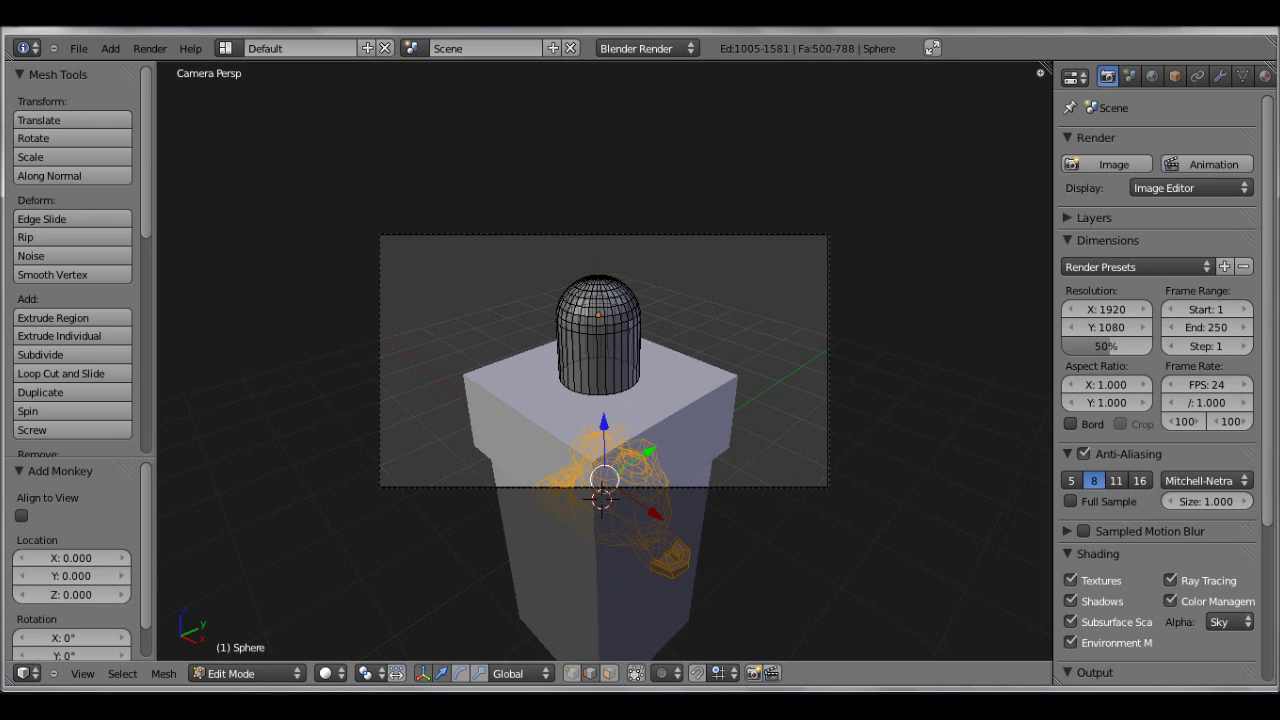
{"action": "left_click", "coordinate": [619, 428]}
{"action": "key", "text": "g"}
{"action": "key", "text": "z"}
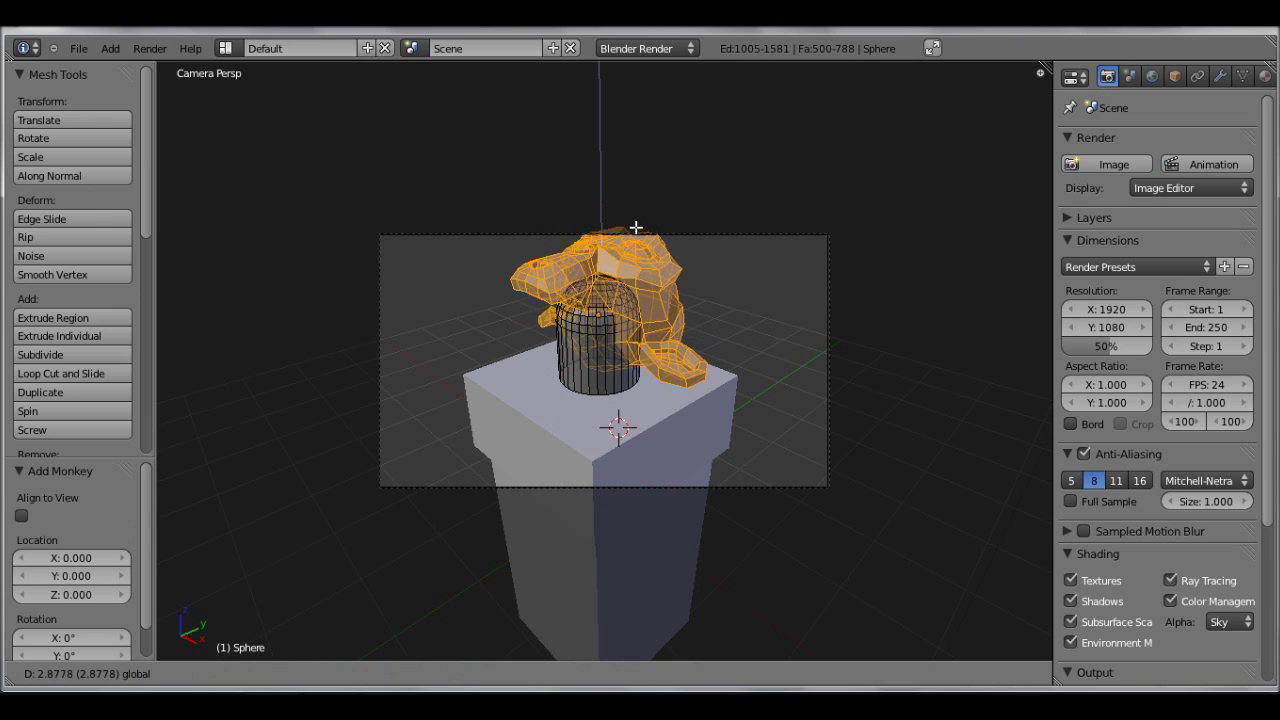
{"action": "left_click", "coordinate": [638, 283]}
{"action": "type", "text": "s"}
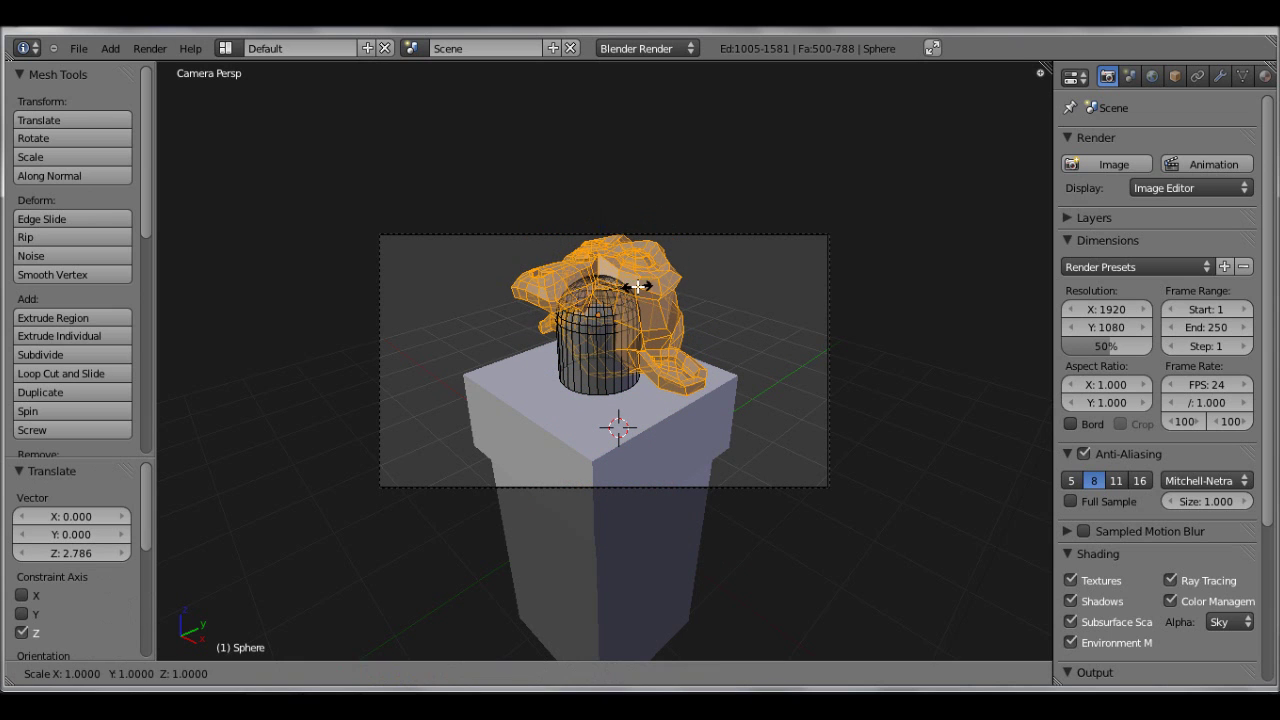
{"action": "type", "text": "0.5"}
{"action": "key", "text": "Return"}
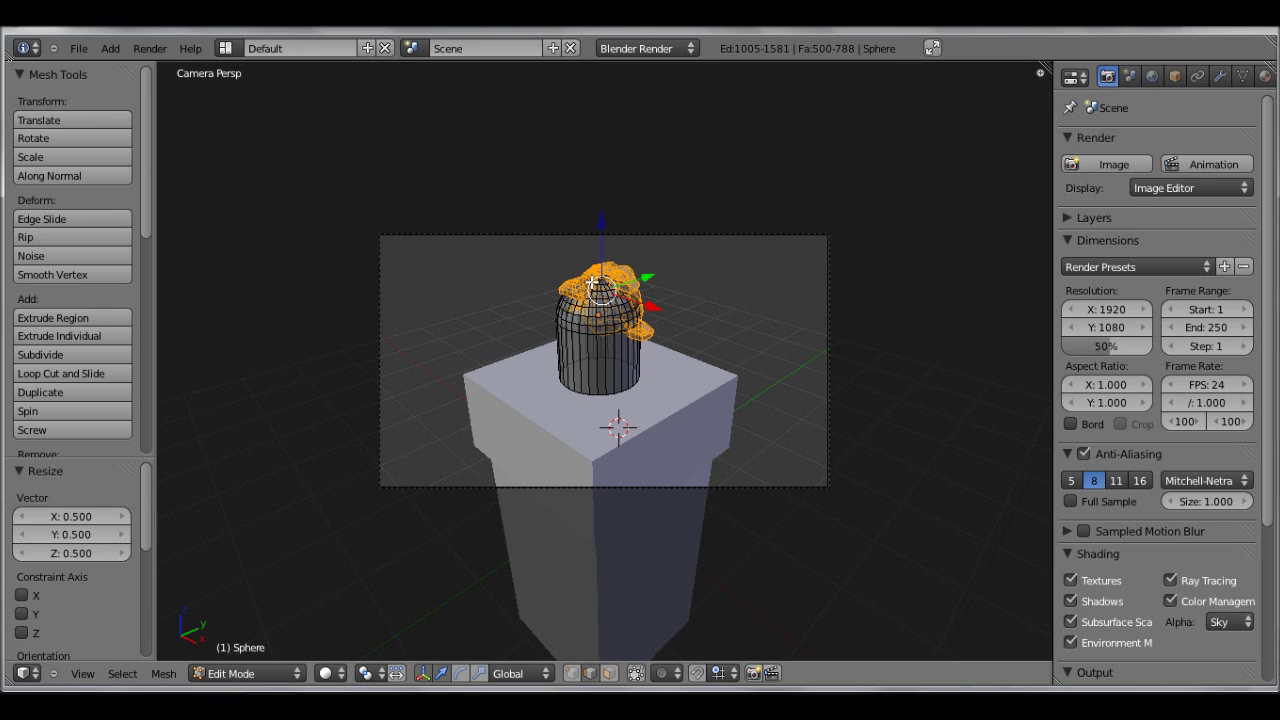
- Rotate the monkey head in the side, front and top views, ending at -21.825° about X
{"action": "key", "text": "KP_1"}
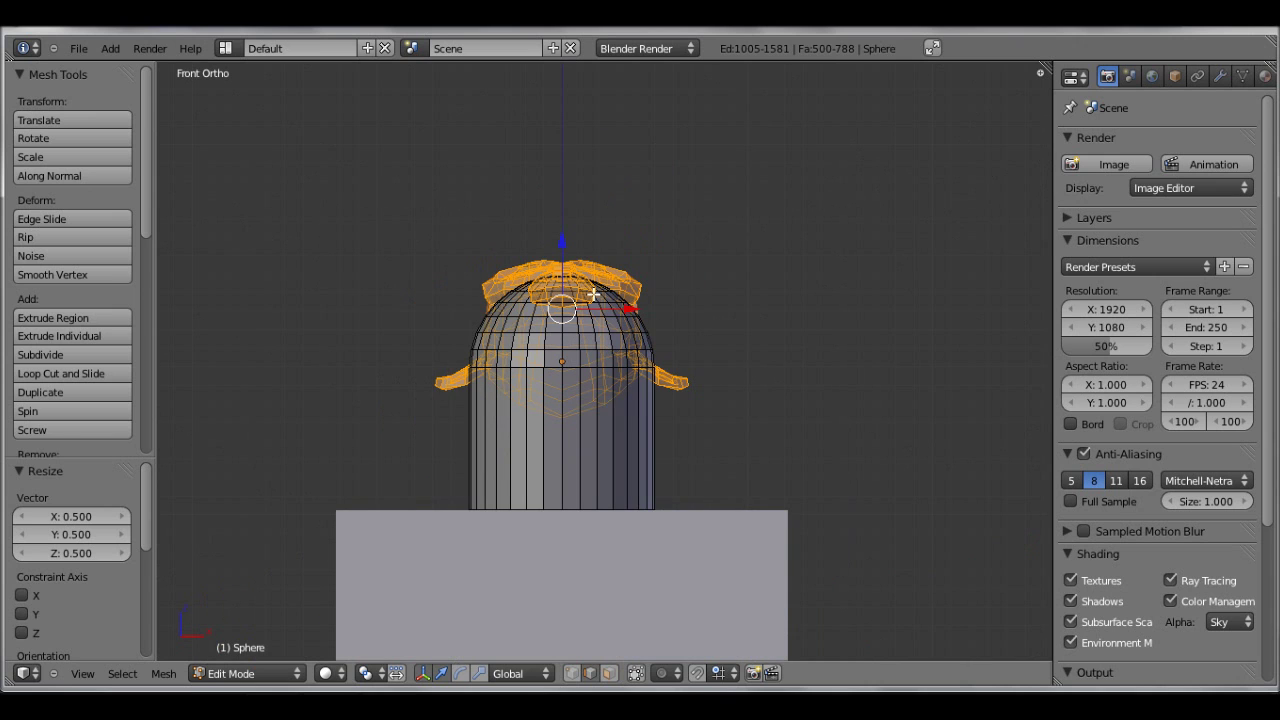
{"action": "key", "text": "KP_3"}
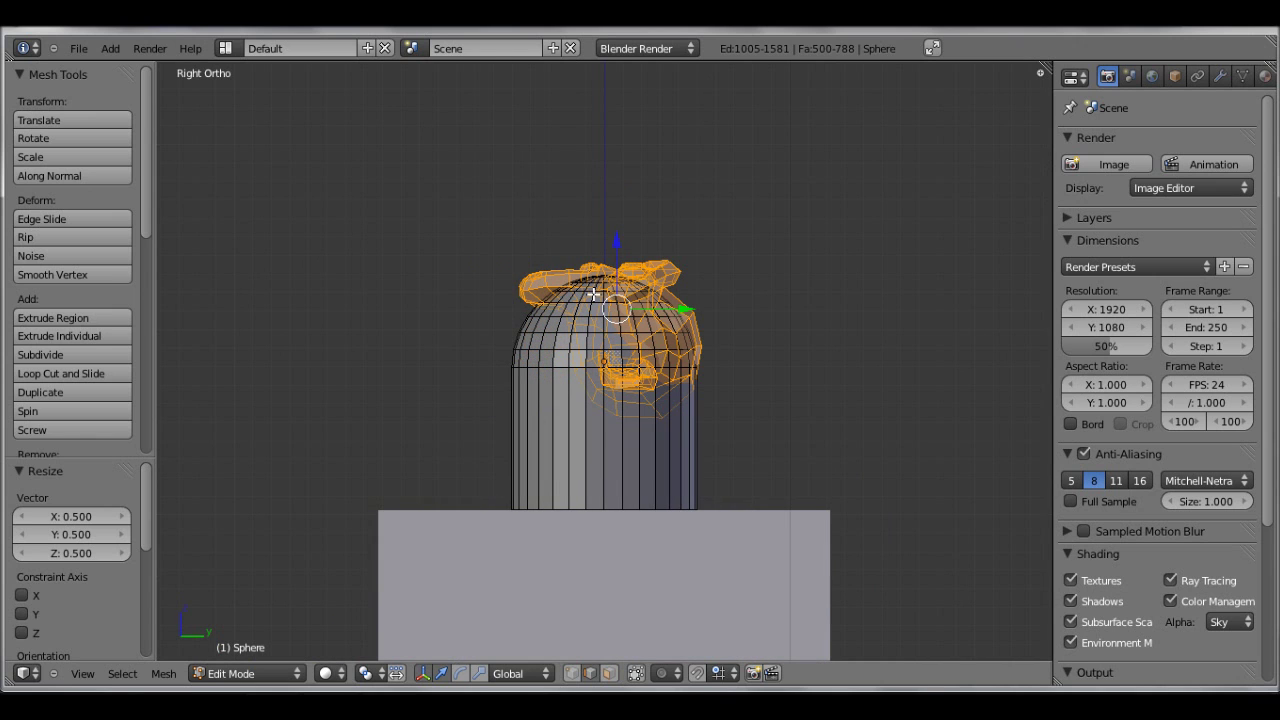
{"action": "key", "text": "r"}
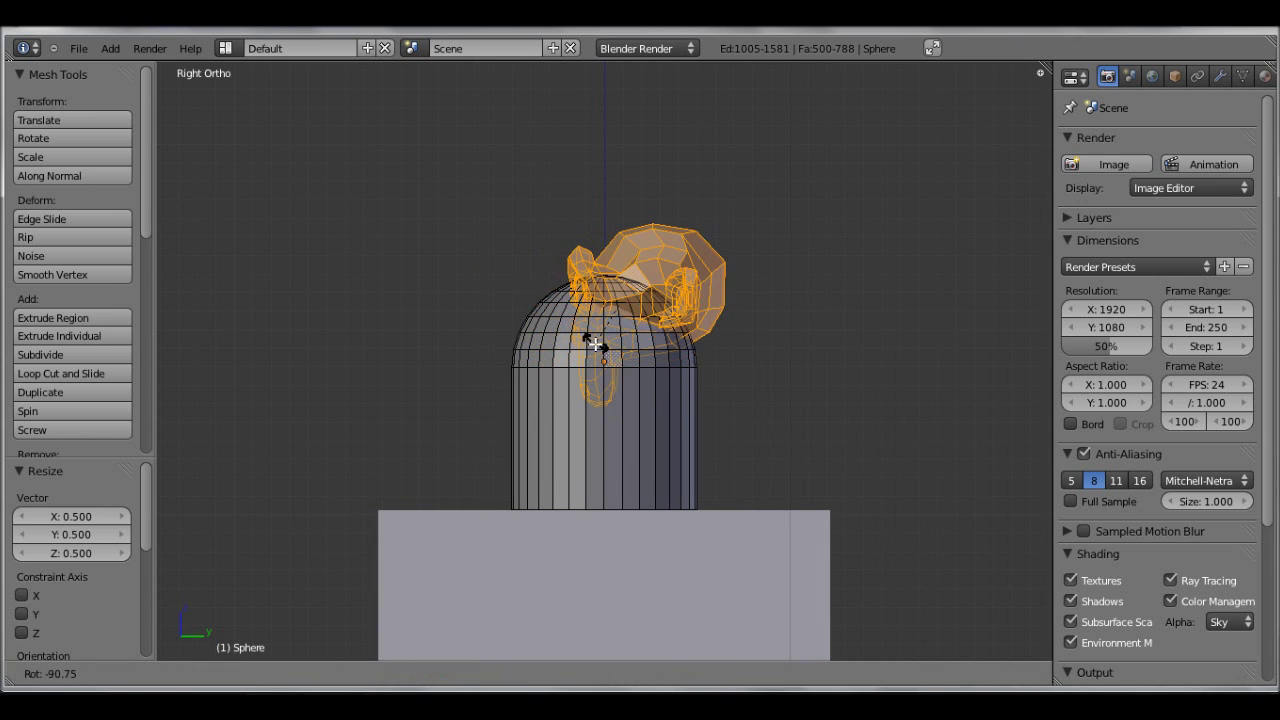
{"action": "left_click", "coordinate": [593, 337]}
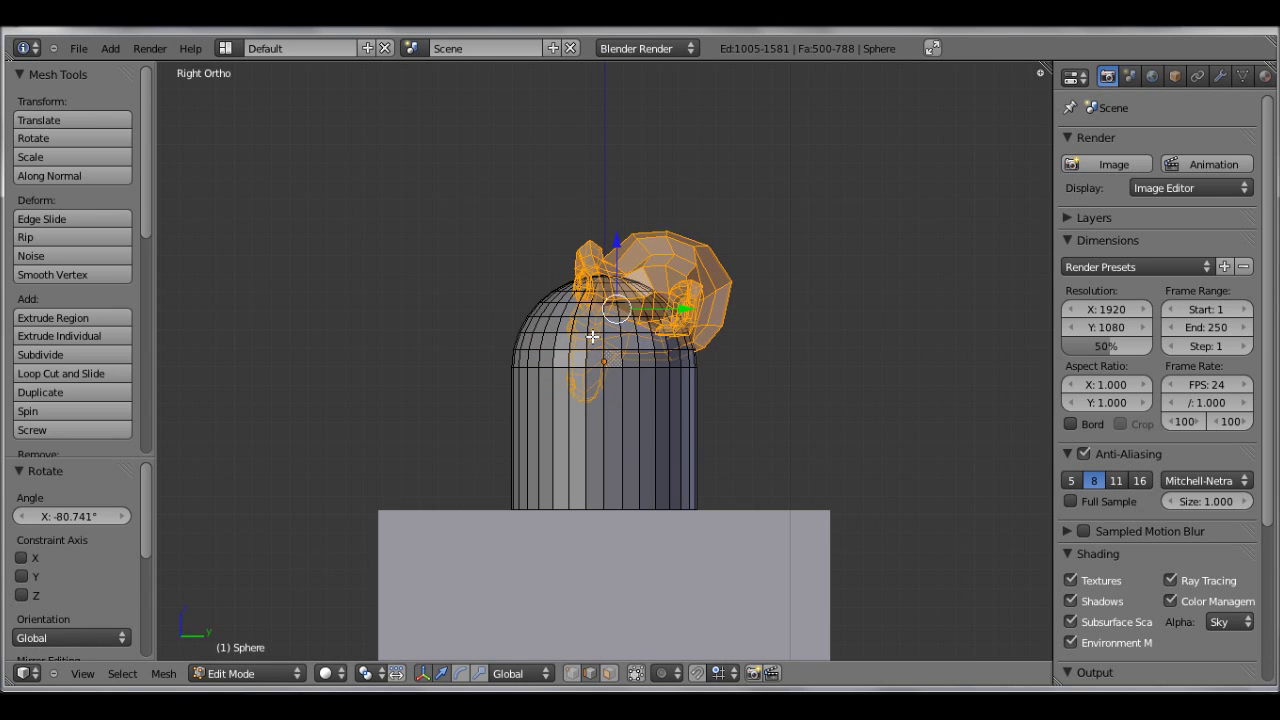
{"action": "key", "text": "KP_1"}
{"action": "key", "text": "r"}
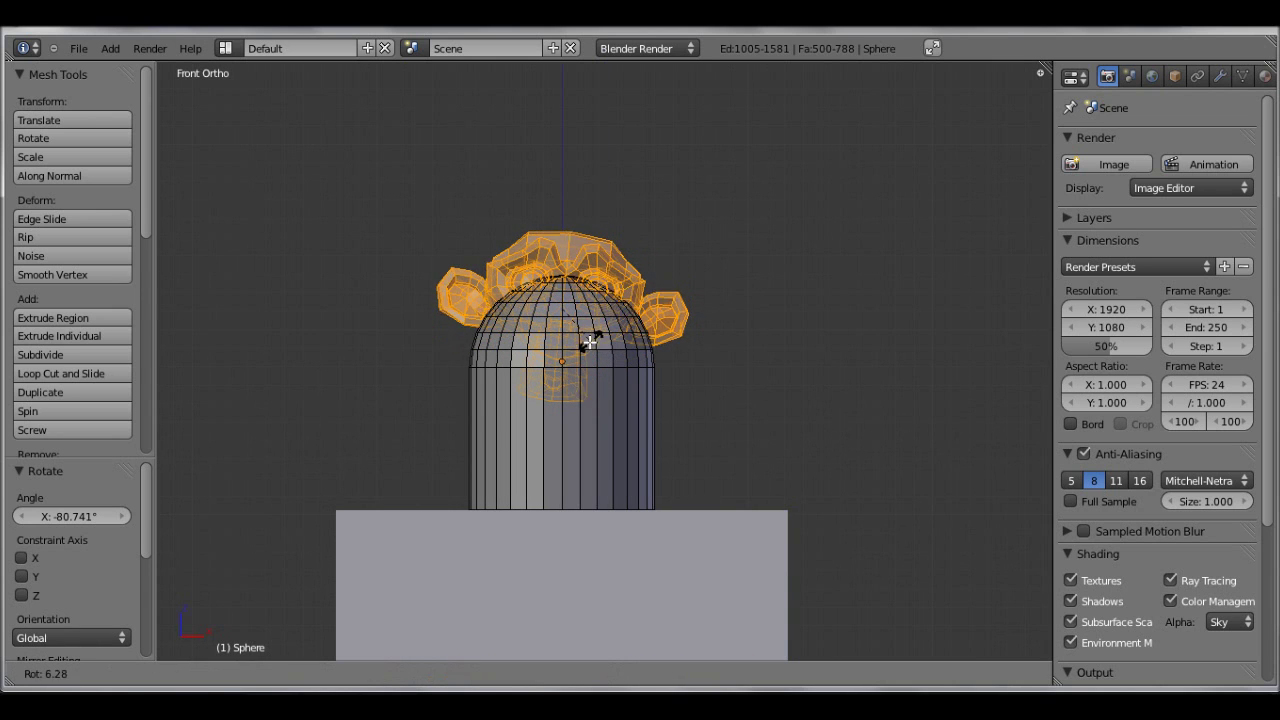
{"action": "left_click", "coordinate": [575, 342]}
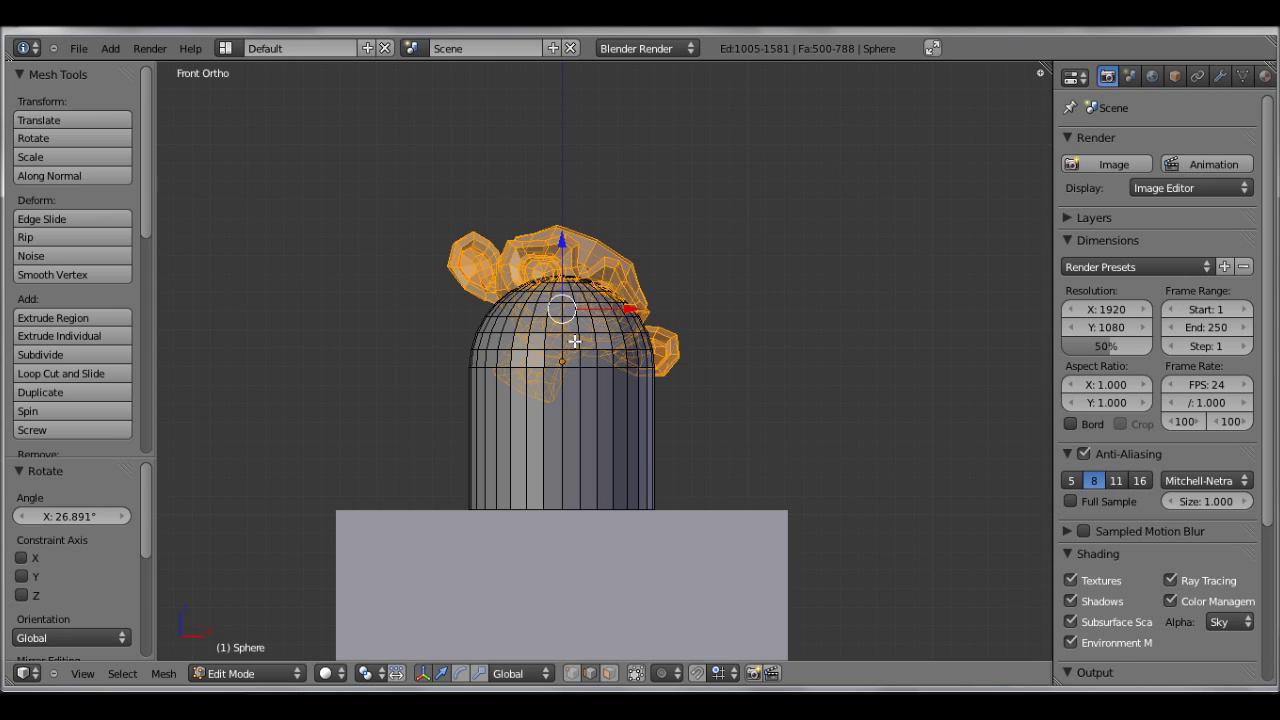
{"action": "key", "text": "KP_7"}
{"action": "key", "text": "r"}
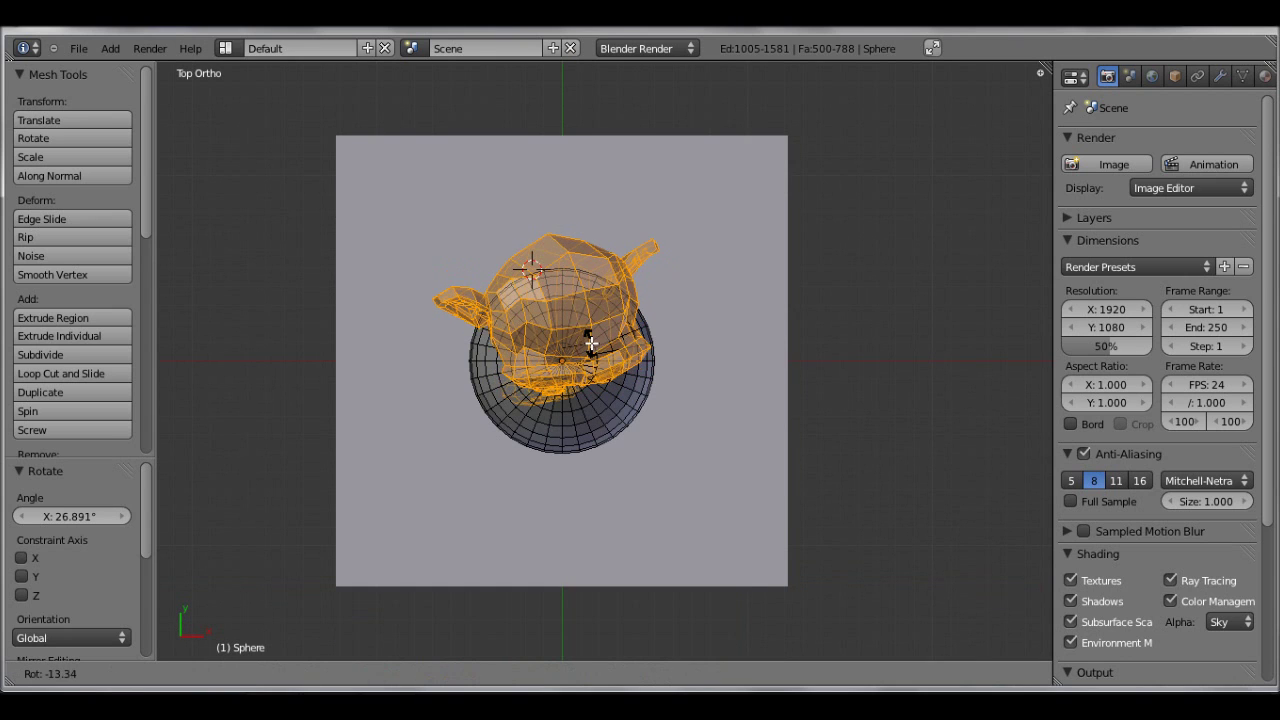
{"action": "left_click", "coordinate": [593, 338]}
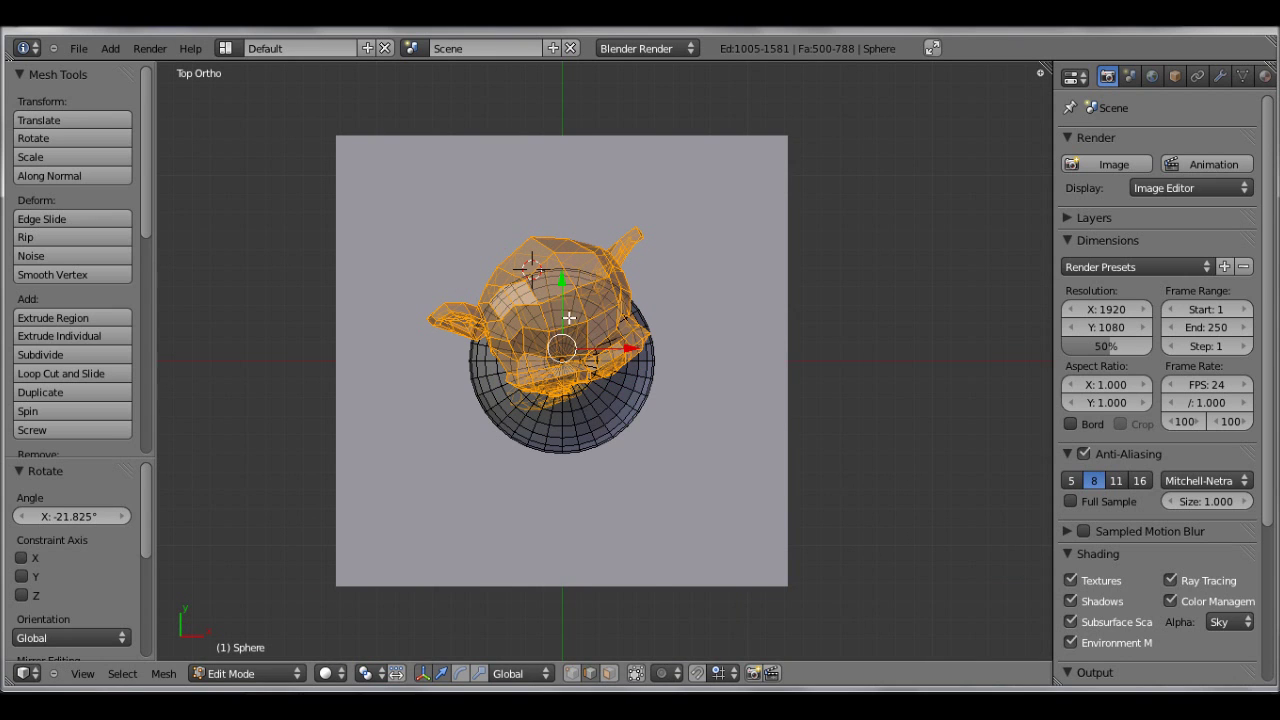
- Shift the monkey head along Y, then X, then Y again to line it up under the dome
{"action": "key", "text": "g"}
{"action": "key", "text": "y"}
{"action": "left_click", "coordinate": [628, 356]}
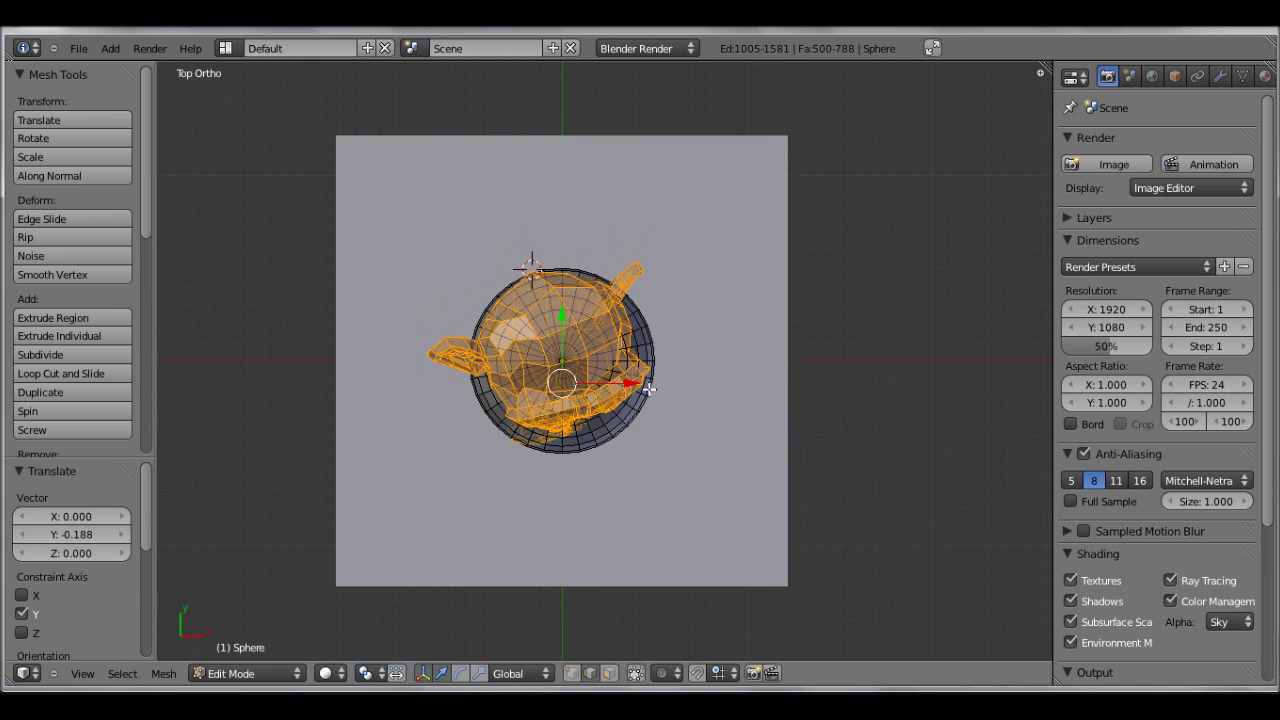
{"action": "key", "text": "g"}
{"action": "key", "text": "x"}
{"action": "left_click", "coordinate": [571, 322]}
{"action": "key", "text": "g"}
{"action": "key", "text": "y"}
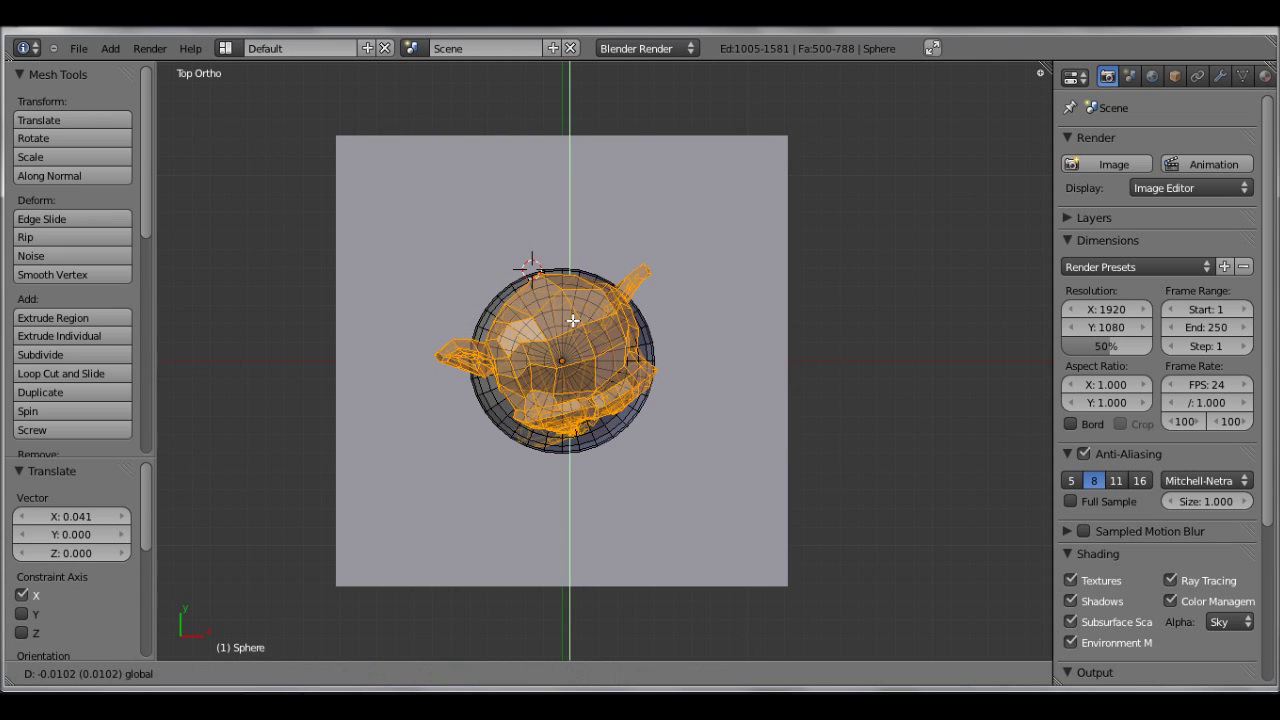
{"action": "left_click", "coordinate": [573, 321]}
- Lower the monkey head along Z into the dome from the front view, then check through the camera
{"action": "key", "text": "KP_2"}
{"action": "key", "text": "KP_2"}
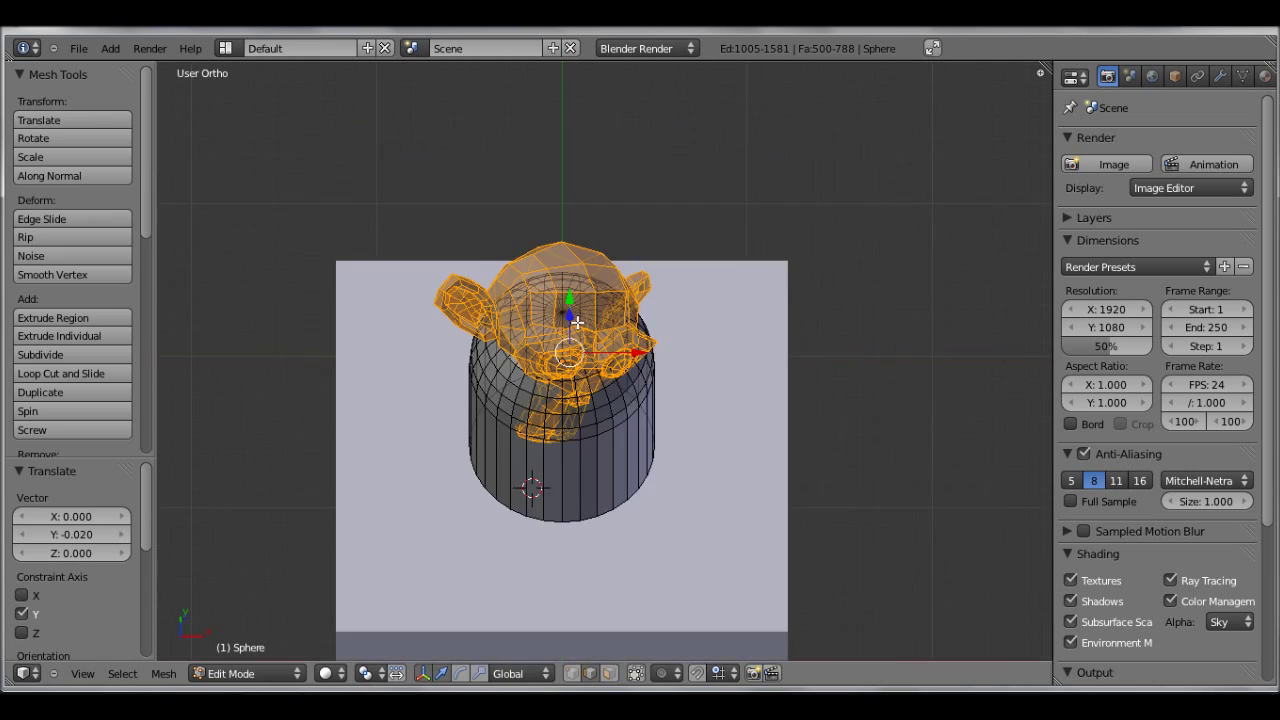
{"action": "key", "text": "KP_1"}
{"action": "key", "text": "g"}
{"action": "key", "text": "z"}
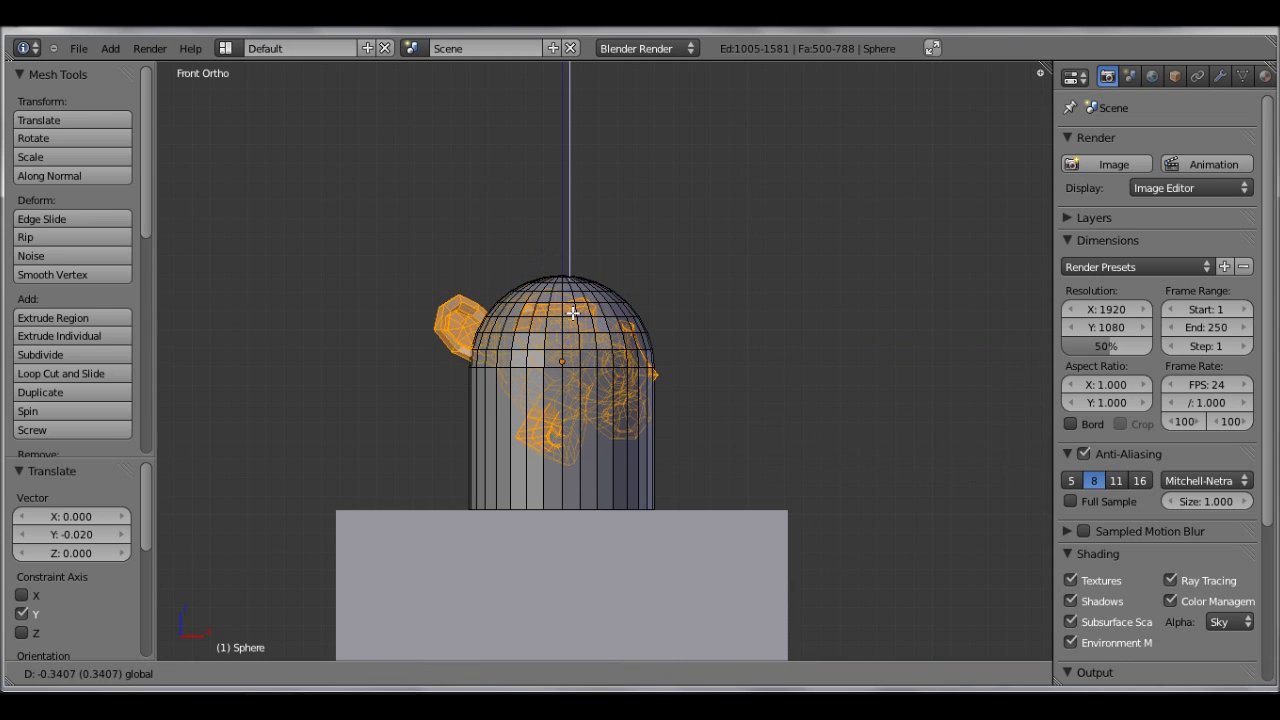
{"action": "left_click", "coordinate": [590, 352]}
{"action": "key", "text": "KP_0"}
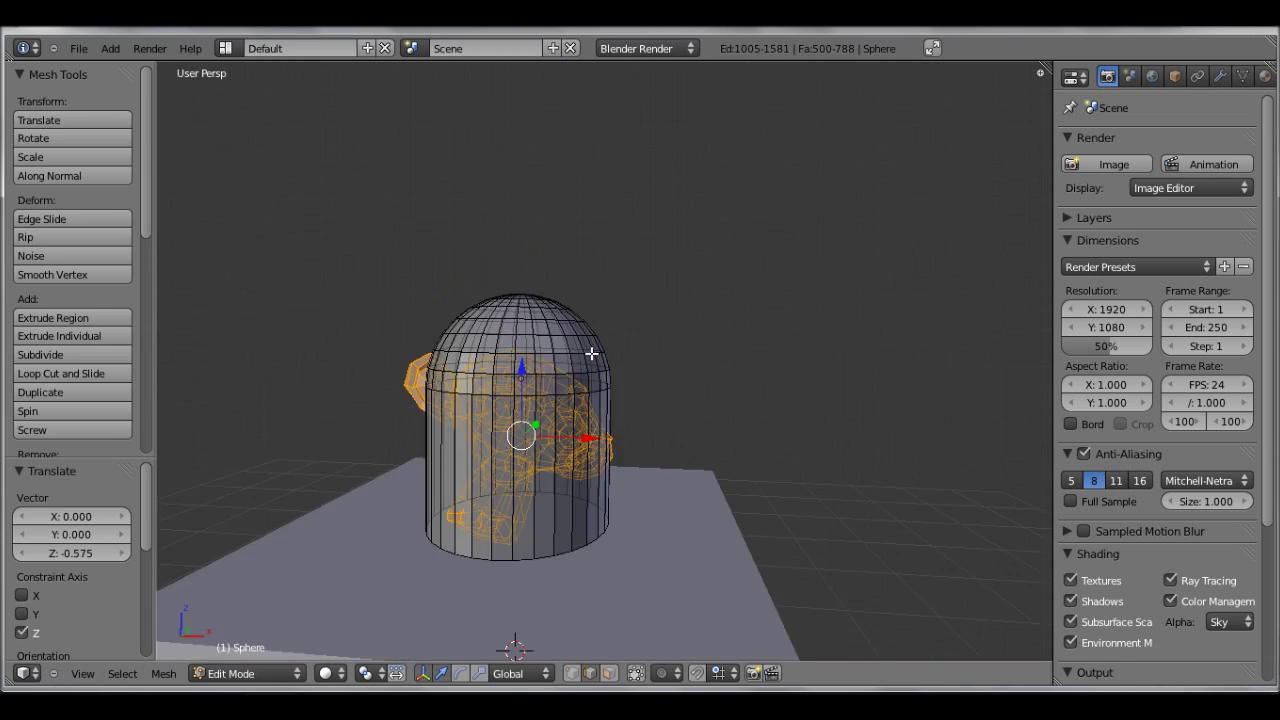
- Tumble the monkey head freely, lower it slightly, and scale it to about 0.77
{"action": "key", "text": "r"}
{"action": "key", "text": "r"}
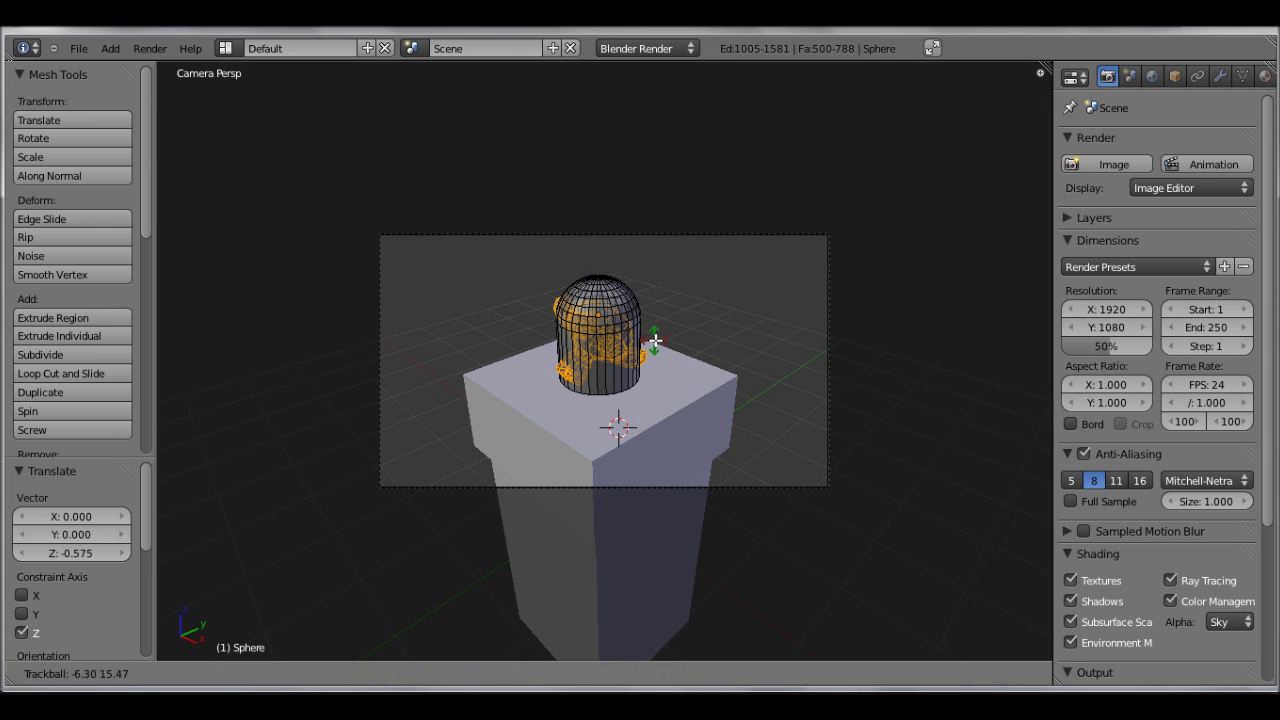
{"action": "left_click", "coordinate": [658, 338]}
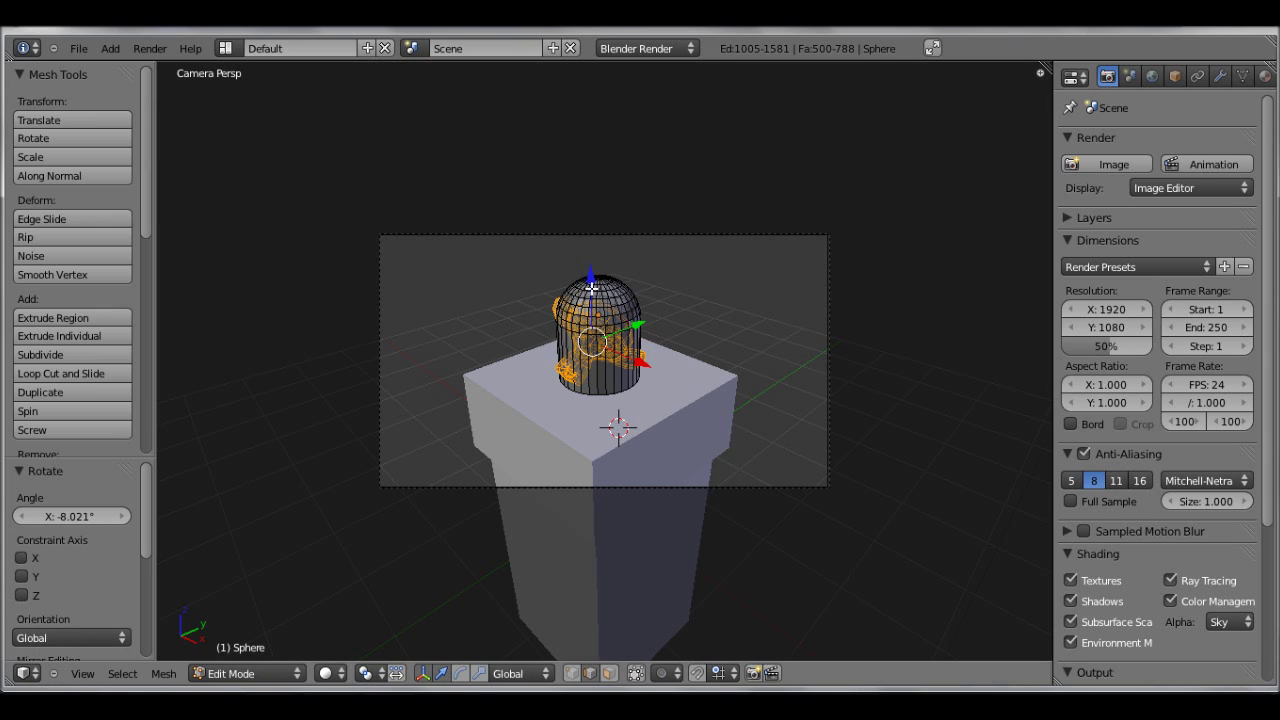
{"action": "left_click_drag", "start_coordinate": [592, 288], "coordinate": [604, 296]}
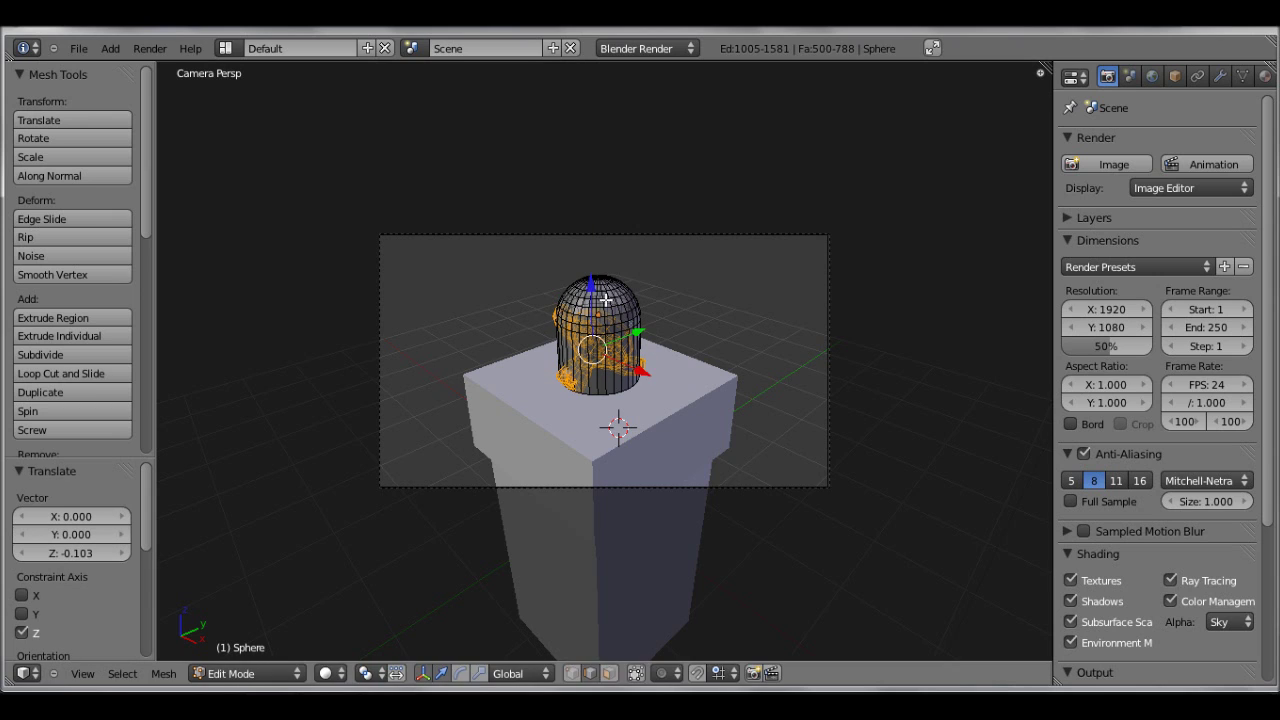
{"action": "key", "text": "s"}
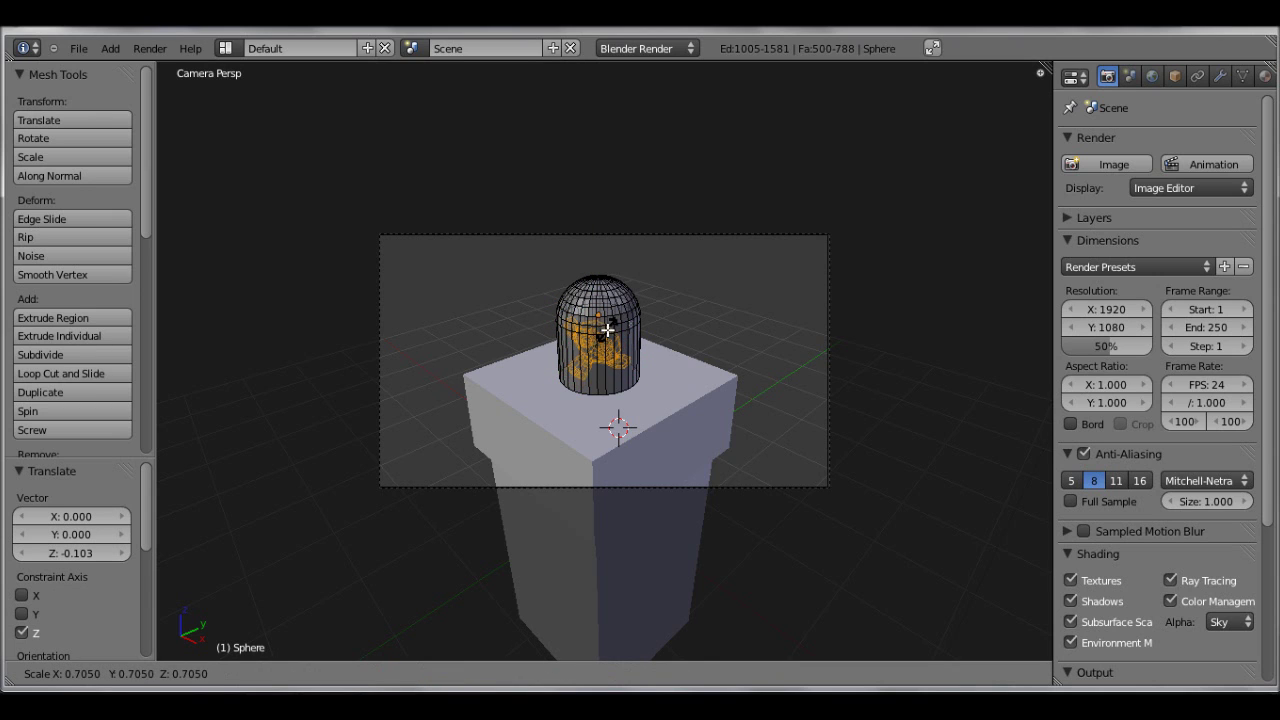
{"action": "left_click", "coordinate": [608, 331]}
- Lower the head toward the podium top and orbit to view the whole podium column
{"action": "key", "text": "KP_1"}
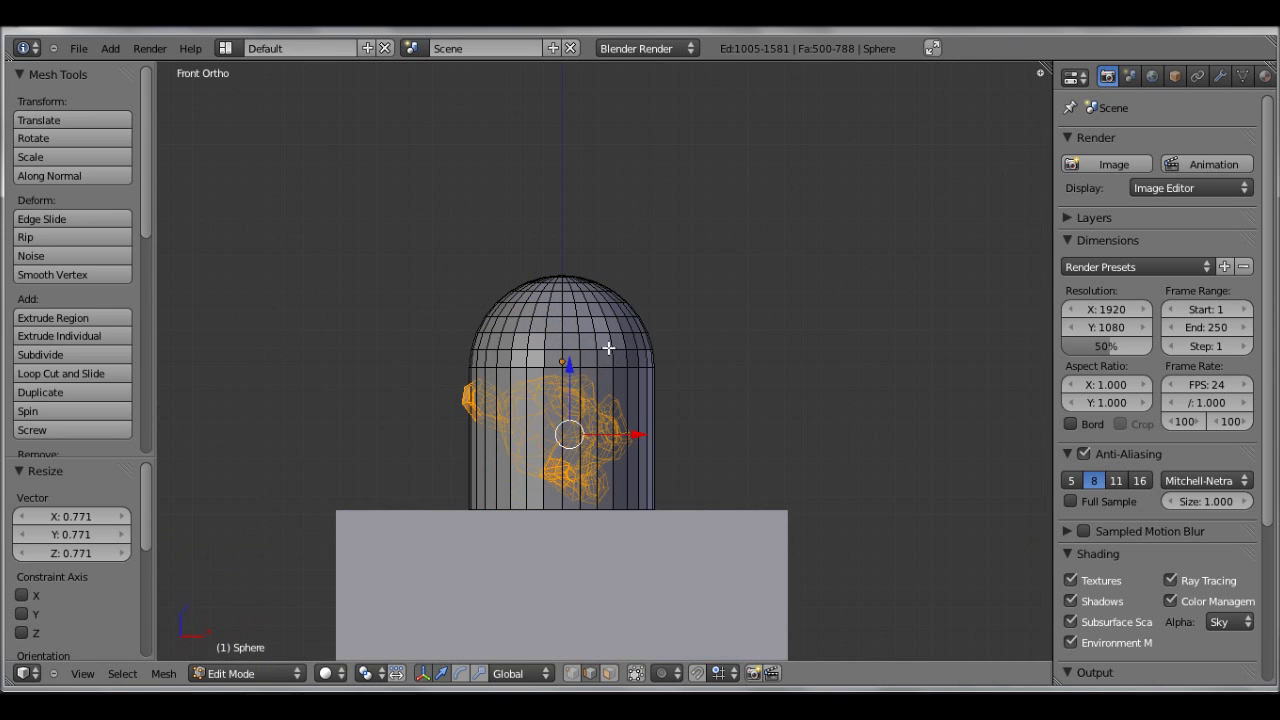
{"action": "scroll", "coordinate": [590, 395], "scroll_direction": "up", "scroll_amount": 2}
{"action": "left_click_drag", "start_coordinate": [555, 401], "coordinate": [568, 411]}
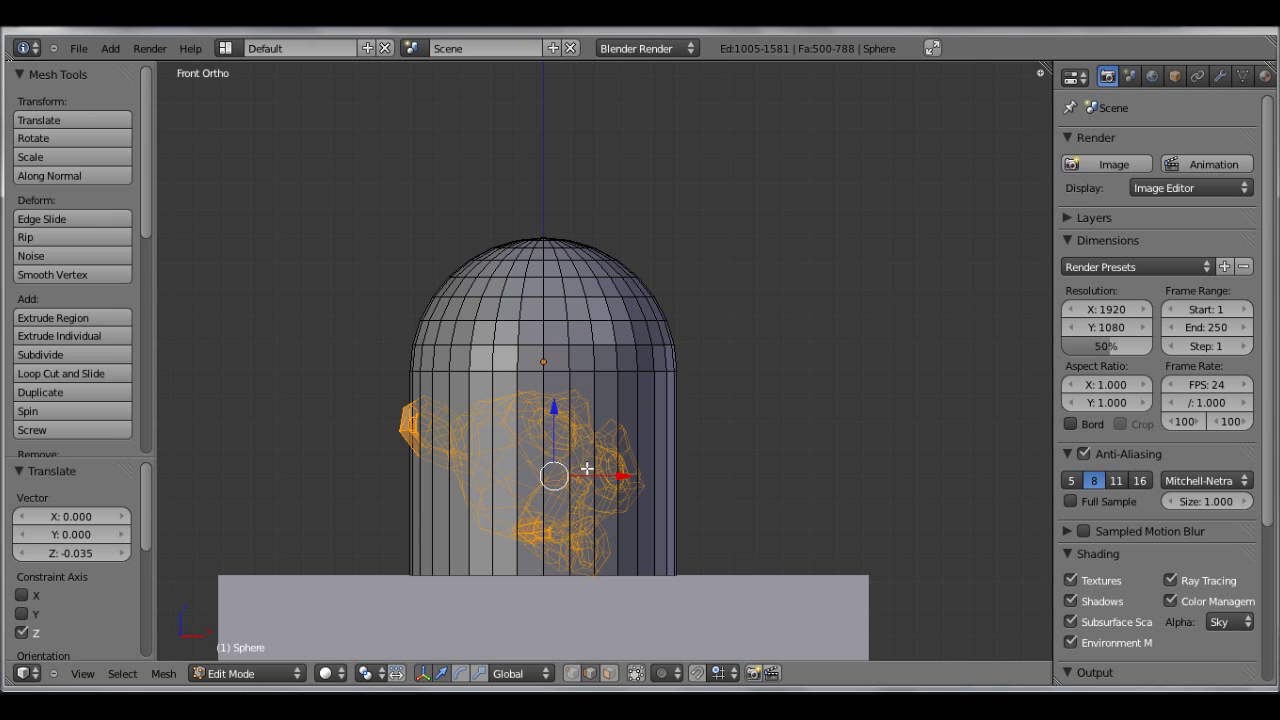
{"action": "key", "text": "KP_3"}
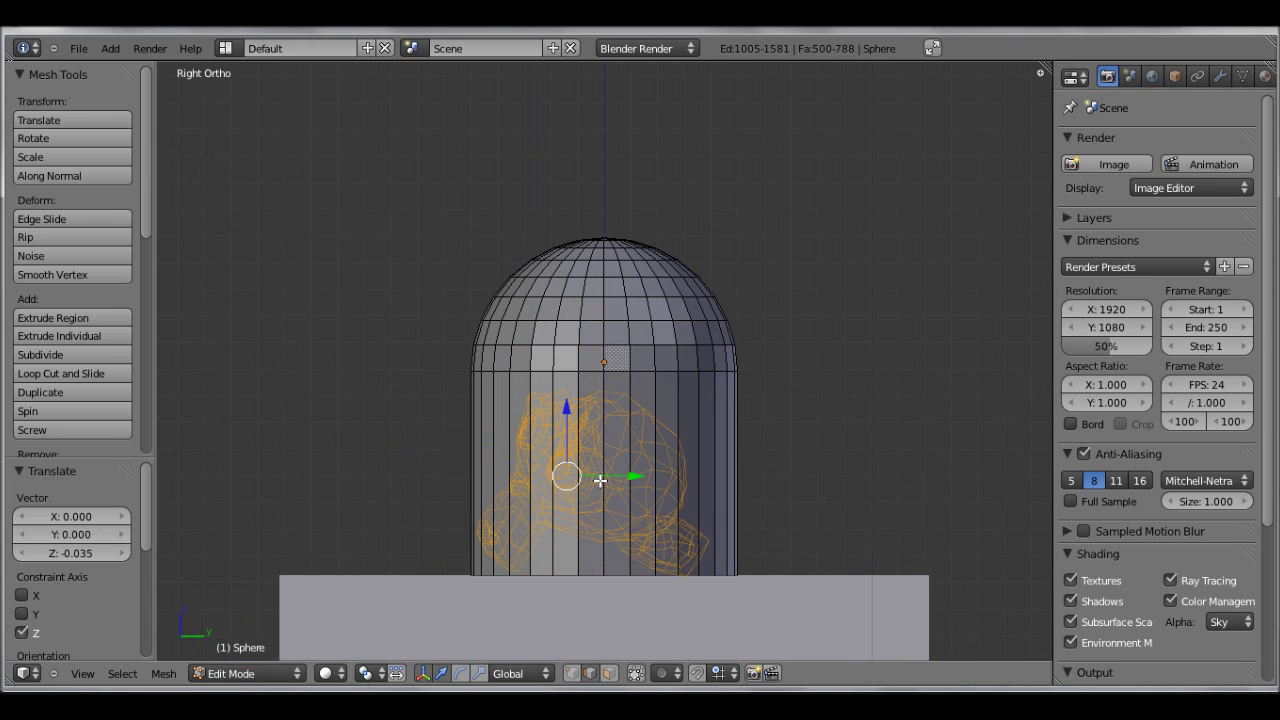
{"action": "middle_click_drag", "start_coordinate": [600, 481], "coordinate": [698, 532]}
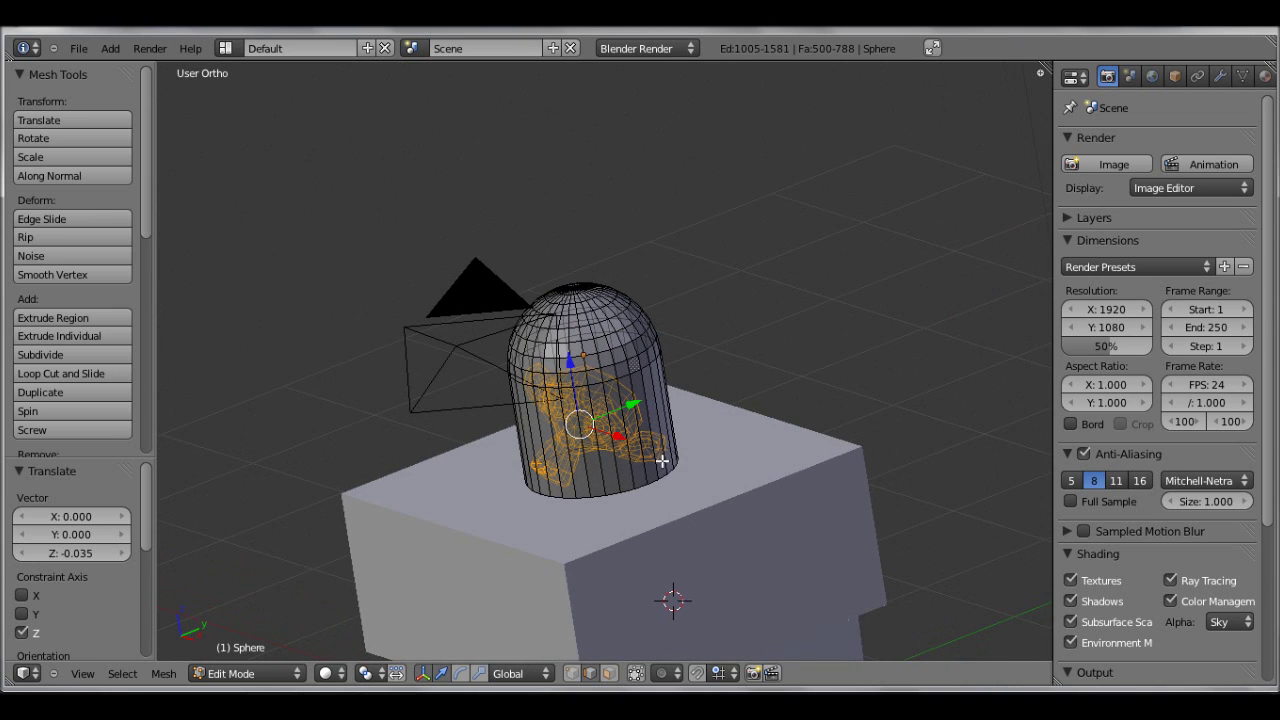
{"action": "middle_click_drag", "start_coordinate": [612, 437], "coordinate": [569, 270]}
{"action": "scroll", "coordinate": [651, 423], "scroll_direction": "down", "scroll_amount": 4}
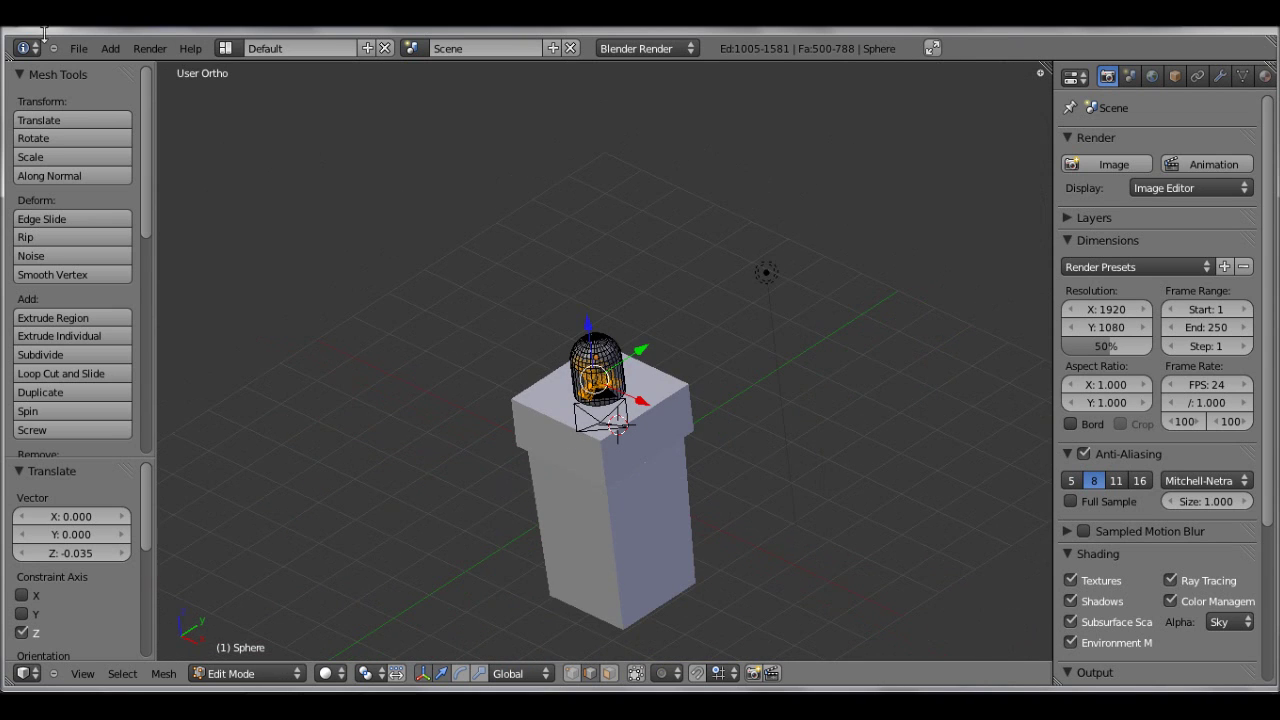
- Toggle the dome between object and edit mode while orbiting around the podium
{"action": "left_click", "coordinate": [110, 48]}
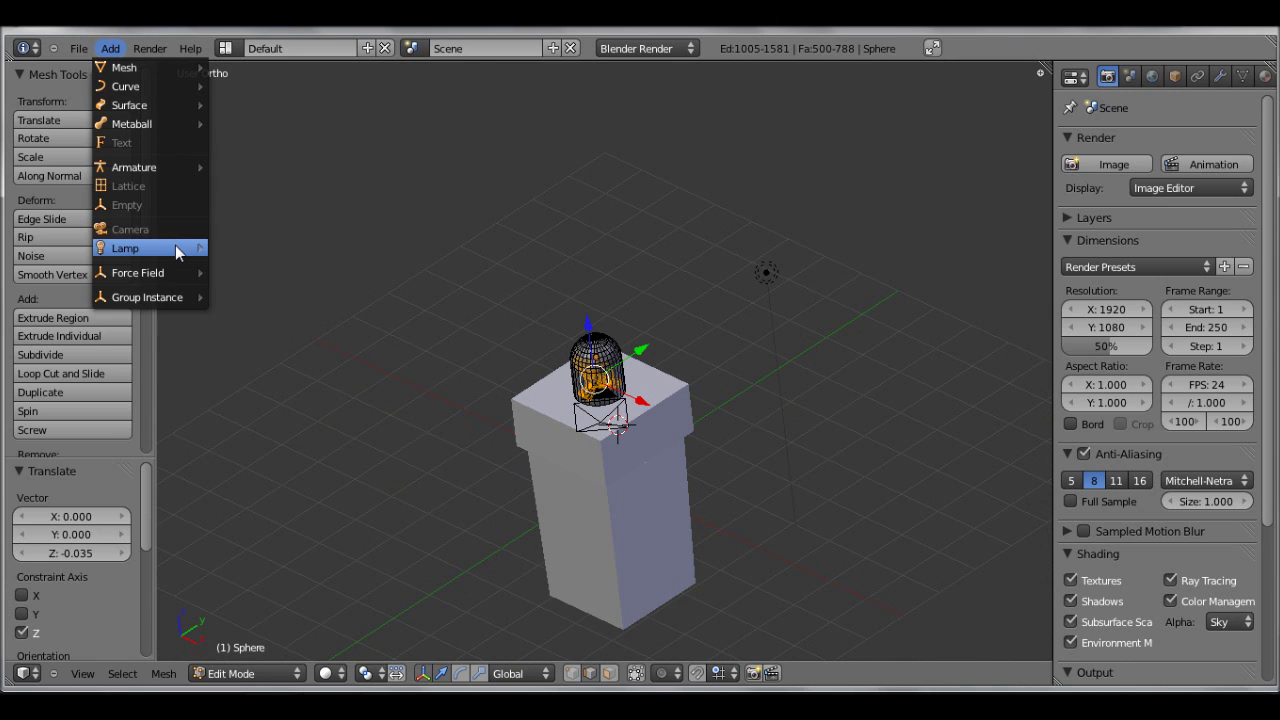
{"action": "mouse_move", "coordinate": [175, 245]}
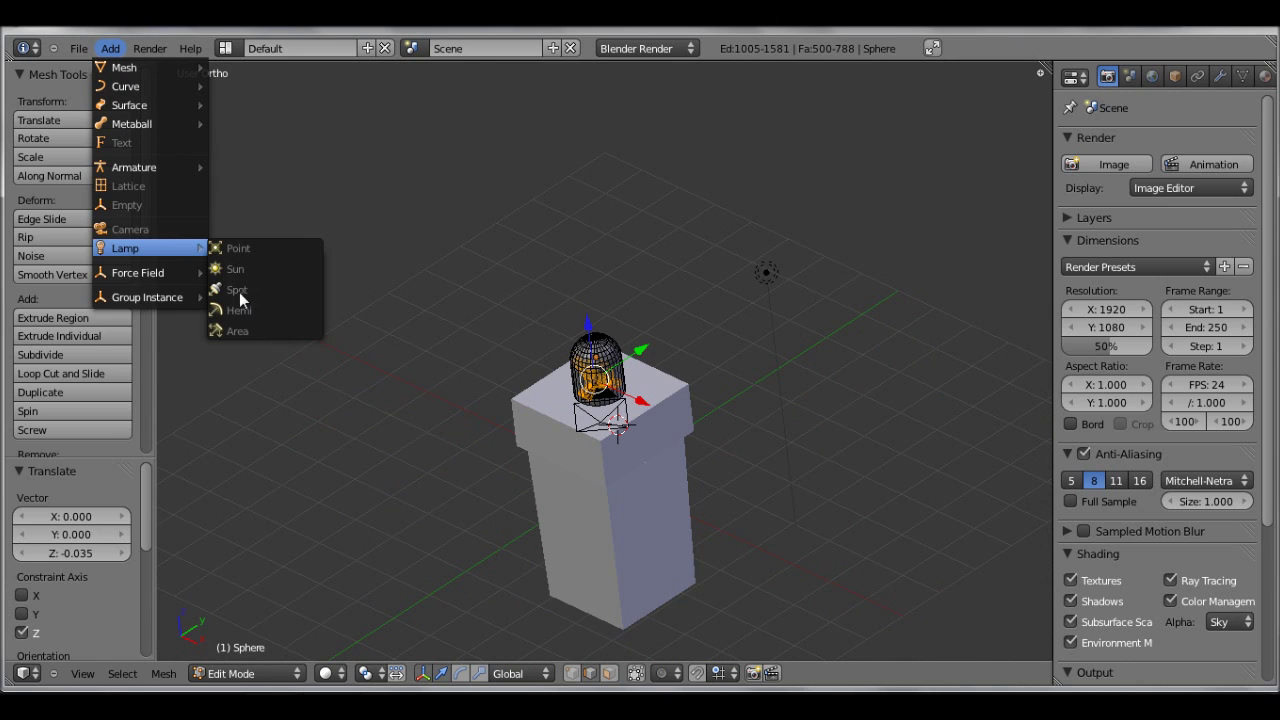
{"action": "key", "text": "Tab"}
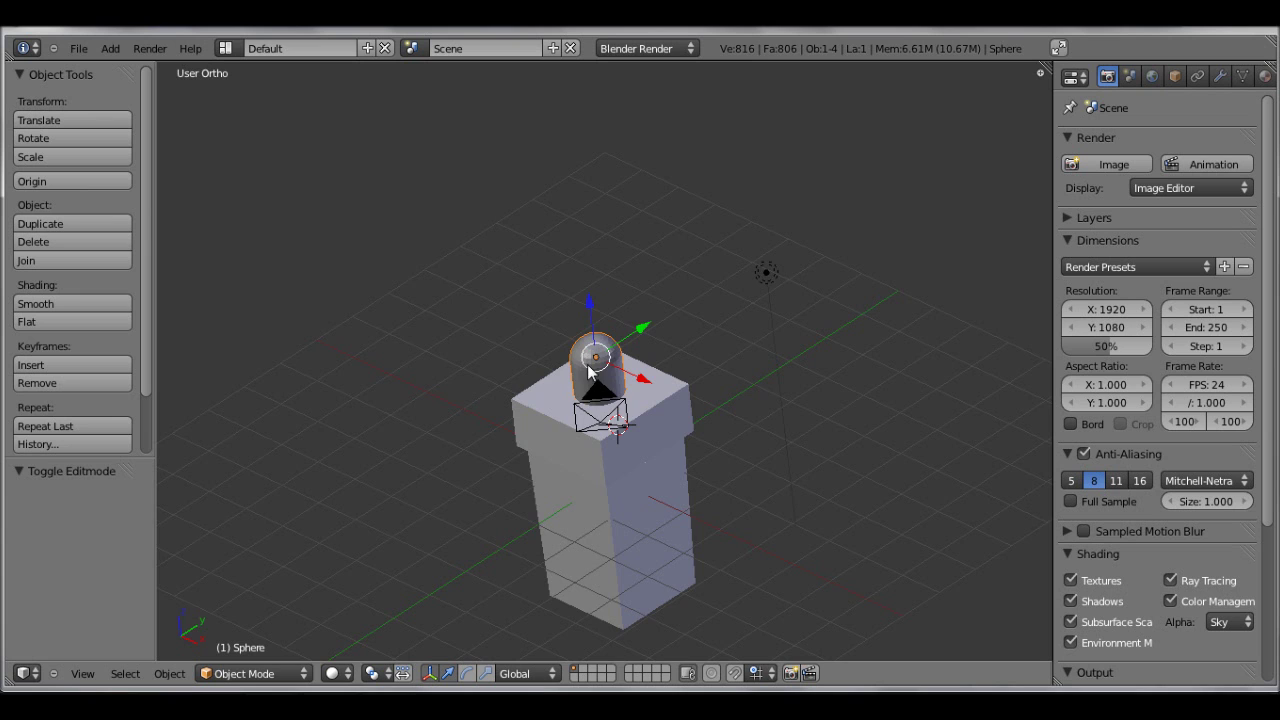
{"action": "middle_click_drag", "start_coordinate": [510, 345], "coordinate": [576, 361]}
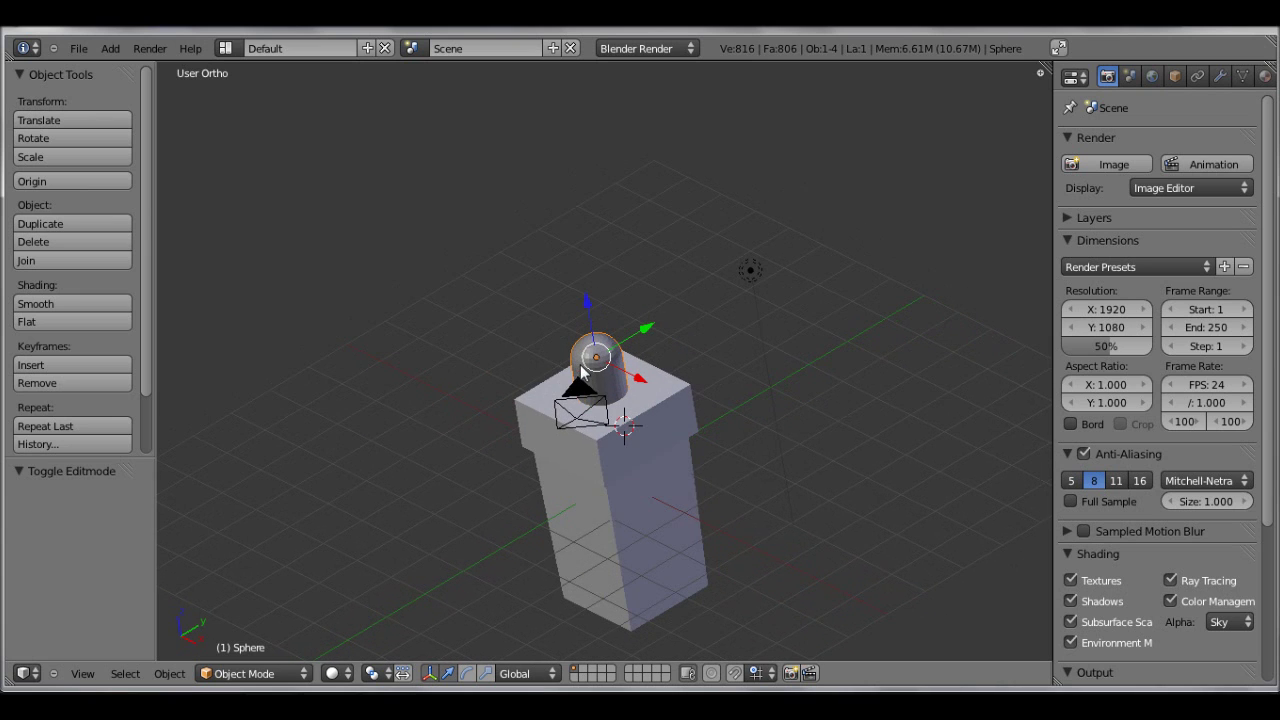
{"action": "key", "text": "Tab"}
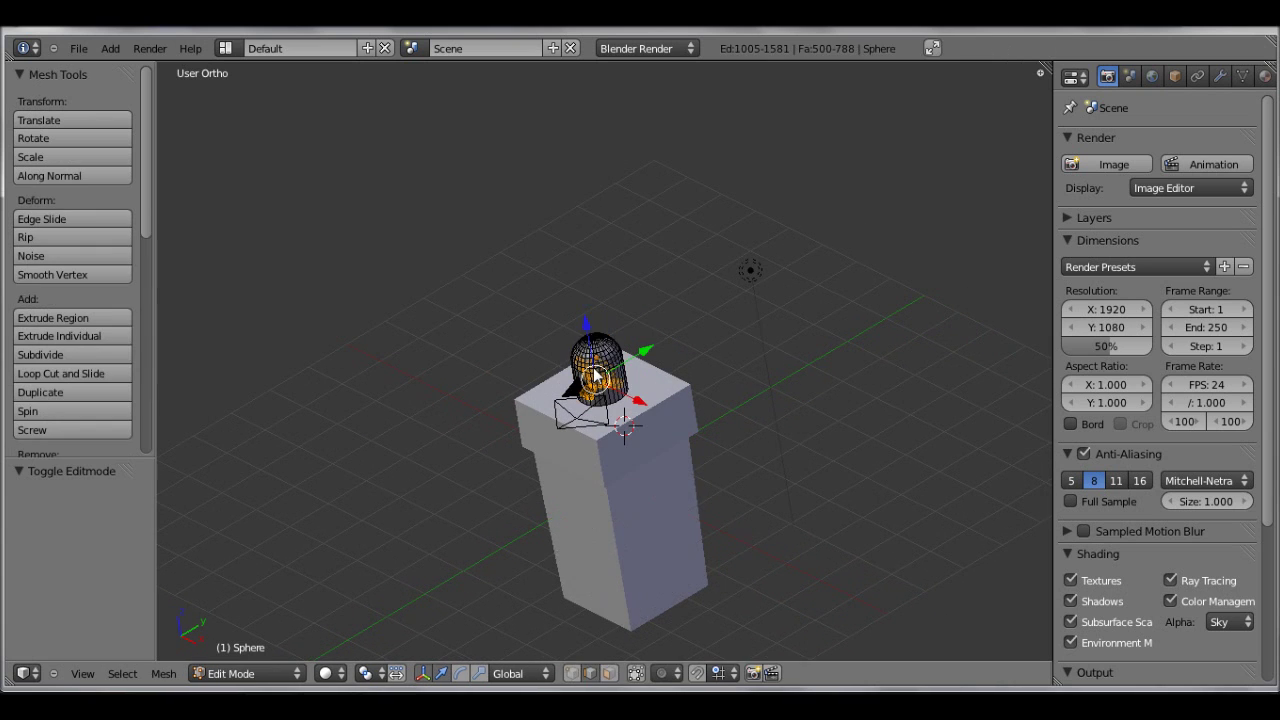
{"action": "scroll", "coordinate": [595, 375], "scroll_direction": "up", "scroll_amount": 10}
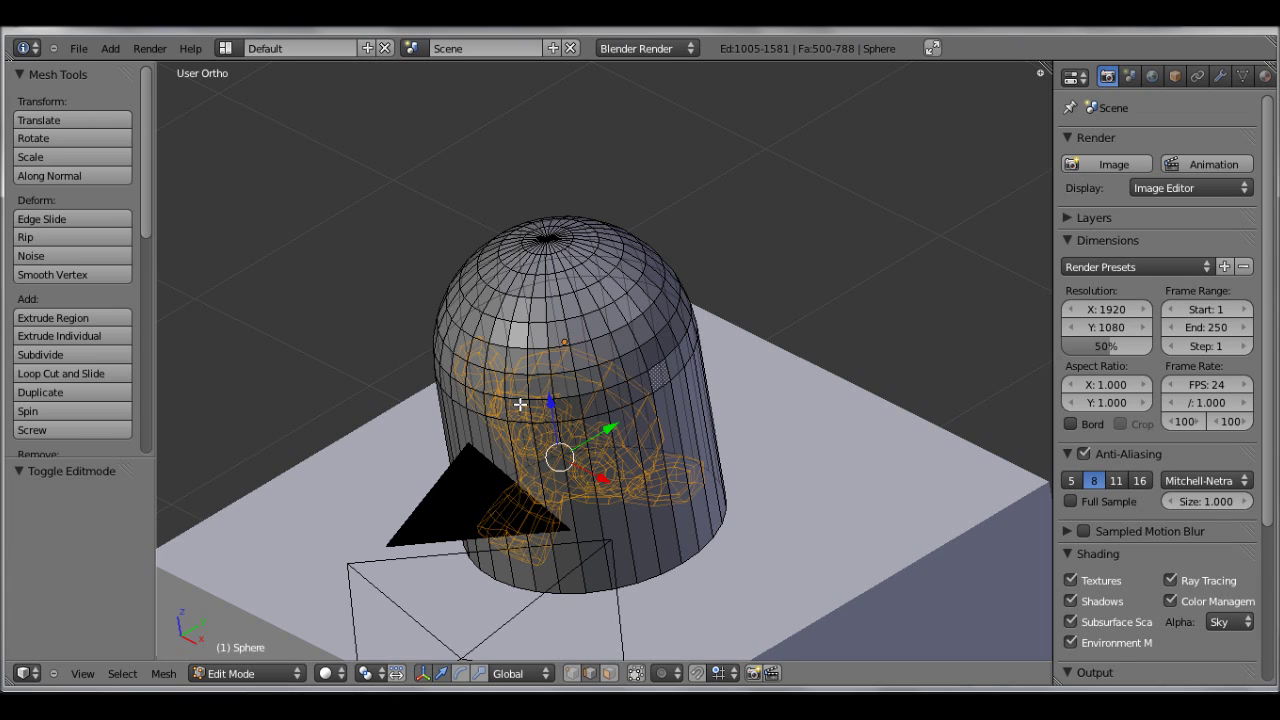
- Separate the monkey part into its own object, select it and switch to wireframe display
{"action": "key", "text": "p"}
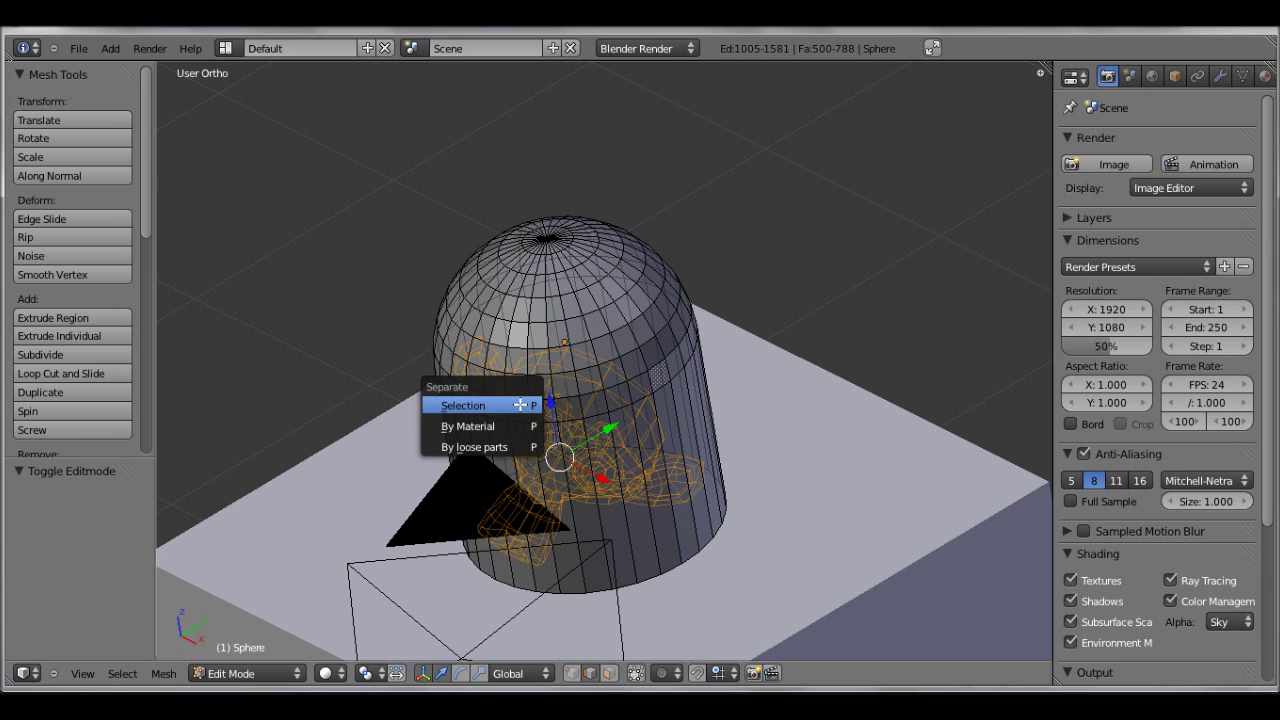
{"action": "left_click", "coordinate": [520, 404]}
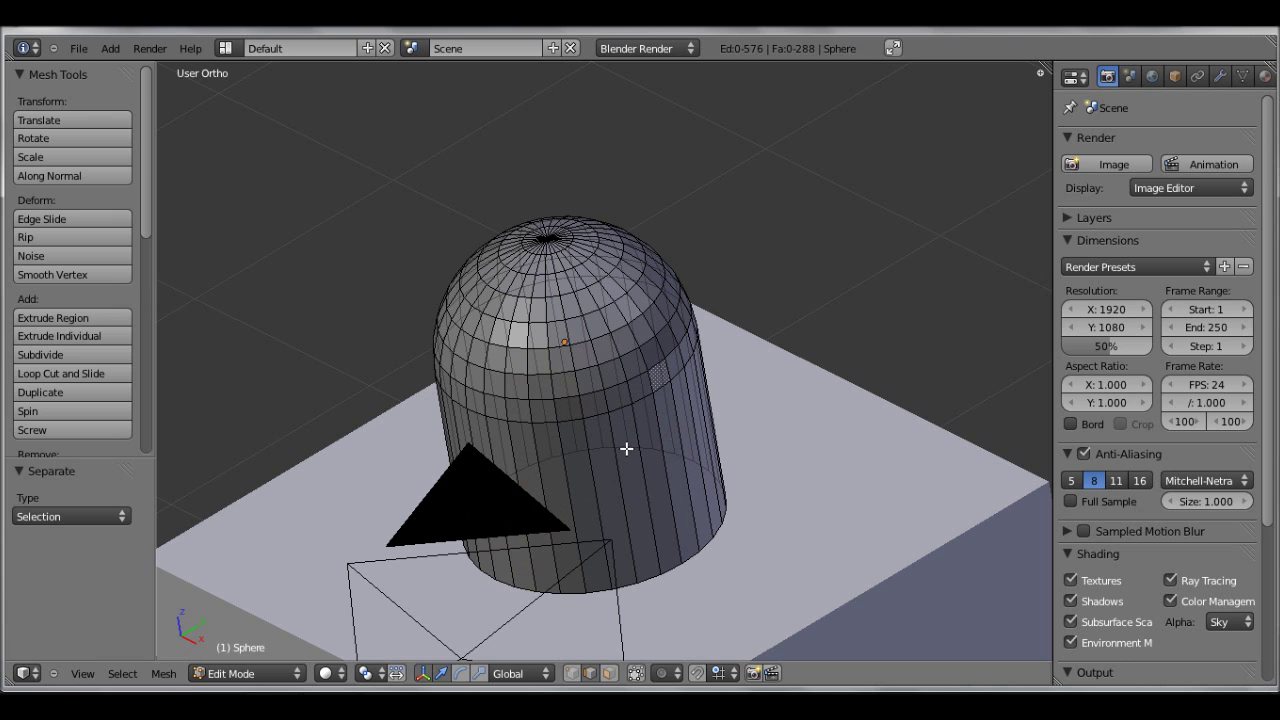
{"action": "key", "text": "Tab"}
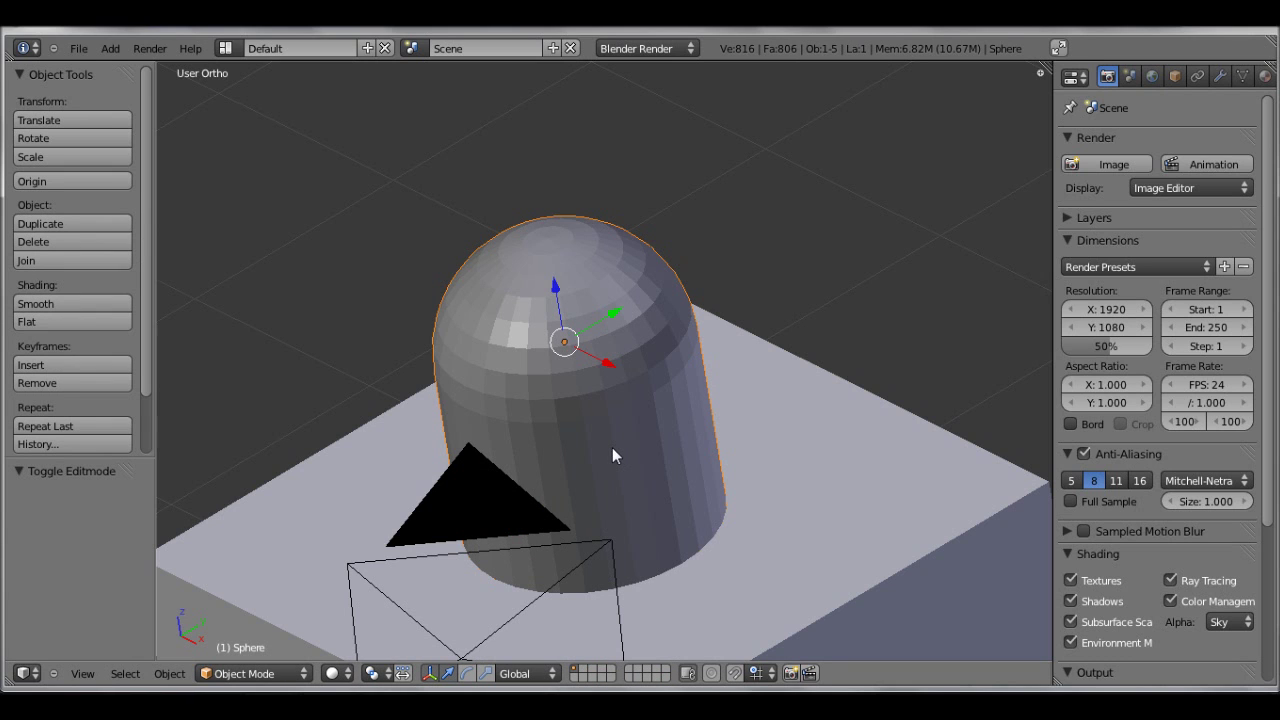
{"action": "right_click", "coordinate": [605, 448]}
{"action": "key", "text": "z"}
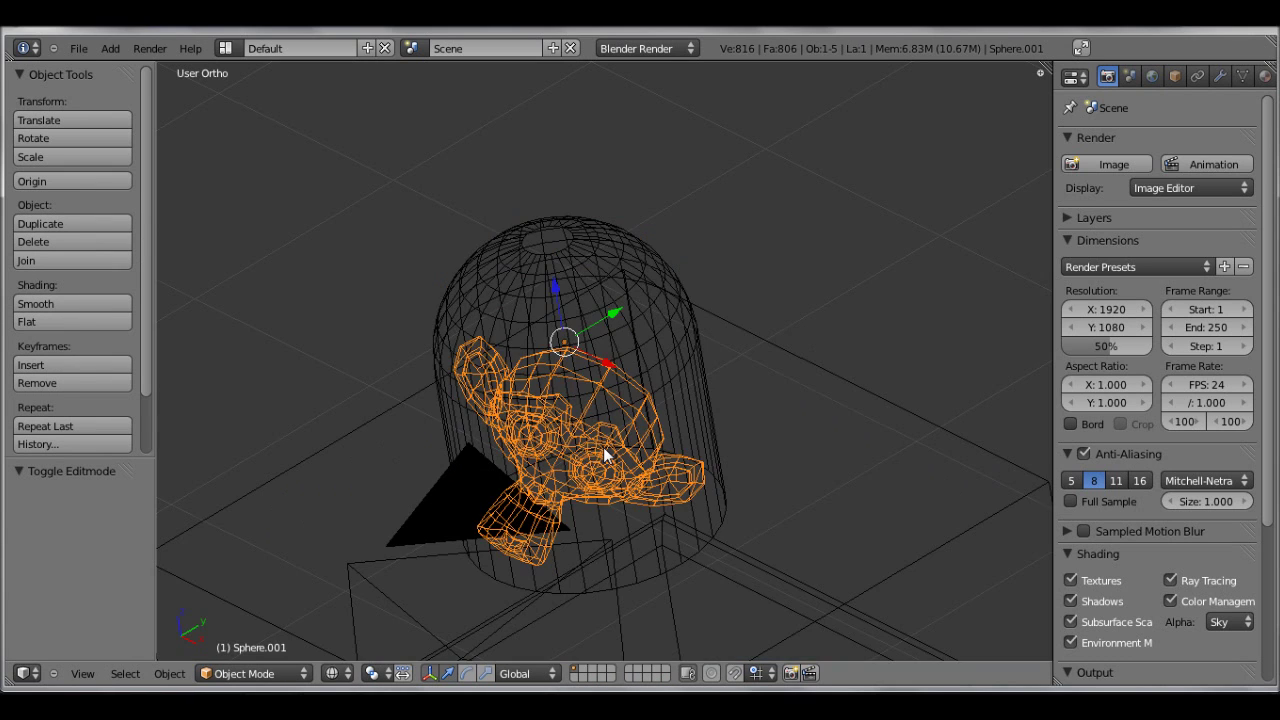
- Deselect all, reorient the view, and select the monkey head inside the dome
{"action": "key", "text": "Tab"}
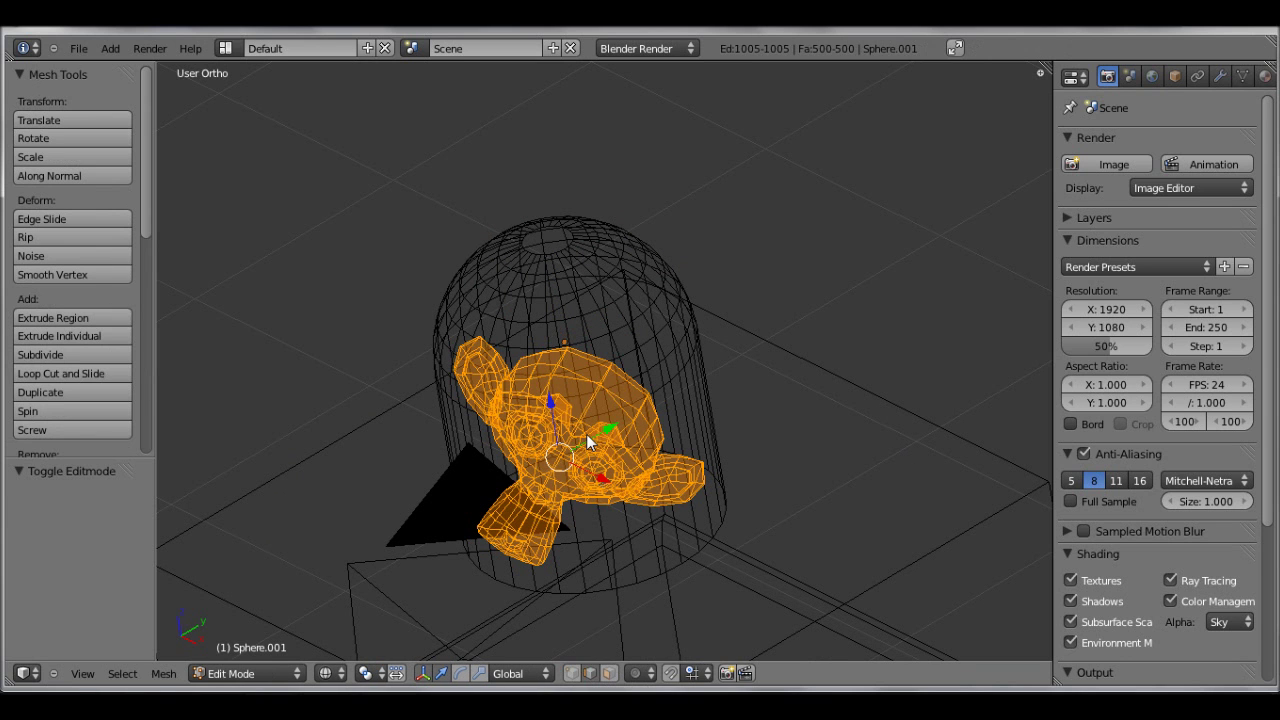
{"action": "key", "text": "Tab"}
{"action": "key", "text": "a"}
{"action": "middle_click_drag", "start_coordinate": [505, 380], "coordinate": [523, 392]}
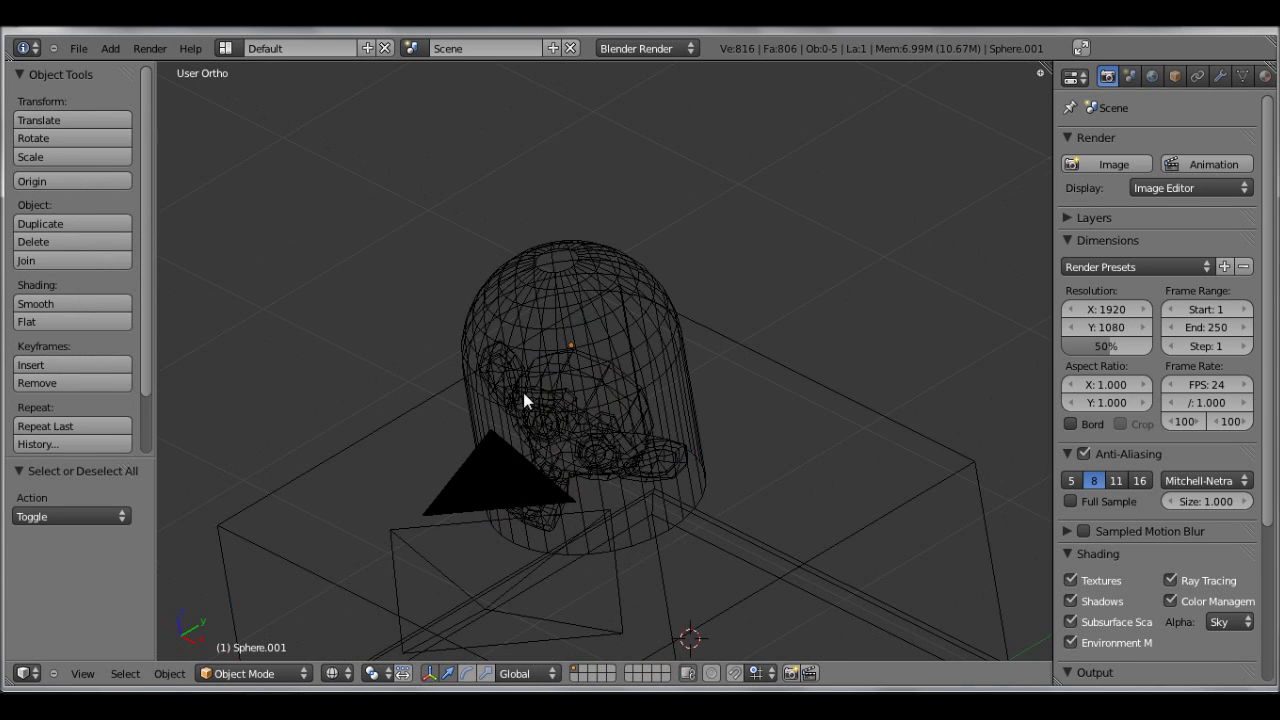
{"action": "scroll", "coordinate": [523, 392], "scroll_direction": "down", "scroll_amount": 4}
{"action": "middle_click_drag", "start_coordinate": [558, 468], "coordinate": [689, 459]}
{"action": "right_click", "coordinate": [595, 412]}
{"action": "right_click", "coordinate": [574, 410]}
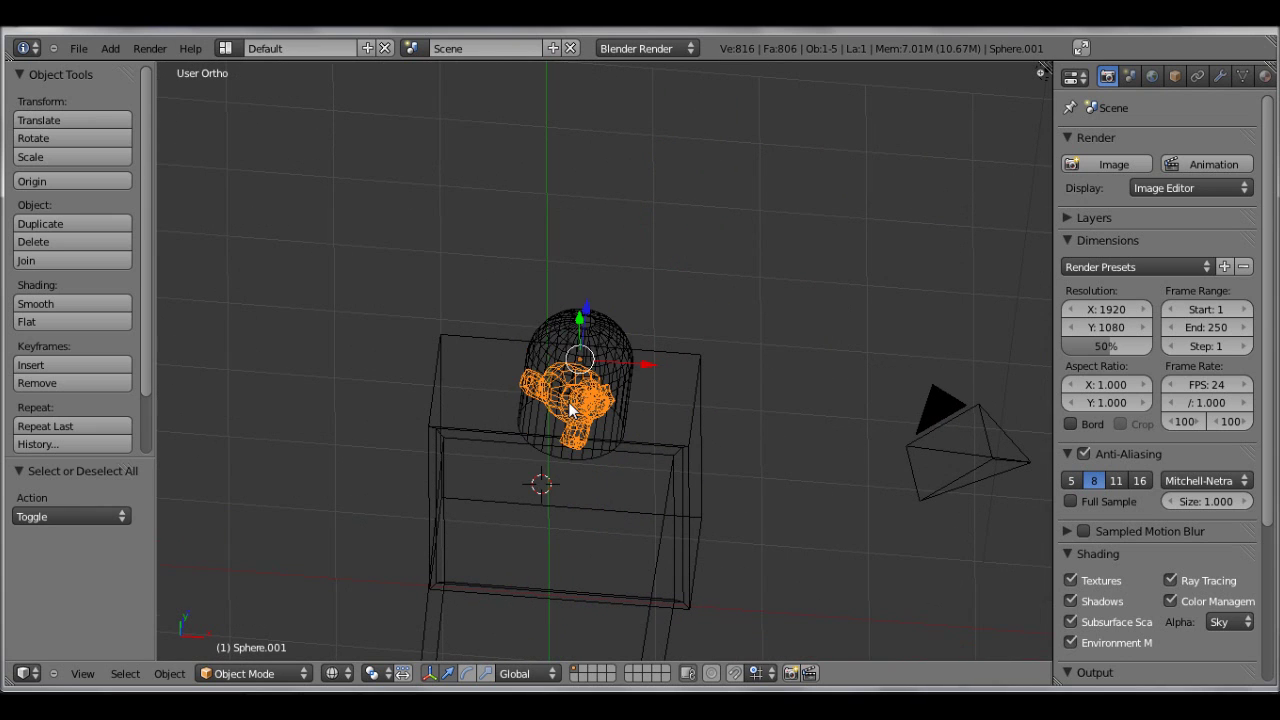
- Shift the monkey 0.053 along X in front view and check it from the side
{"action": "key", "text": "KP_1"}
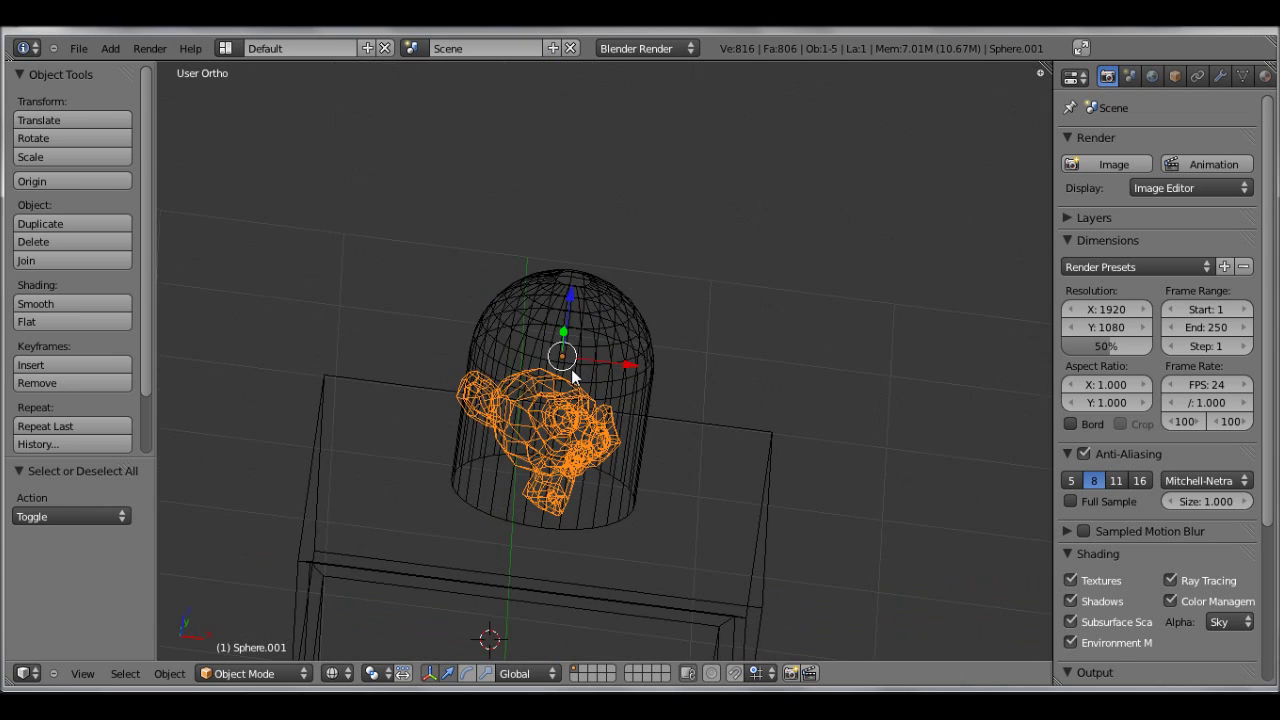
{"action": "scroll", "coordinate": [575, 430], "scroll_direction": "up", "scroll_amount": 2}
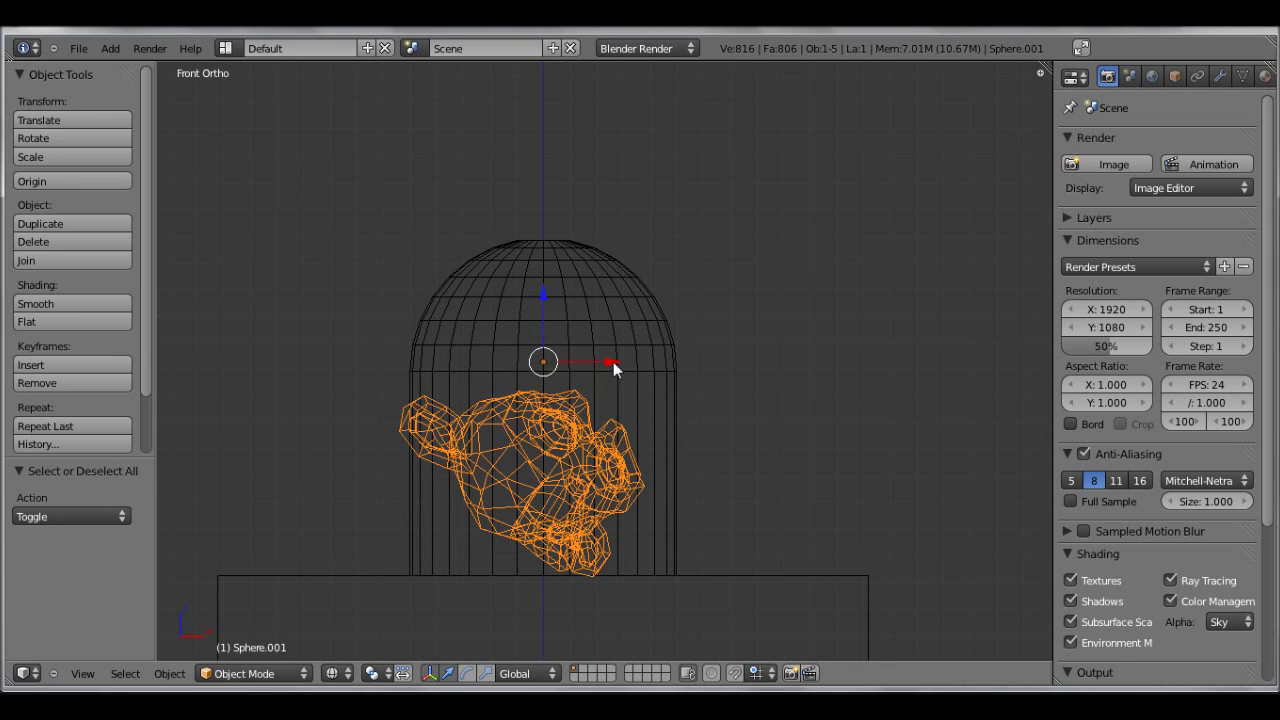
{"action": "left_click_drag", "start_coordinate": [614, 369], "coordinate": [627, 364]}
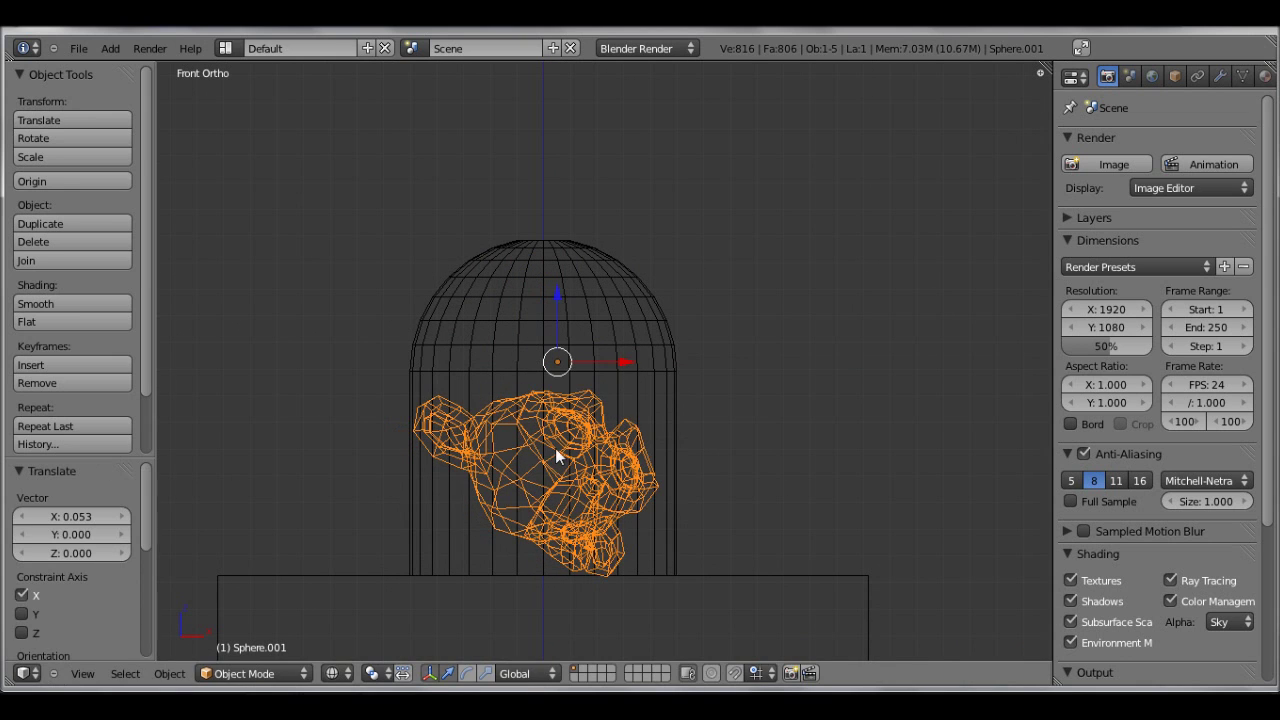
{"action": "key", "text": "KP_3"}
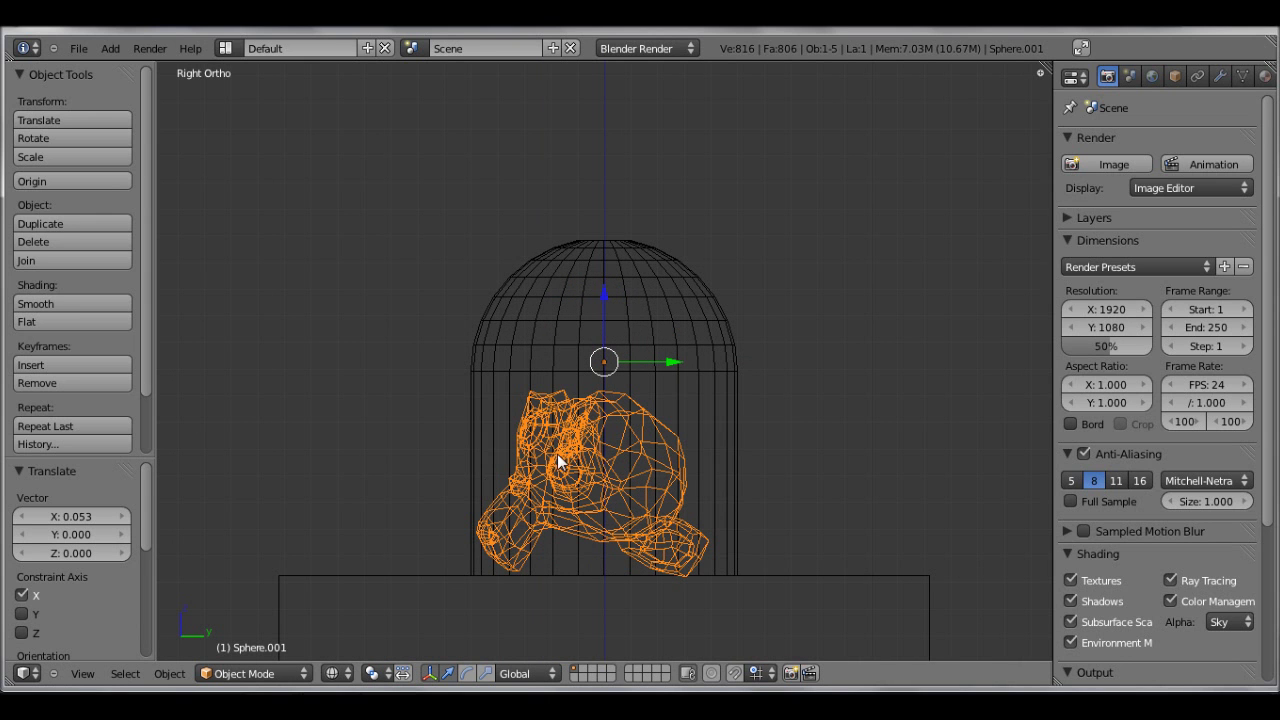
{"action": "middle_click_drag", "start_coordinate": [557, 454], "coordinate": [675, 500]}
- Add a spot lamp and raise it high above the dome
{"action": "key", "text": "KP_0"}
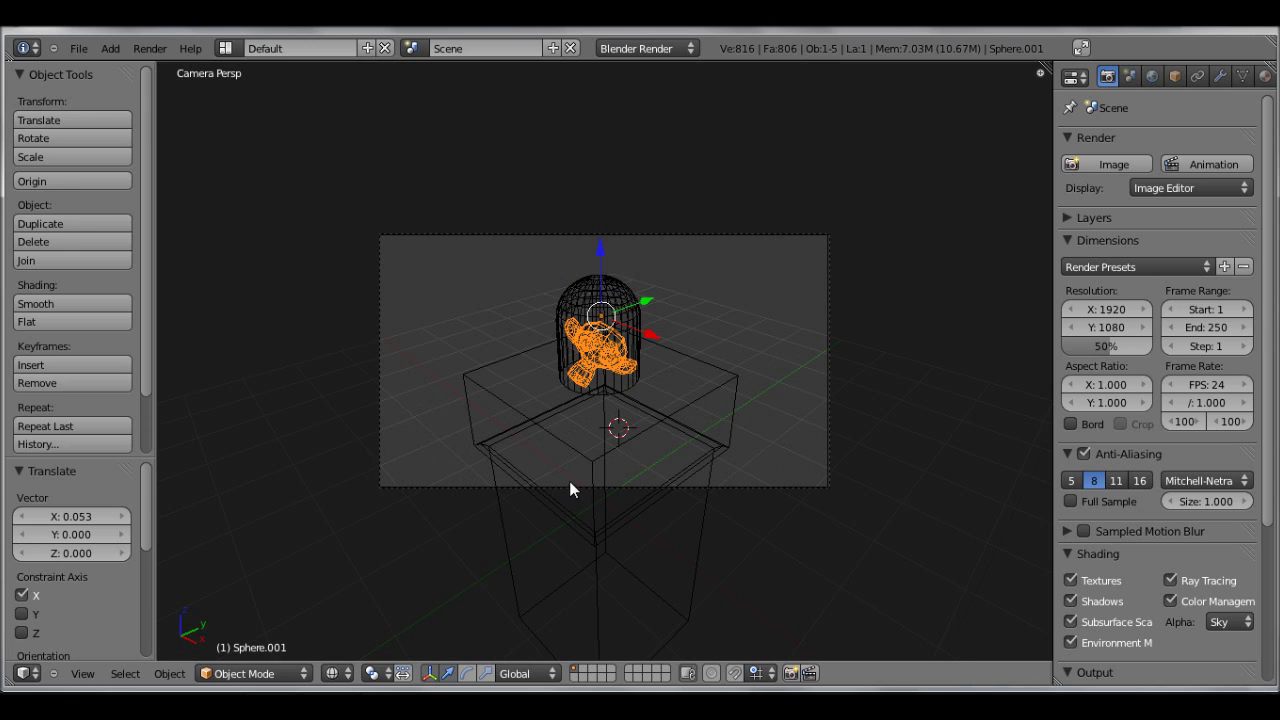
{"action": "left_click", "coordinate": [110, 48]}
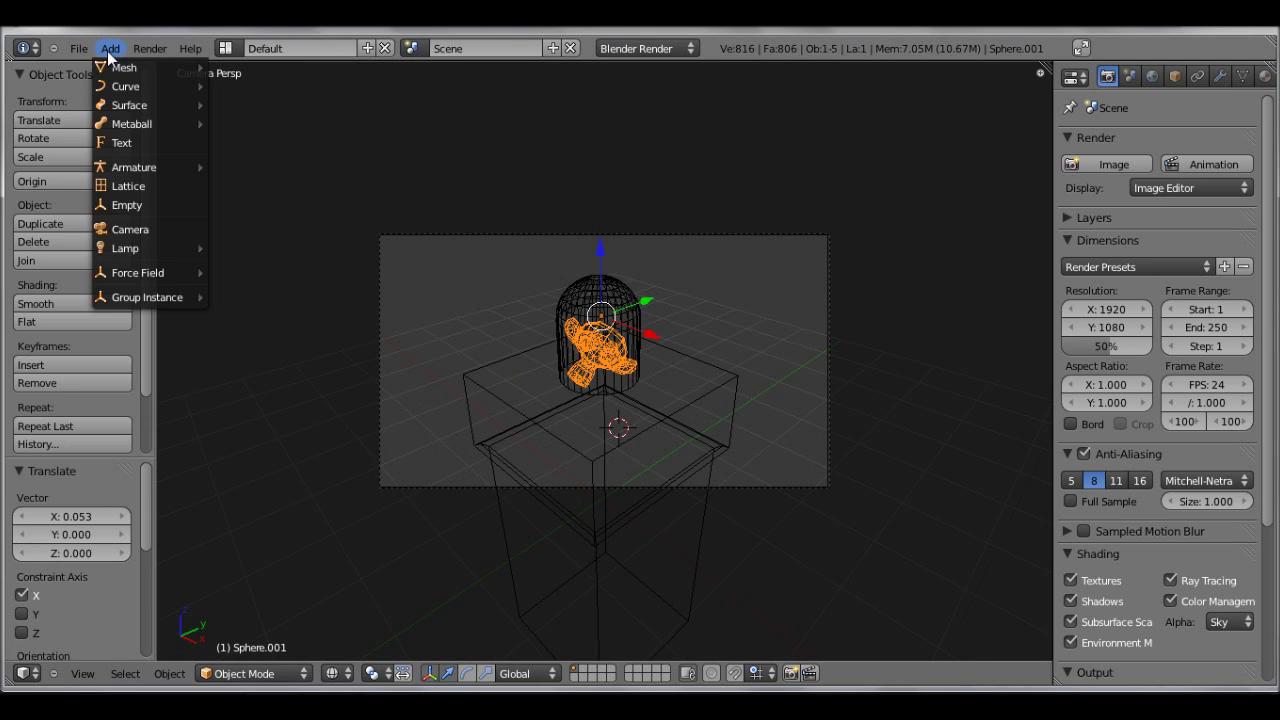
{"action": "mouse_move", "coordinate": [177, 251]}
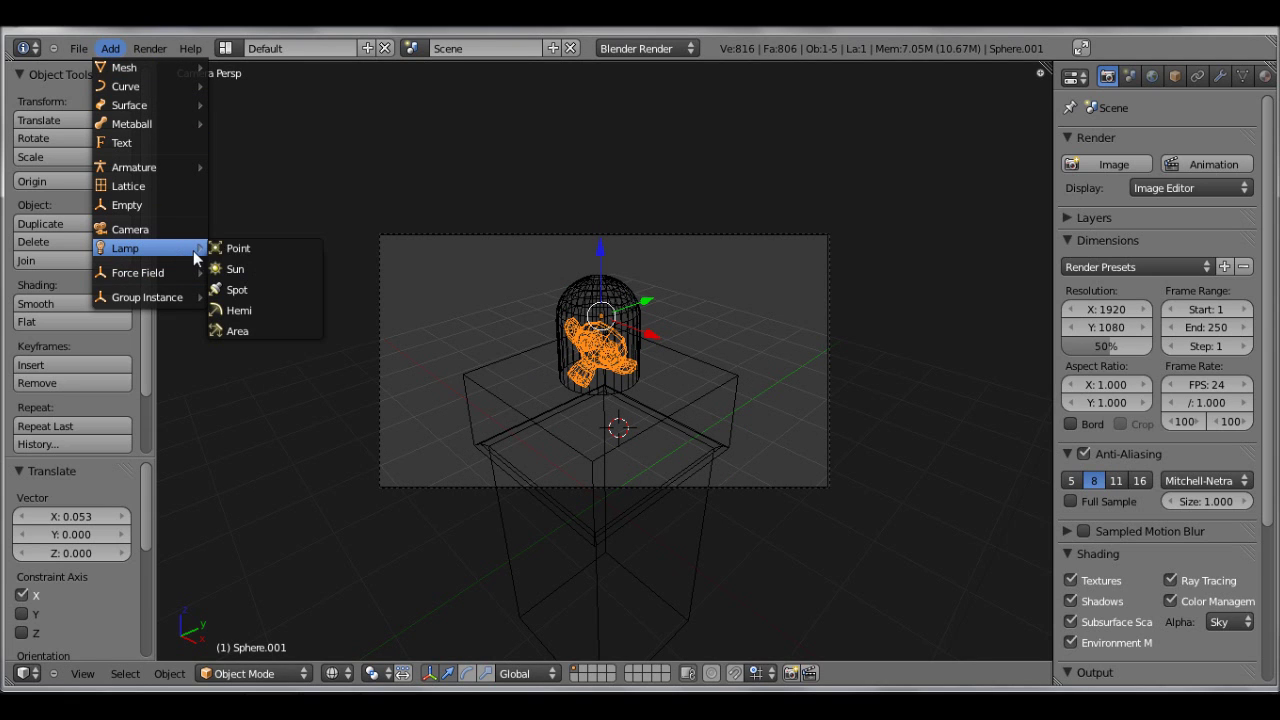
{"action": "left_click", "coordinate": [240, 290]}
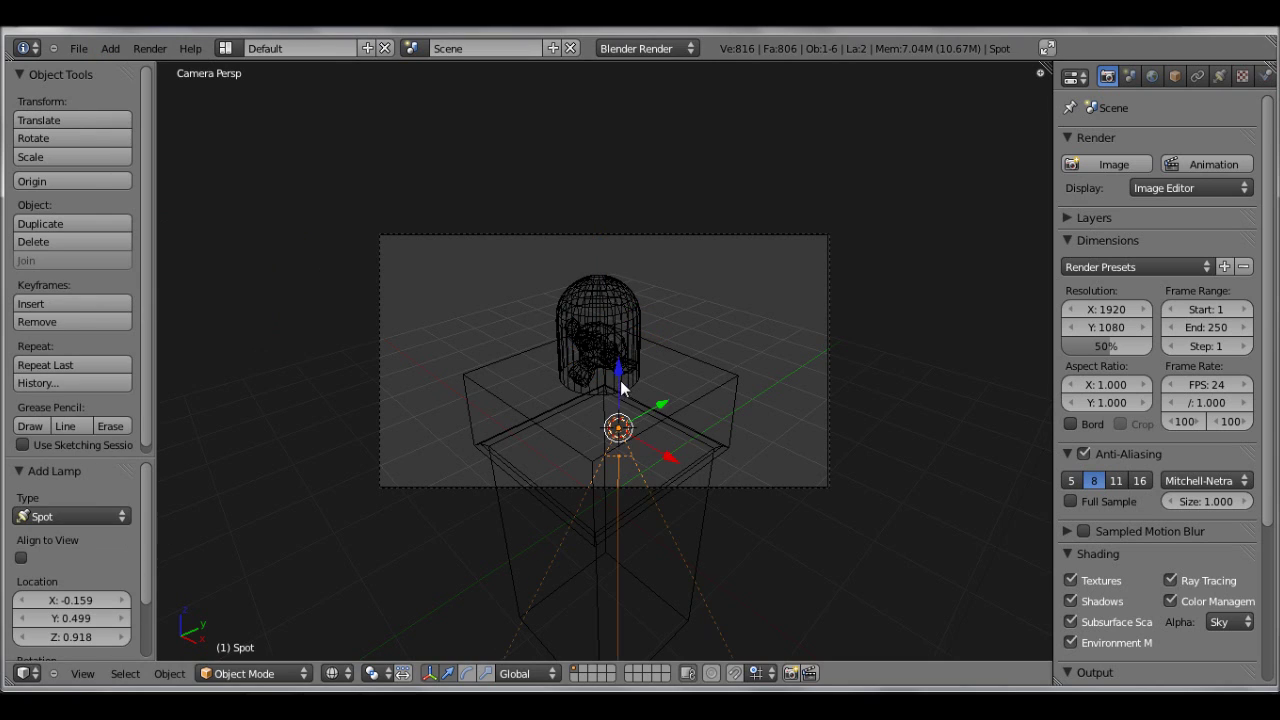
{"action": "left_click_drag", "start_coordinate": [621, 388], "coordinate": [671, 108]}
{"action": "key", "text": "g"}
{"action": "key", "text": "z"}
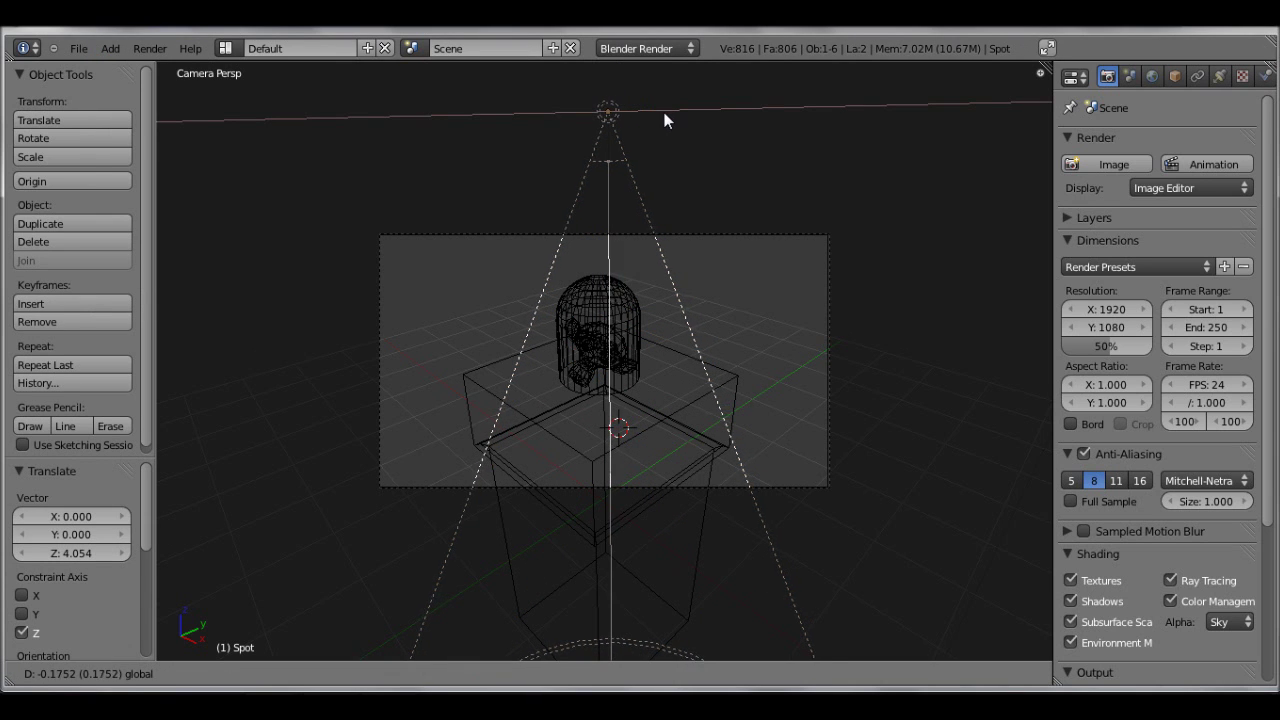
{"action": "key", "text": "x"}
{"action": "left_click", "coordinate": [654, 130]}
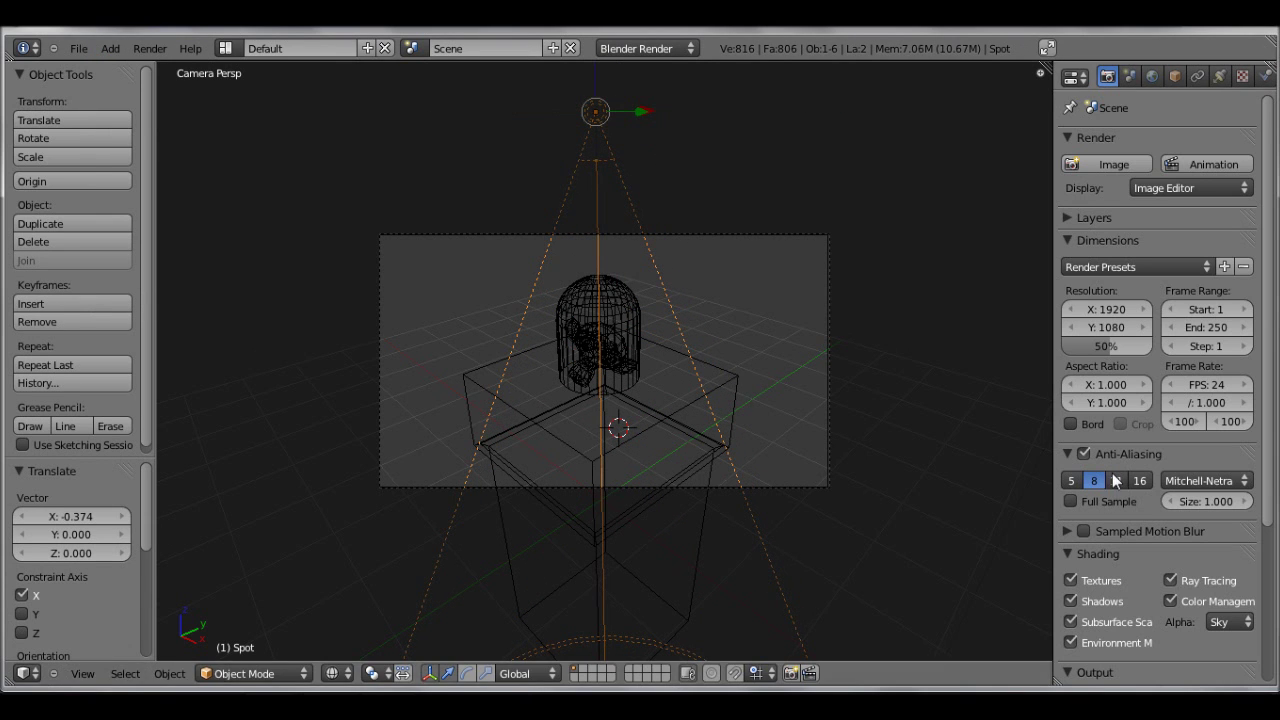
- Narrow the spot cone from 45° to 24° and start a test render
{"action": "left_click", "coordinate": [1221, 83]}
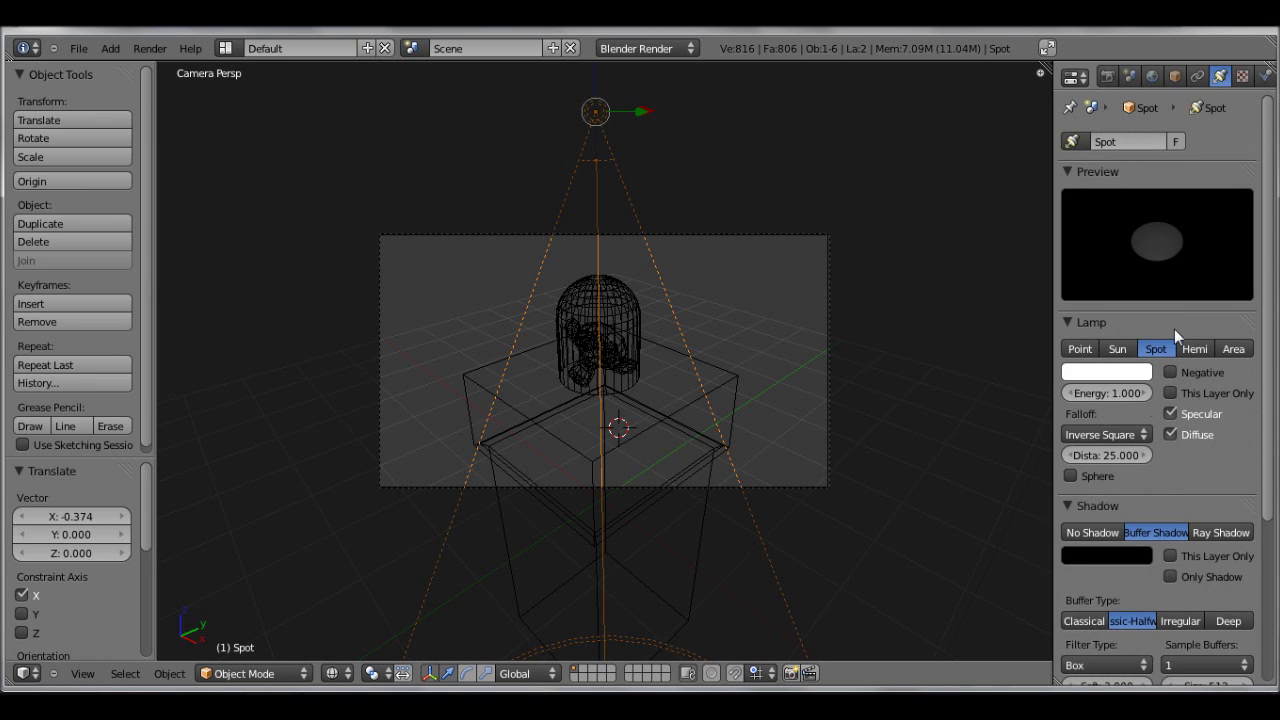
{"action": "scroll", "coordinate": [1147, 500], "scroll_direction": "down", "scroll_amount": 5}
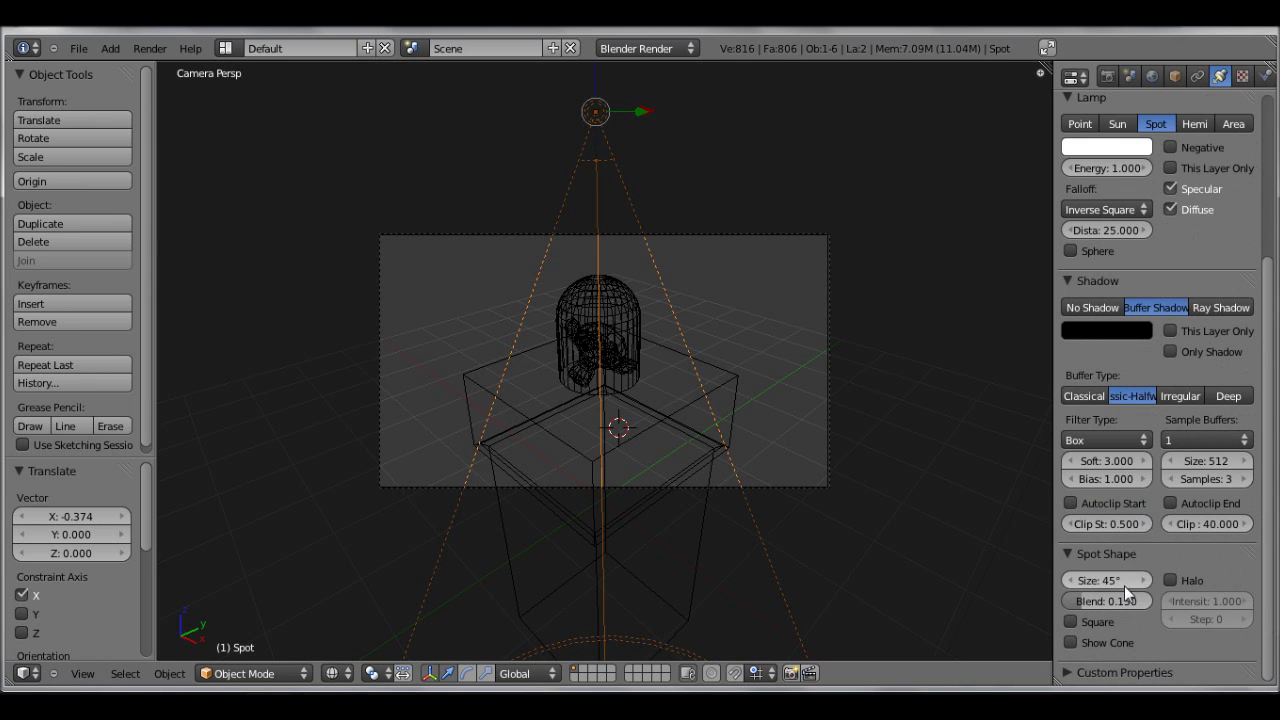
{"action": "left_click_drag", "start_coordinate": [1124, 585], "coordinate": [1100, 584]}
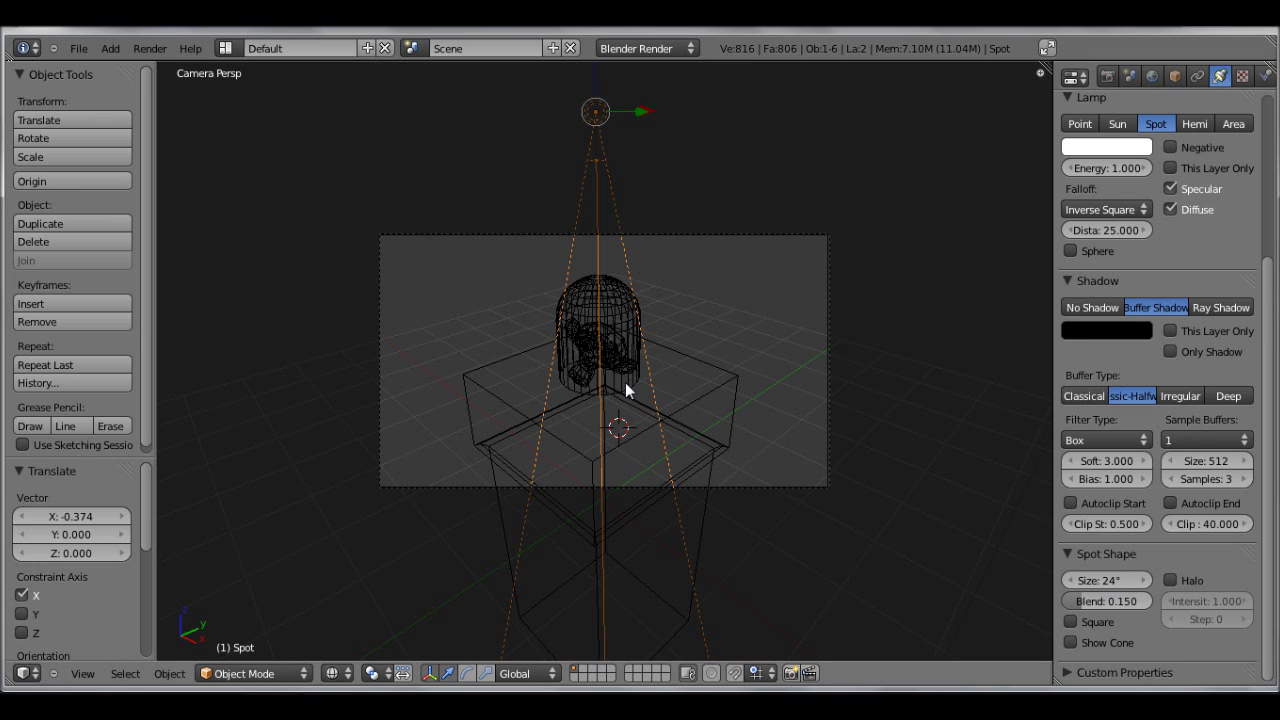
{"action": "key", "text": "F12"}
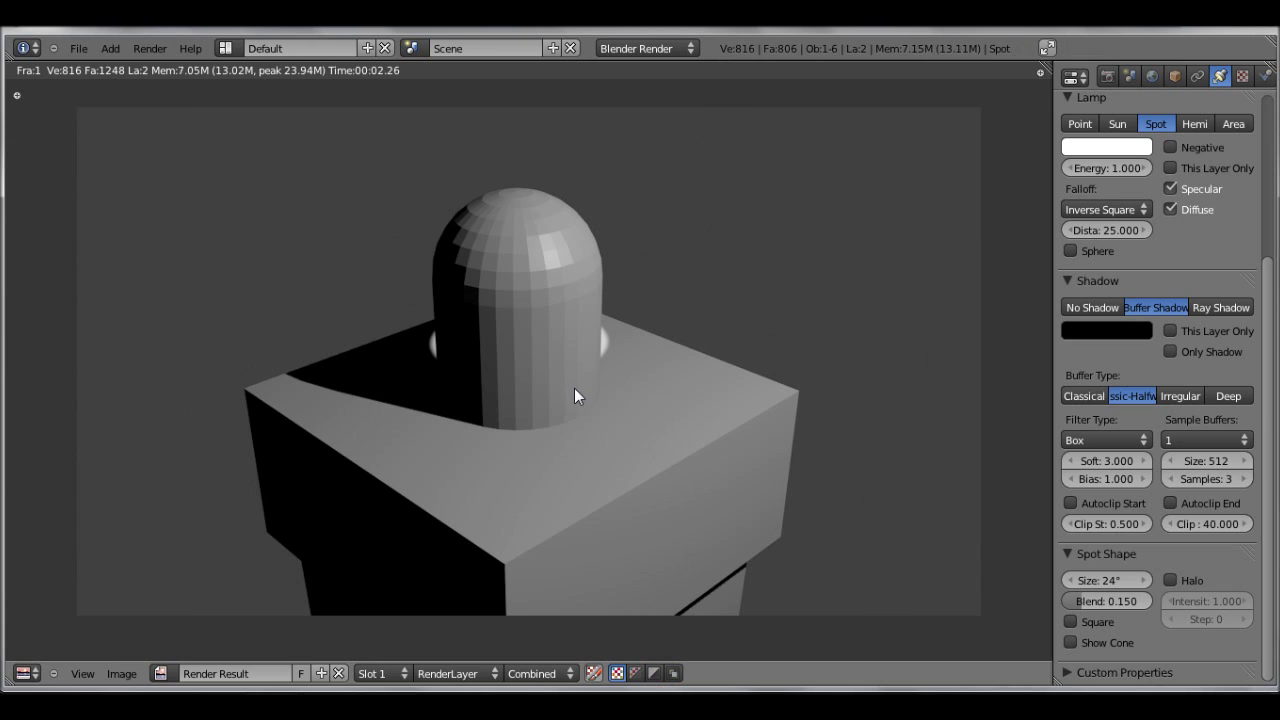
- Move the spot lamp -0.501 on Y, 0.448 up Z and 0.518 on X to centre it above the dome
{"action": "key", "text": "Escape"}
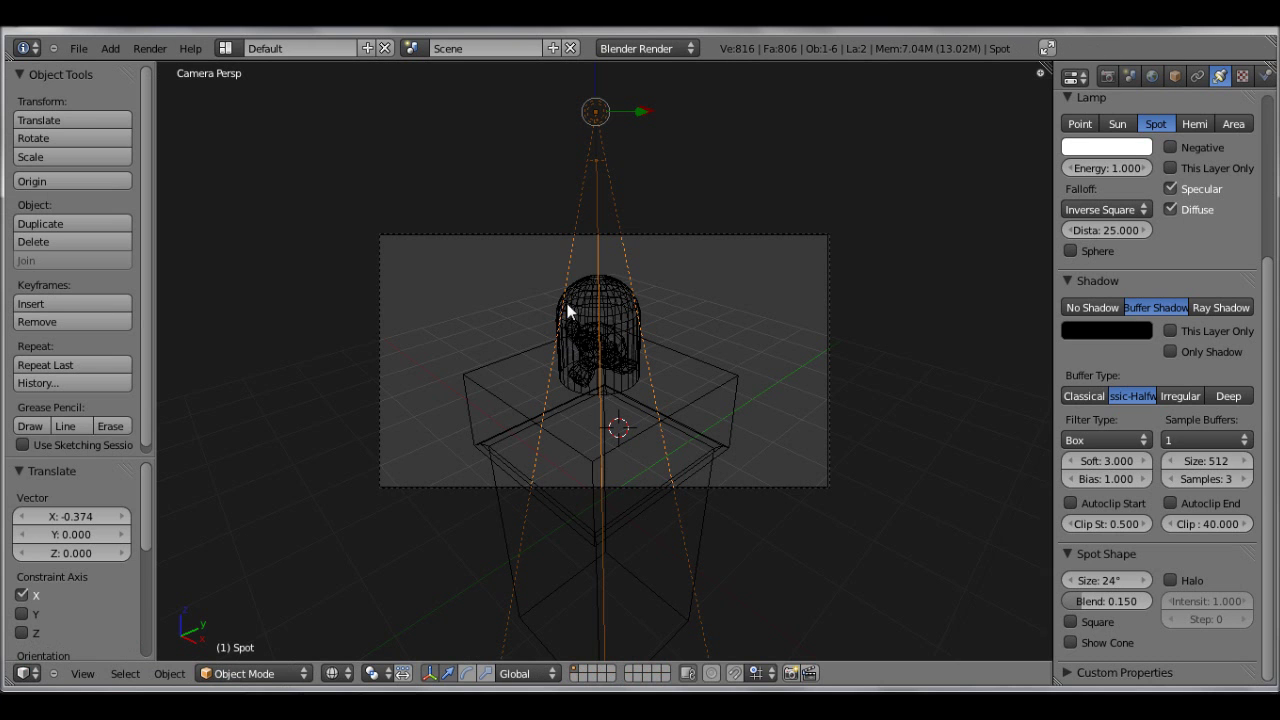
{"action": "key", "text": "KP_3"}
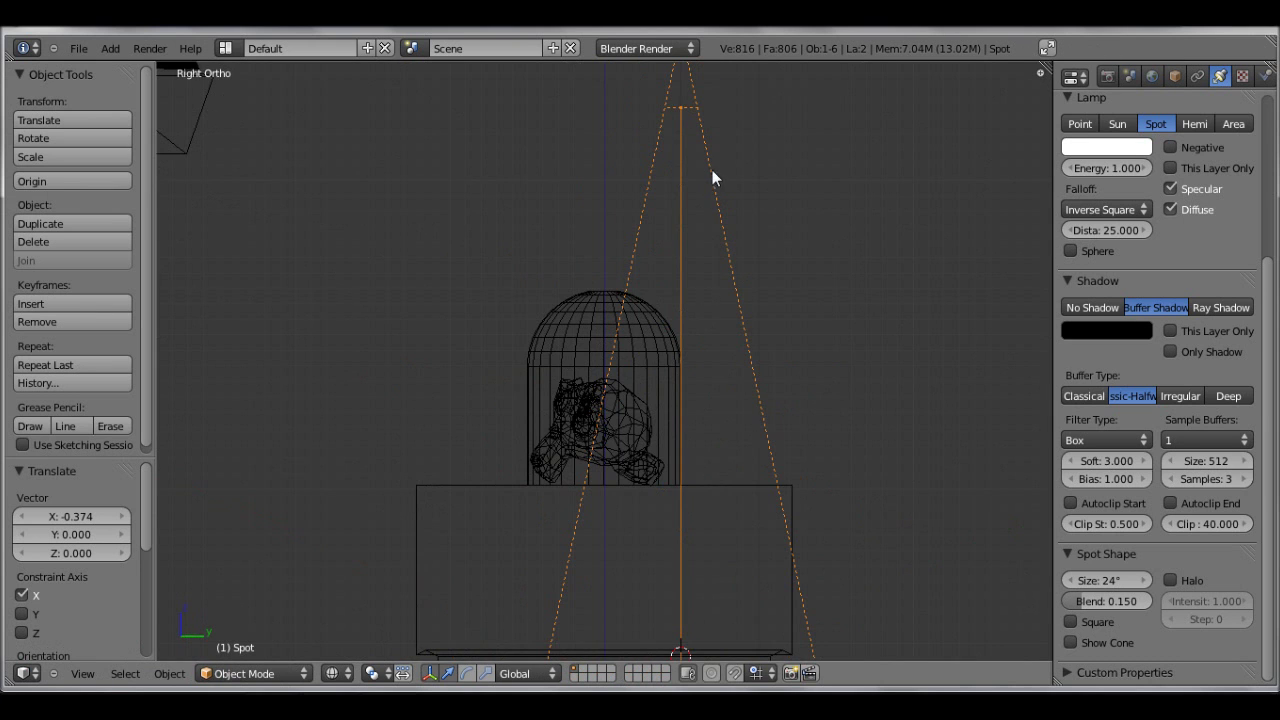
{"action": "scroll", "coordinate": [713, 168], "scroll_direction": "down", "scroll_amount": 2}
{"action": "left_click_drag", "start_coordinate": [724, 141], "coordinate": [669, 136]}
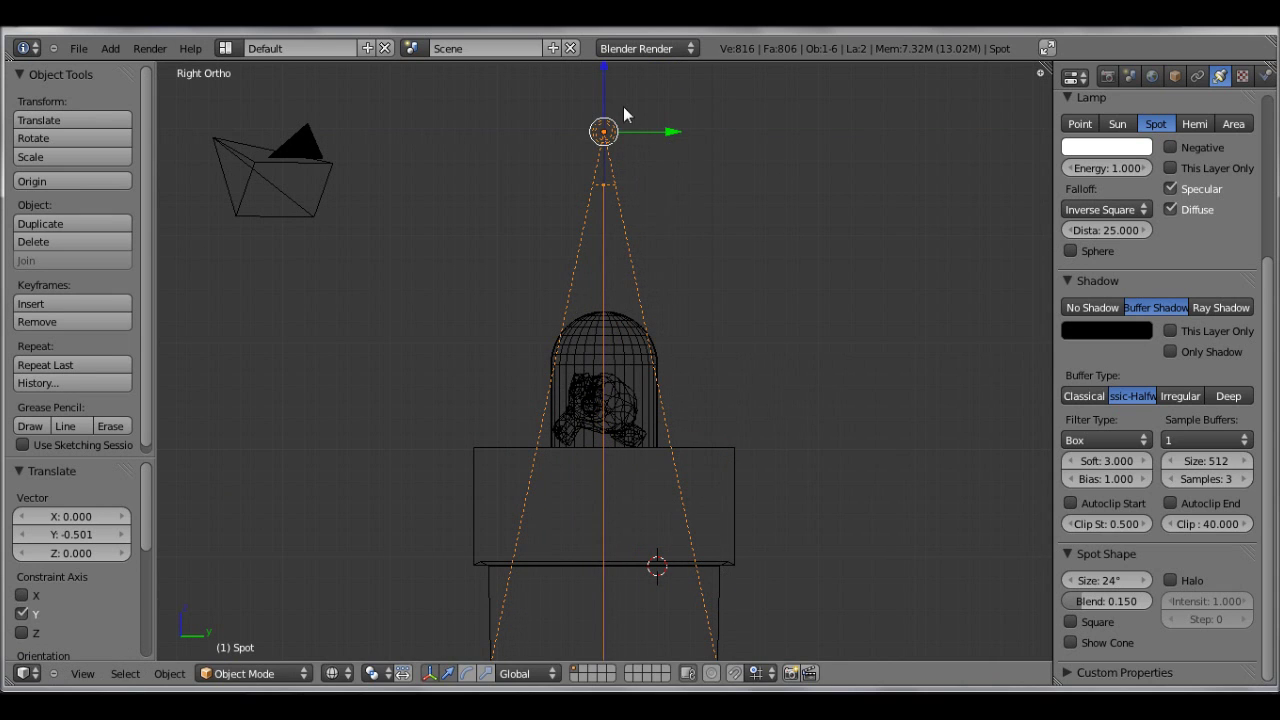
{"action": "left_click_drag", "start_coordinate": [604, 100], "coordinate": [599, 648]}
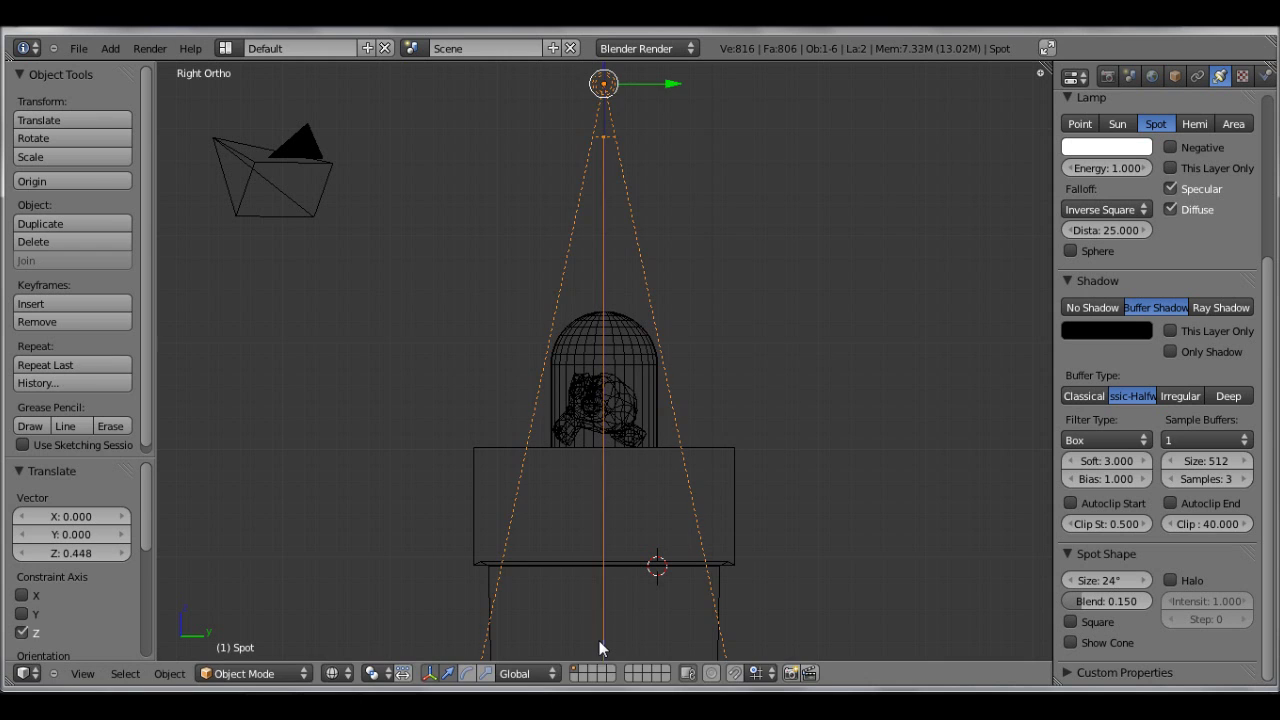
{"action": "middle_click_drag", "start_coordinate": [566, 651], "coordinate": [541, 253]}
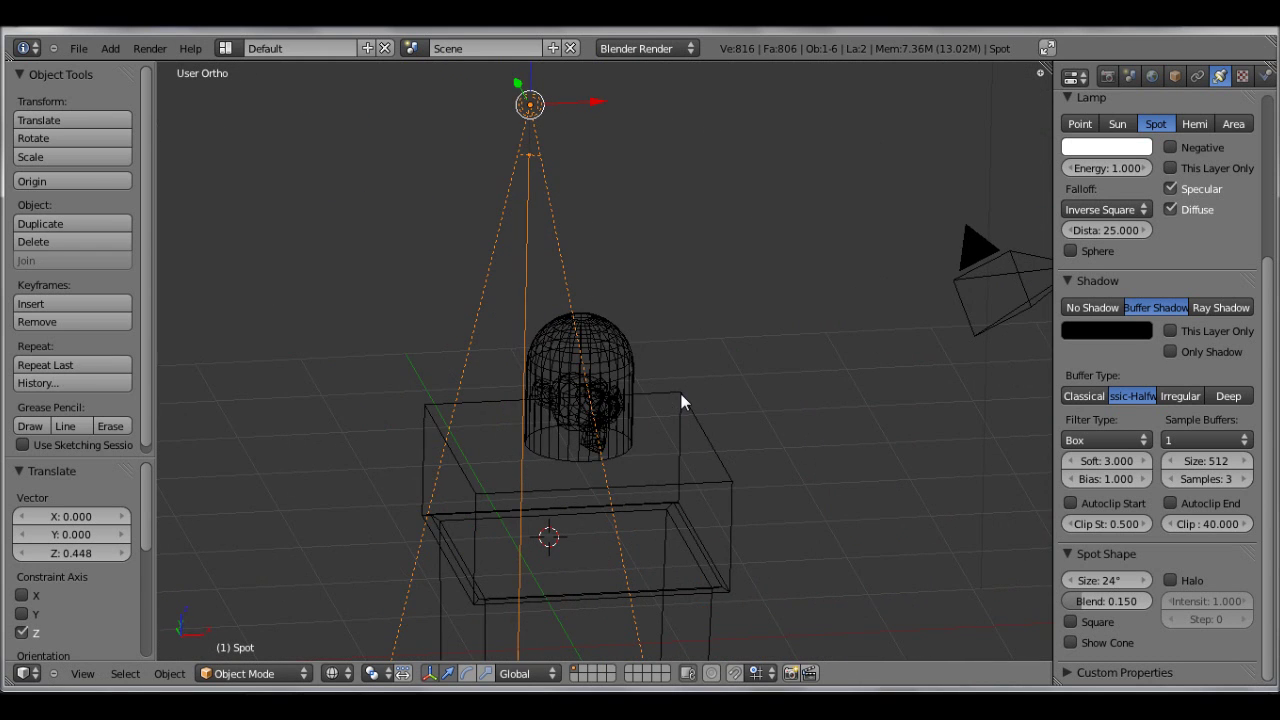
{"action": "key", "text": "KP_1"}
{"action": "left_click_drag", "start_coordinate": [584, 88], "coordinate": [642, 118]}
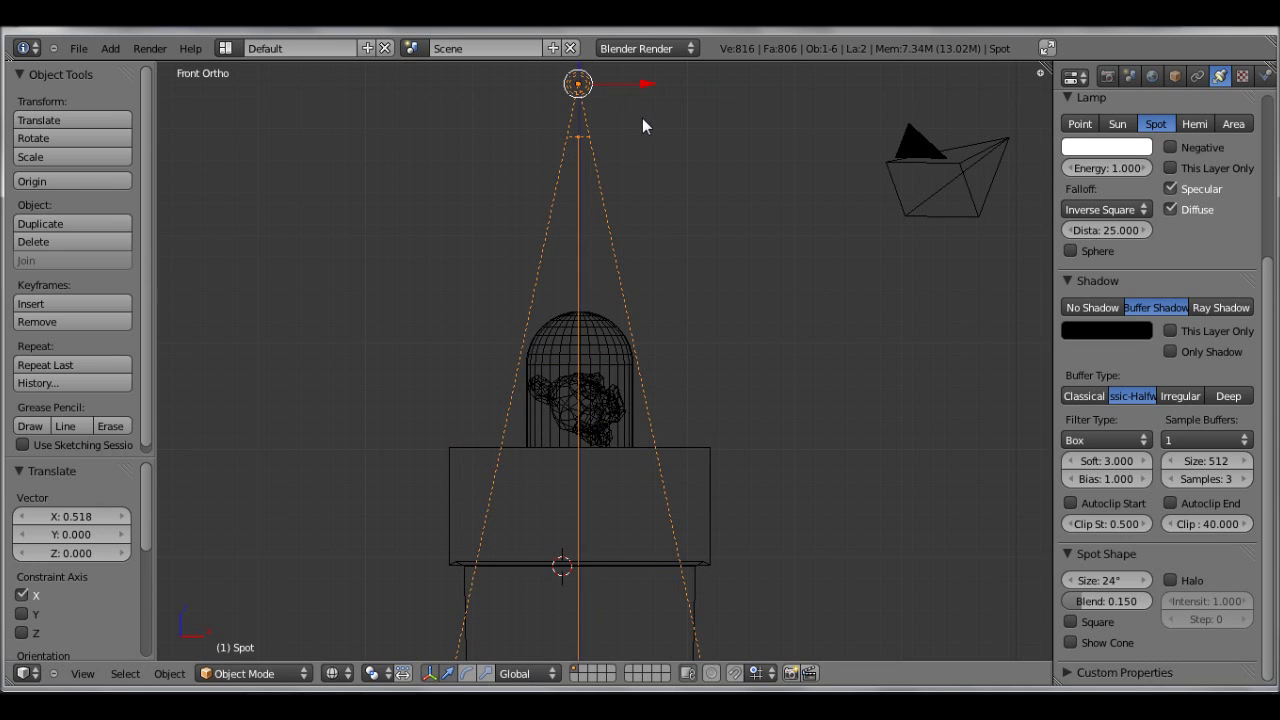
{"action": "key", "text": "KP_3"}
{"action": "middle_click_drag", "start_coordinate": [588, 338], "coordinate": [650, 490]}
{"action": "key", "text": "KP_0"}
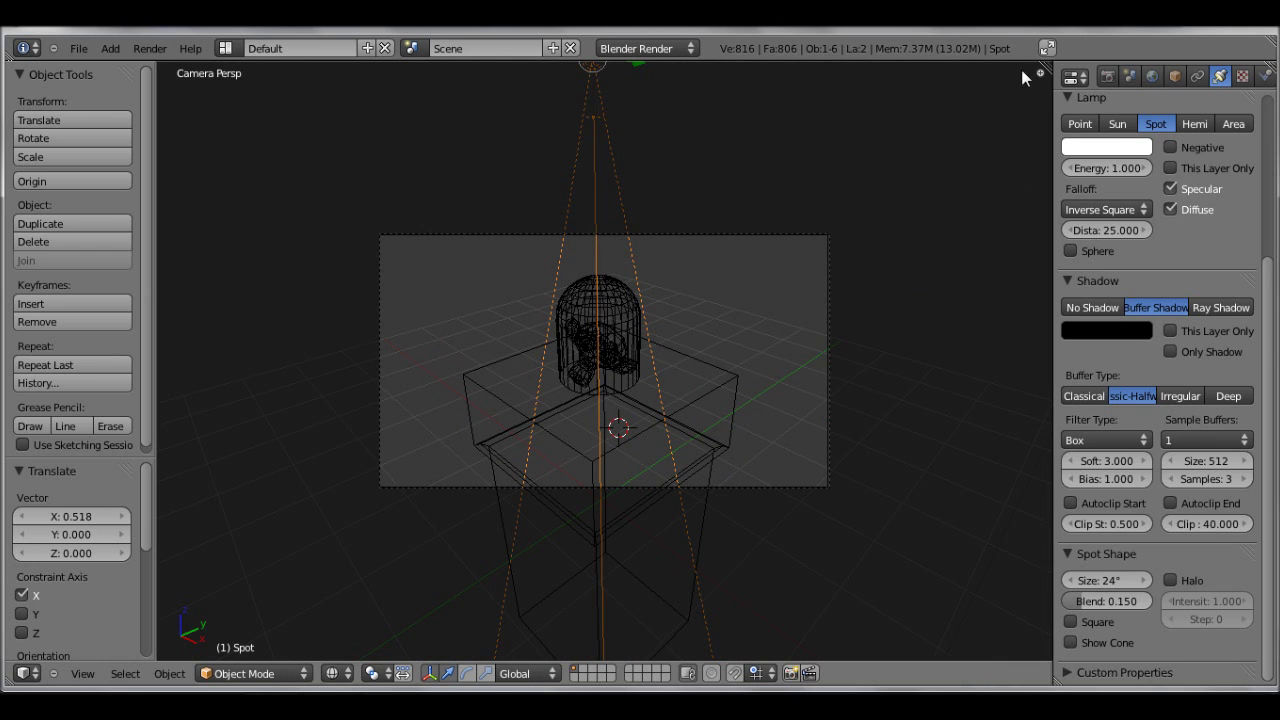
- Split the viewport, show a fresh F12 render in a UV/Image Editor on the right, and select the dome
{"action": "left_click_drag", "start_coordinate": [1042, 71], "coordinate": [665, 520]}
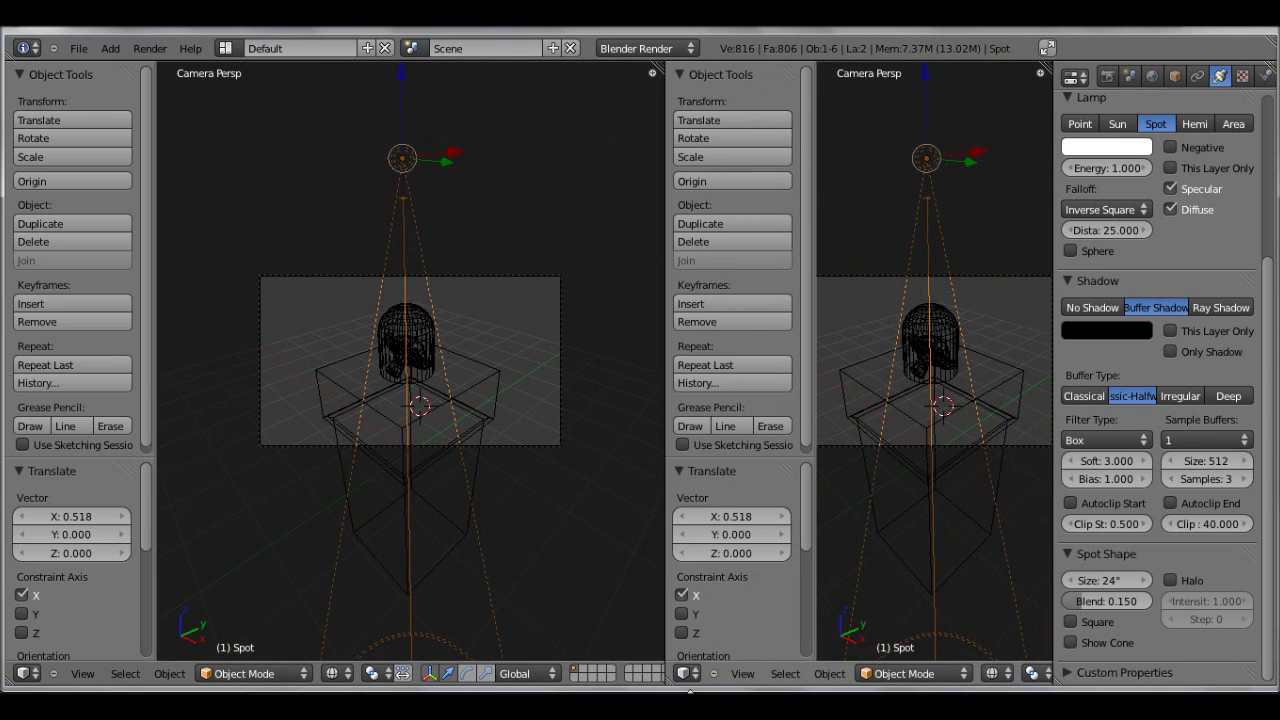
{"action": "left_click", "coordinate": [690, 673]}
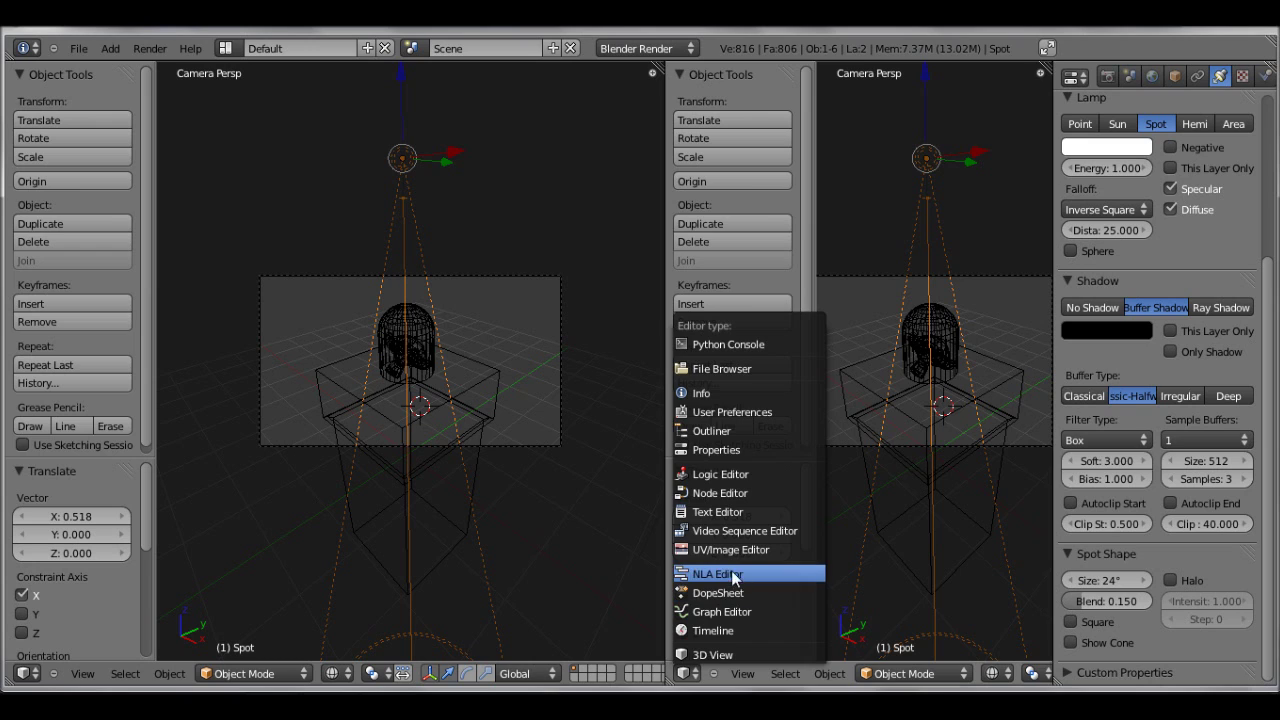
{"action": "left_click", "coordinate": [729, 550]}
{"action": "key", "text": "F12"}
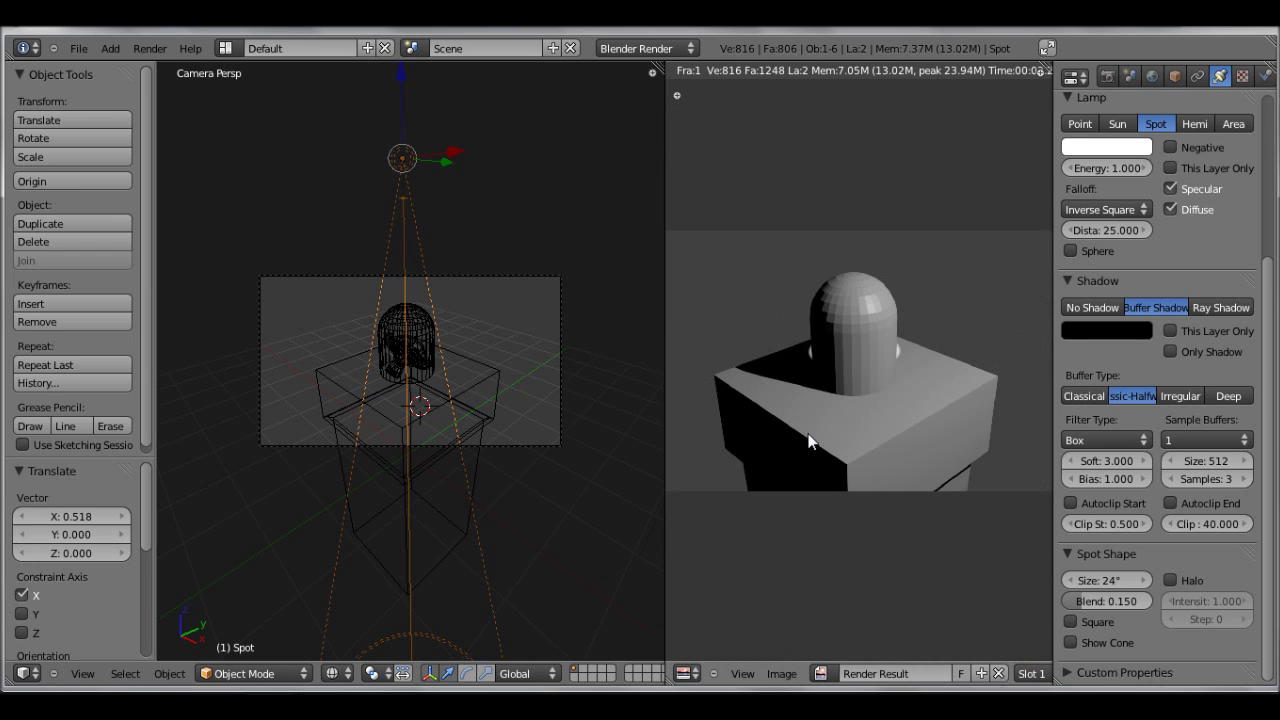
{"action": "key", "text": "F12"}
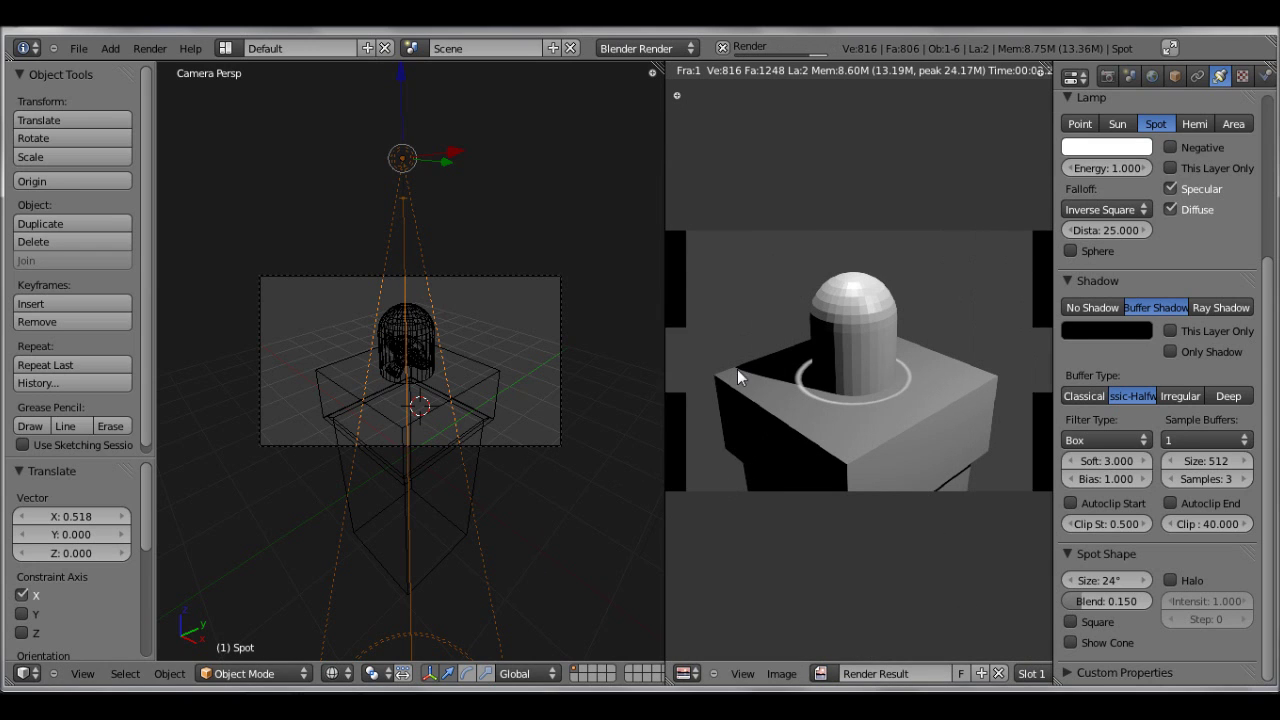
{"action": "scroll", "coordinate": [410, 355], "scroll_direction": "up", "scroll_amount": 2}
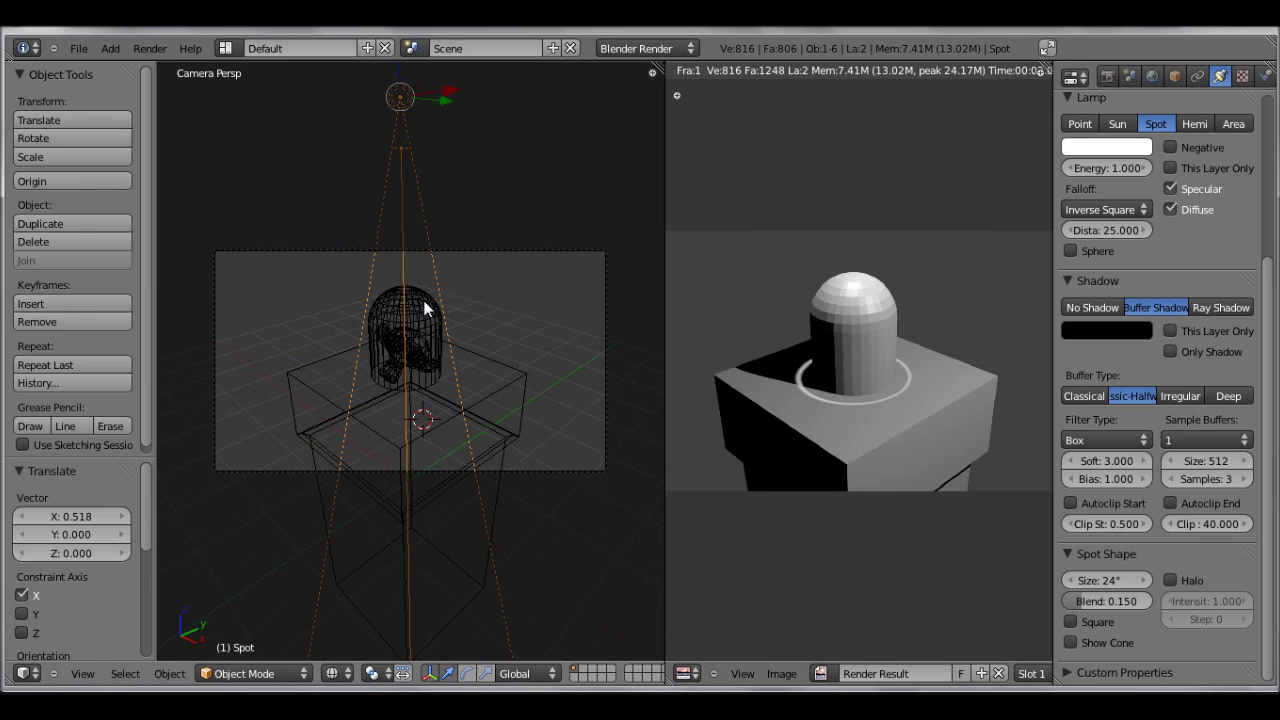
{"action": "right_click", "coordinate": [425, 308]}
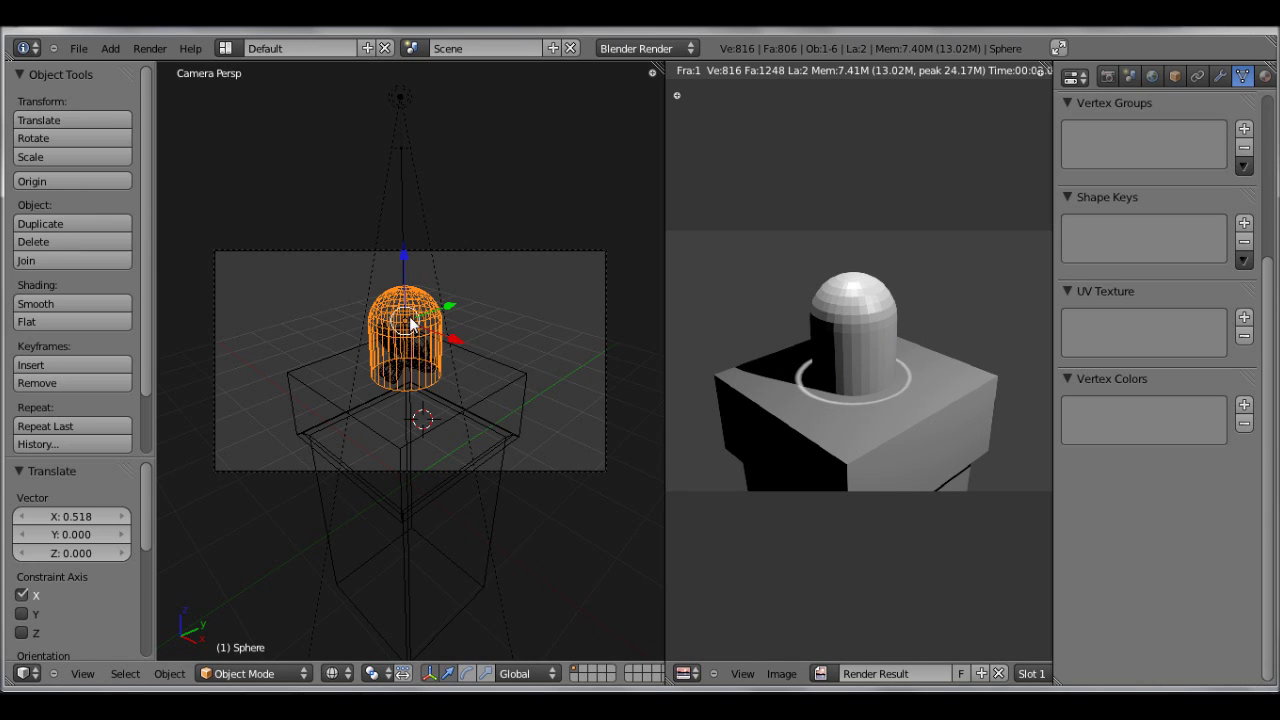
- Give the dome a new material with Z Transparency and a lowered alpha
{"action": "left_click", "coordinate": [1265, 76]}
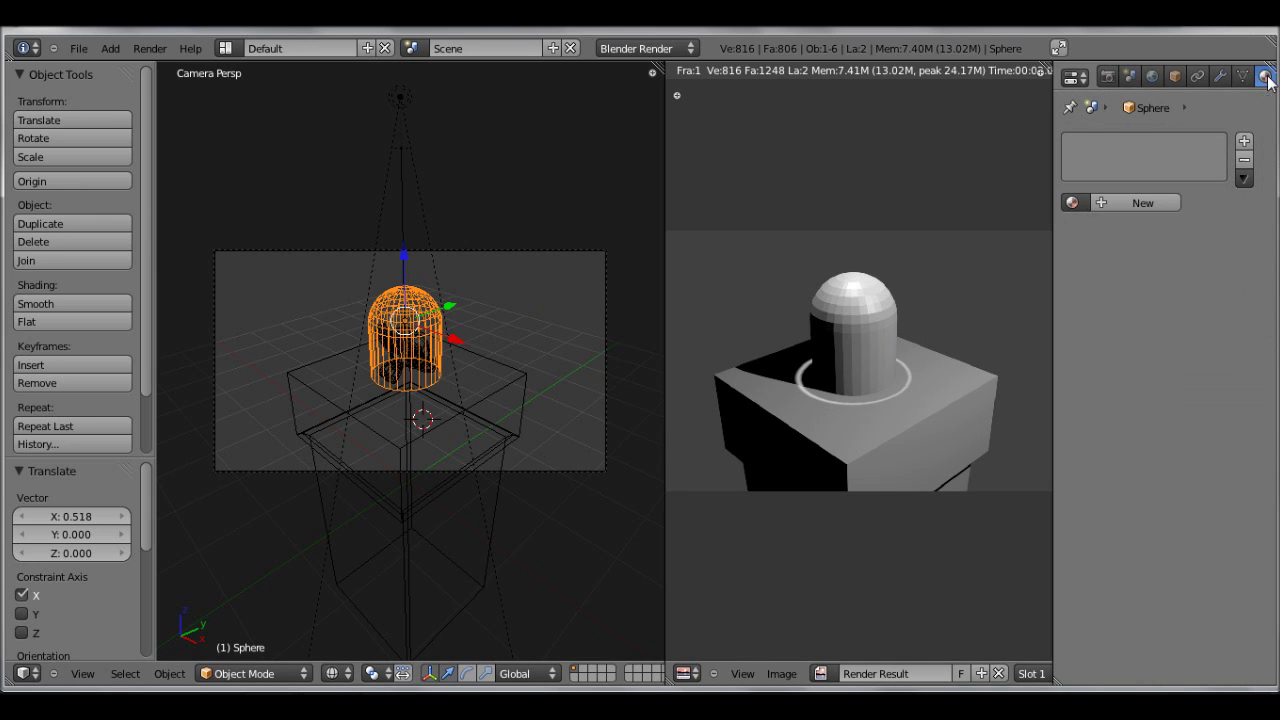
{"action": "left_click", "coordinate": [1170, 202]}
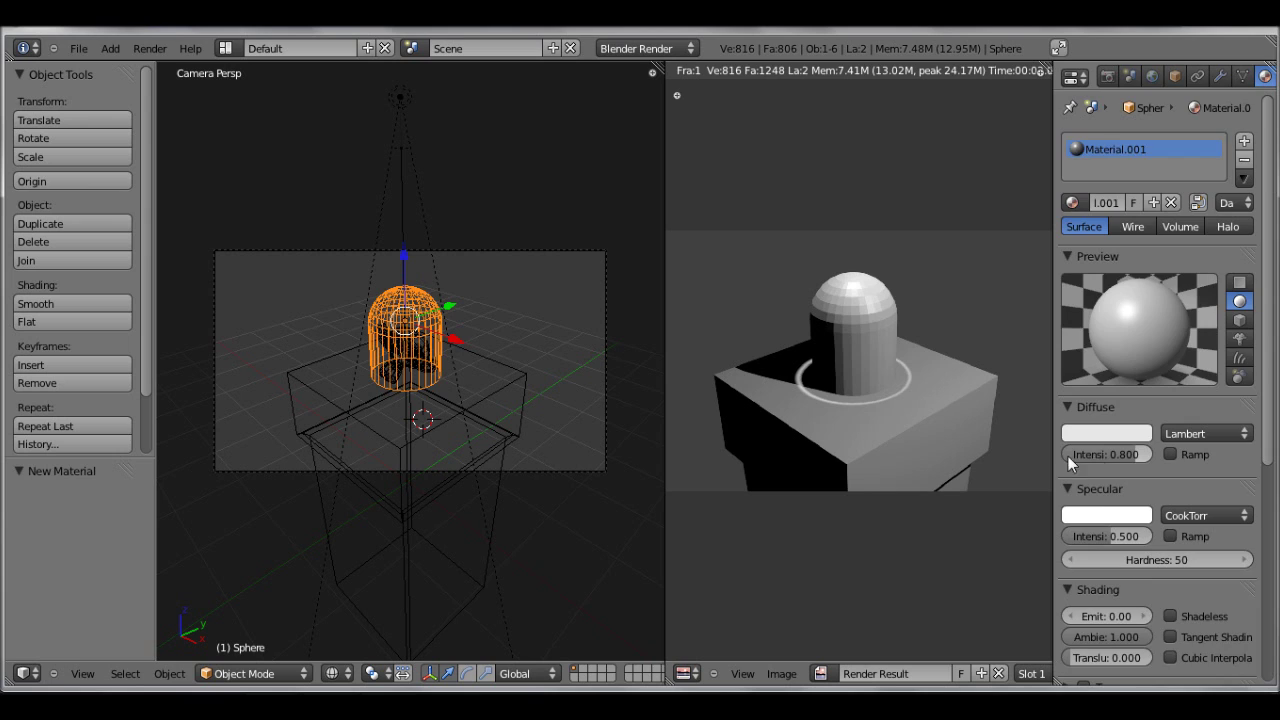
{"action": "scroll", "coordinate": [1095, 458], "scroll_direction": "down", "scroll_amount": 4}
{"action": "scroll", "coordinate": [1095, 458], "scroll_direction": "down", "scroll_amount": 2}
{"action": "left_click", "coordinate": [1084, 462]}
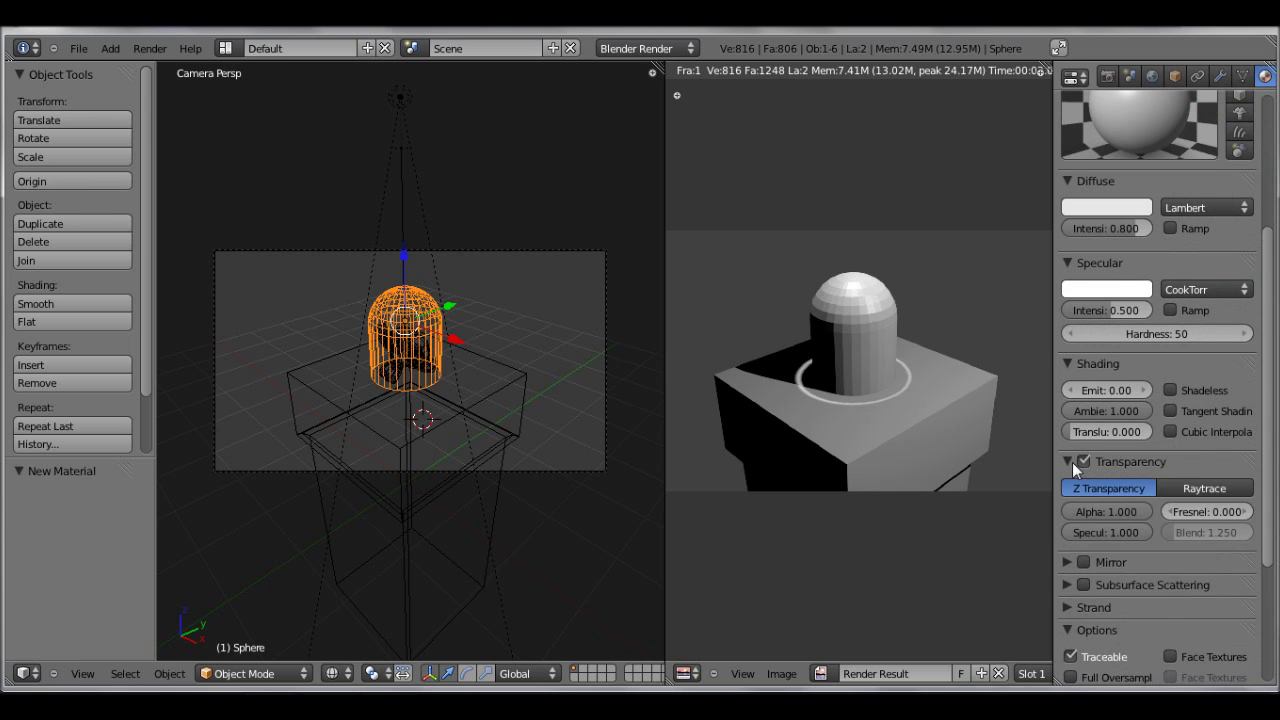
{"action": "scroll", "coordinate": [1097, 469], "scroll_direction": "up", "scroll_amount": 1}
{"action": "left_click_drag", "start_coordinate": [1127, 547], "coordinate": [1077, 548]}
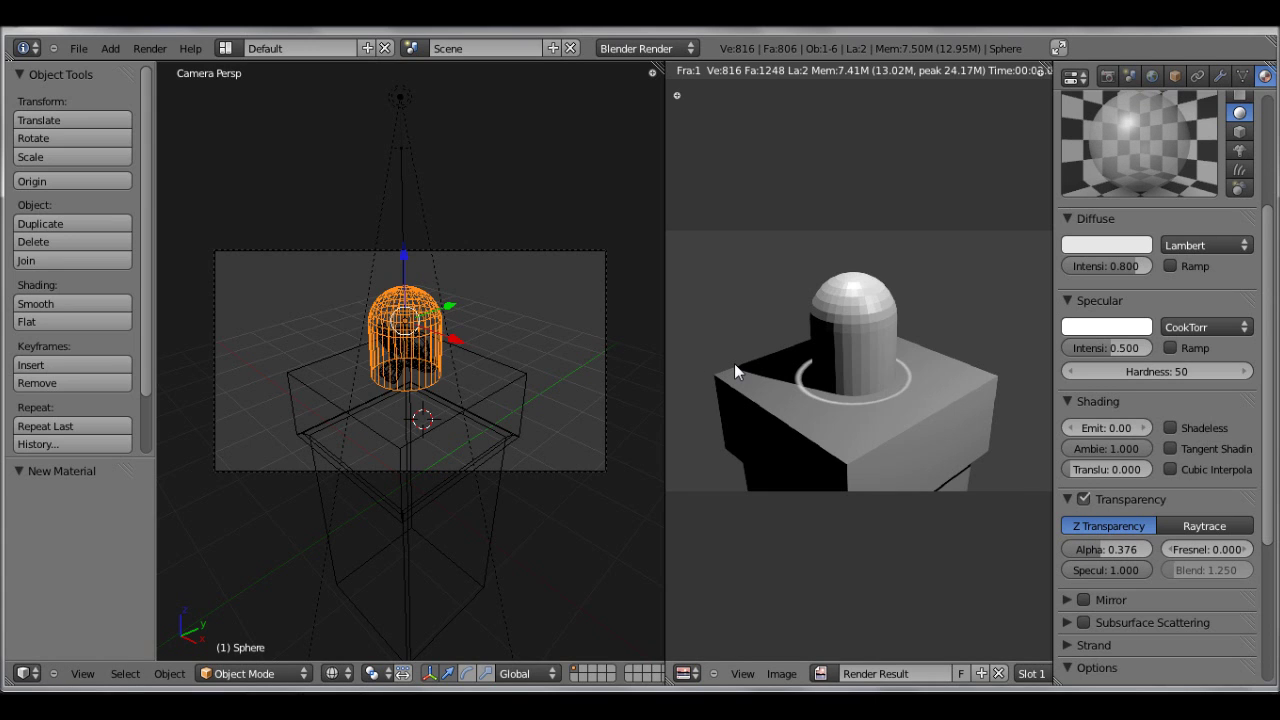
- Test-render, lower the alpha further, set Specular Intensity to 0.000 and re-render
{"action": "key", "text": "F12"}
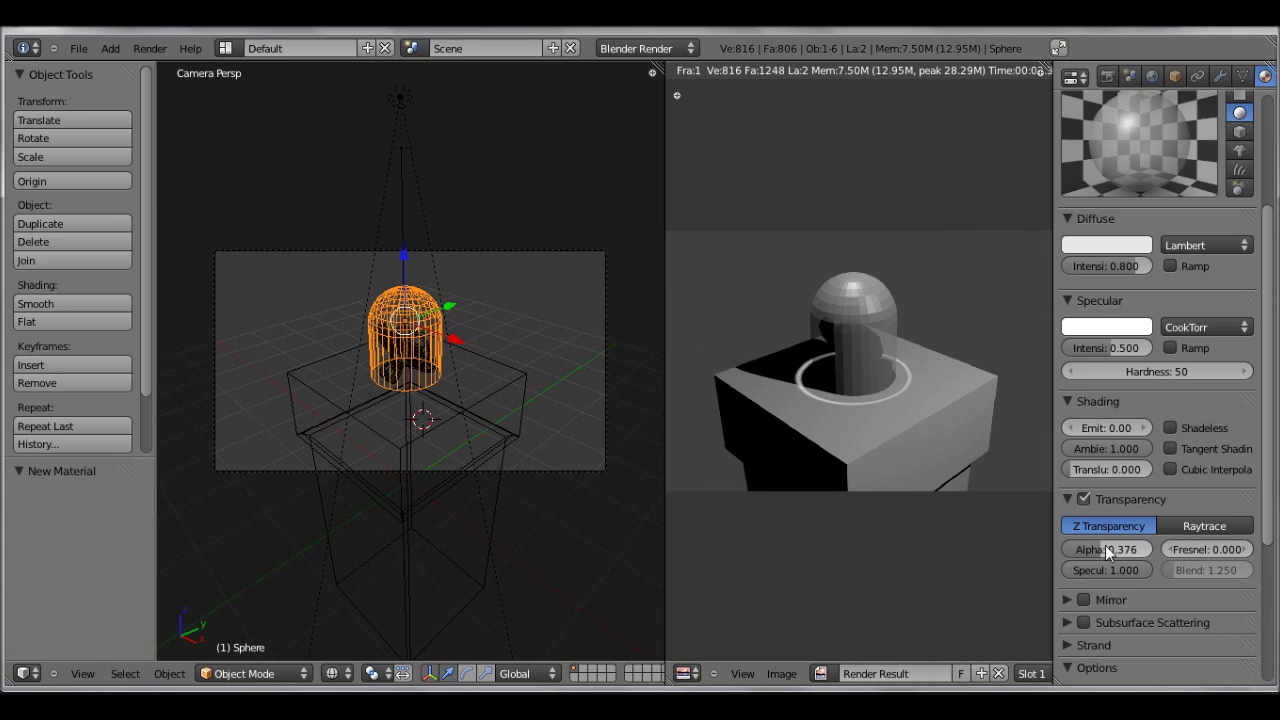
{"action": "left_click_drag", "start_coordinate": [1105, 545], "coordinate": [1018, 568]}
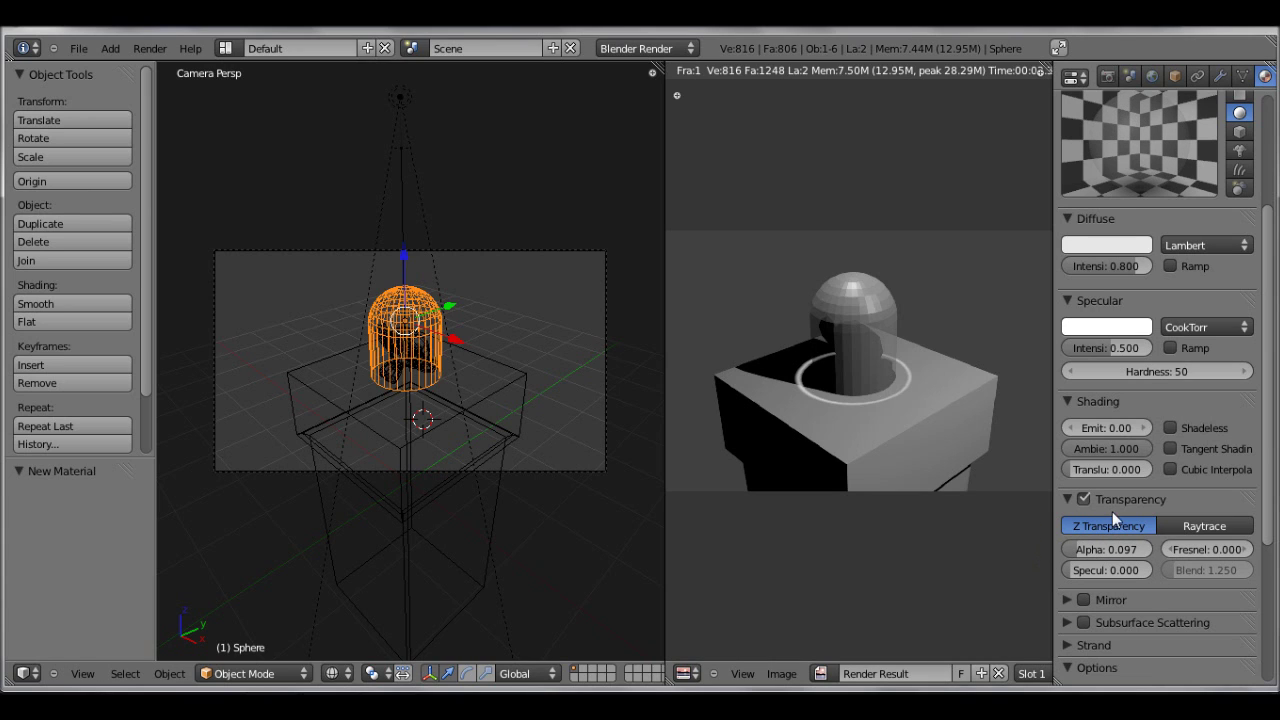
{"action": "left_click_drag", "start_coordinate": [1135, 350], "coordinate": [1024, 358]}
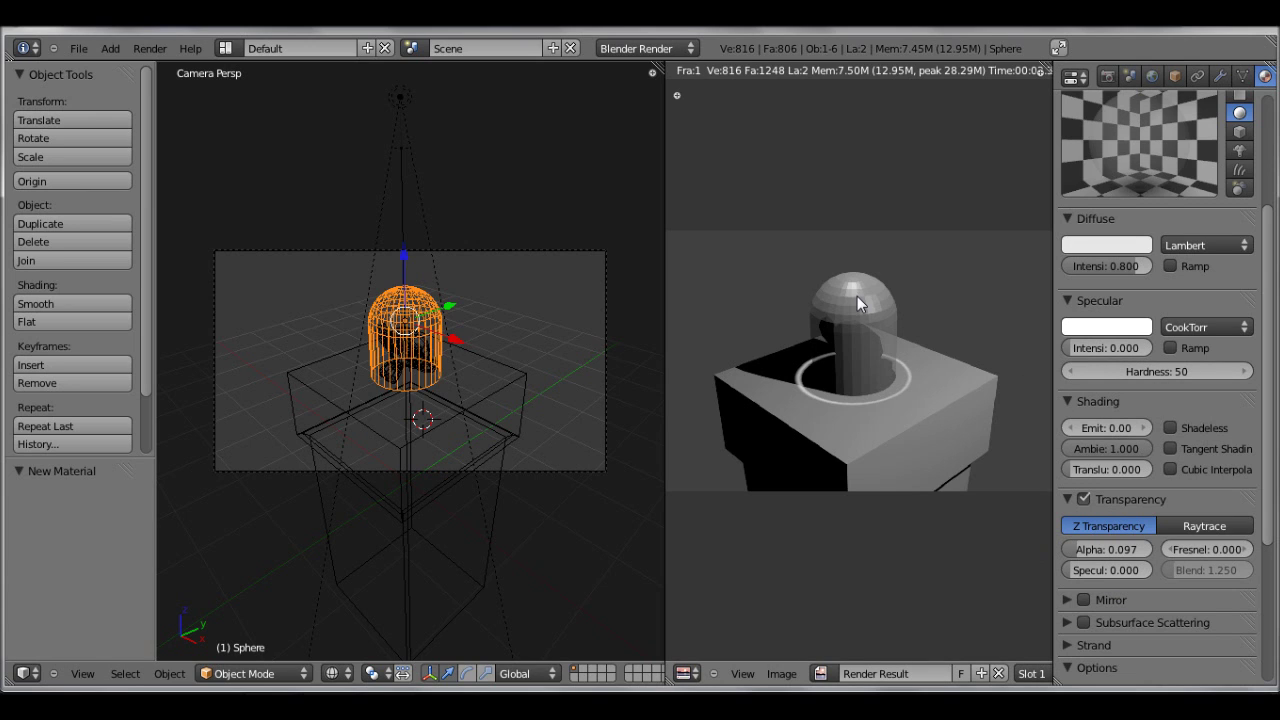
{"action": "key", "text": "F12"}
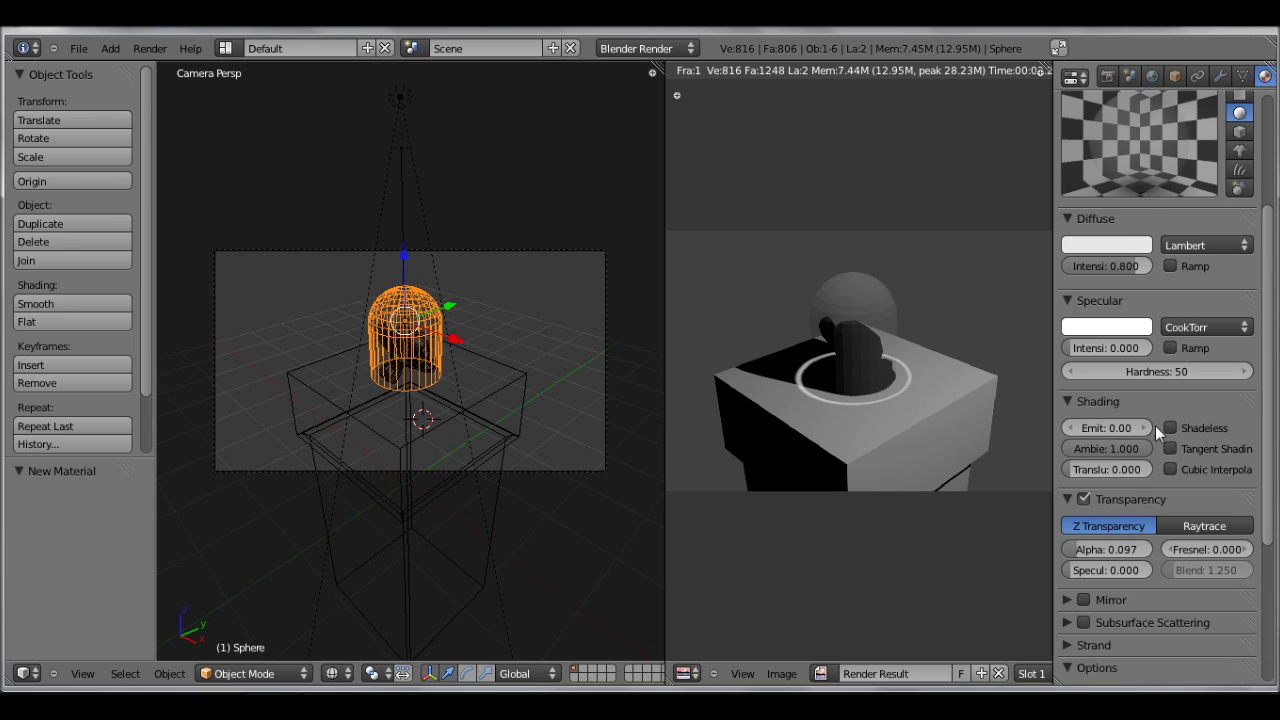
- Turn off Cast Buffer Shadows in the dome material's Shadow panel and re-render
{"action": "scroll", "coordinate": [1155, 425], "scroll_direction": "down", "scroll_amount": 6}
{"action": "scroll", "coordinate": [1152, 427], "scroll_direction": "down", "scroll_amount": 1}
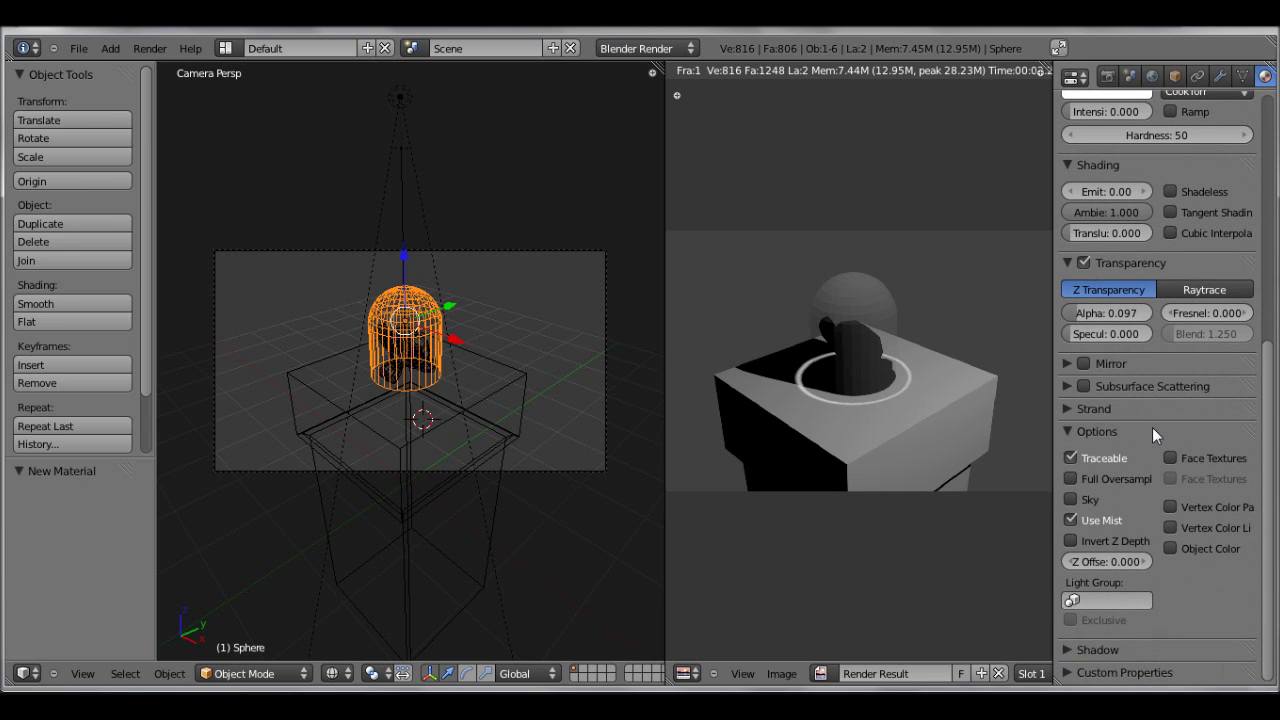
{"action": "left_click", "coordinate": [1067, 650]}
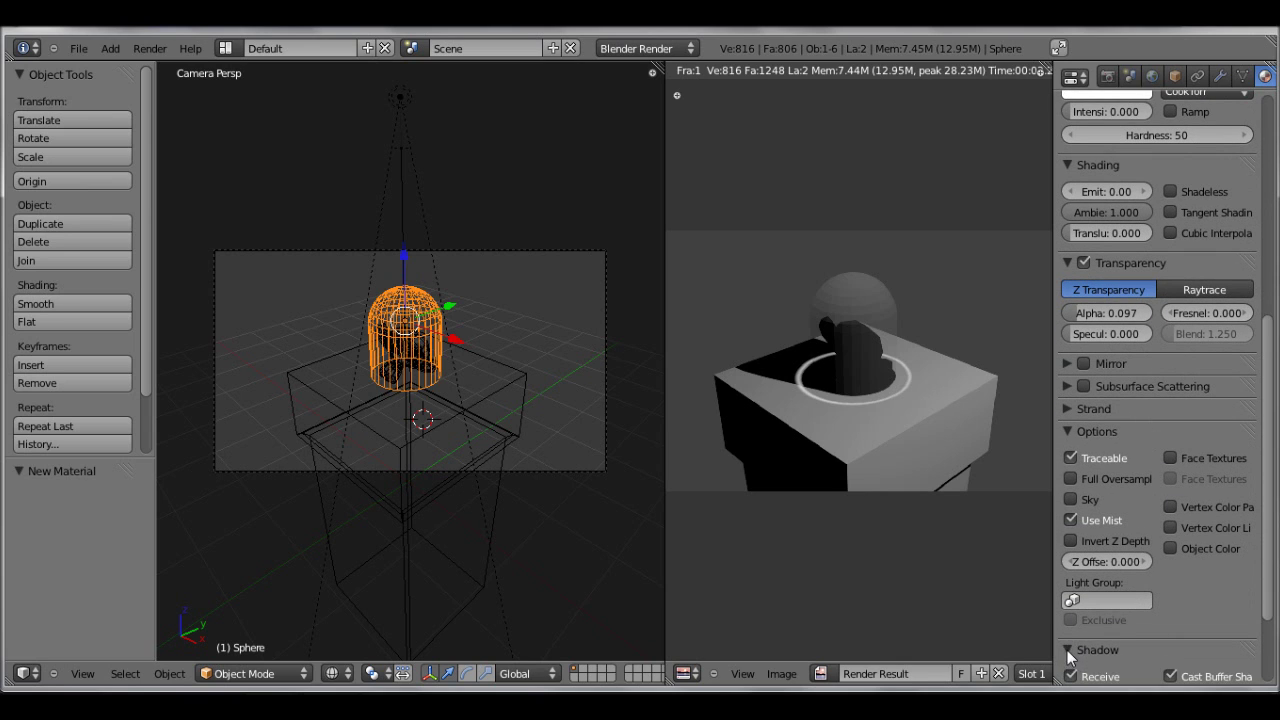
{"action": "scroll", "coordinate": [1093, 636], "scroll_direction": "down", "scroll_amount": 3}
{"action": "left_click", "coordinate": [1171, 559]}
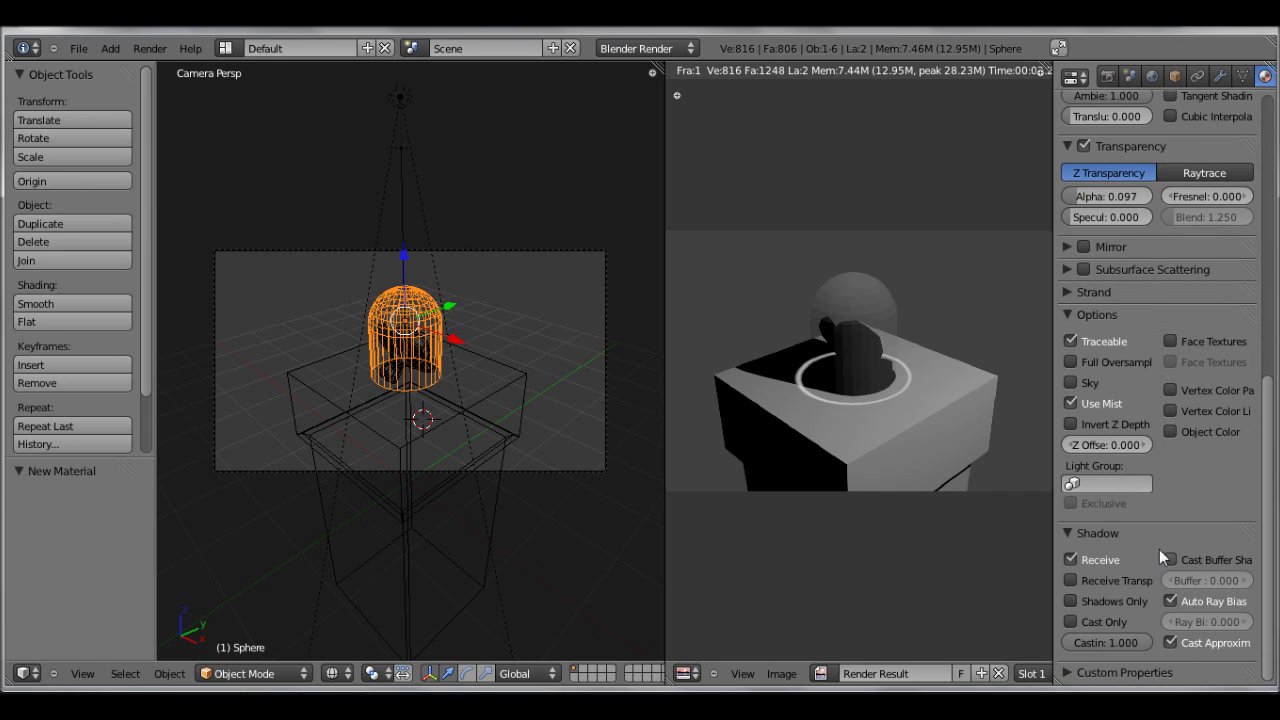
{"action": "key", "text": "F12"}
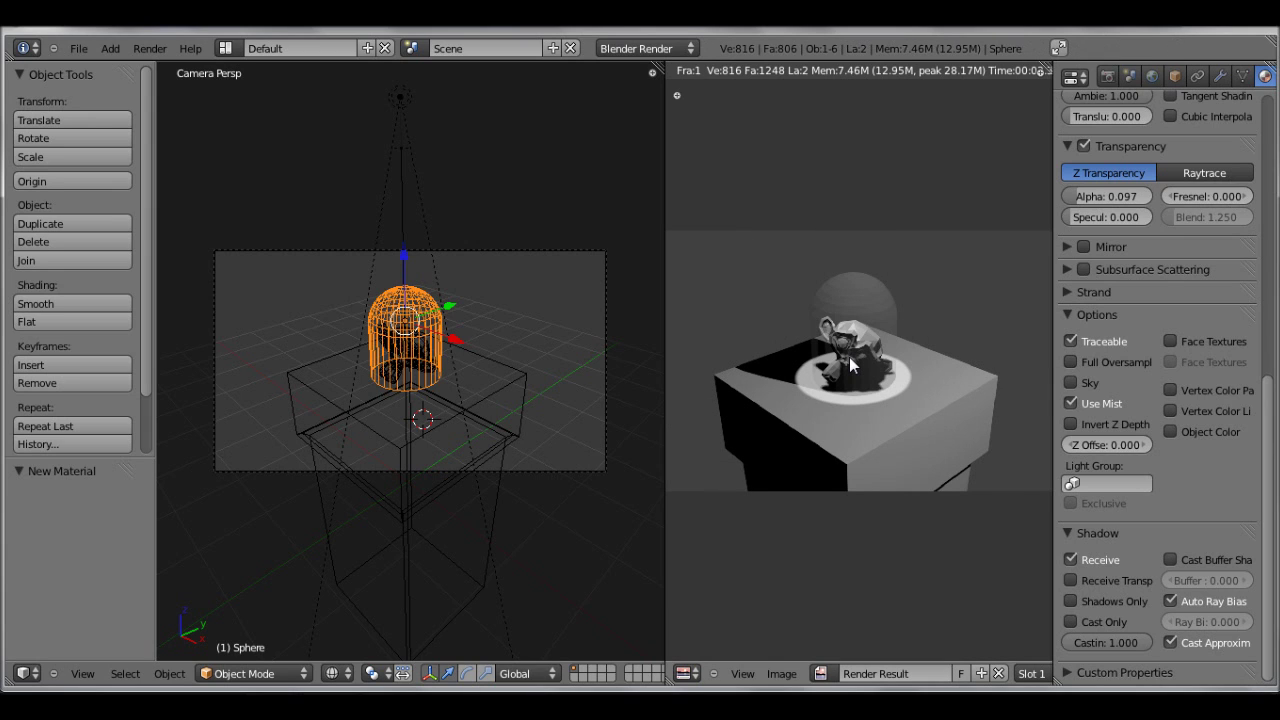
- Select the monkey head, tilt it slightly and render
{"action": "right_click", "coordinate": [405, 338]}
{"action": "right_click", "coordinate": [412, 325]}
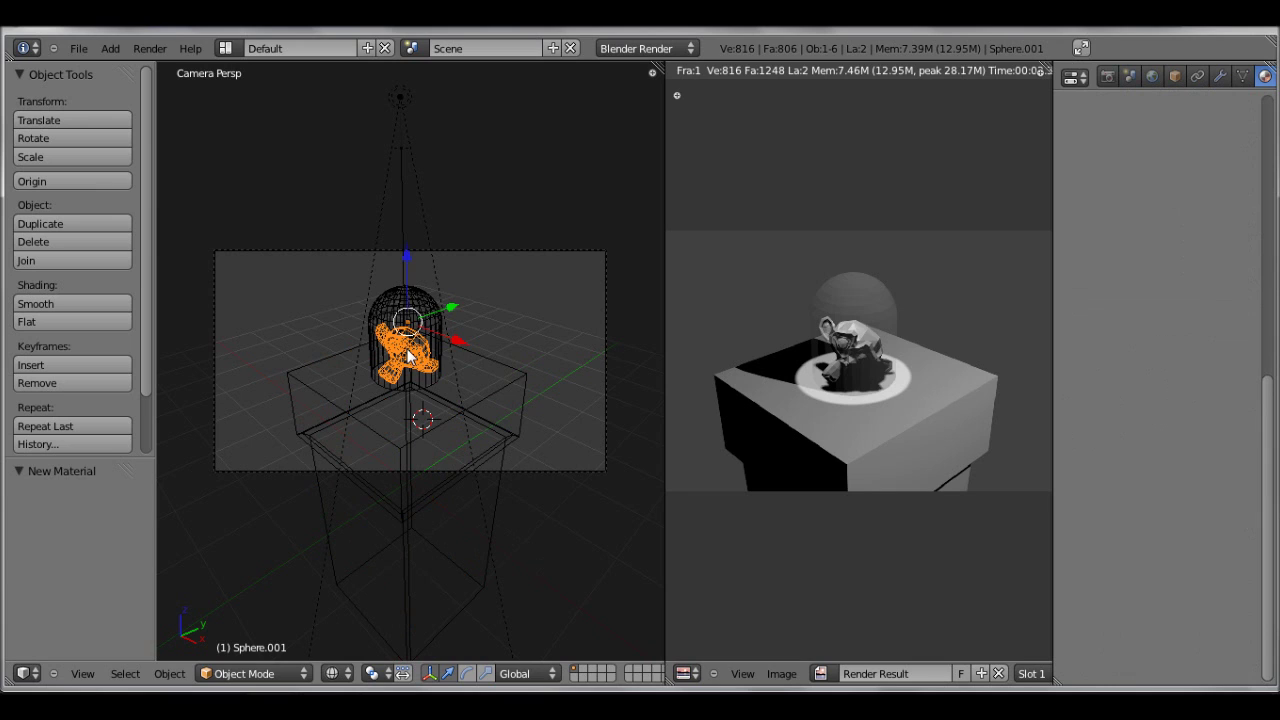
{"action": "key", "text": "r"}
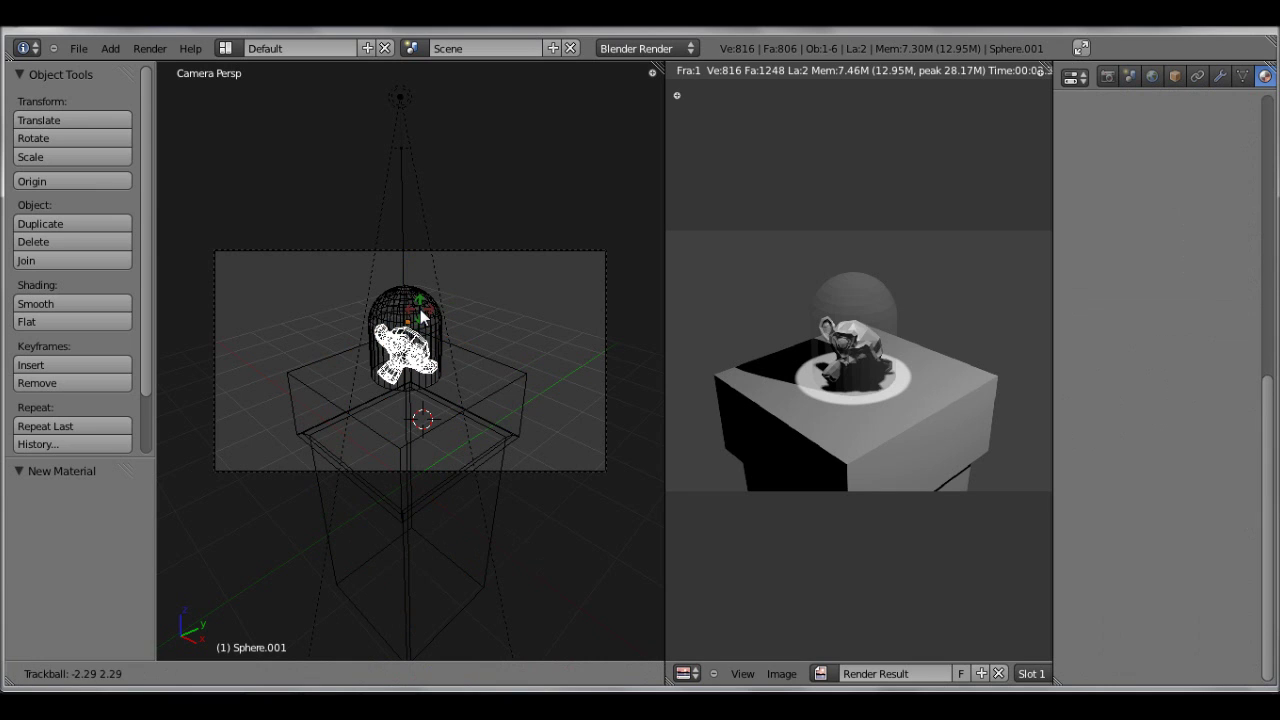
{"action": "left_click", "coordinate": [423, 314]}
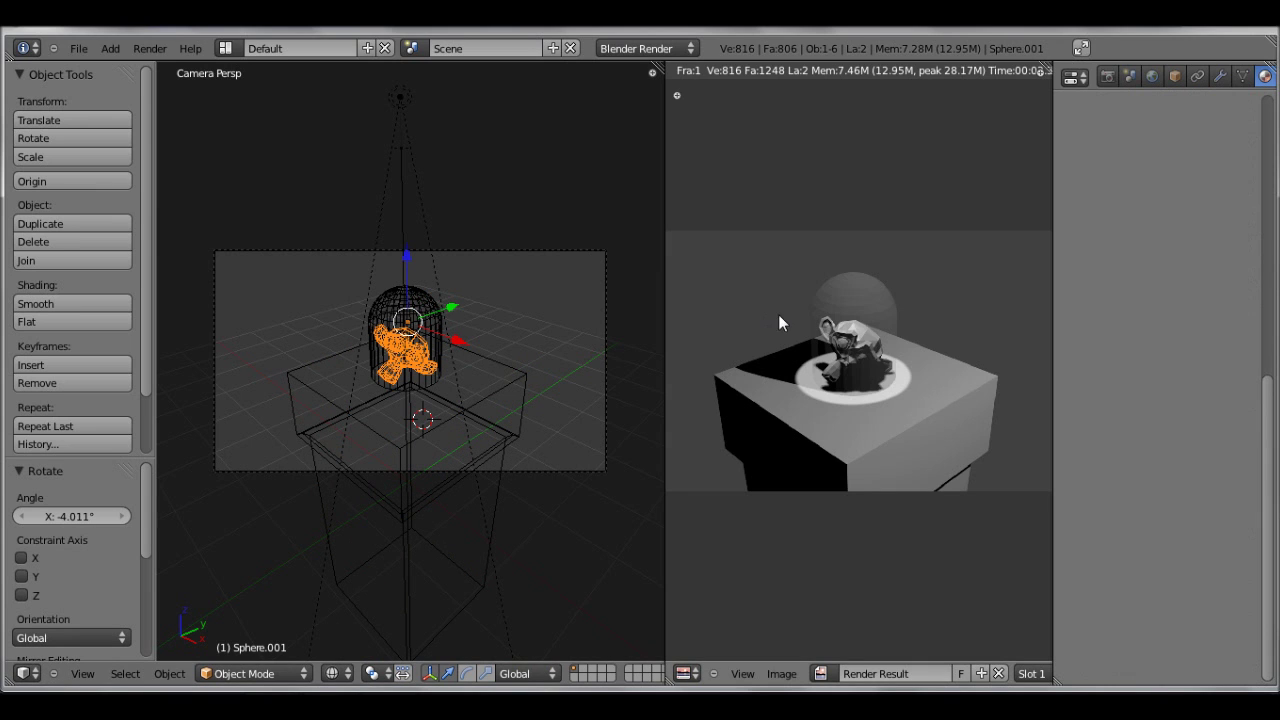
{"action": "key", "text": "F12"}
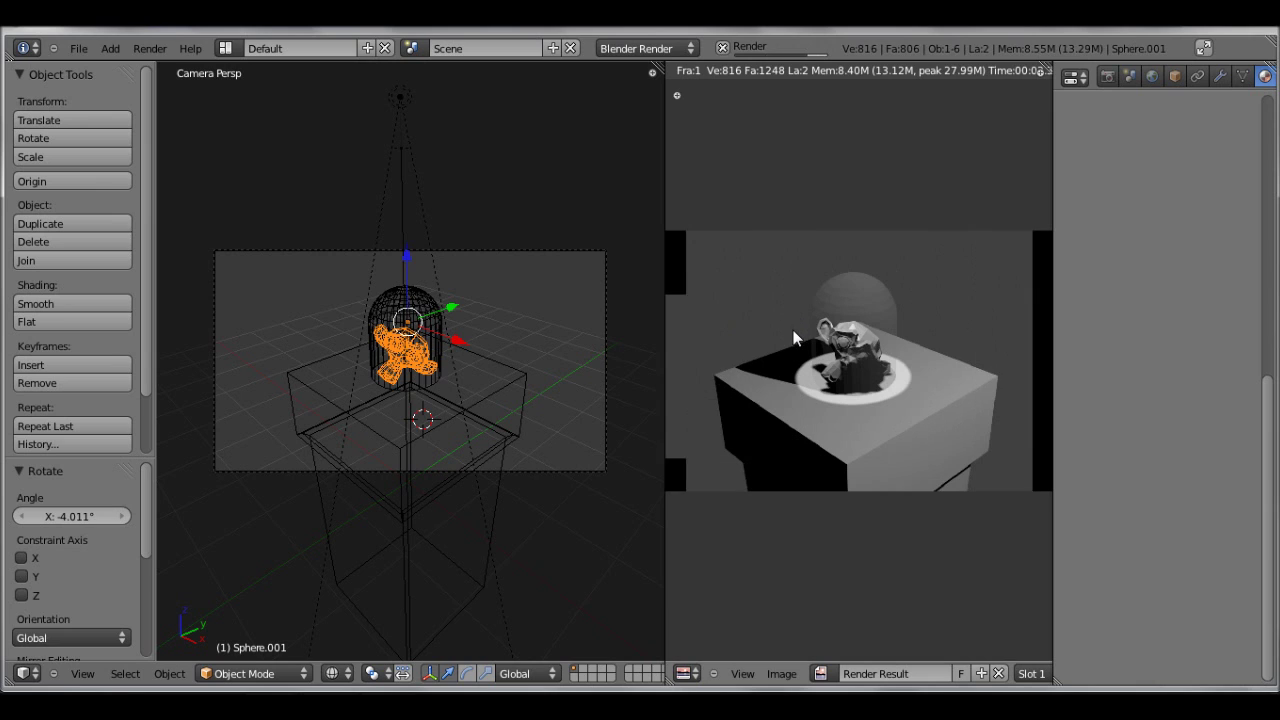
- Rotate the monkey to -6.875° around X, re-render, and select the spotlight
{"action": "key", "text": "r"}
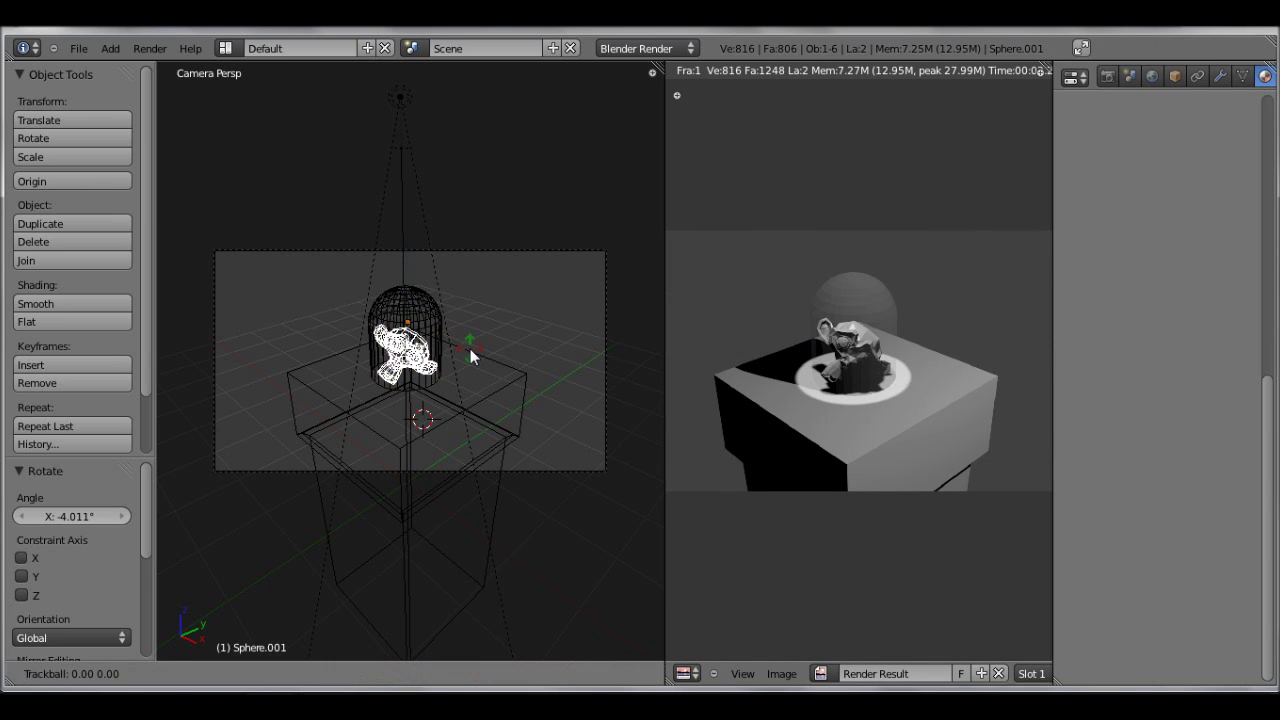
{"action": "left_click", "coordinate": [479, 337]}
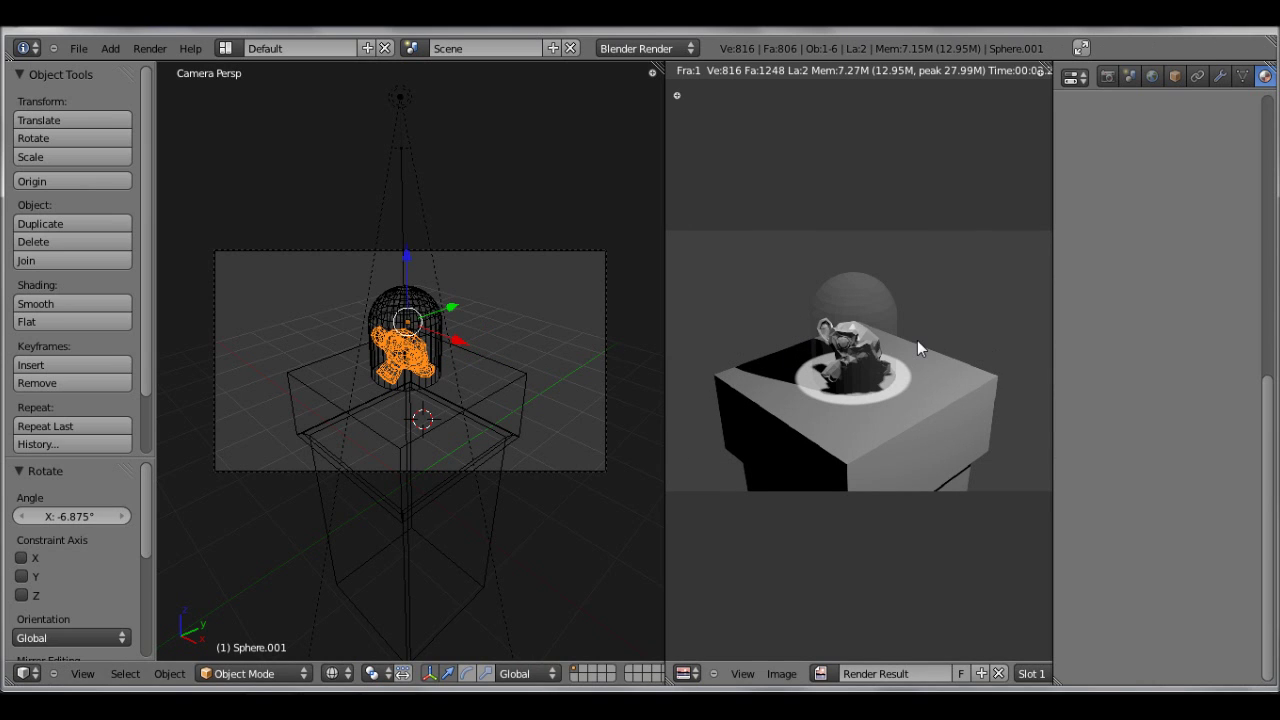
{"action": "key", "text": "F12"}
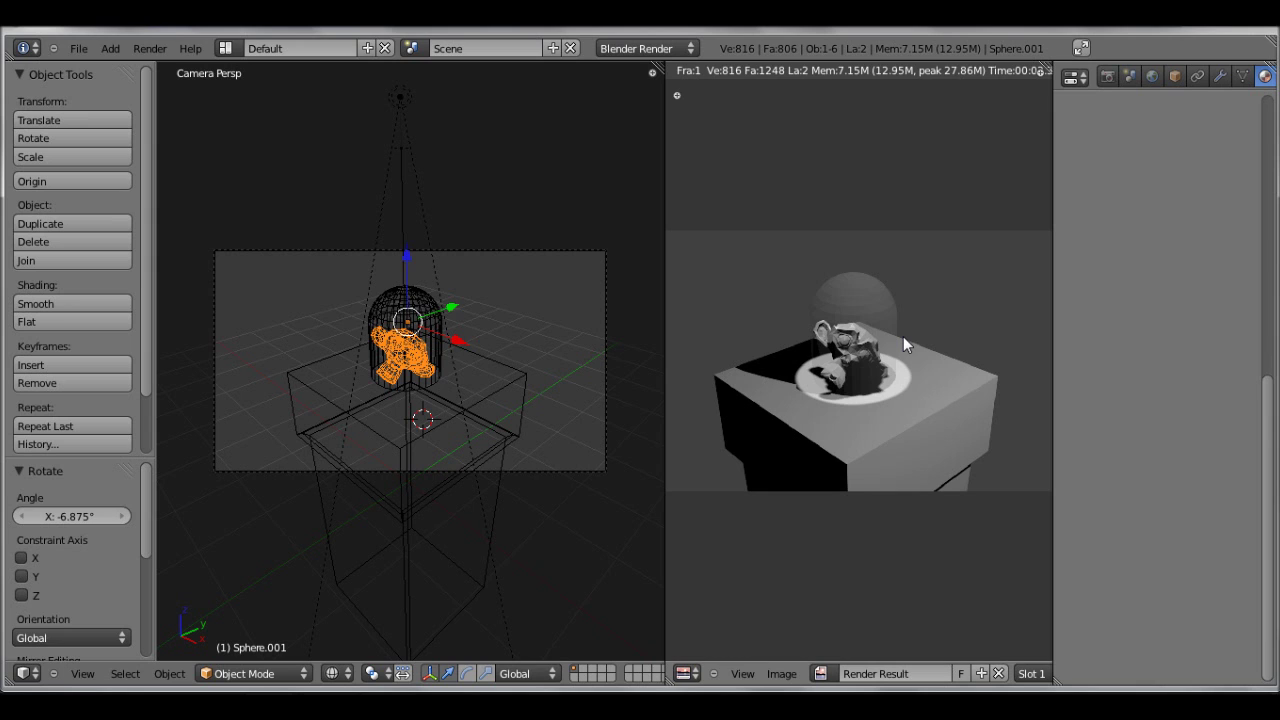
{"action": "right_click", "coordinate": [401, 140]}
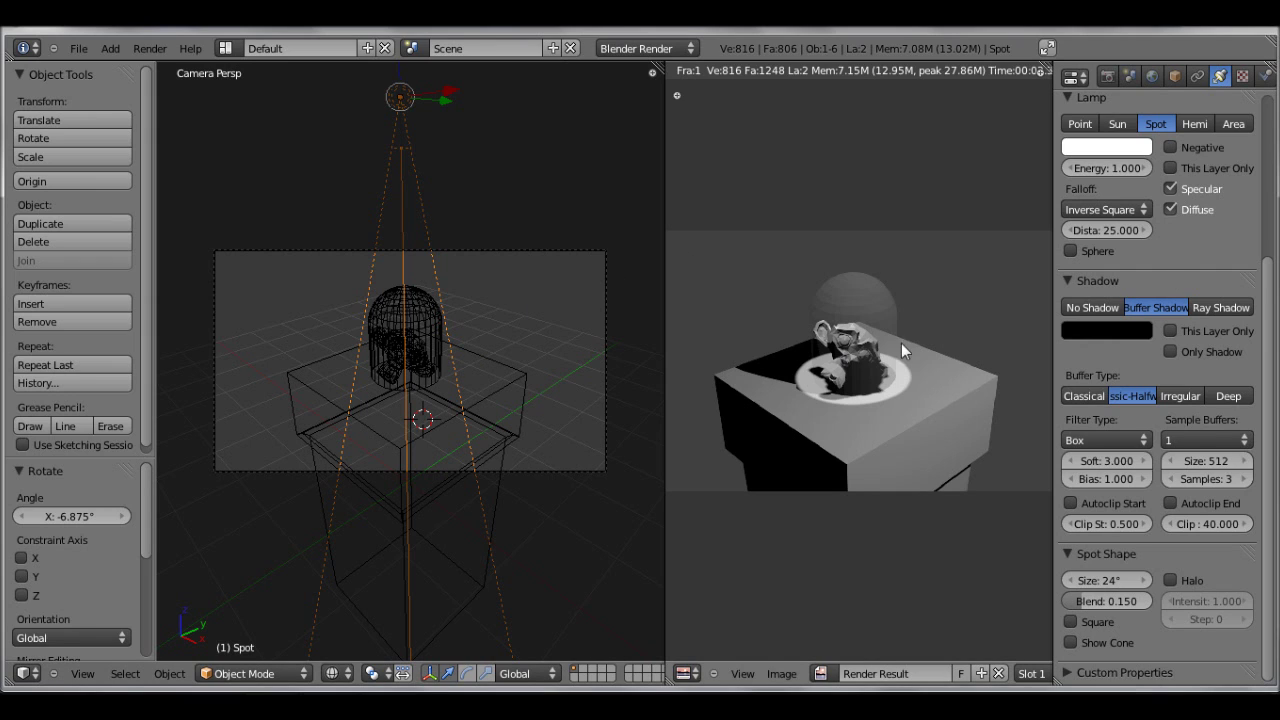
- Set spot energy to 5, tint it warm (R 1.000, G 0.705, B 0.327) and render
{"action": "left_click", "coordinate": [1109, 169]}
{"action": "type", "text": "5"}
{"action": "key", "text": "Return"}
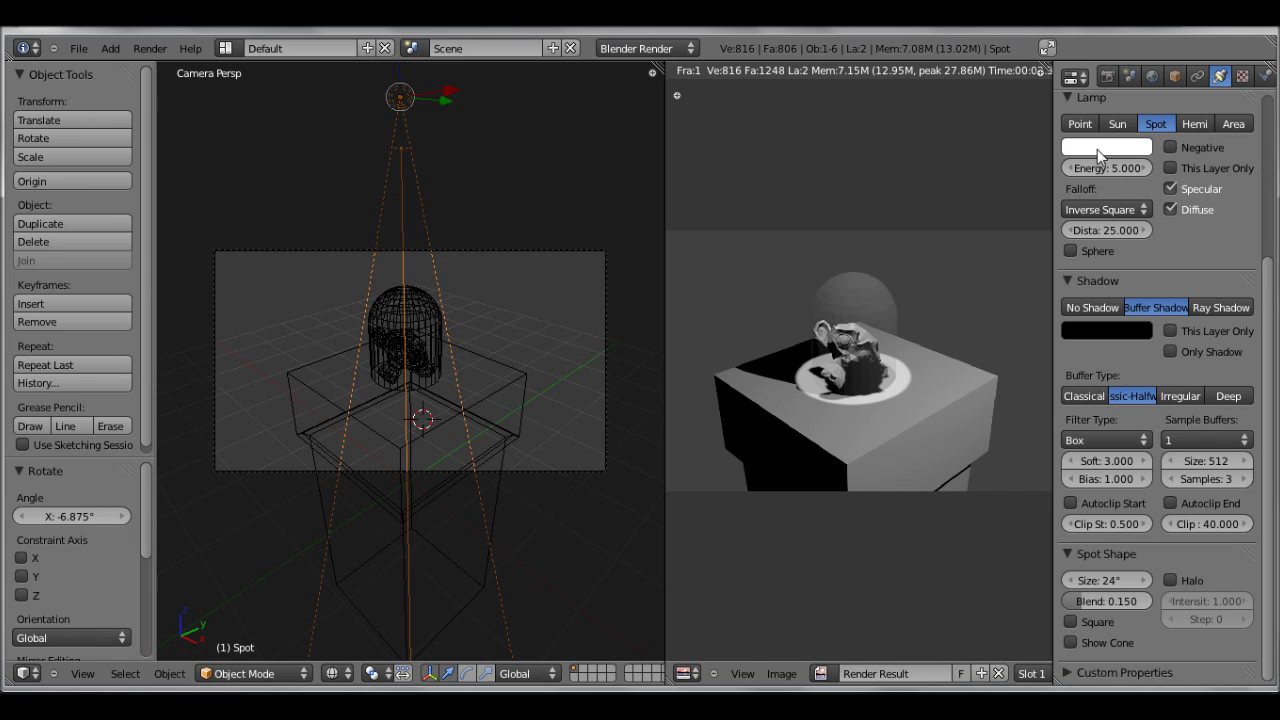
{"action": "left_click", "coordinate": [1099, 149]}
{"action": "left_click_drag", "start_coordinate": [1054, 237], "coordinate": [1028, 275]}
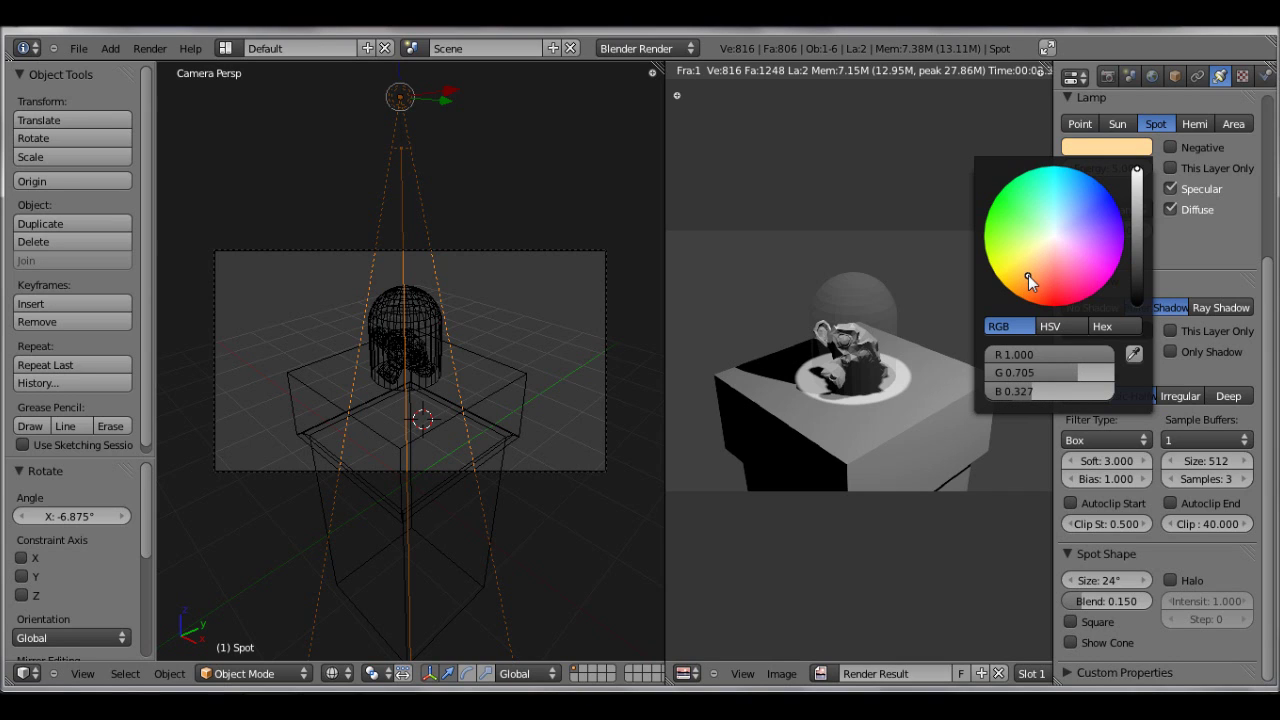
{"action": "key", "text": "F12"}
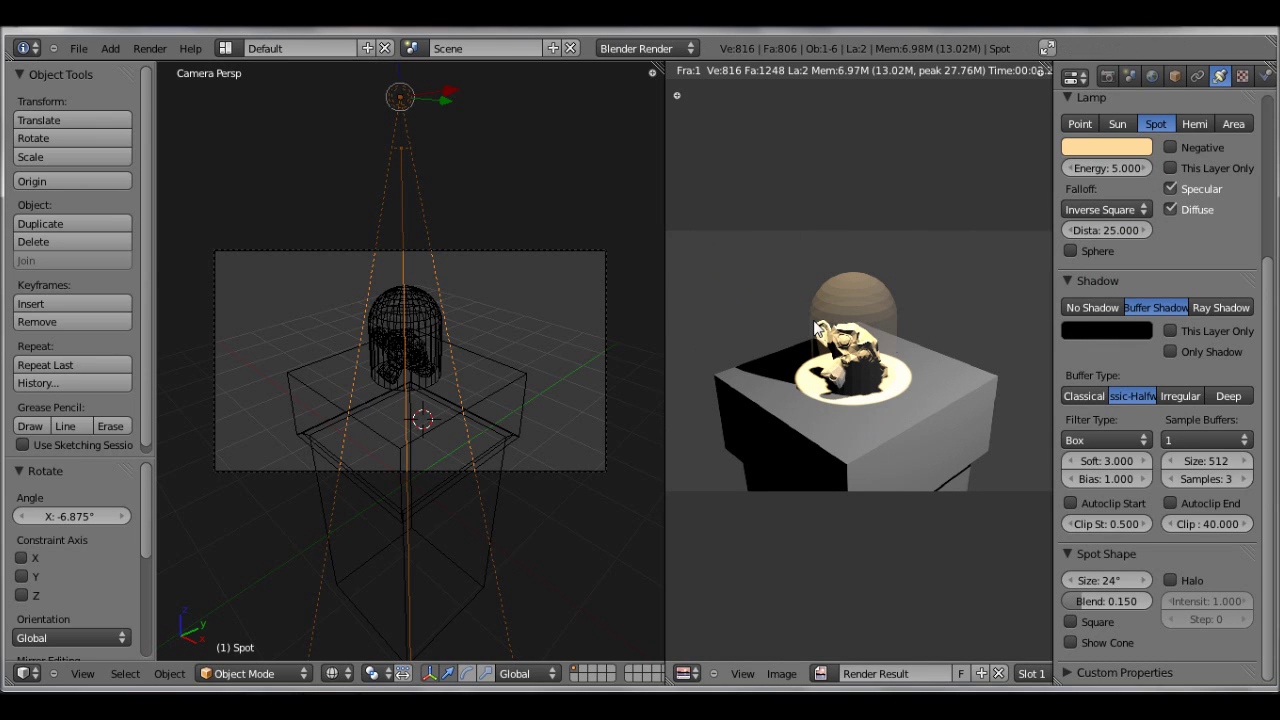
- Smooth-shade the glass dome and render to check it
{"action": "right_click", "coordinate": [423, 299]}
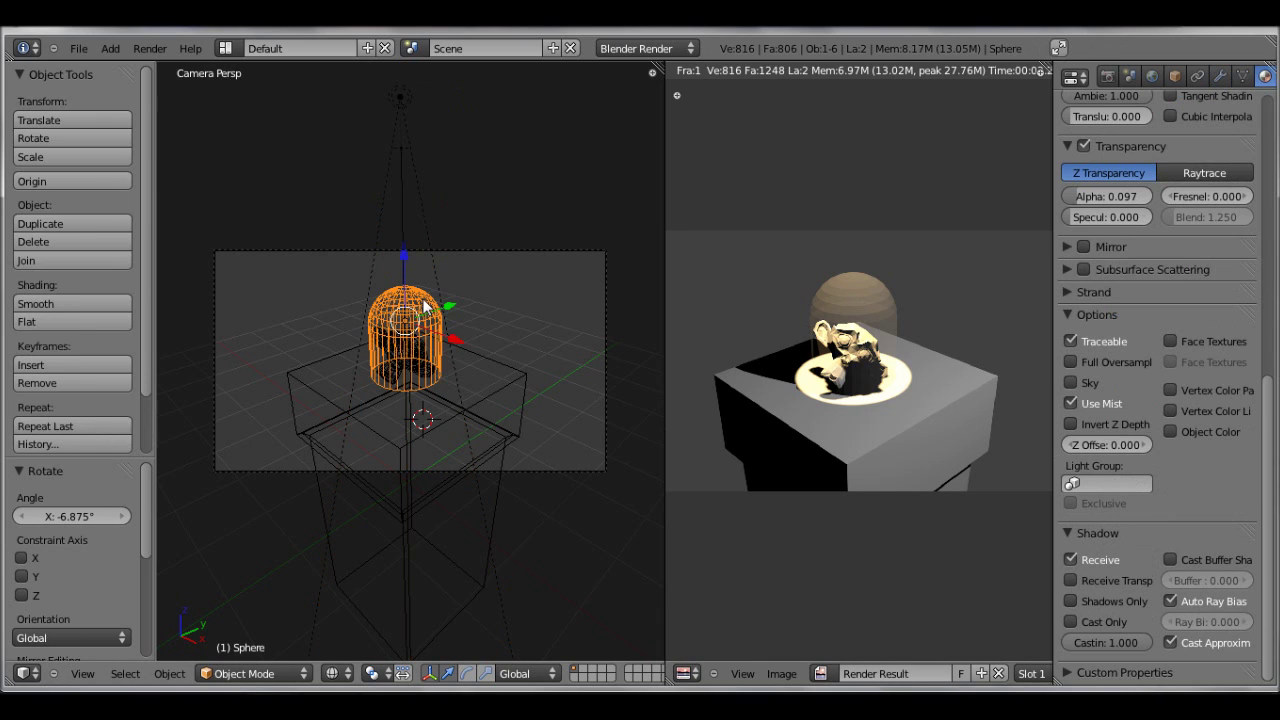
{"action": "left_click", "coordinate": [1218, 77]}
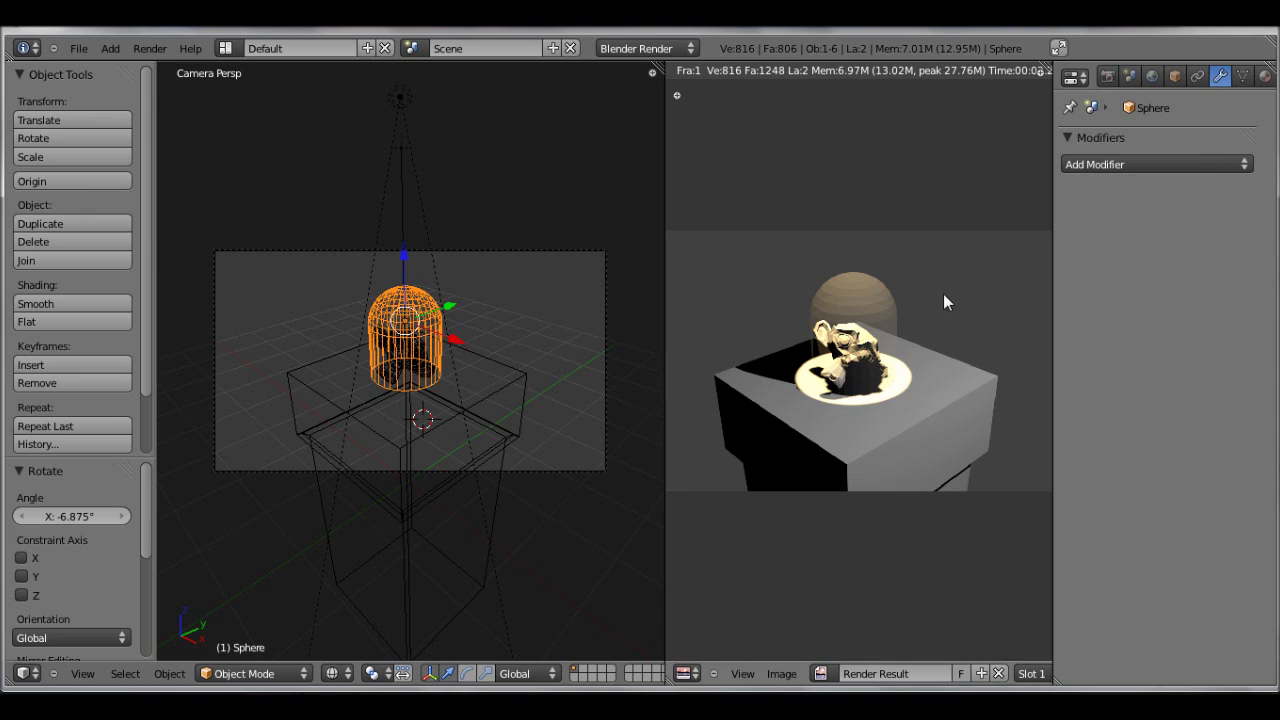
{"action": "left_click", "coordinate": [60, 307]}
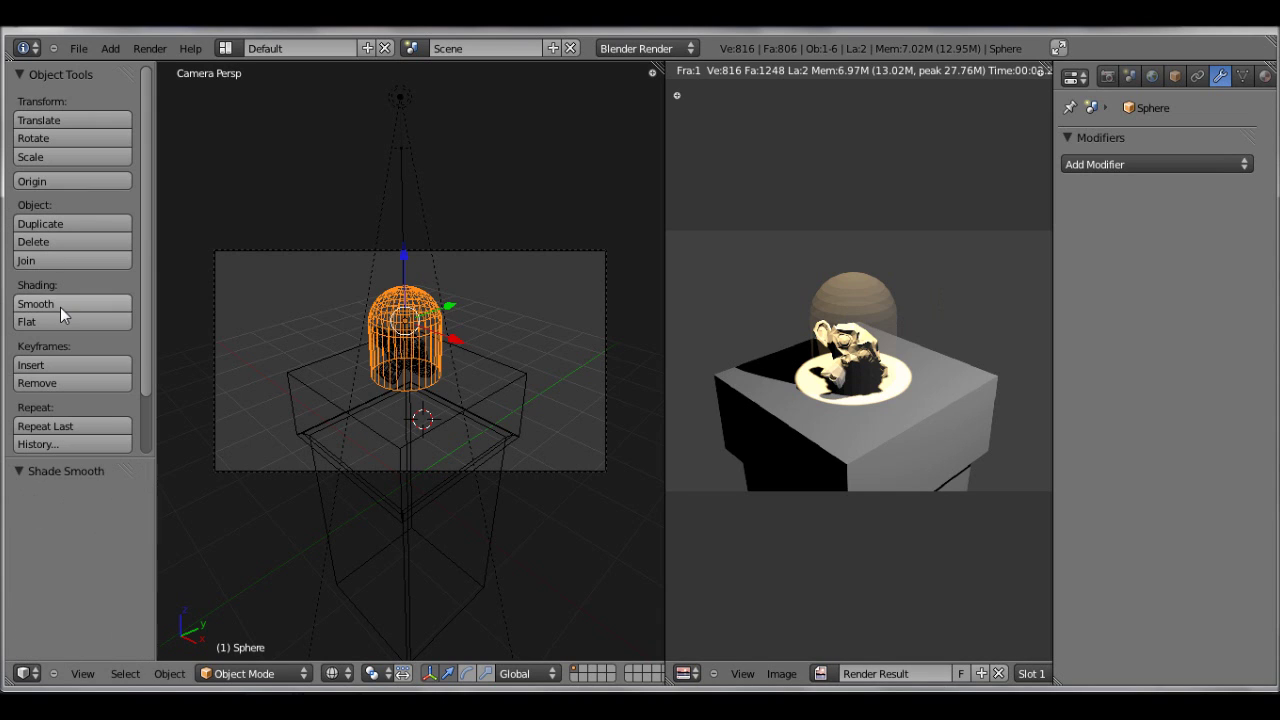
{"action": "key", "text": "F12"}
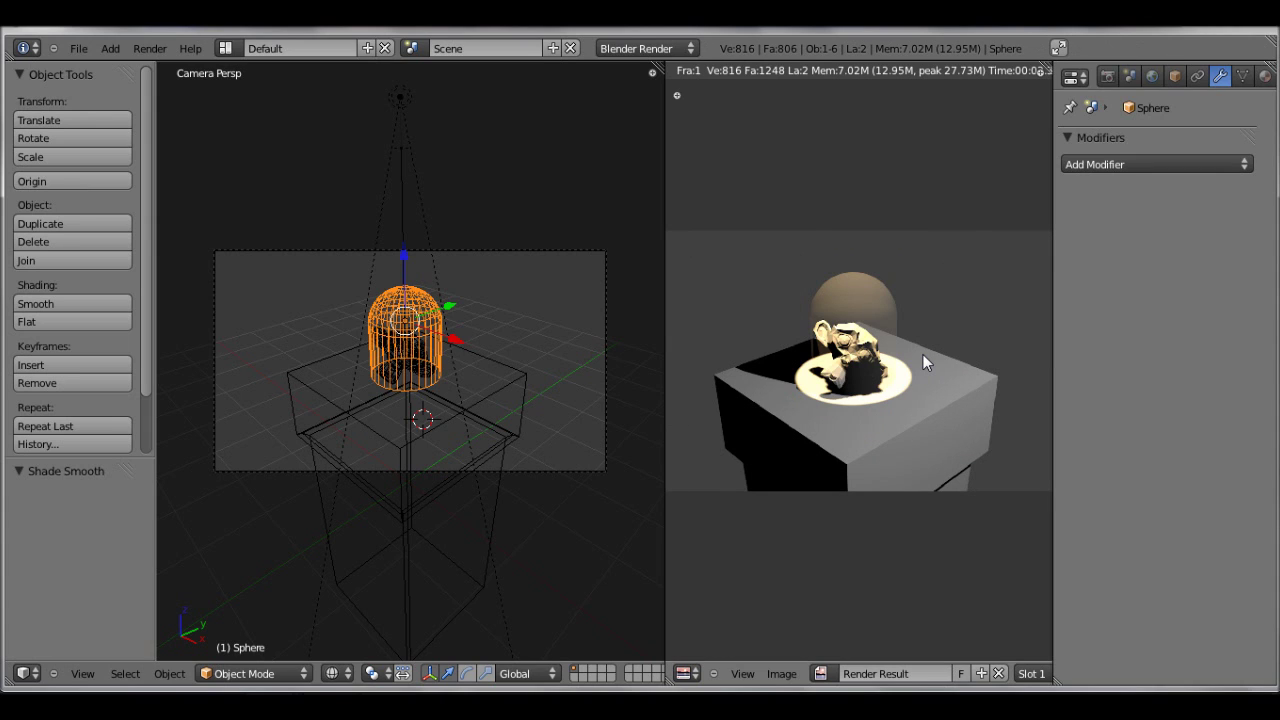
- Add a Subdivision Surface modifier to the monkey head with Render subdivisions 3
{"action": "right_click", "coordinate": [430, 365]}
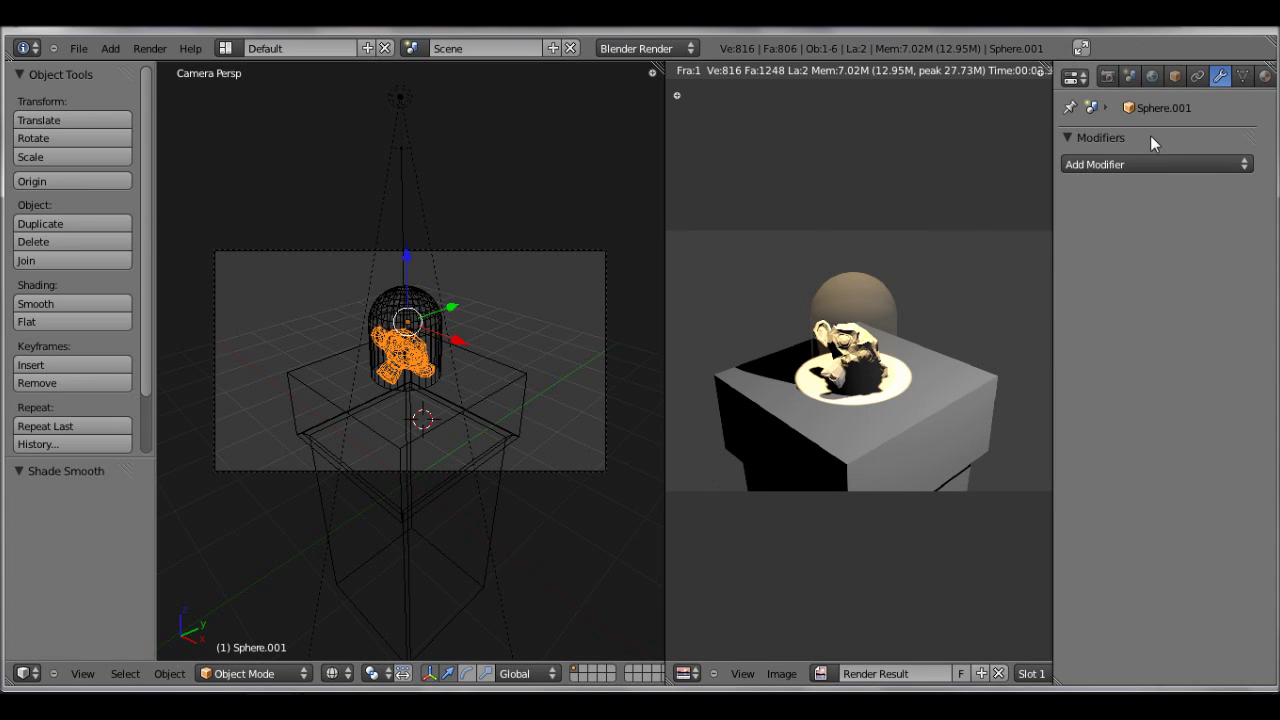
{"action": "left_click", "coordinate": [1144, 160]}
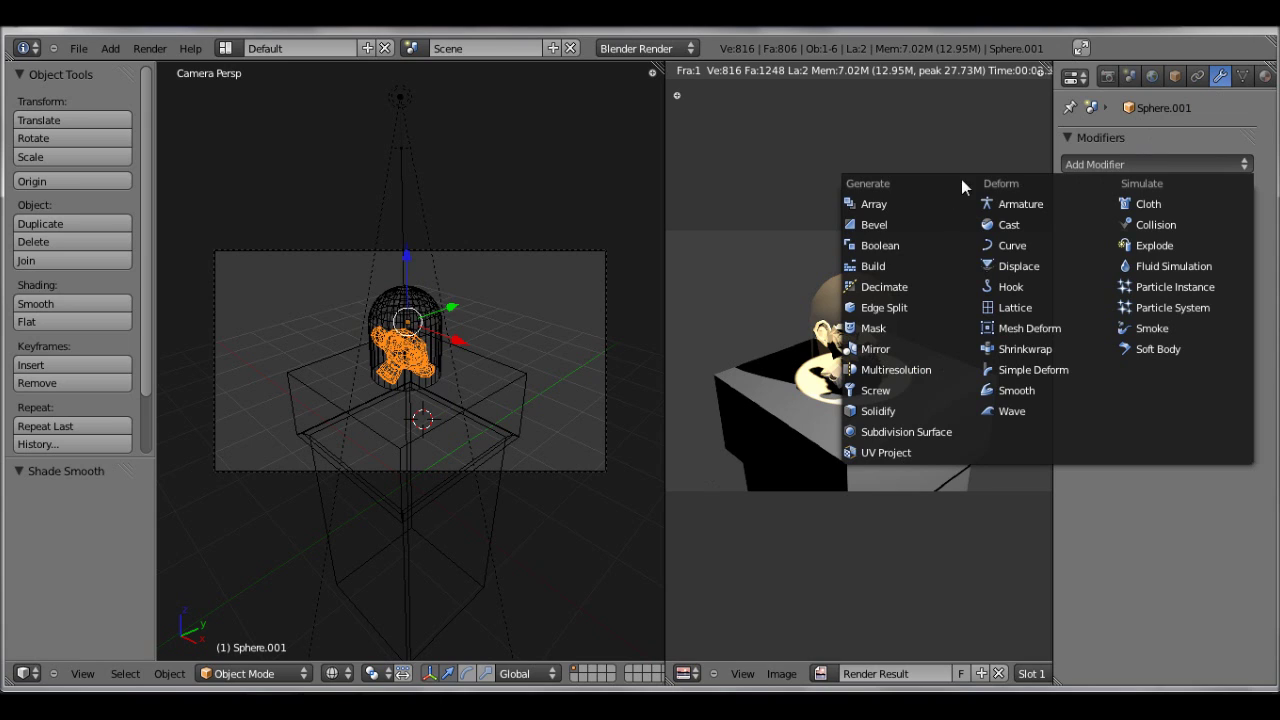
{"action": "left_click", "coordinate": [914, 436]}
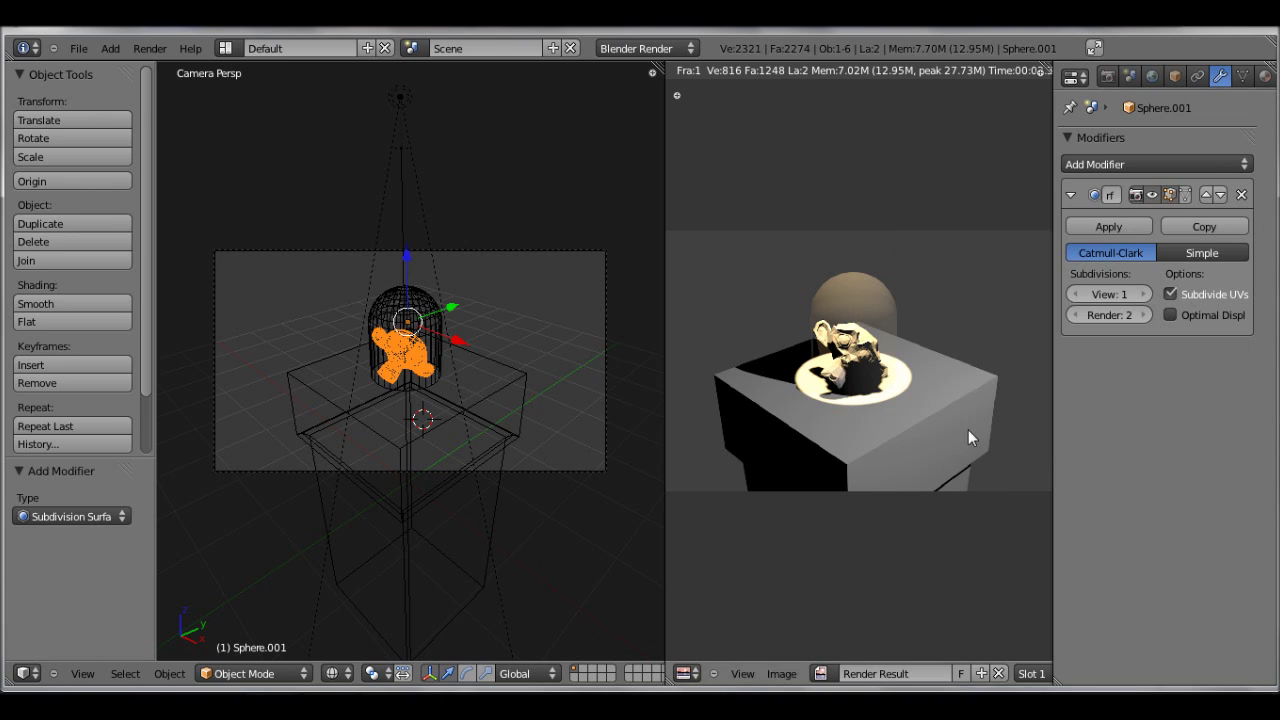
{"action": "left_click", "coordinate": [1144, 315]}
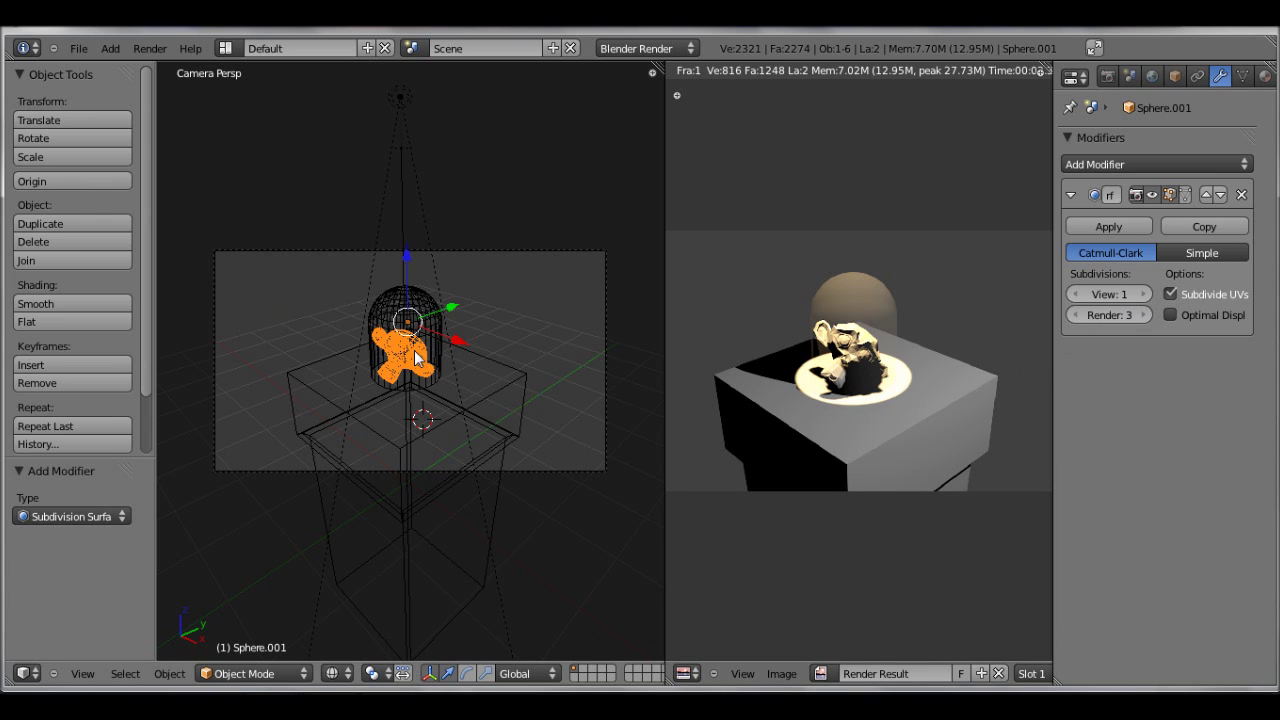
{"action": "mouse_move", "coordinate": [437, 363]}
{"action": "middle_mouse_down"}
{"action": "mouse_move", "coordinate": [332, 372]}
{"action": "mouse_move", "coordinate": [450, 365]}
{"action": "middle_mouse_up"}
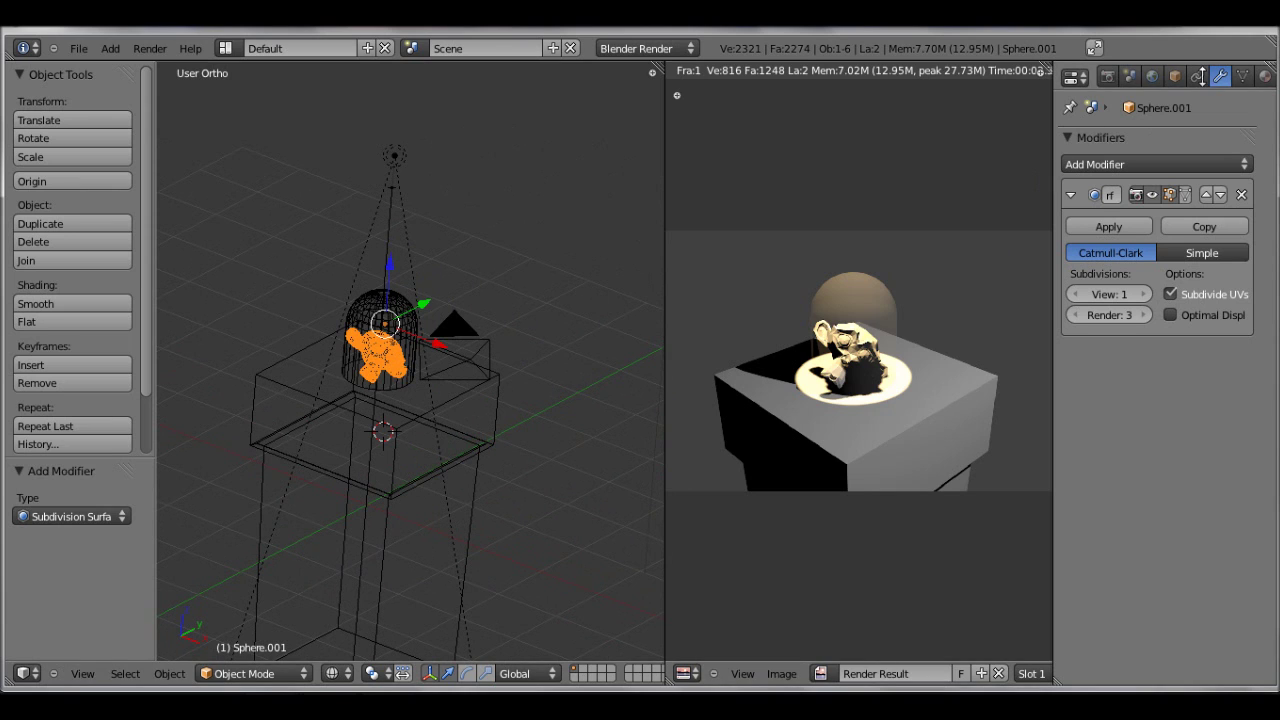
- Give the monkey head a new material with mirror reflection turned on
{"action": "left_click", "coordinate": [1265, 76]}
{"action": "left_click", "coordinate": [1140, 202]}
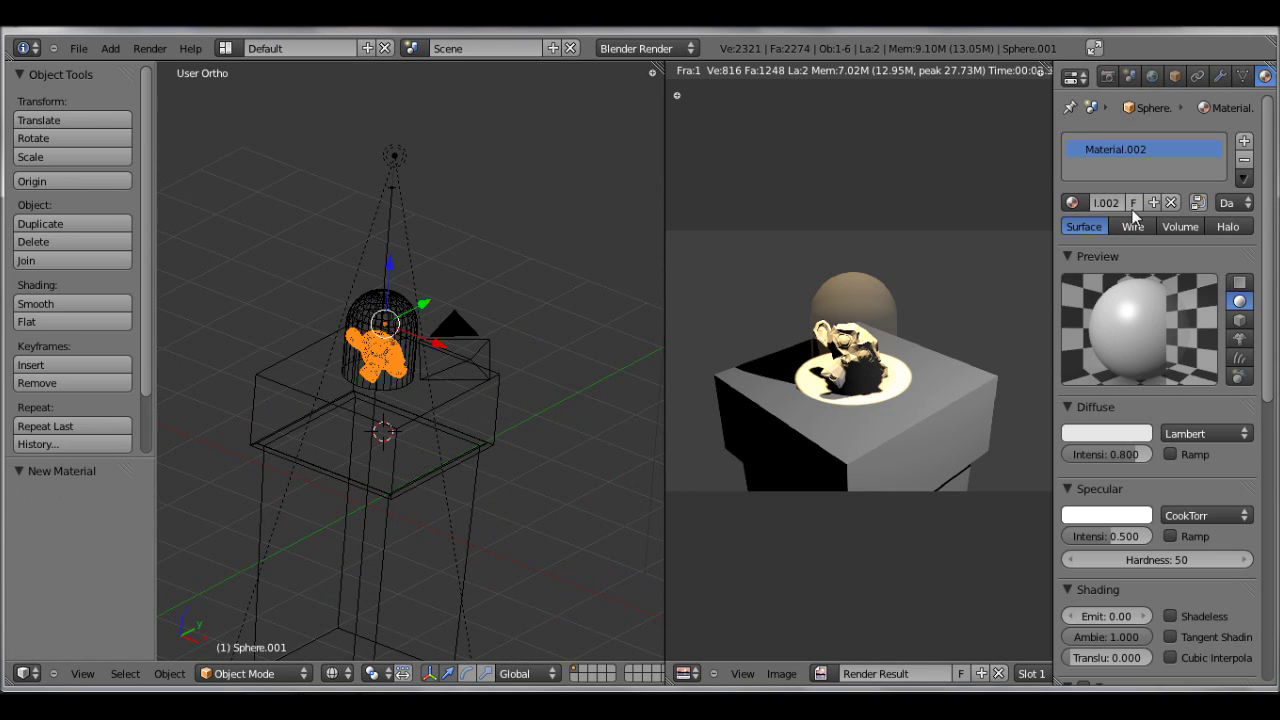
{"action": "scroll", "coordinate": [1128, 300], "scroll_direction": "down", "scroll_amount": 6}
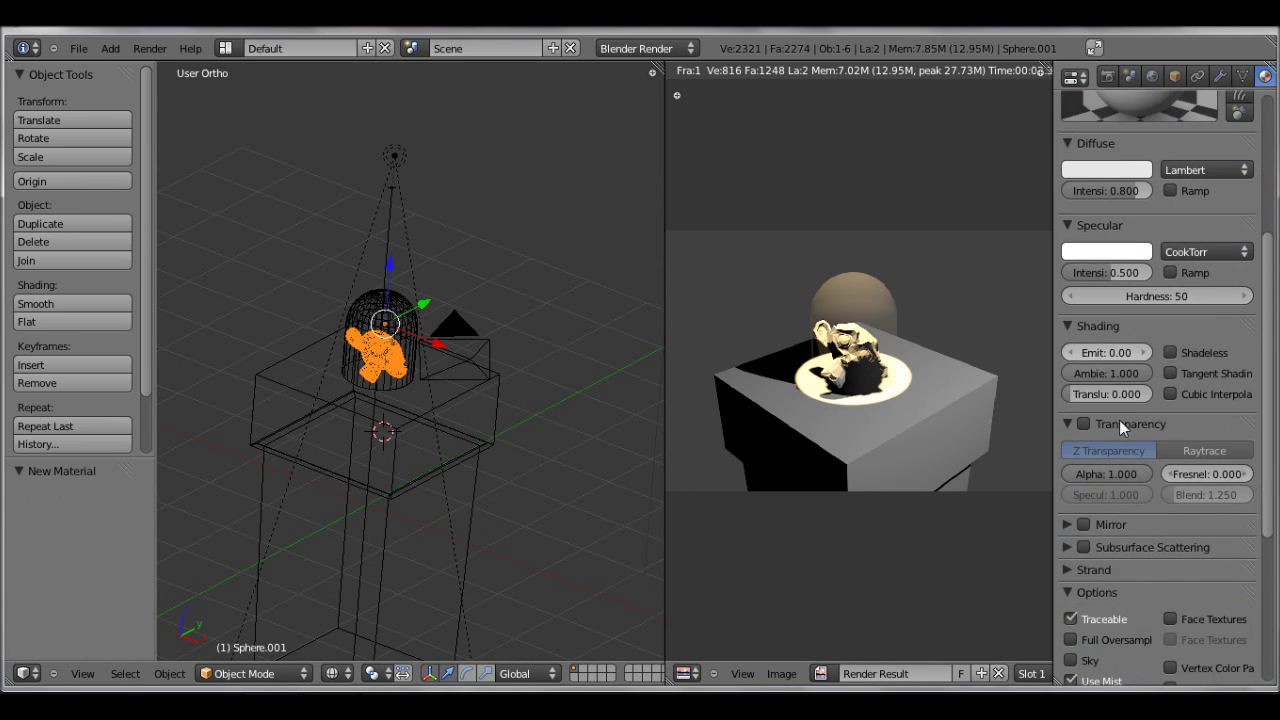
{"action": "scroll", "coordinate": [1119, 420], "scroll_direction": "down", "scroll_amount": 4}
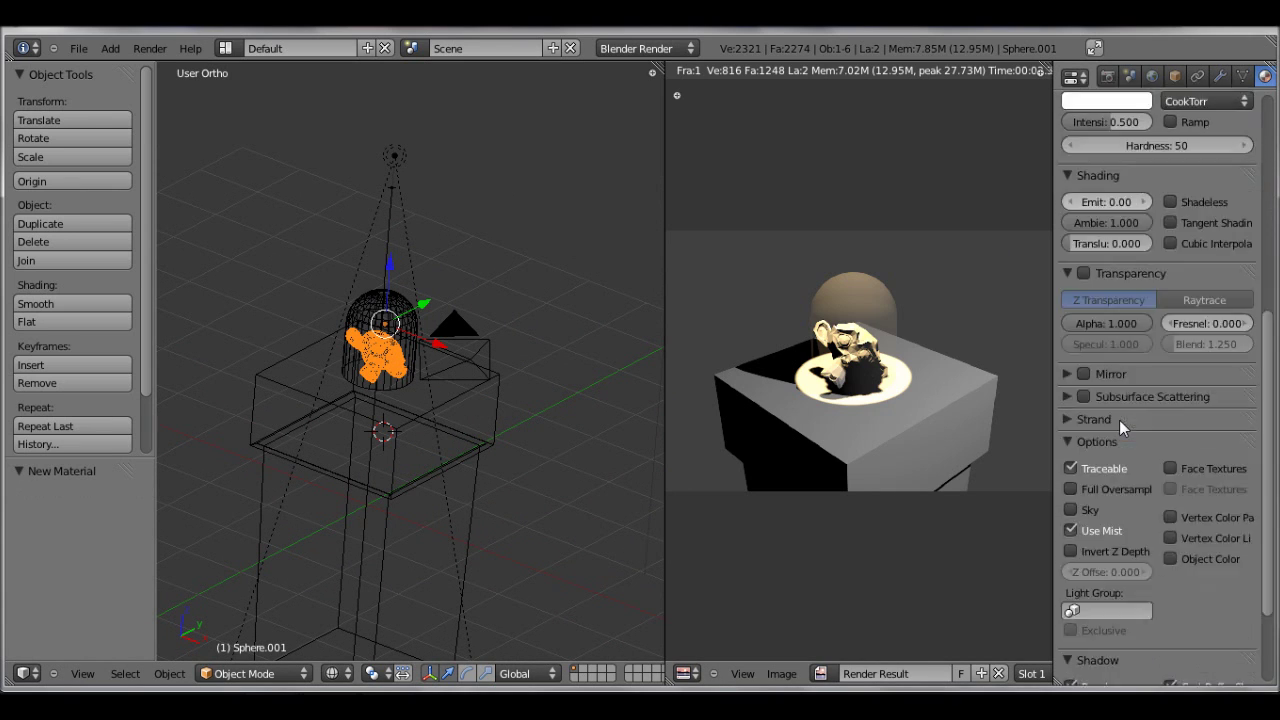
{"action": "left_click", "coordinate": [1084, 374]}
{"action": "left_click", "coordinate": [1066, 374]}
- Set the monkey's mirror reflectivity to 0.505 and render to check the shine
{"action": "scroll", "coordinate": [1105, 382], "scroll_direction": "up", "scroll_amount": 4}
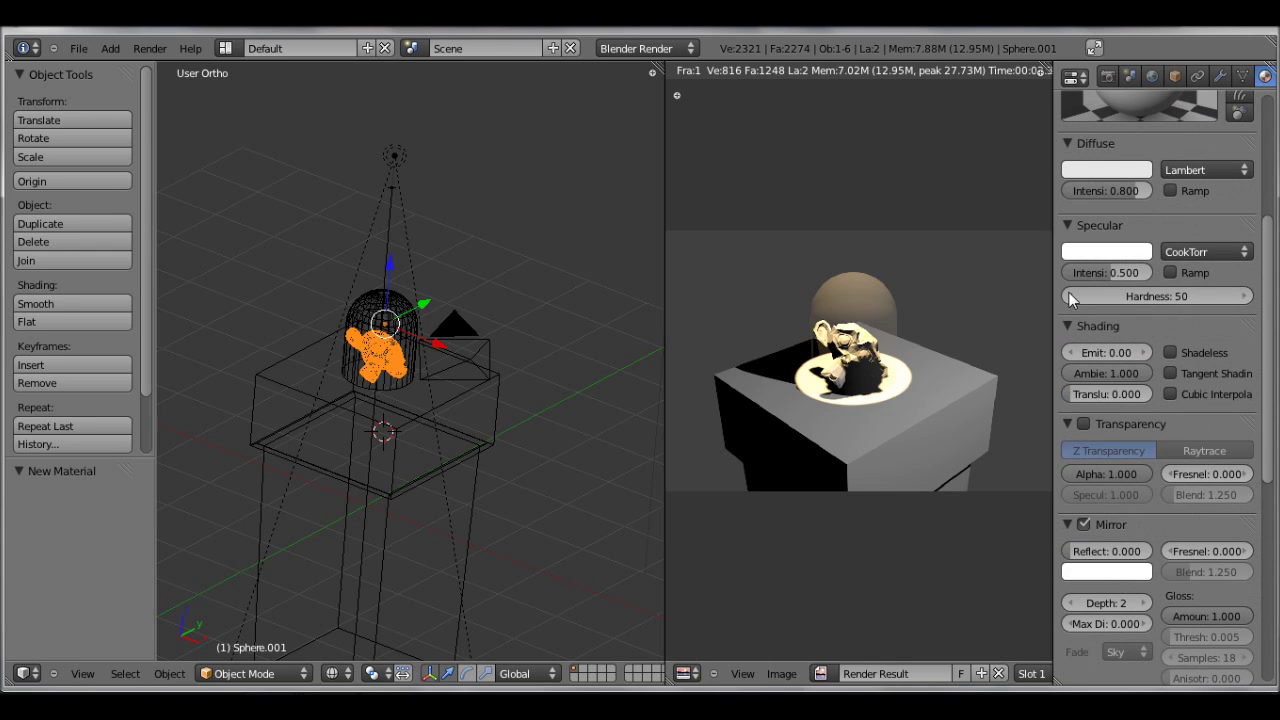
{"action": "left_click", "coordinate": [1069, 226]}
{"action": "left_click", "coordinate": [1067, 143]}
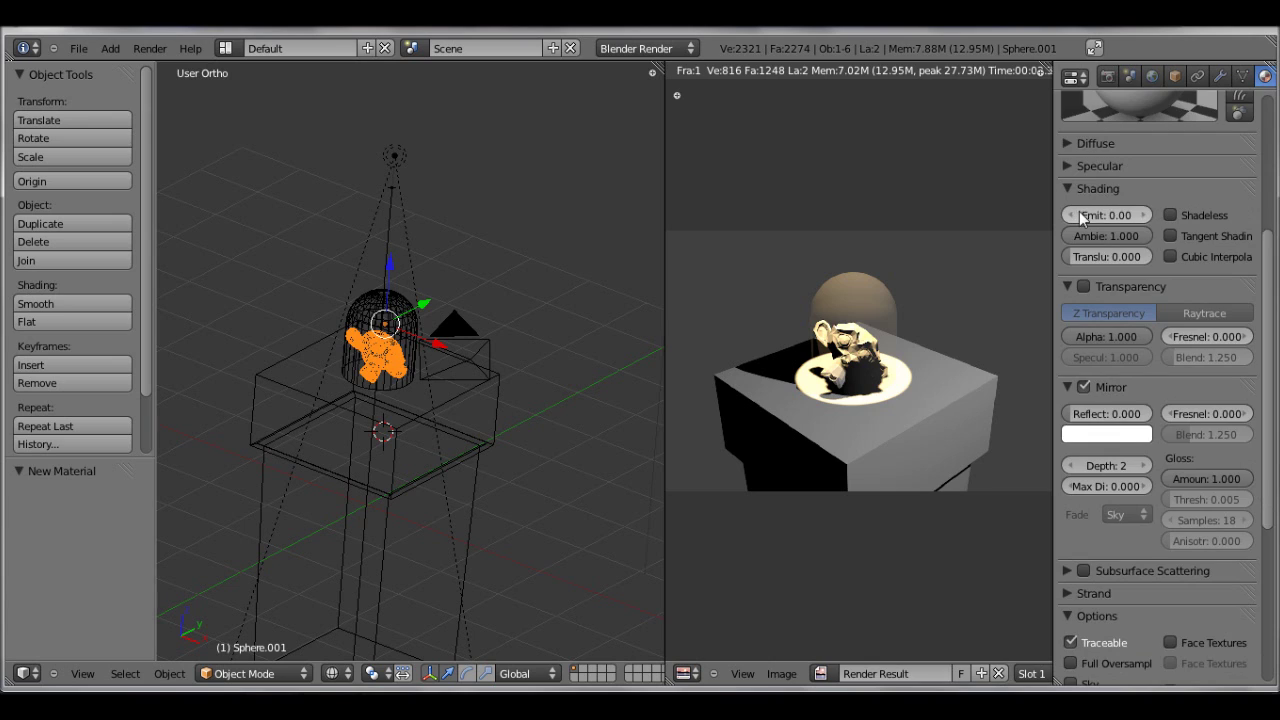
{"action": "scroll", "coordinate": [1079, 209], "scroll_direction": "up", "scroll_amount": 3}
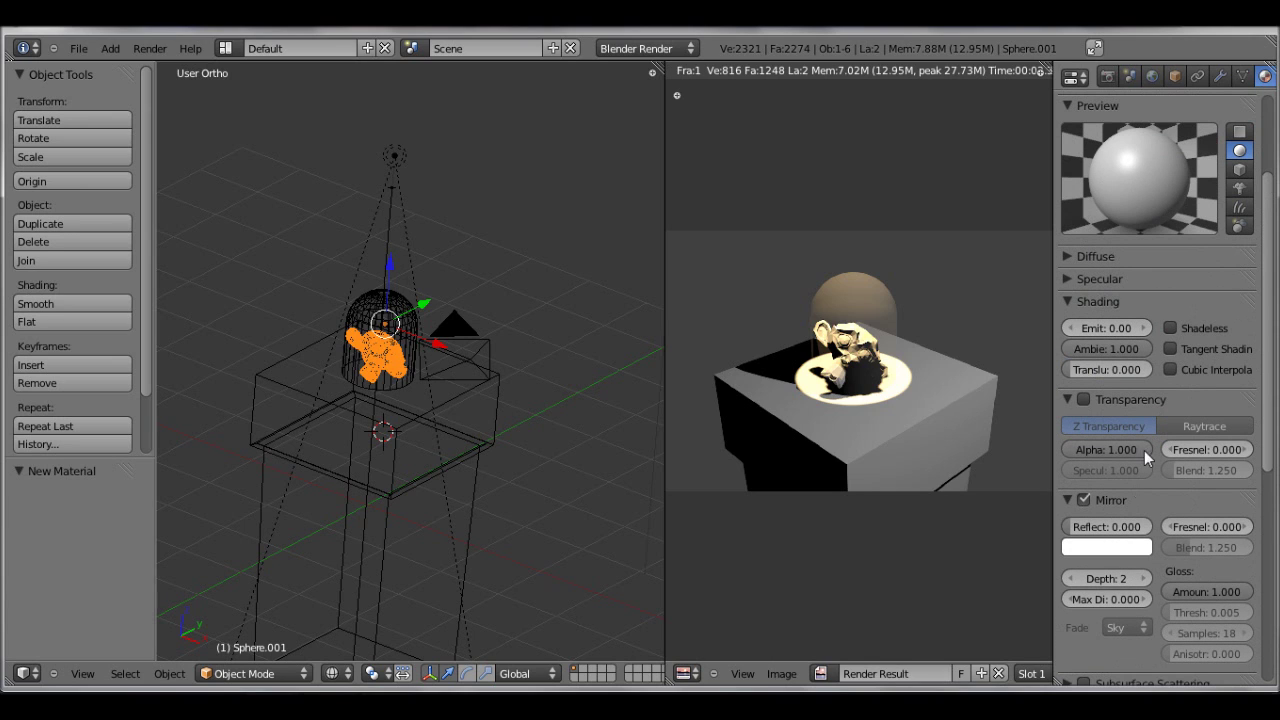
{"action": "left_click_drag", "start_coordinate": [1102, 528], "coordinate": [1128, 540]}
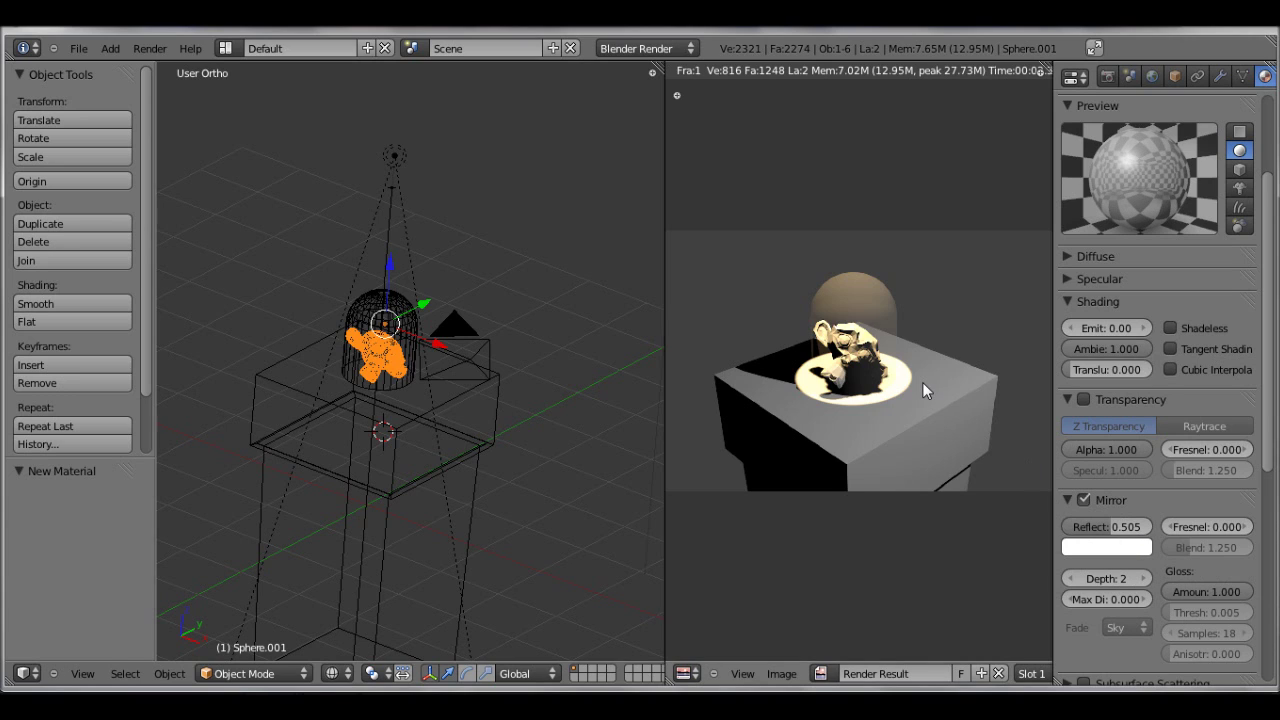
{"action": "key", "text": "F12"}
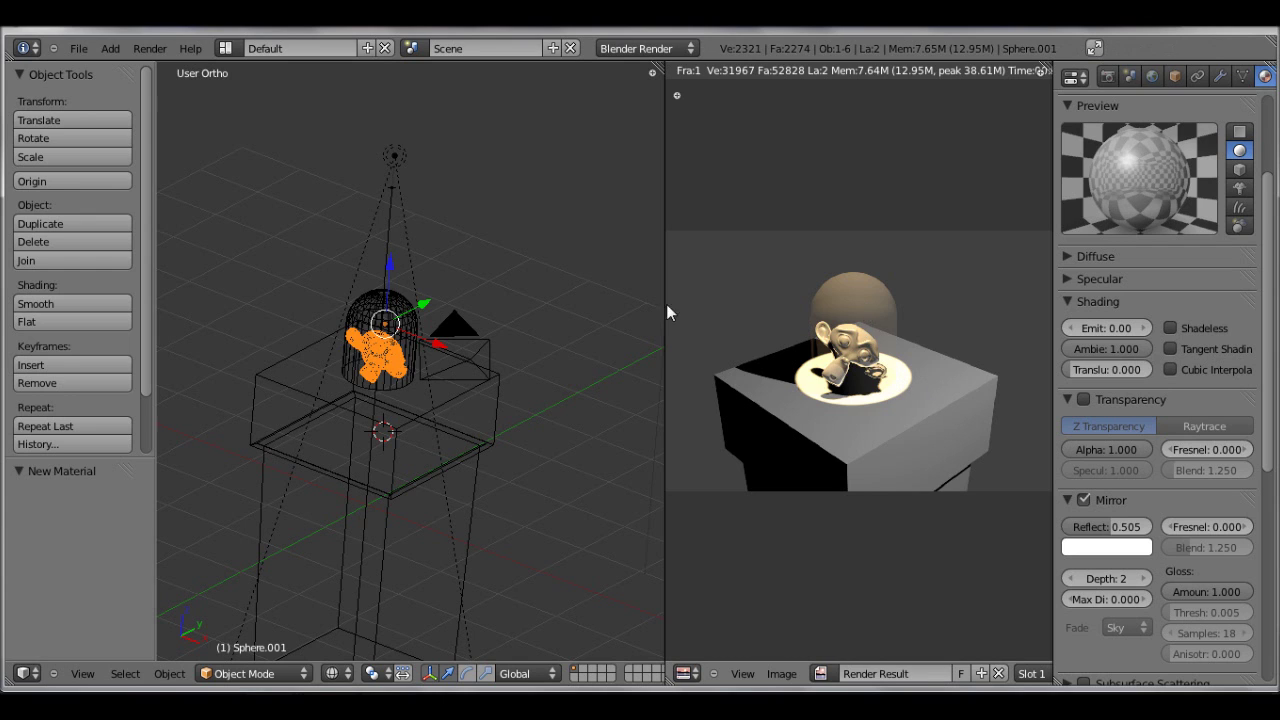
{"action": "right_click", "coordinate": [400, 211]}
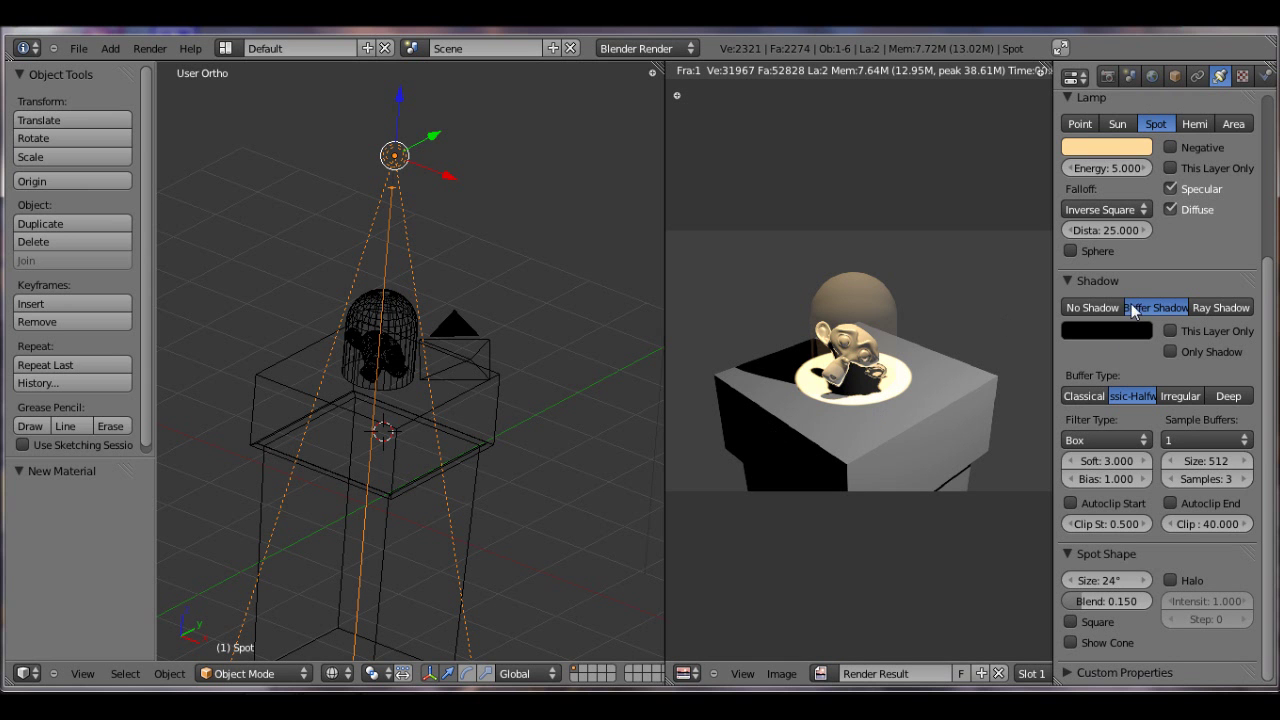
- Lighten the spotlight colour to a pale, near-white peach and render
{"action": "left_click", "coordinate": [1107, 145]}
{"action": "left_click_drag", "start_coordinate": [1034, 272], "coordinate": [1042, 258]}
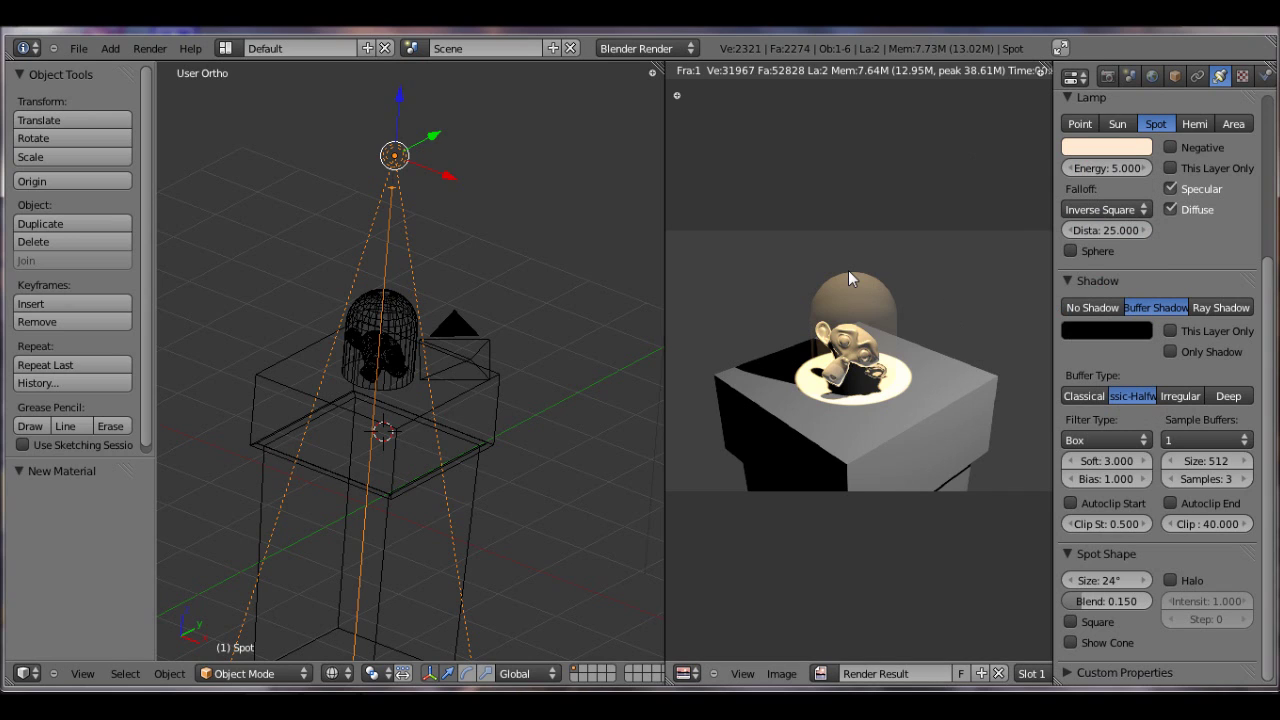
{"action": "key", "text": "F12"}
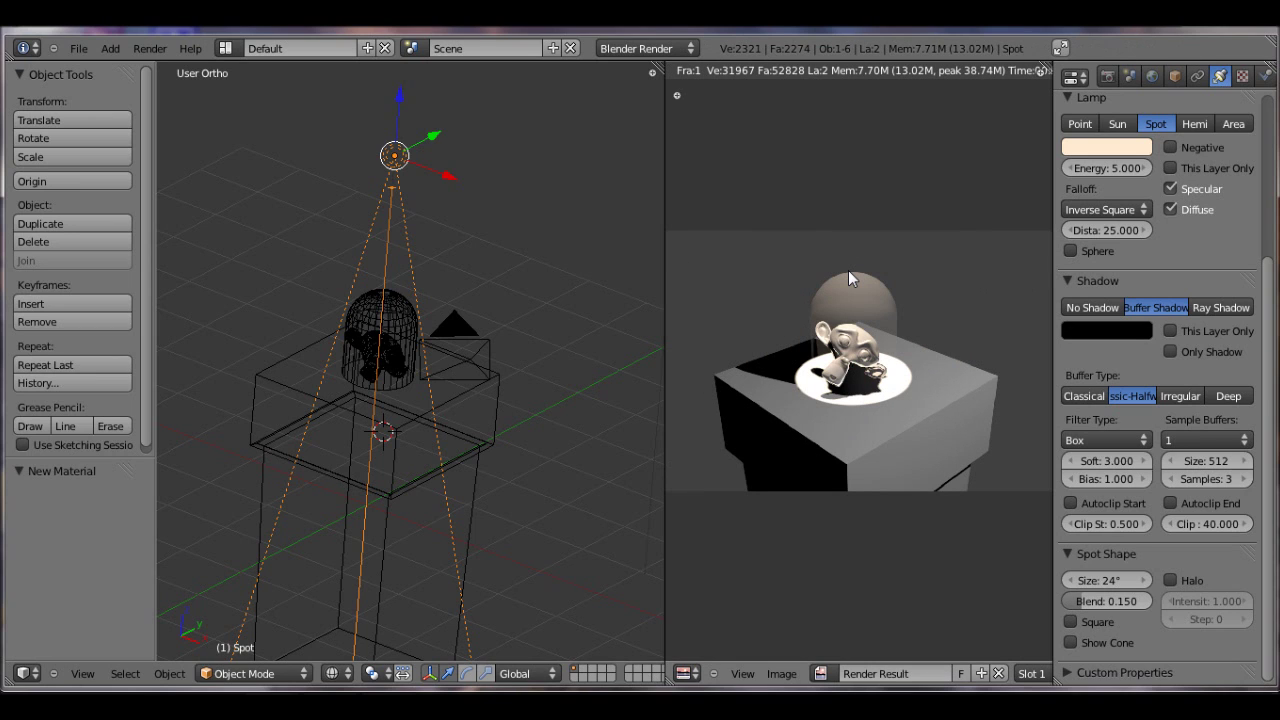
- Switch to the camera view and select the camera
{"action": "scroll", "coordinate": [860, 408], "scroll_direction": "up", "scroll_amount": 4}
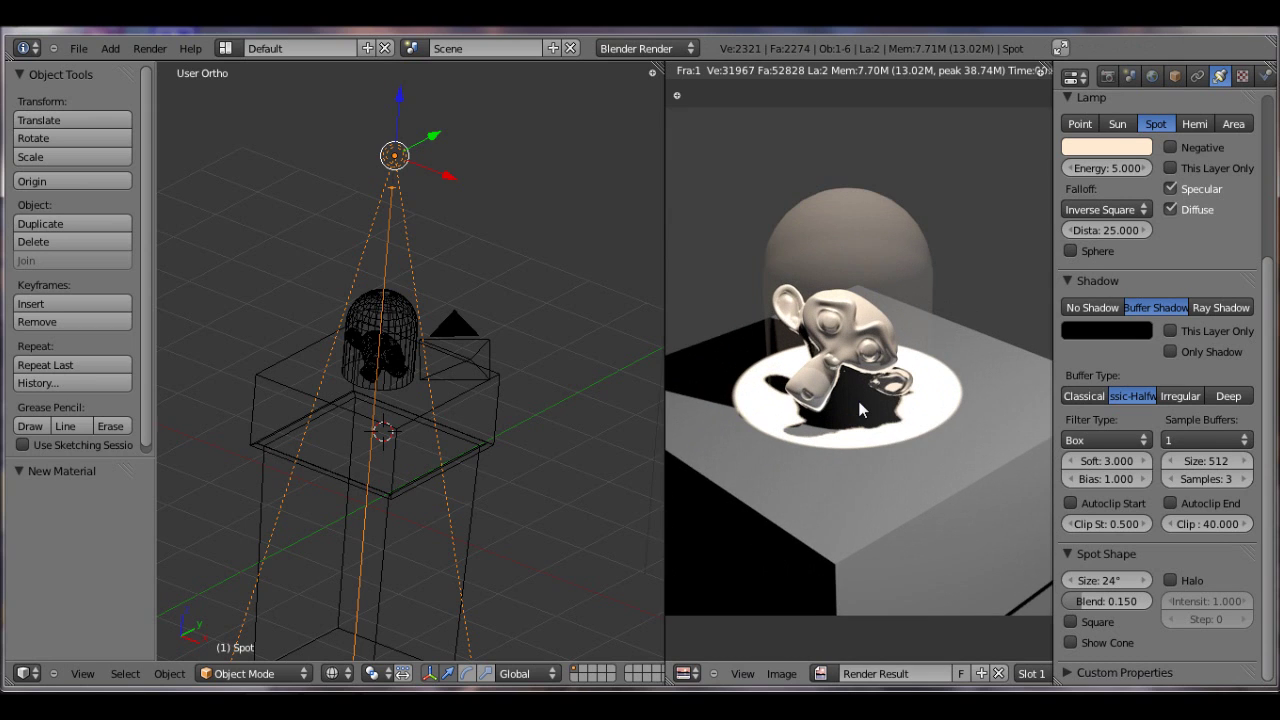
{"action": "scroll", "coordinate": [860, 408], "scroll_direction": "down", "scroll_amount": 1}
{"action": "scroll", "coordinate": [860, 408], "scroll_direction": "down", "scroll_amount": 1}
{"action": "key", "text": "KP_0"}
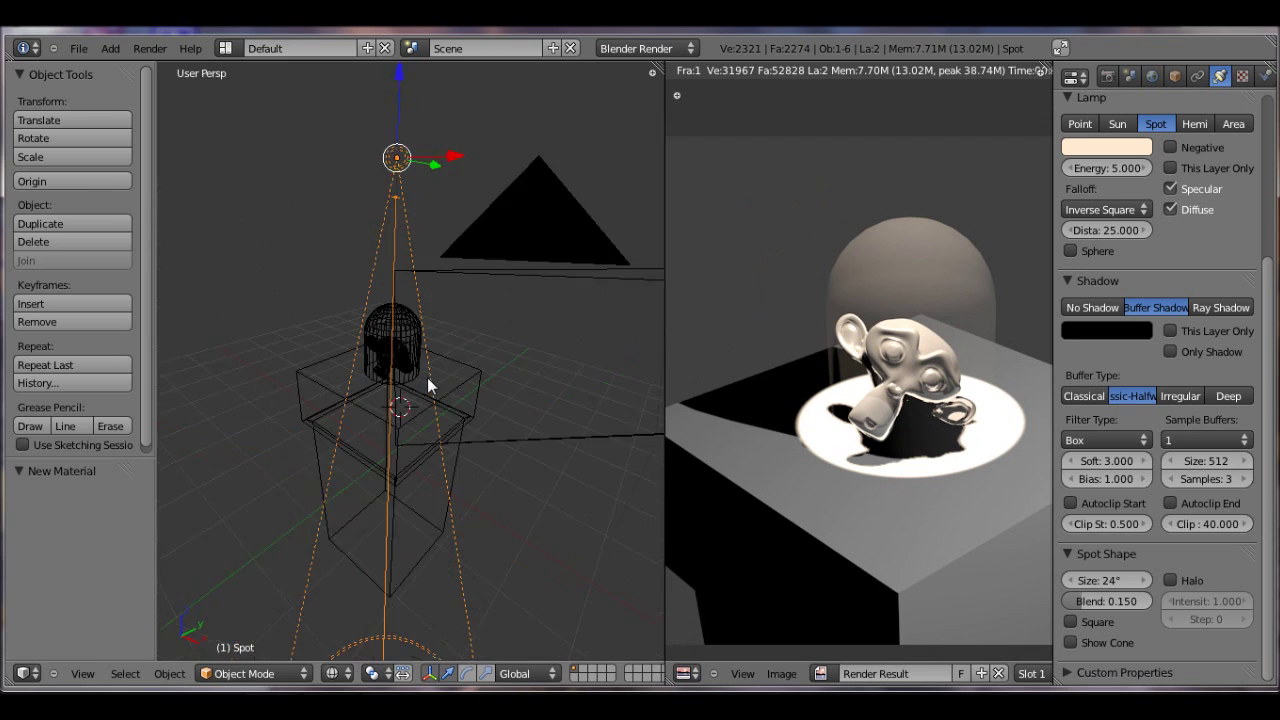
{"action": "right_click", "coordinate": [599, 368]}
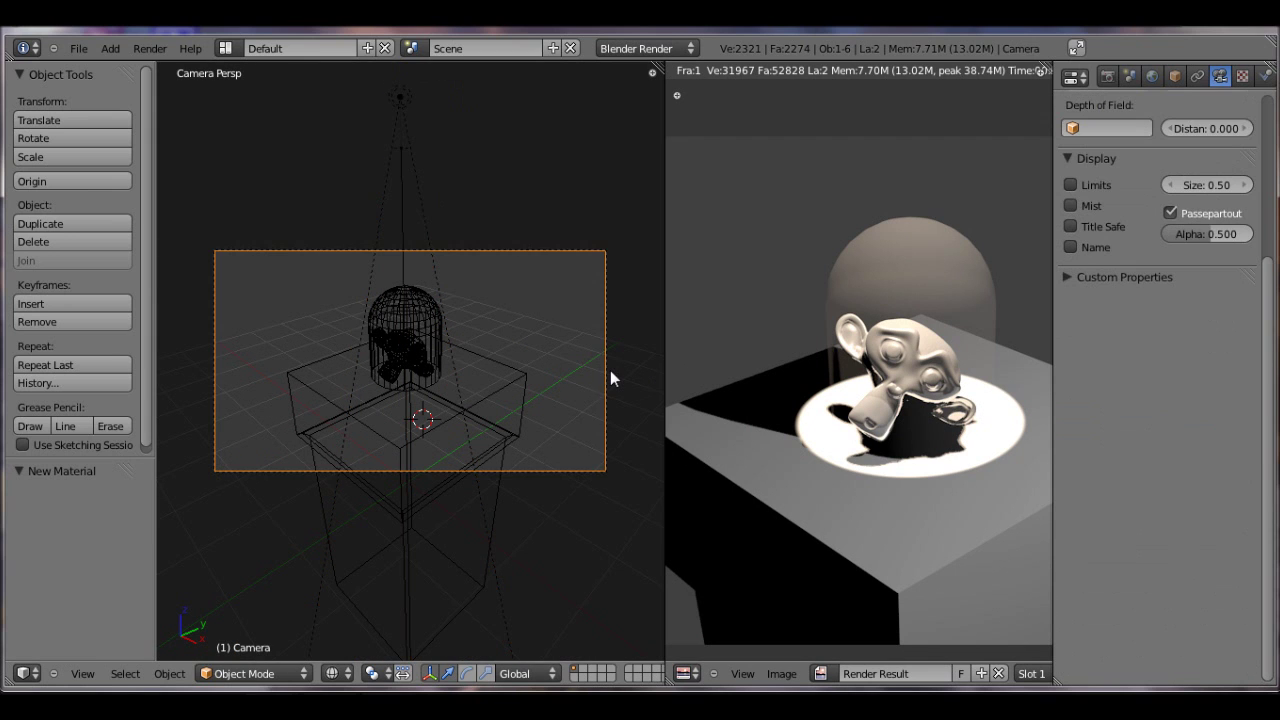
- Move the camera closer along its viewing axis and switch to solid shading
{"action": "key", "text": "g"}
{"action": "key", "text": "z"}
{"action": "key", "text": "z"}
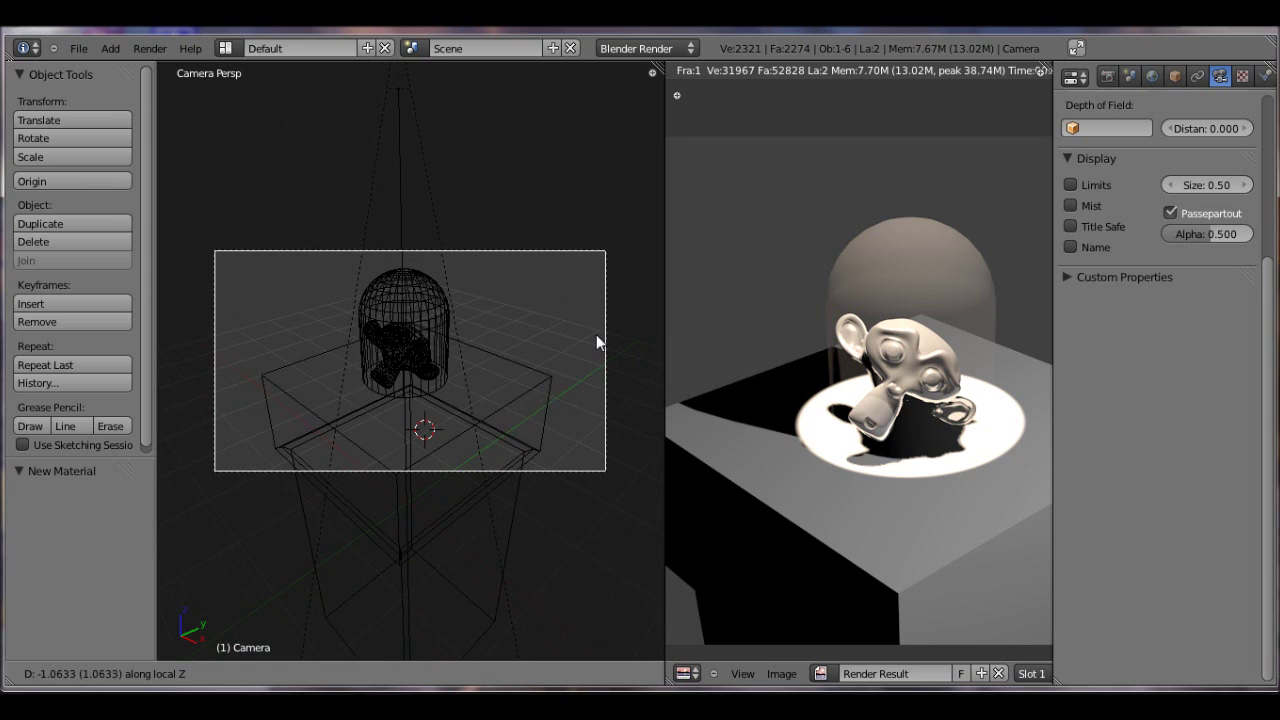
{"action": "left_click", "coordinate": [600, 344]}
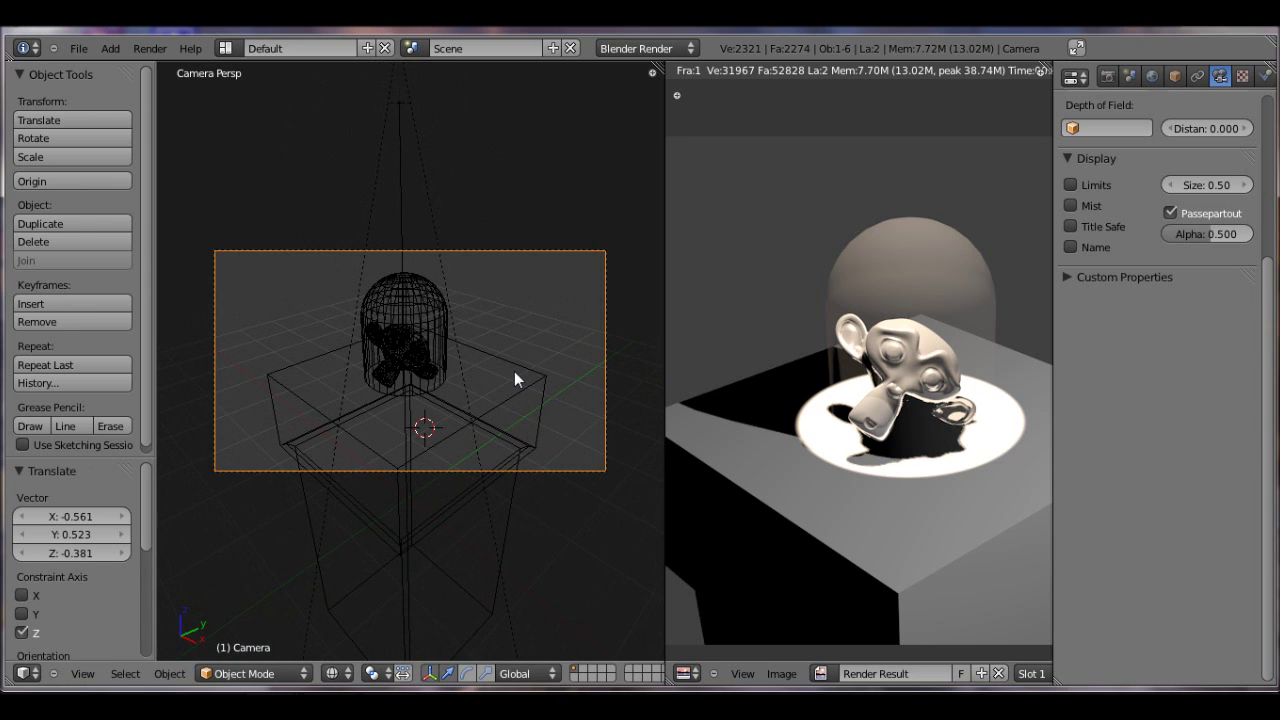
{"action": "right_click", "coordinate": [514, 373]}
{"action": "key", "text": "z"}
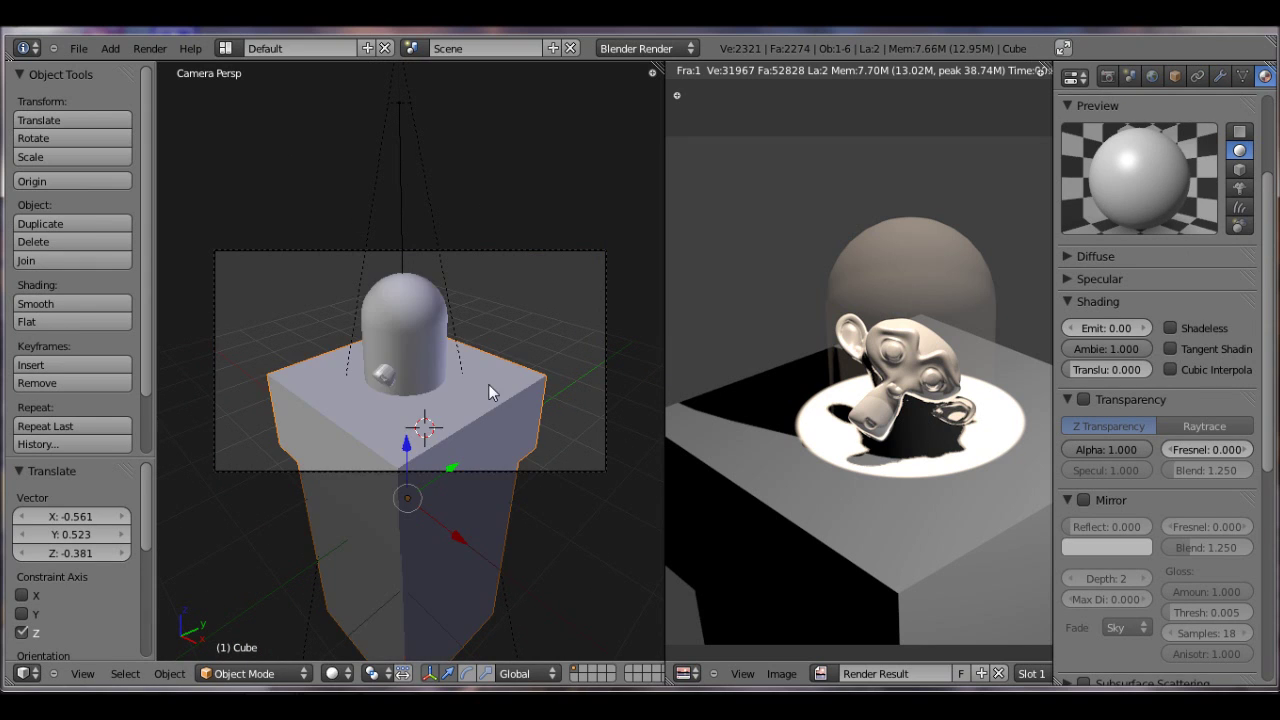
- Scale the glass dome to 1.2, raise it 0.123 along Z, and render
{"action": "right_click", "coordinate": [397, 378]}
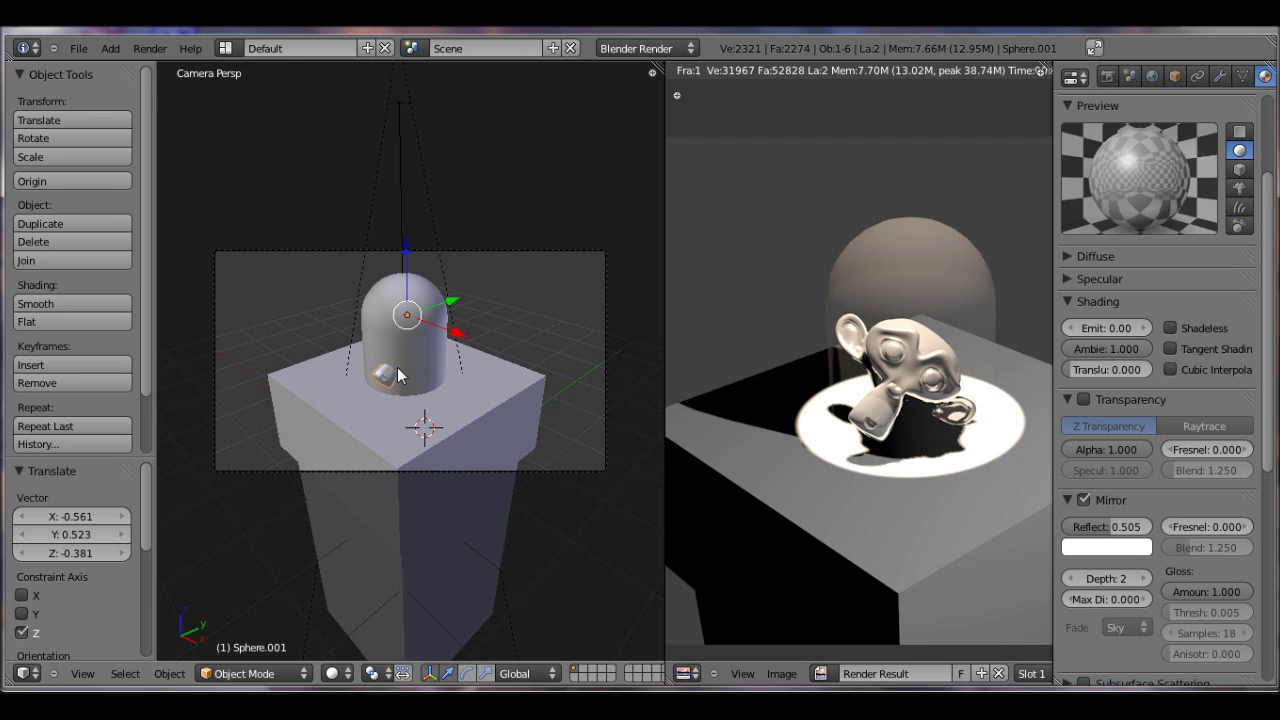
{"action": "right_click", "coordinate": [411, 354]}
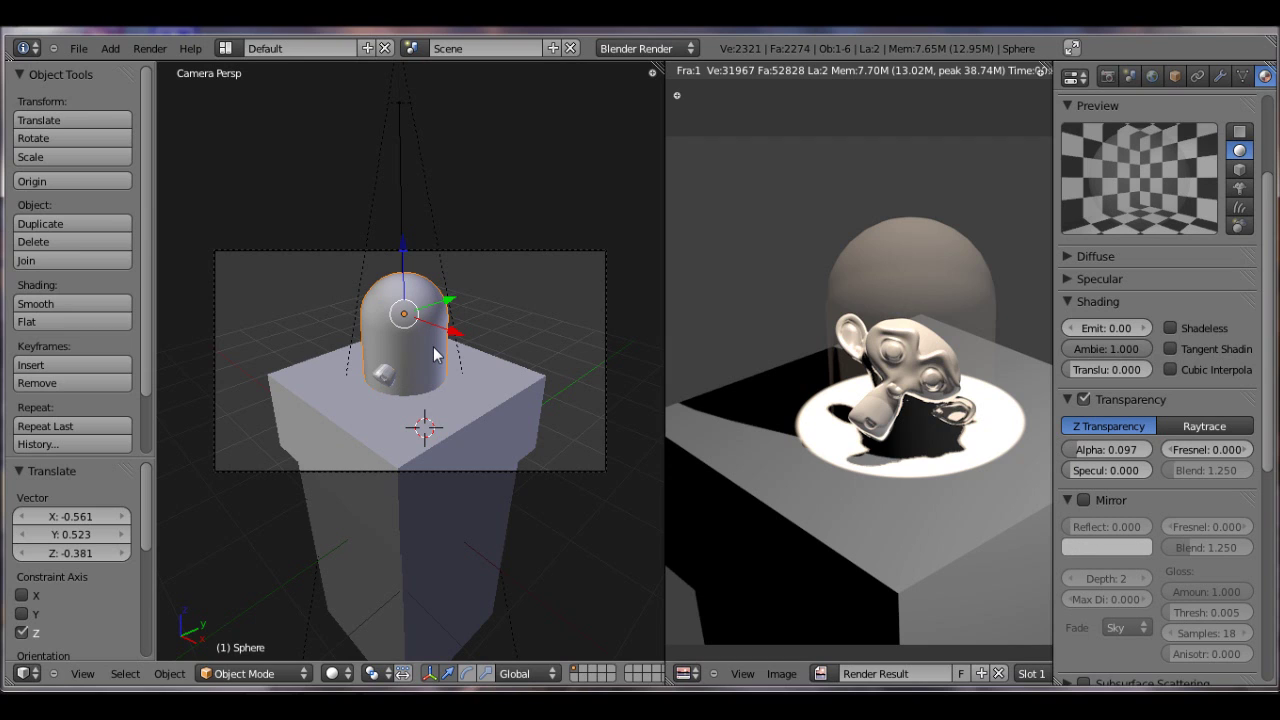
{"action": "key", "text": "s"}
{"action": "left_click", "coordinate": [445, 357]}
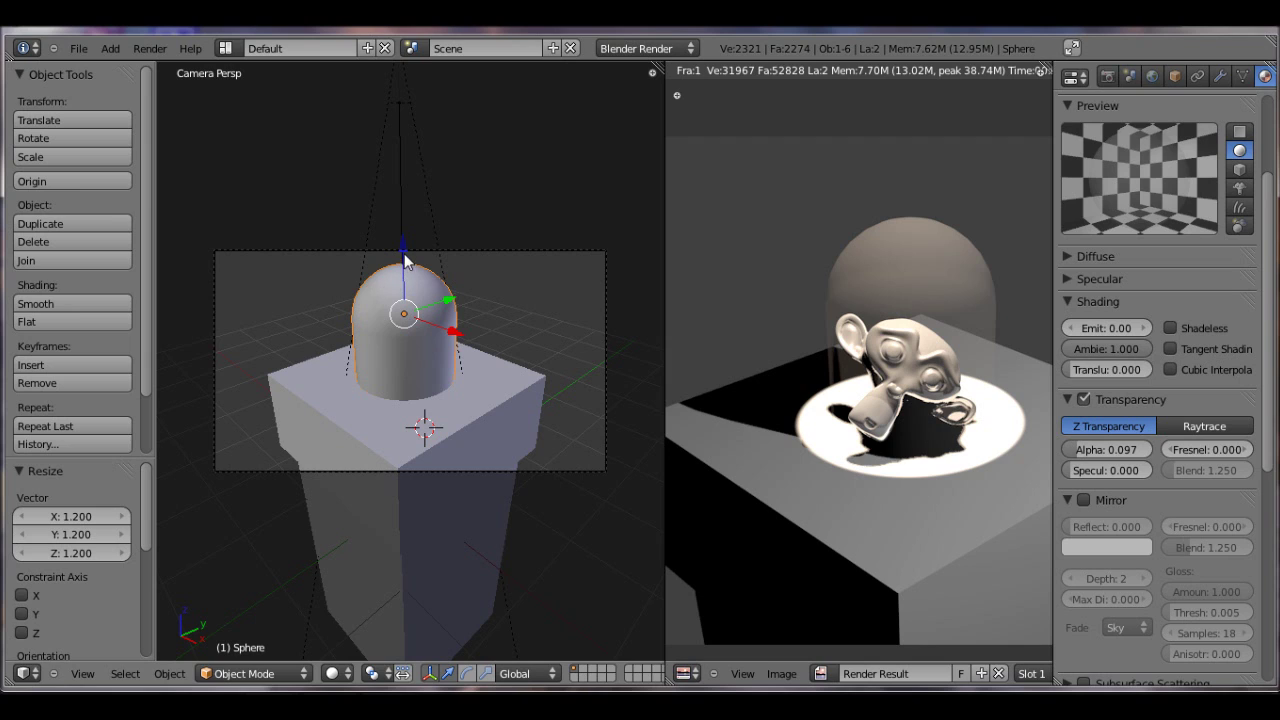
{"action": "left_click_drag", "start_coordinate": [404, 258], "coordinate": [408, 242]}
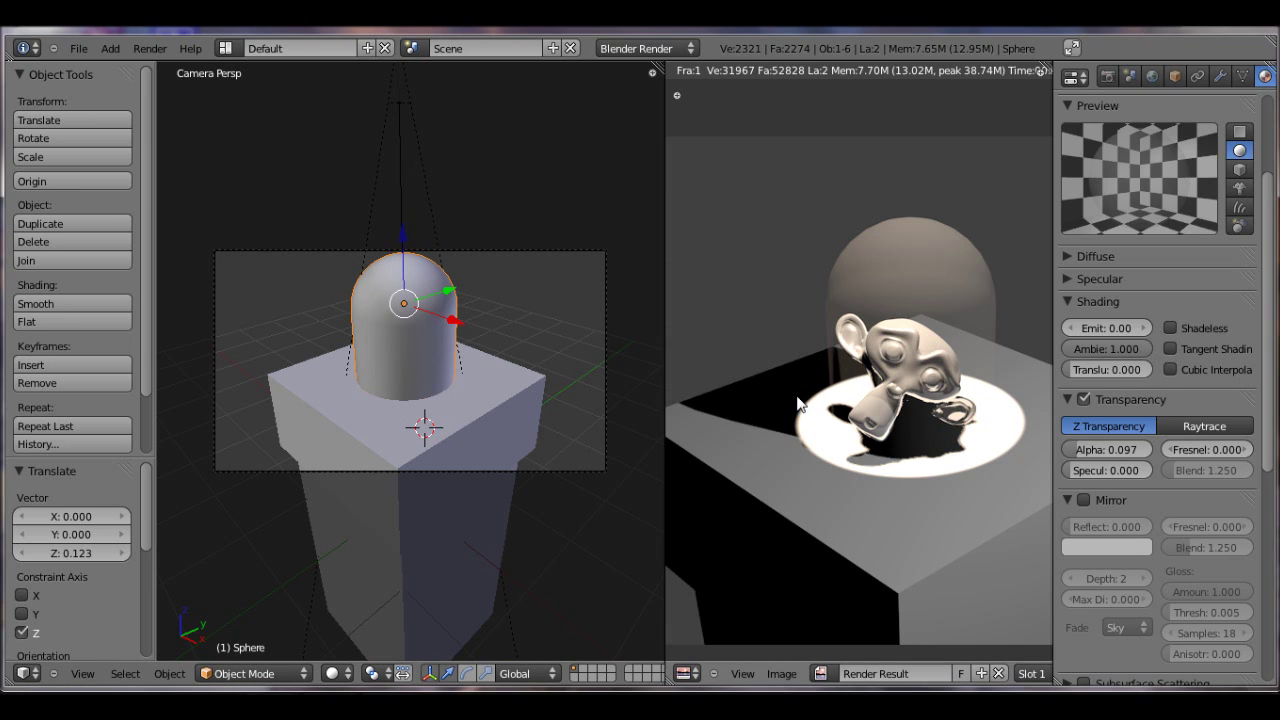
{"action": "key", "text": "F12"}
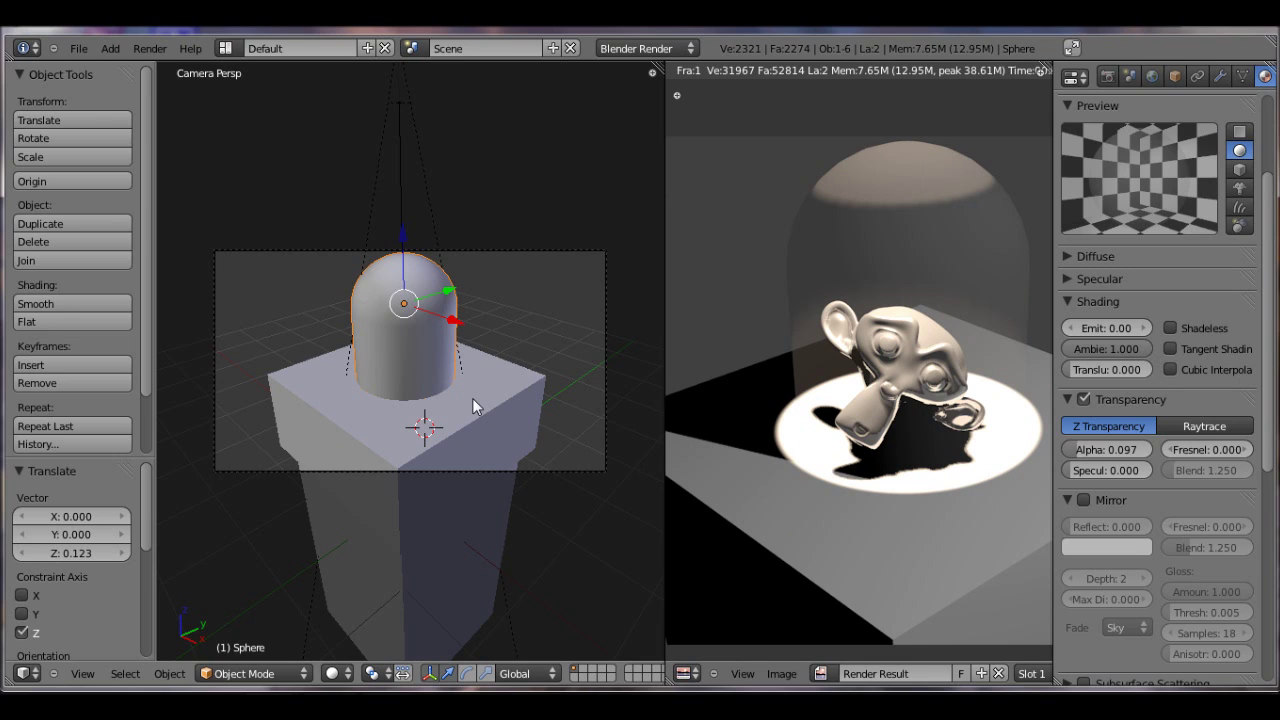
{"action": "right_click", "coordinate": [366, 418]}
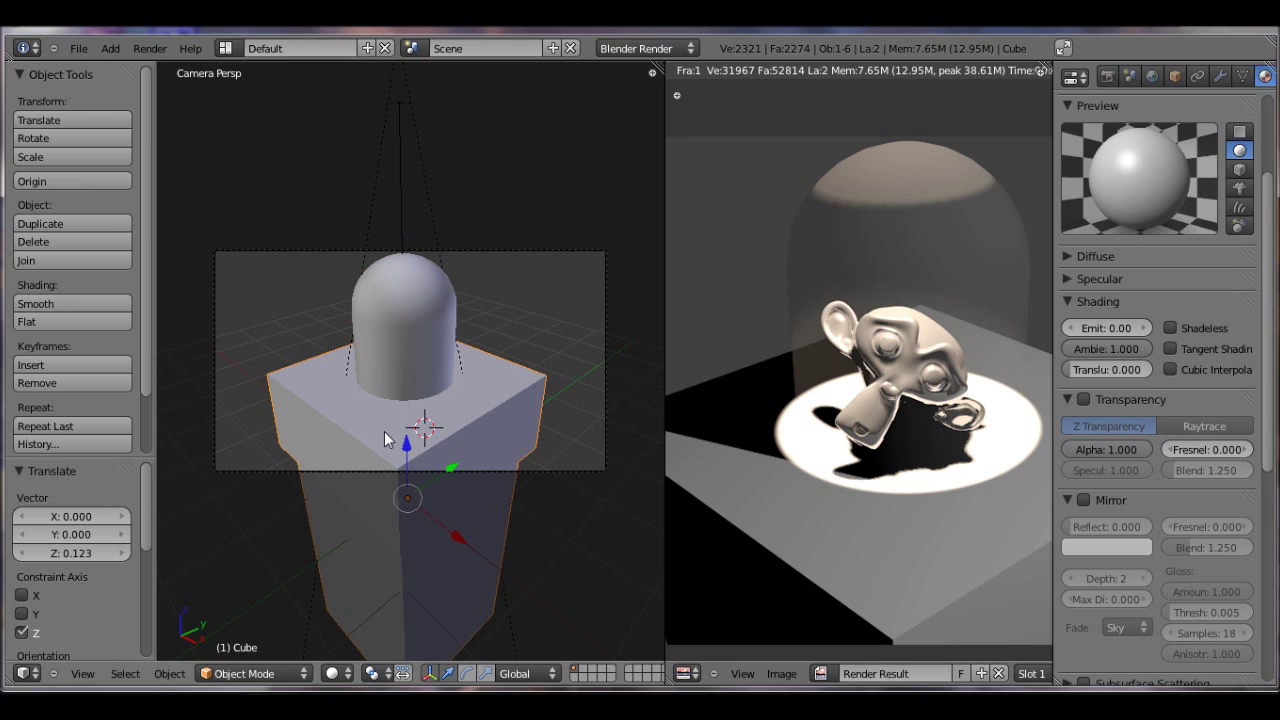
- Separate the podium's top face by selection into a new object, Cube.001
{"action": "key", "text": "Tab"}
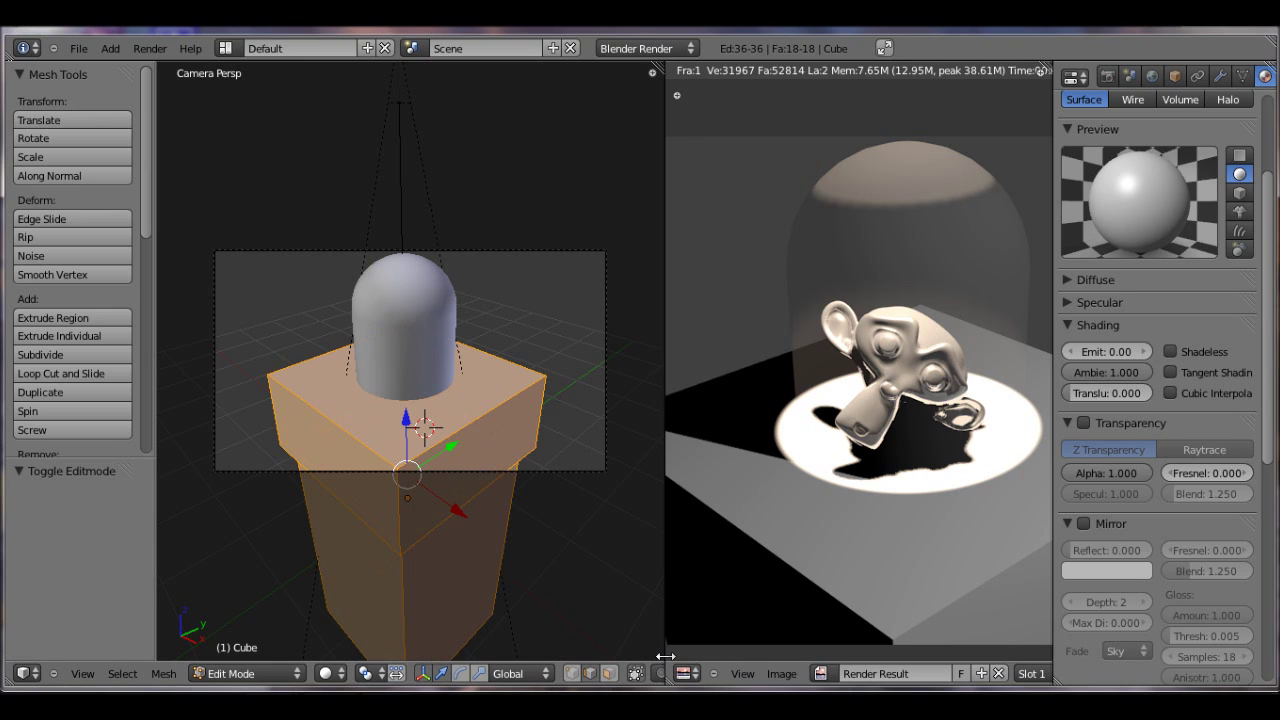
{"action": "left_click_drag", "start_coordinate": [663, 657], "coordinate": [928, 678]}
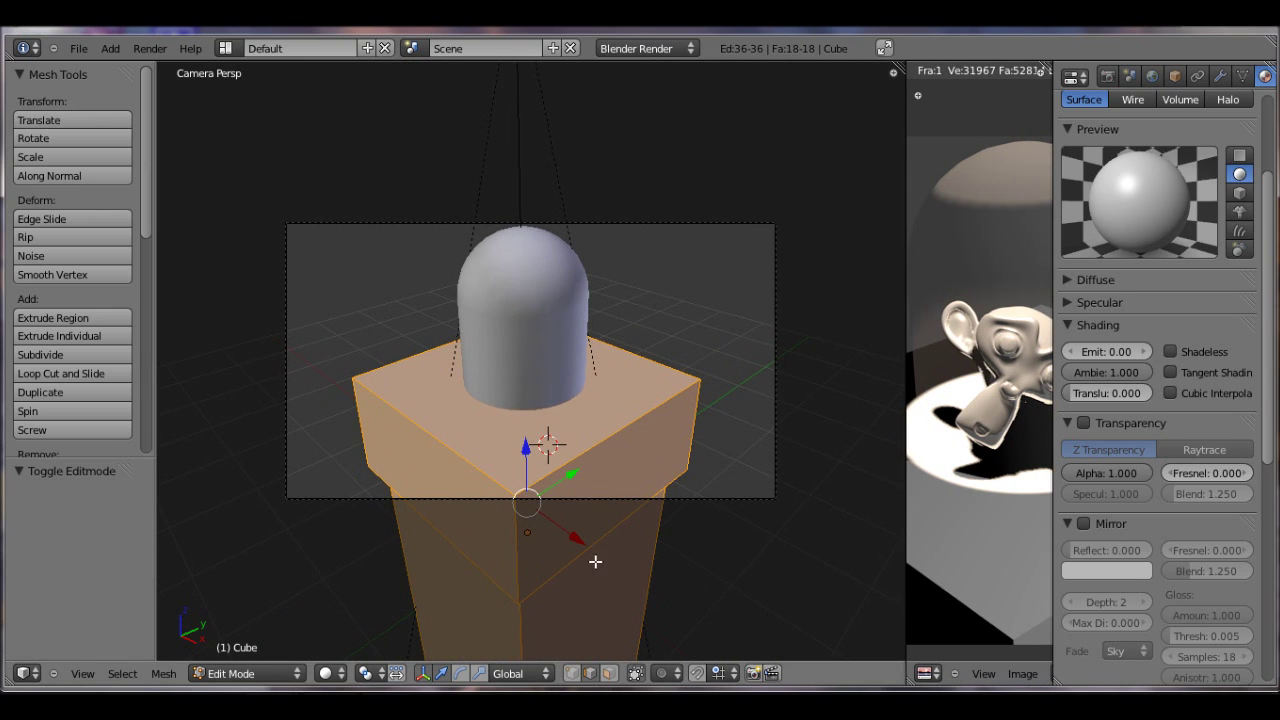
{"action": "left_click", "coordinate": [610, 675]}
{"action": "right_click", "coordinate": [491, 418]}
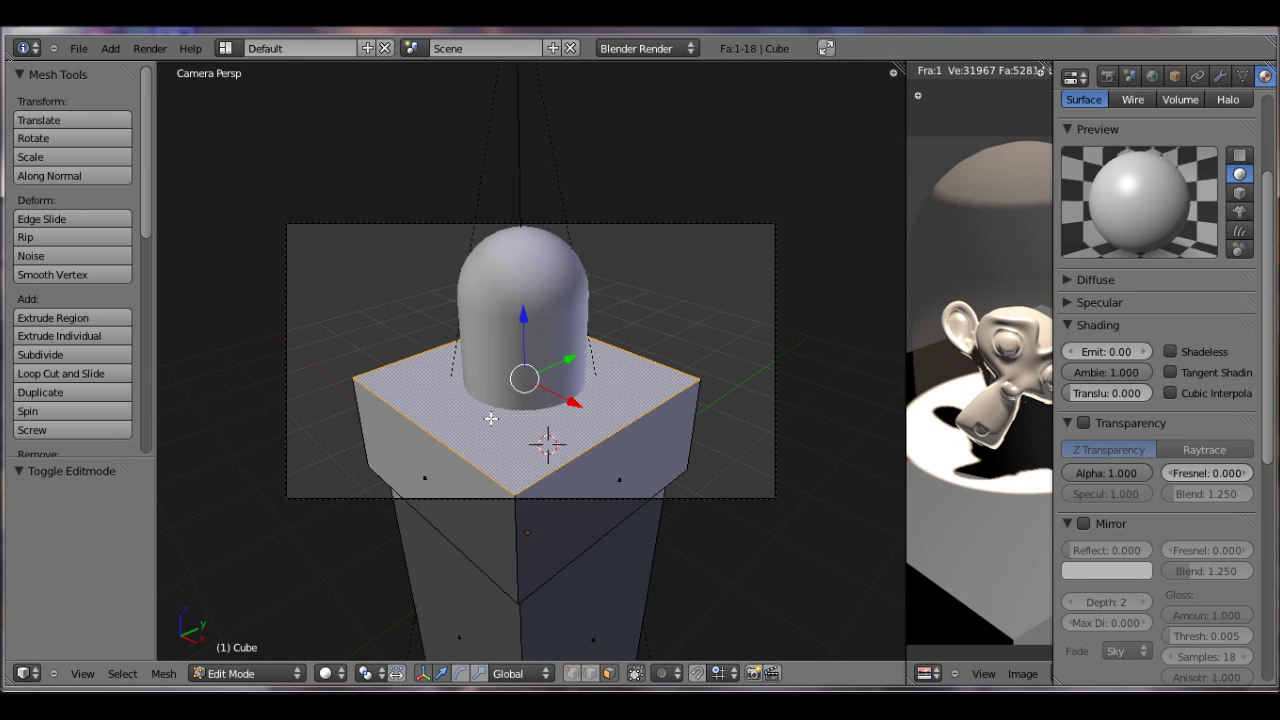
{"action": "key", "text": "p"}
{"action": "left_click", "coordinate": [491, 418]}
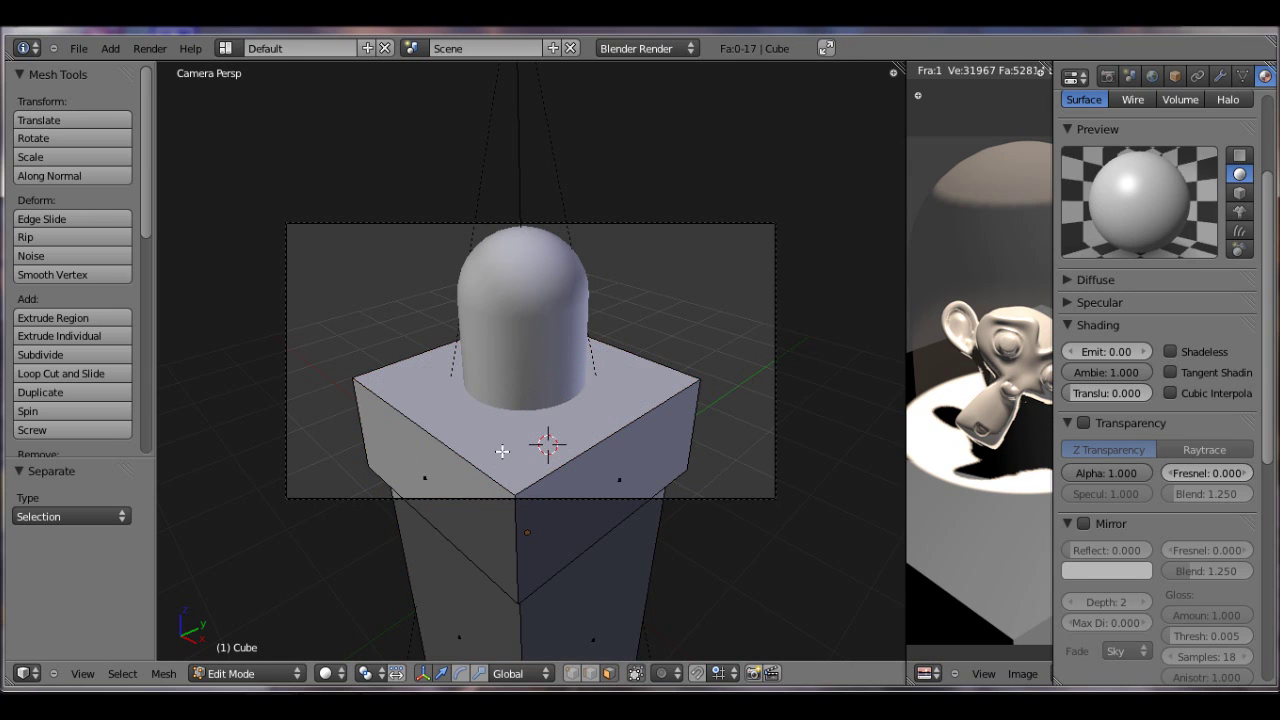
{"action": "key", "text": "Tab"}
{"action": "right_click", "coordinate": [543, 447]}
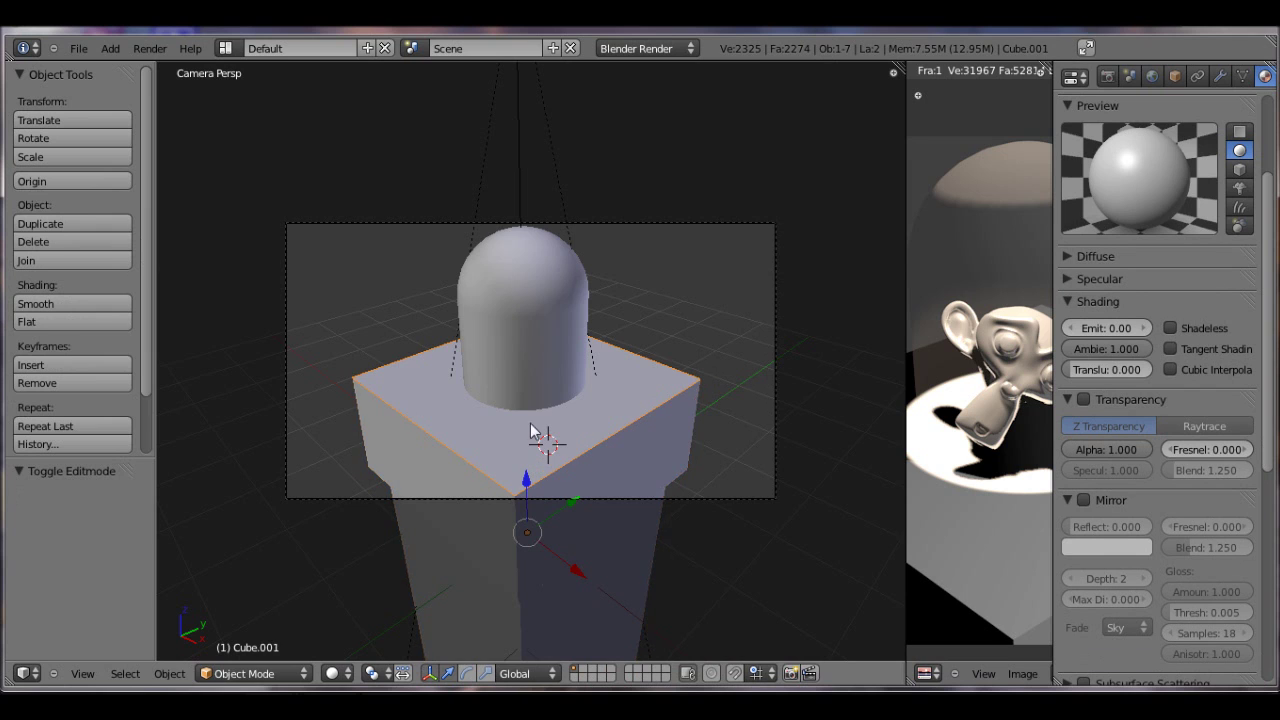
{"action": "mouse_move", "coordinate": [537, 443]}
{"action": "middle_mouse_down"}
{"action": "mouse_move", "coordinate": [434, 417]}
{"action": "mouse_move", "coordinate": [557, 427]}
{"action": "mouse_move", "coordinate": [547, 430]}
{"action": "middle_mouse_up"}
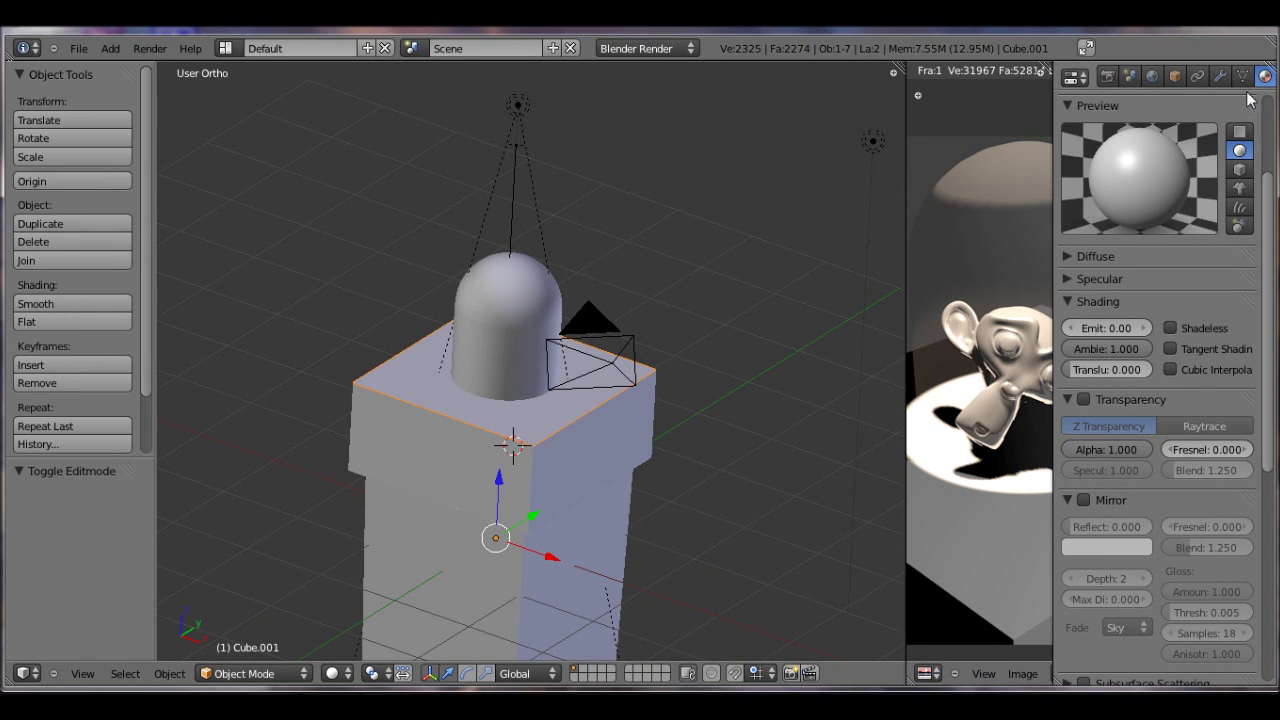
- Replace Cube.001's shared material with a brand-new material of its own
{"action": "scroll", "coordinate": [1195, 150], "scroll_direction": "down", "scroll_amount": 2}
{"action": "scroll", "coordinate": [1191, 194], "scroll_direction": "up", "scroll_amount": 5}
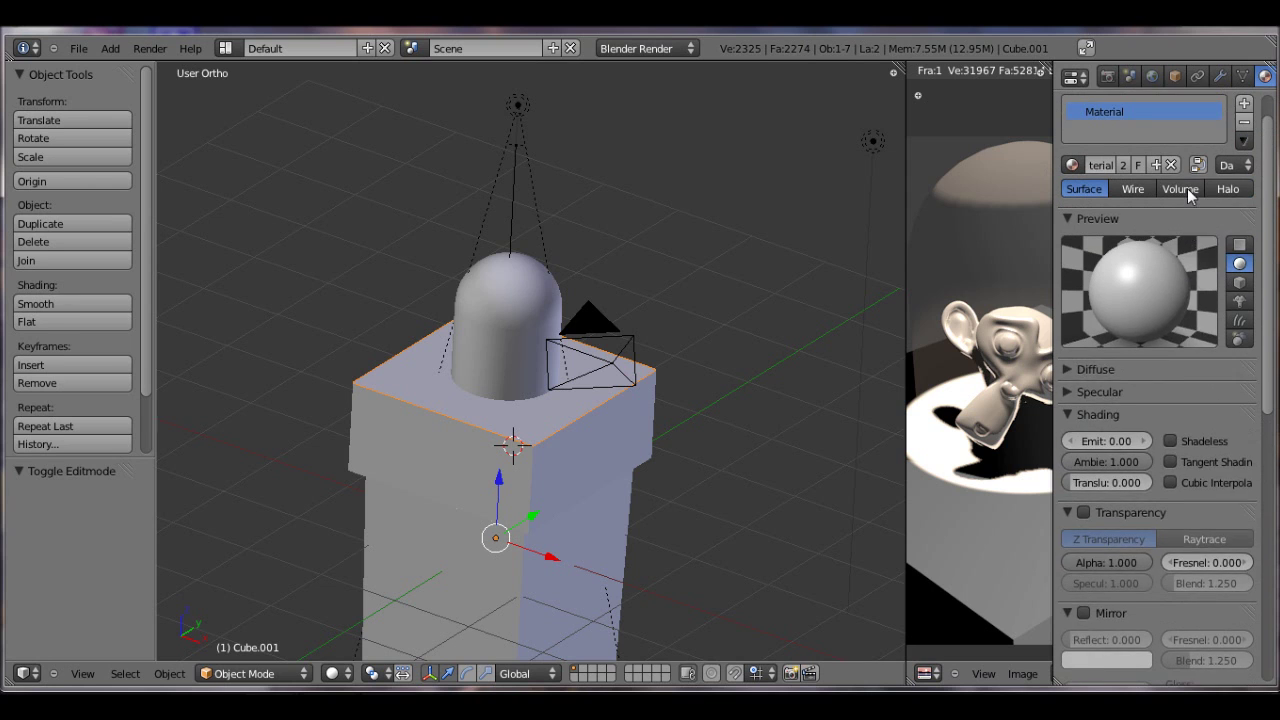
{"action": "left_click", "coordinate": [1136, 204]}
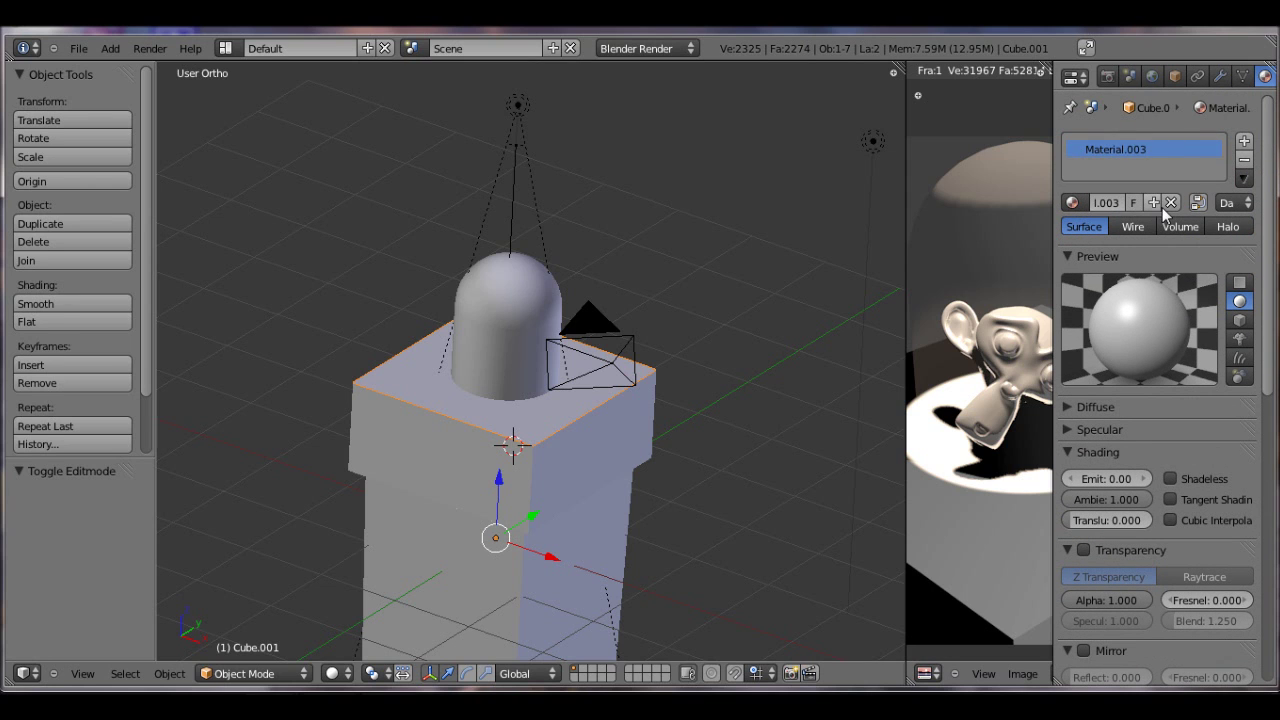
{"action": "scroll", "coordinate": [1171, 207], "scroll_direction": "down", "scroll_amount": 5}
{"action": "scroll", "coordinate": [1171, 207], "scroll_direction": "up", "scroll_amount": 5}
{"action": "left_click", "coordinate": [1171, 203]}
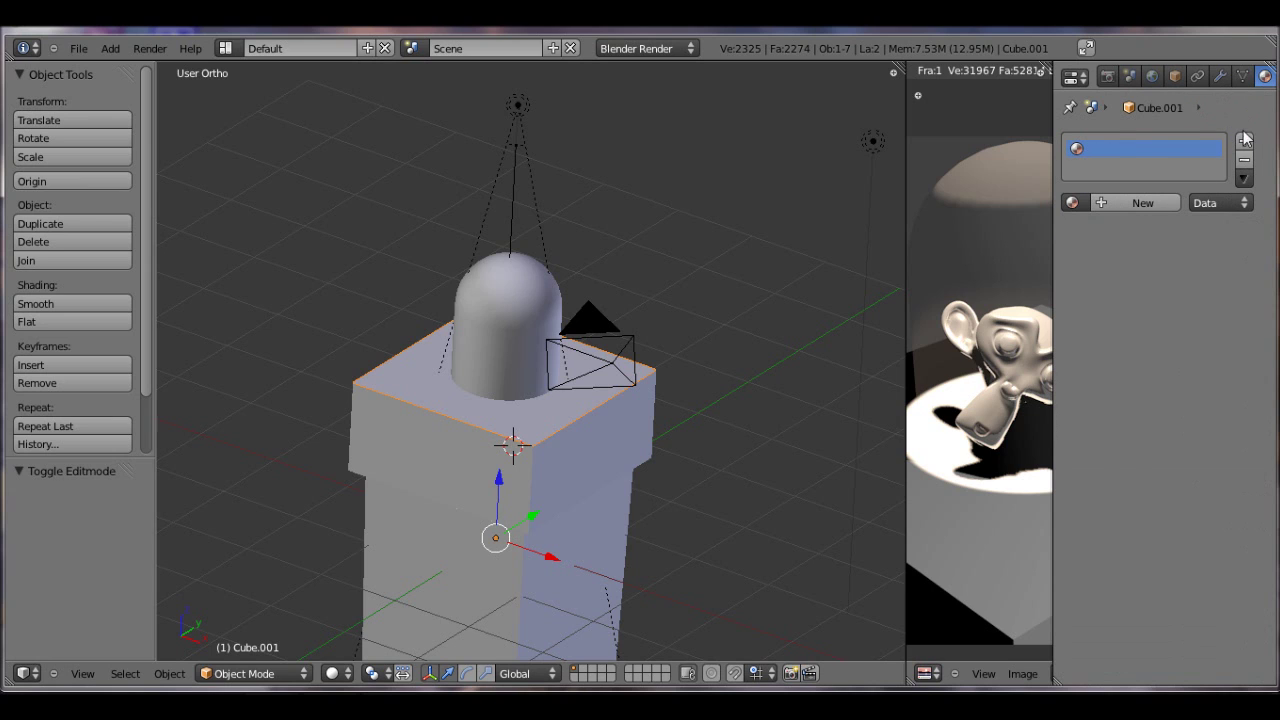
{"action": "left_click", "coordinate": [1157, 201]}
- Enable mirror at 0.333 reflectivity with a darker grey mirror colour
{"action": "scroll", "coordinate": [1149, 384], "scroll_direction": "down", "scroll_amount": 5}
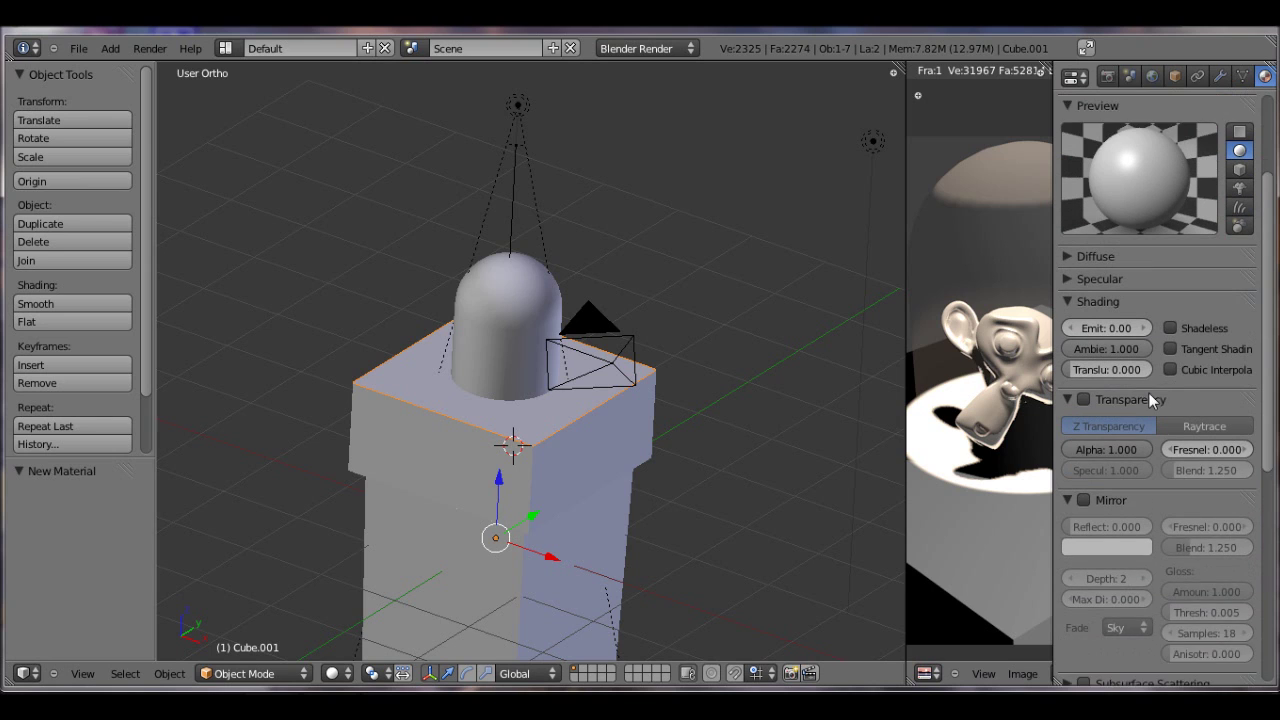
{"action": "left_click", "coordinate": [1084, 462]}
{"action": "left_click_drag", "start_coordinate": [1097, 488], "coordinate": [1116, 502]}
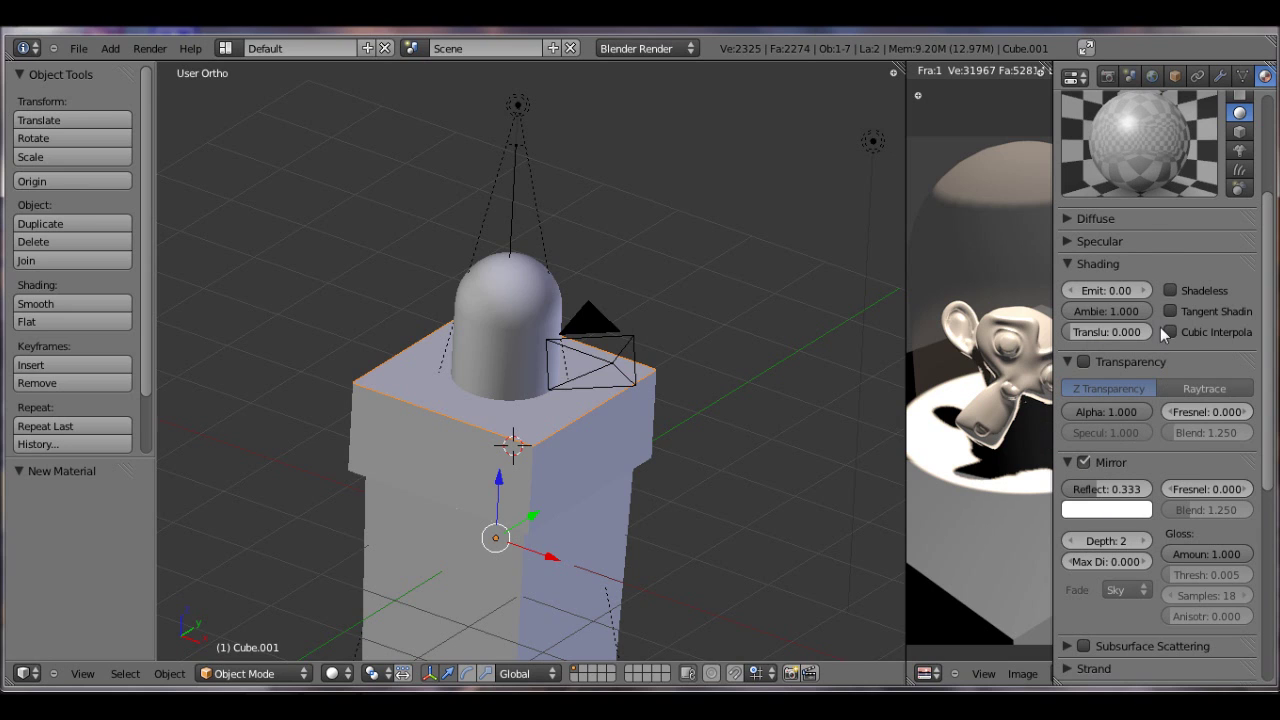
{"action": "left_click", "coordinate": [1144, 509]}
{"action": "left_click_drag", "start_coordinate": [1139, 318], "coordinate": [1069, 331]}
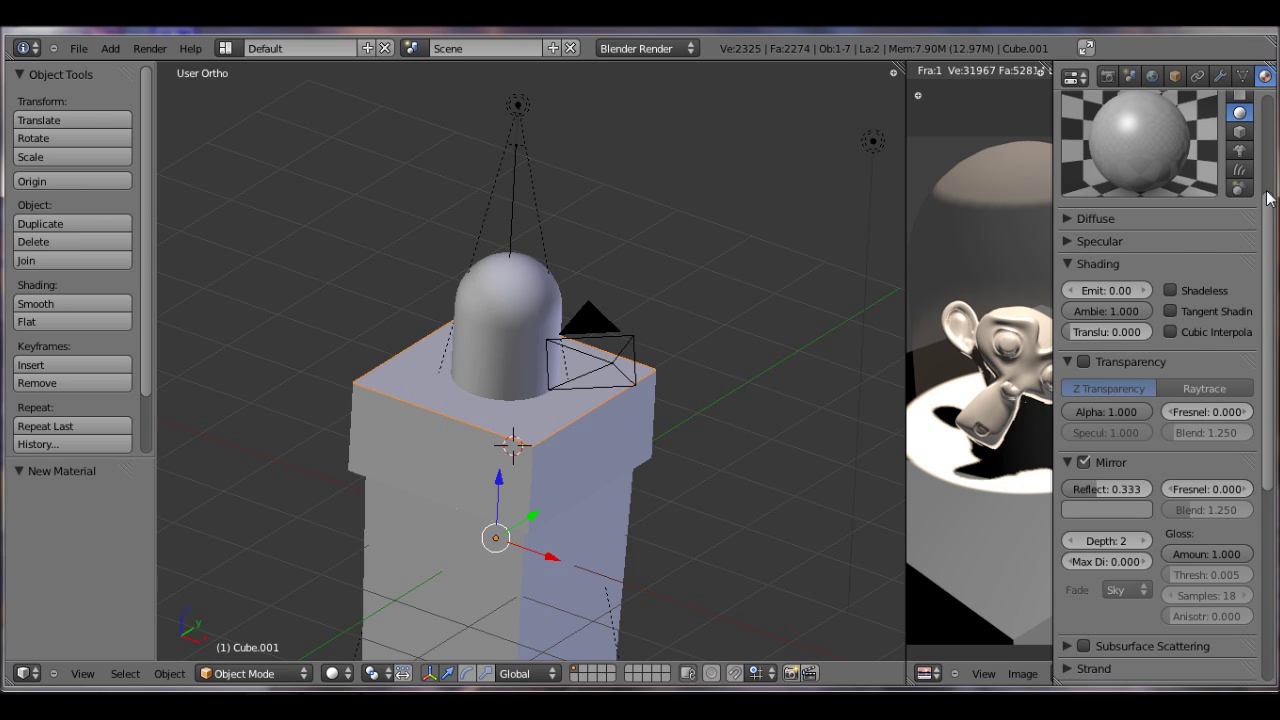
{"action": "scroll", "coordinate": [1268, 198], "scroll_direction": "up", "scroll_amount": 2}
{"action": "left_click_drag", "start_coordinate": [1045, 107], "coordinate": [1039, 107]}
- Add an Image or Movie texture to Cube.001 loaded from Textures/marble.jpg
{"action": "left_click", "coordinate": [1271, 77]}
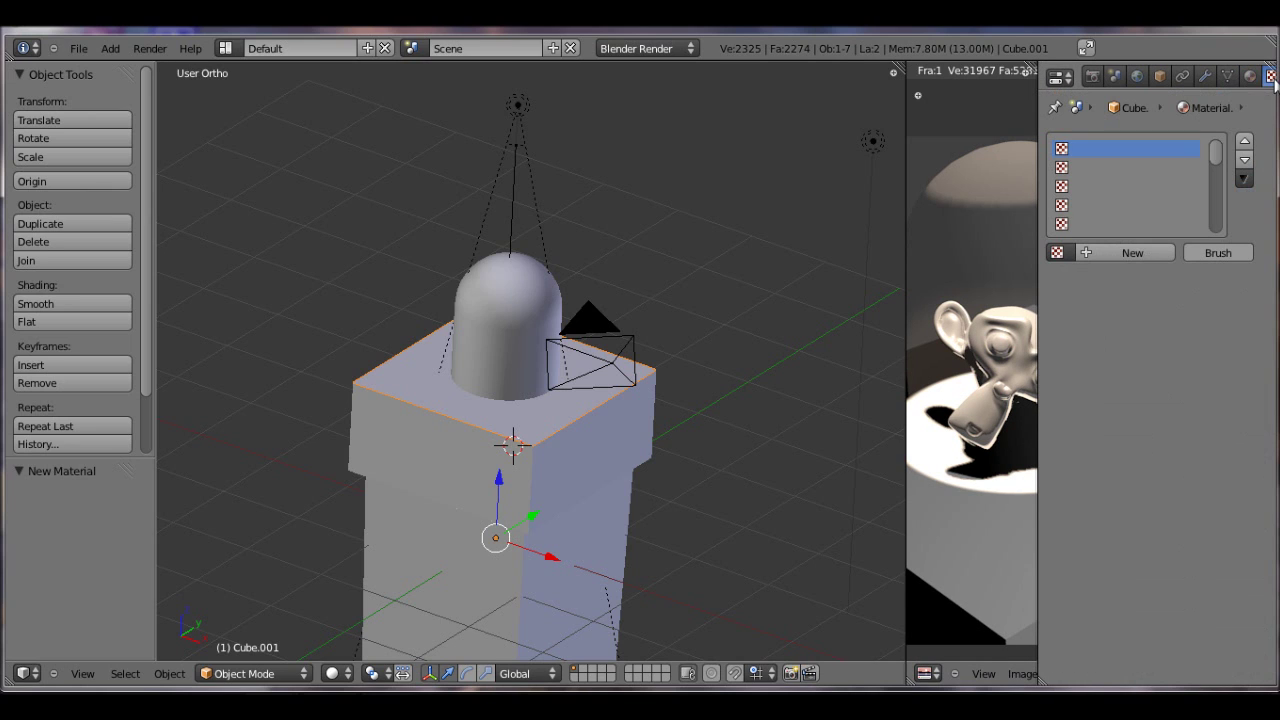
{"action": "left_click", "coordinate": [1137, 246]}
{"action": "left_click", "coordinate": [1169, 278]}
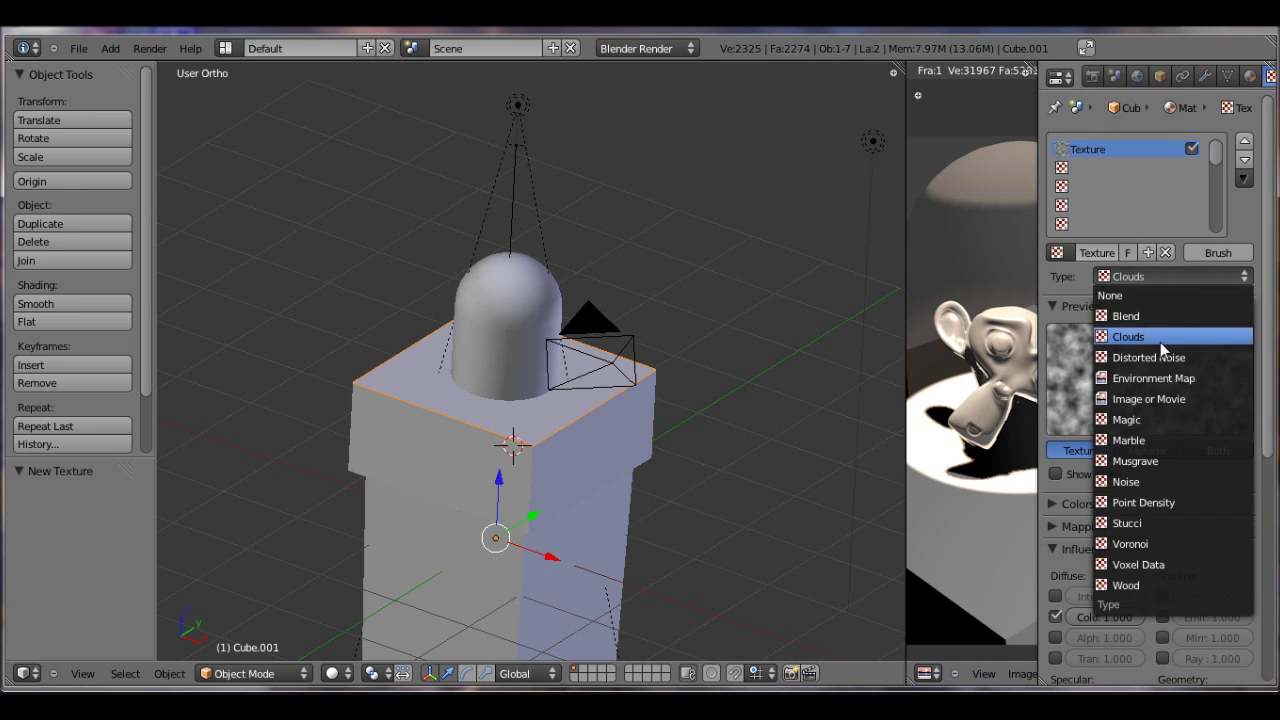
{"action": "left_click", "coordinate": [1193, 398]}
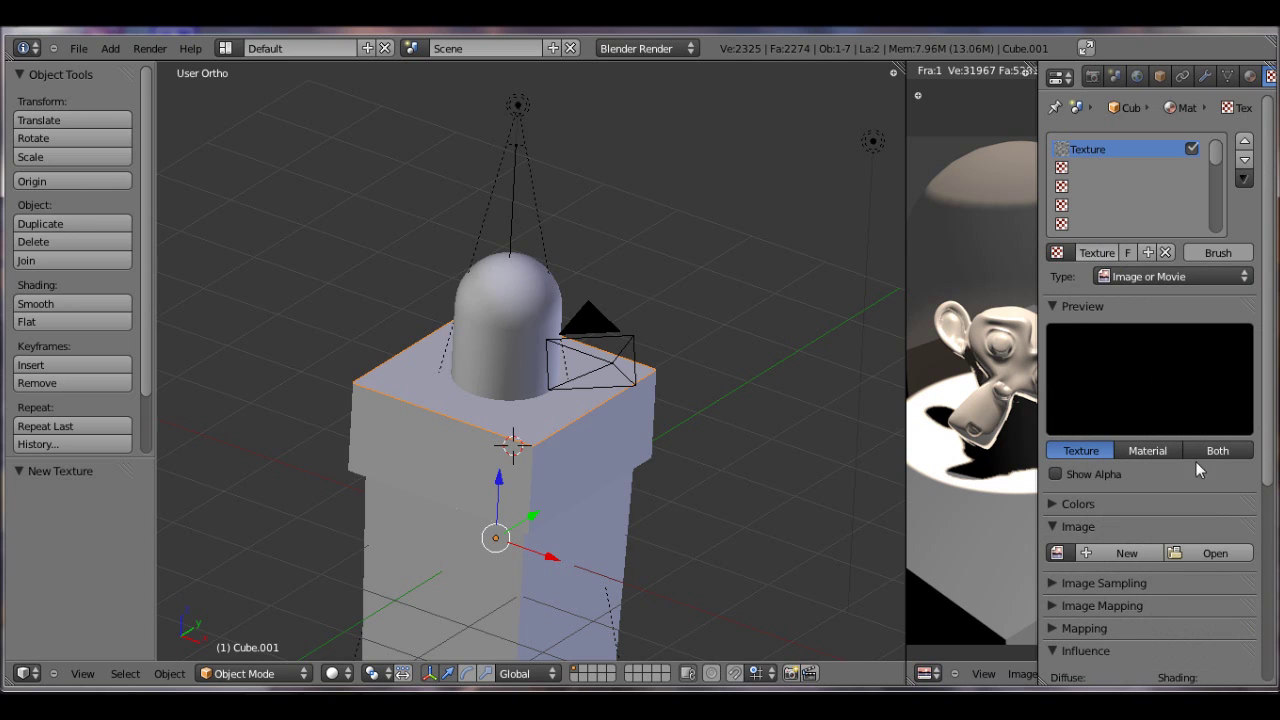
{"action": "left_click", "coordinate": [1210, 553]}
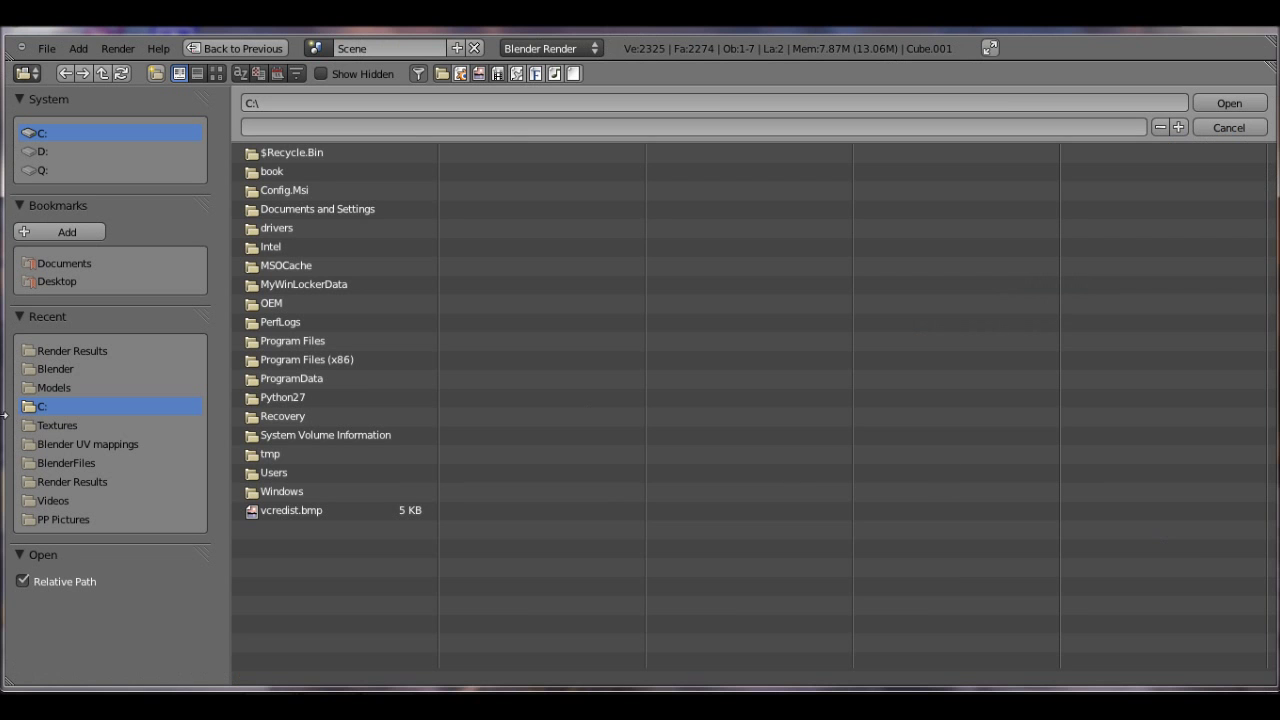
{"action": "left_click", "coordinate": [60, 426]}
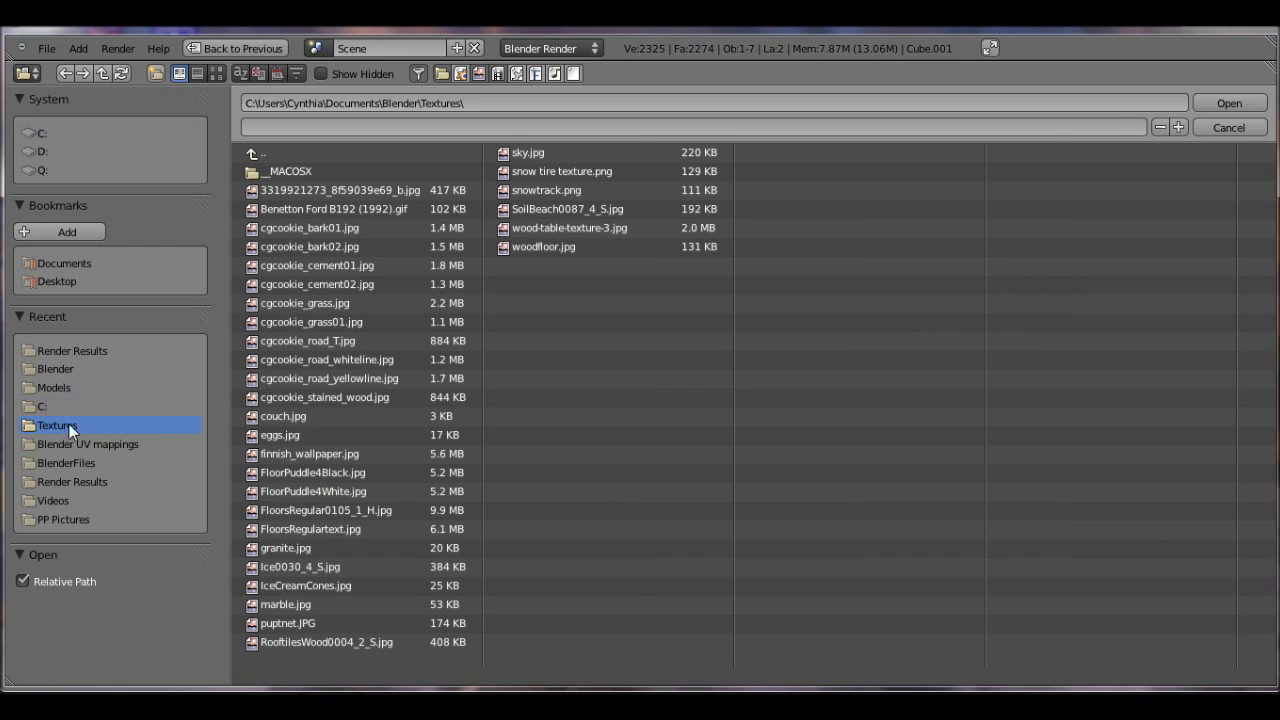
{"action": "double_click", "coordinate": [377, 606]}
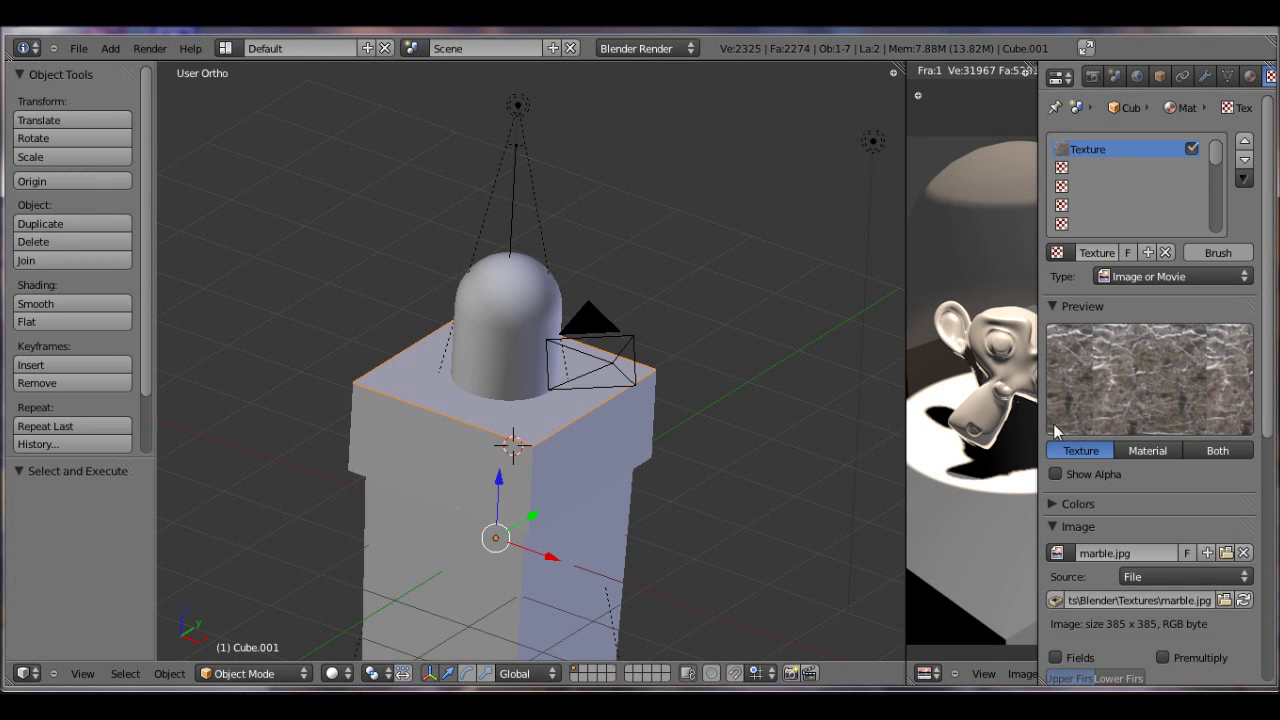
{"action": "left_click_drag", "start_coordinate": [1037, 420], "coordinate": [1178, 420]}
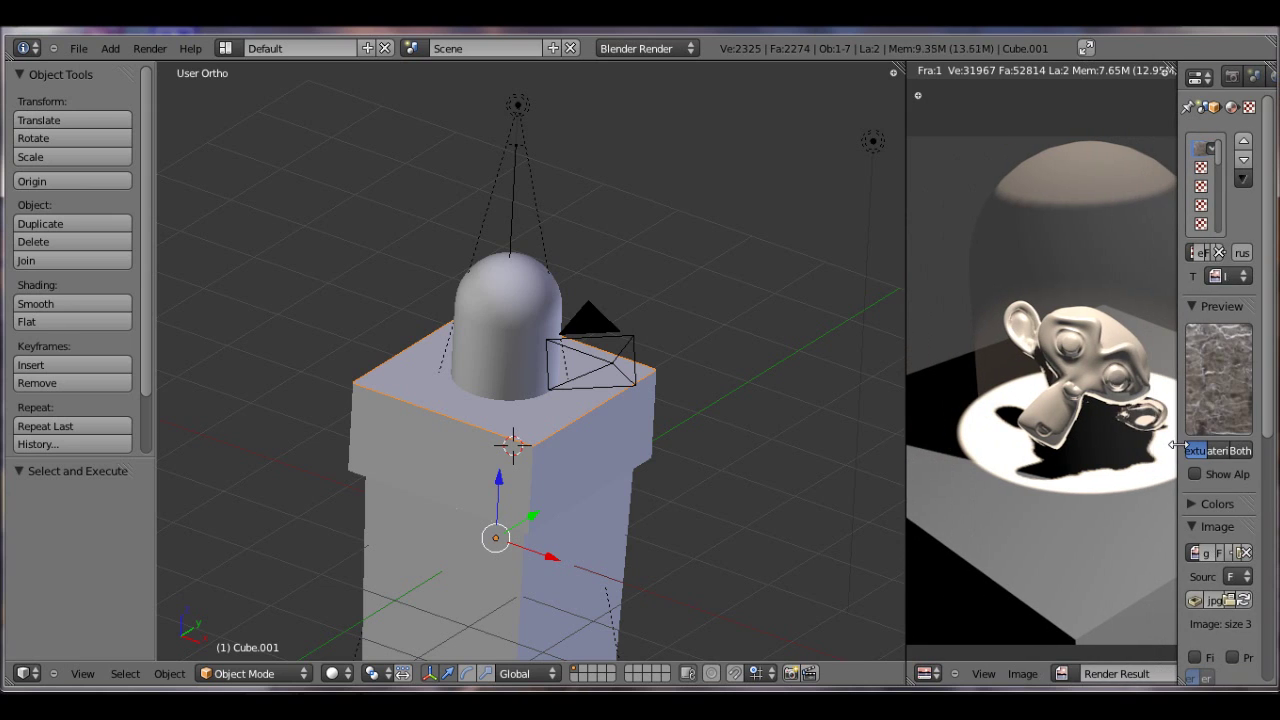
- Render the scene to show the brown marble texture on the podium top
{"action": "key", "text": "F12"}
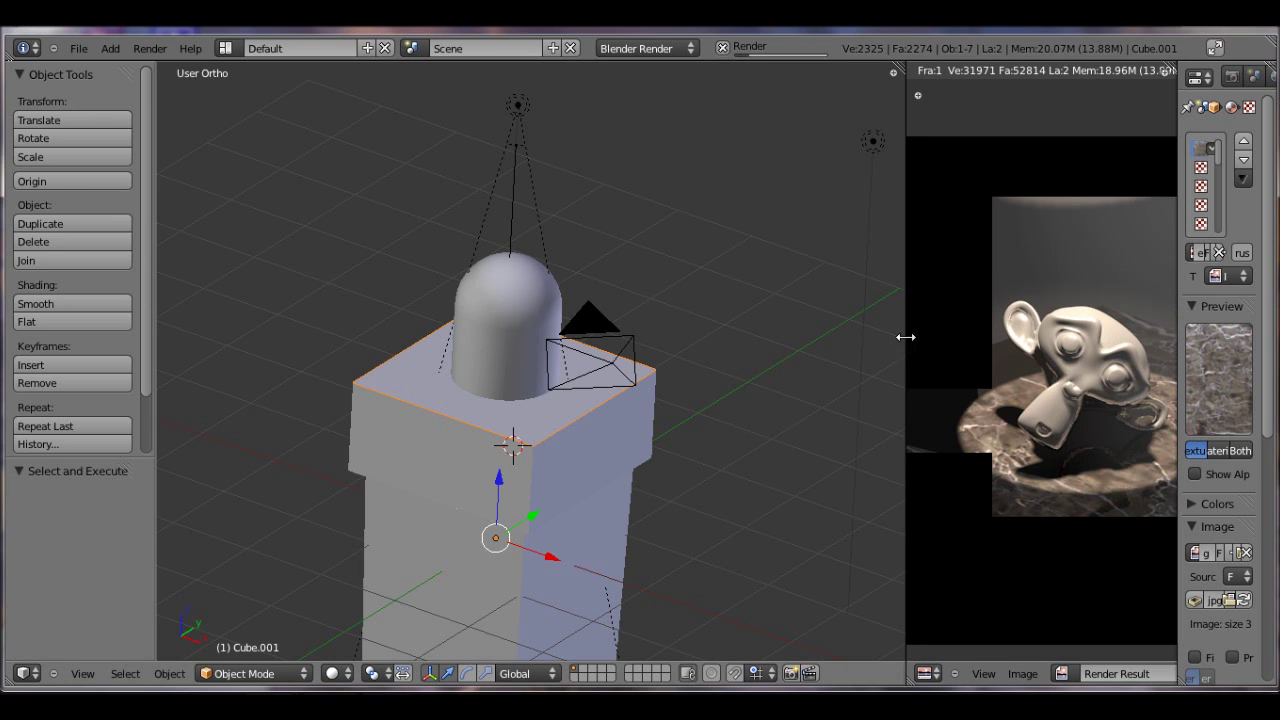
{"action": "left_click_drag", "start_coordinate": [904, 338], "coordinate": [556, 352]}
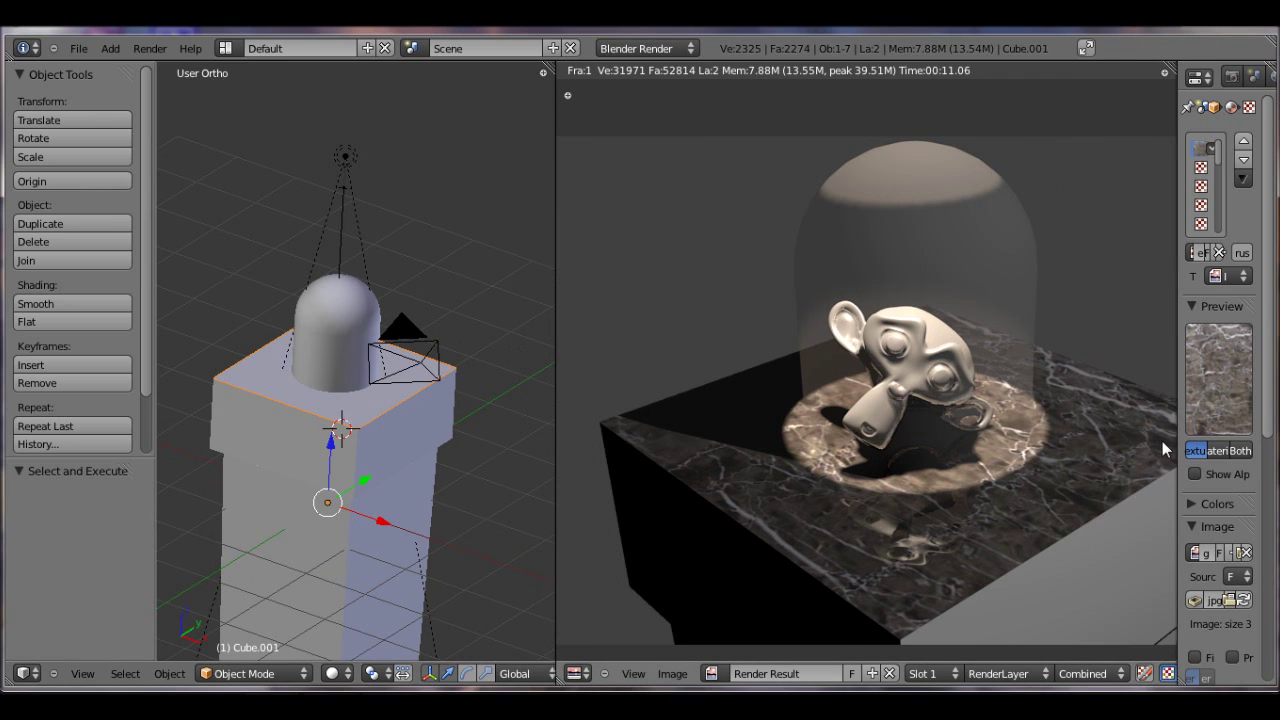
- Delete the extra lamp from the scene
{"action": "scroll", "coordinate": [437, 365], "scroll_direction": "down", "scroll_amount": 2}
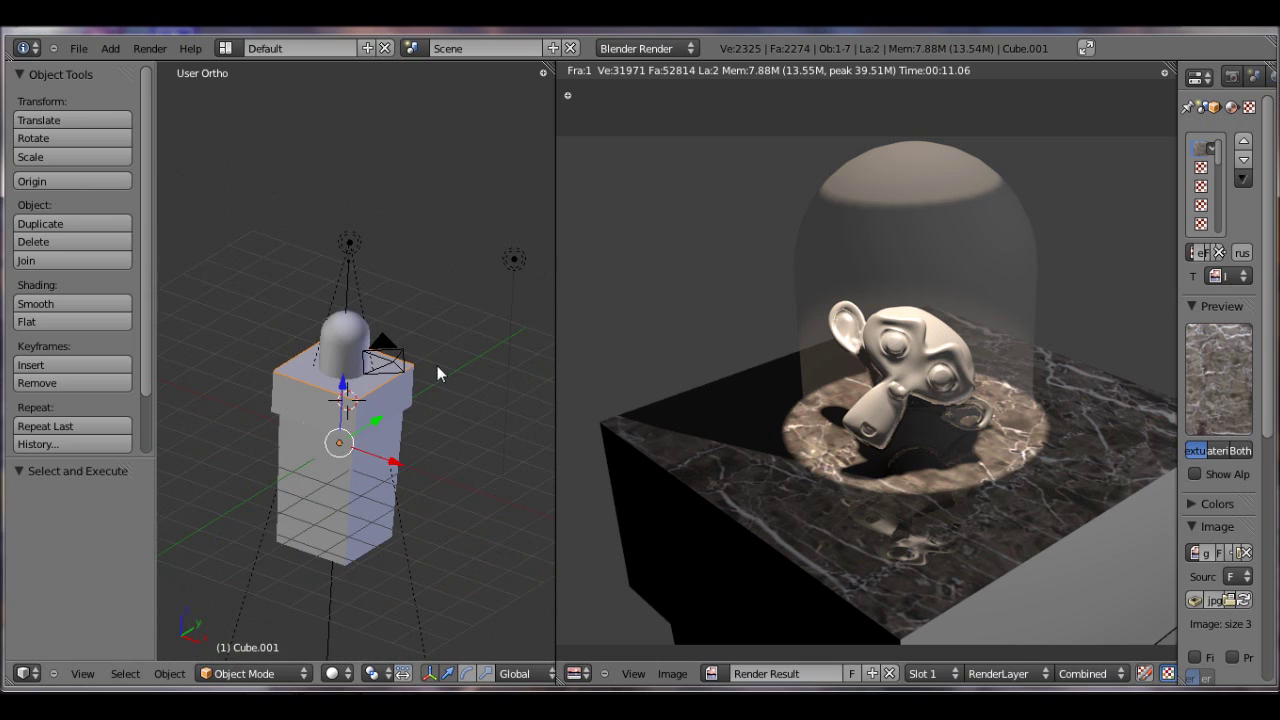
{"action": "right_click", "coordinate": [518, 262]}
{"action": "key", "text": "x"}
{"action": "left_click", "coordinate": [521, 259]}
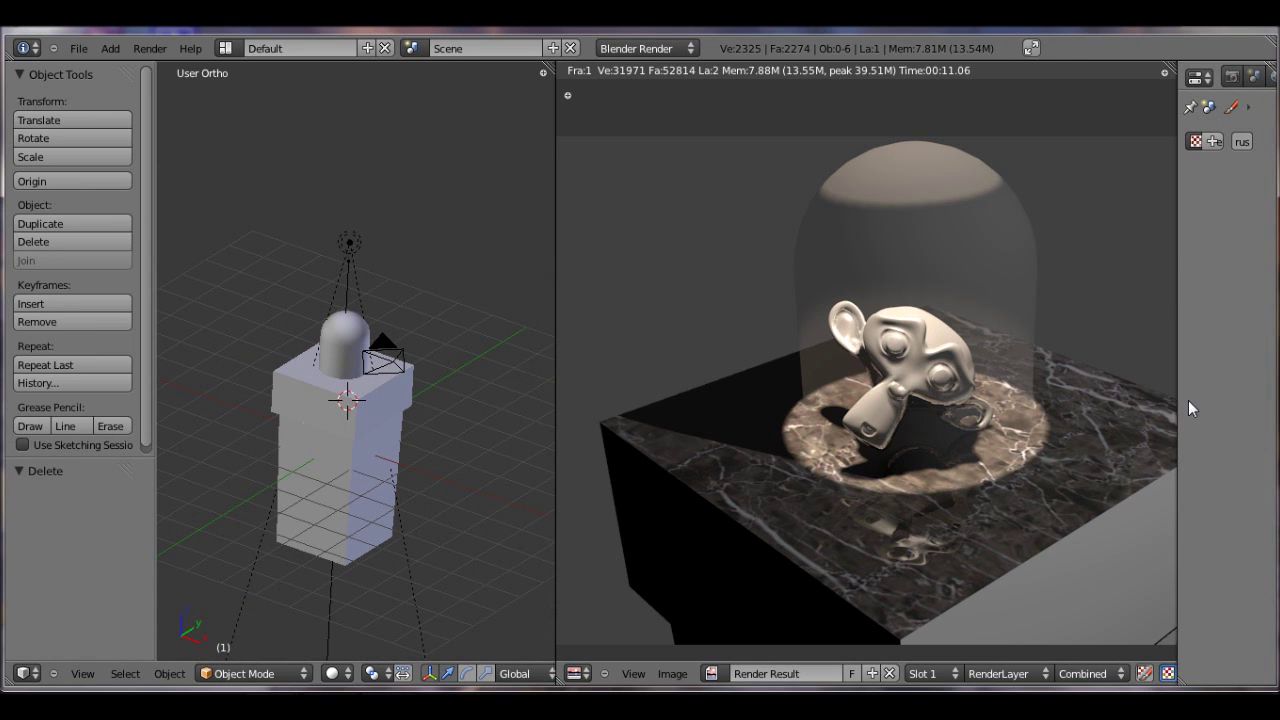
{"action": "left_click_drag", "start_coordinate": [1178, 402], "coordinate": [1036, 419]}
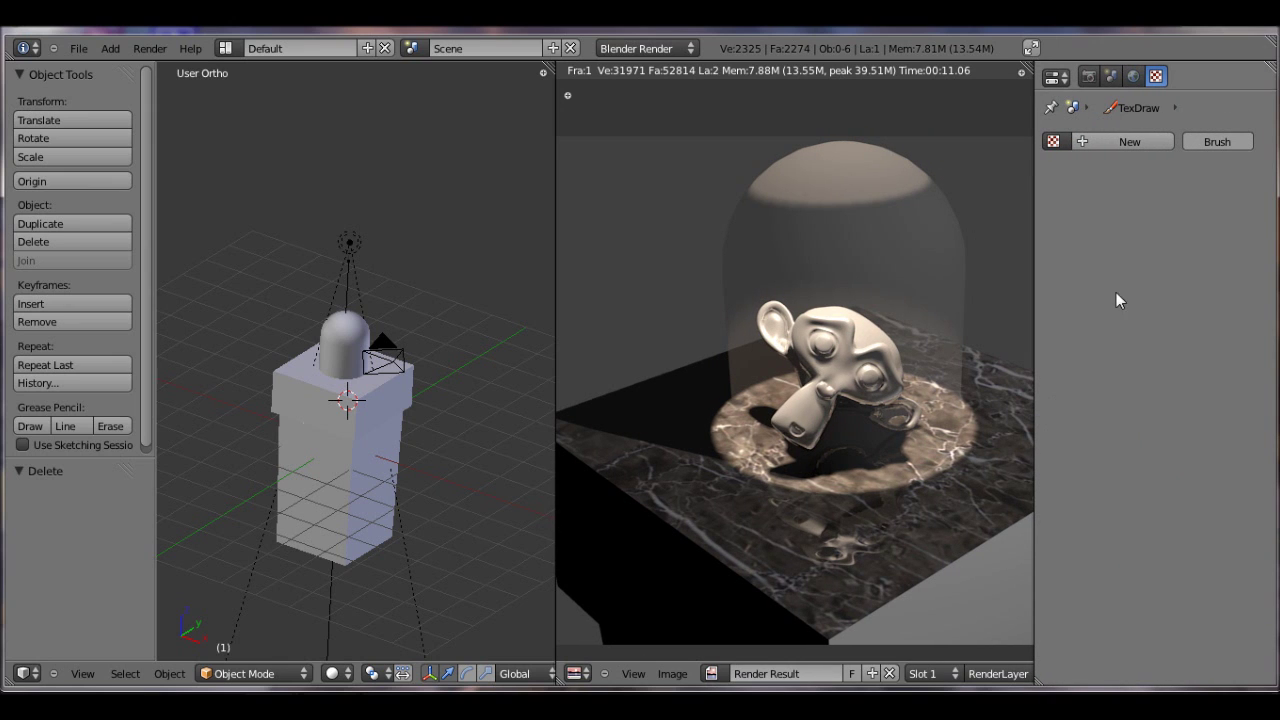
- Raise the marble top's mirror reflectivity from 0.333 to 0.450
{"action": "right_click", "coordinate": [408, 405]}
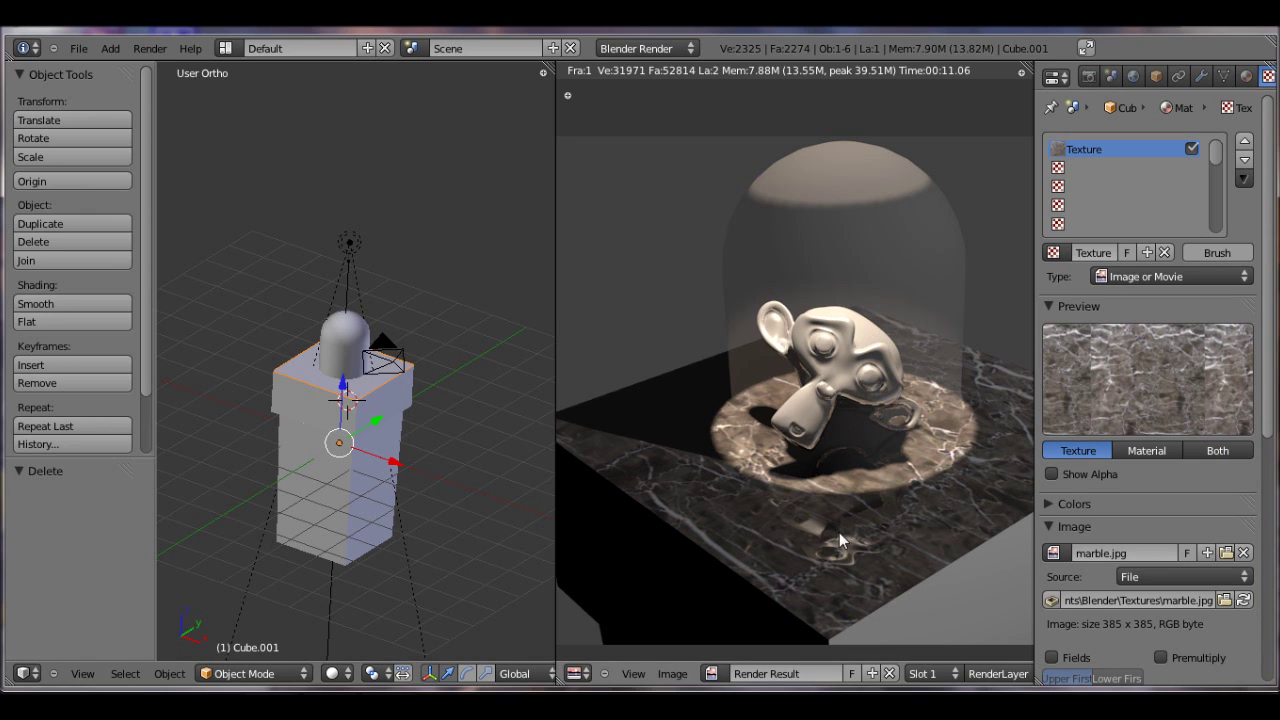
{"action": "scroll", "coordinate": [1086, 521], "scroll_direction": "down", "scroll_amount": 3}
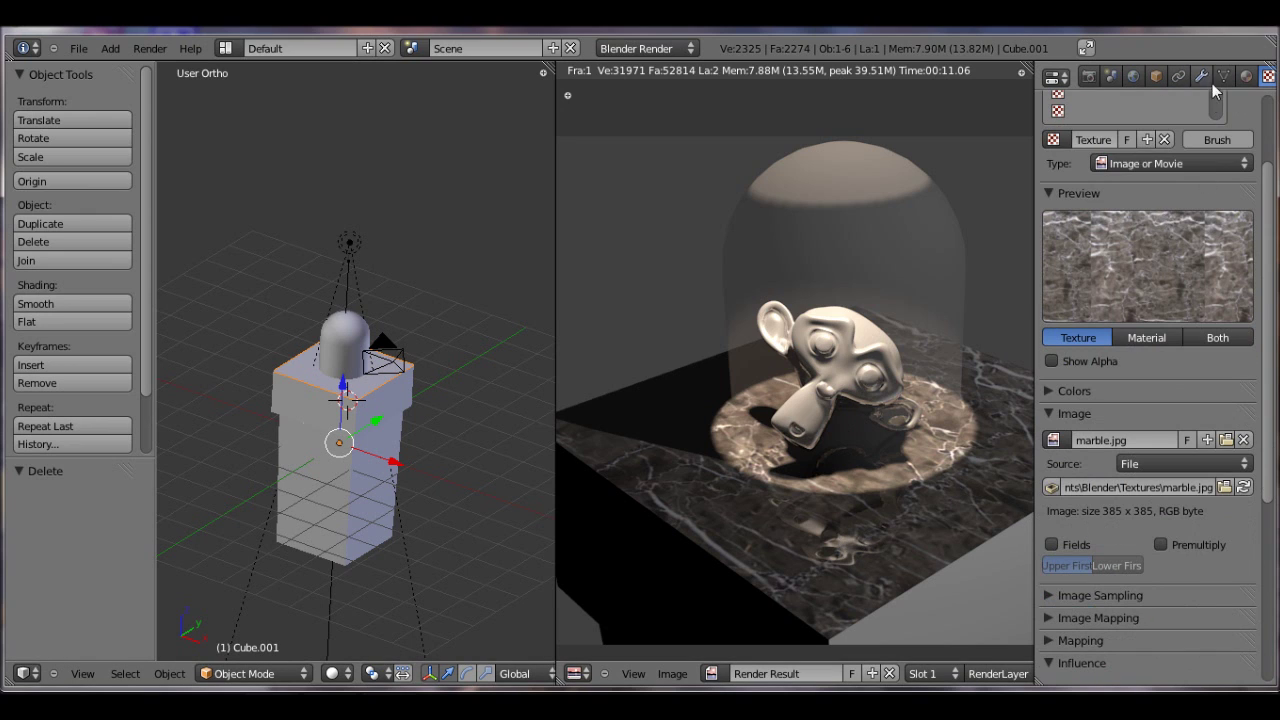
{"action": "left_click", "coordinate": [1245, 77]}
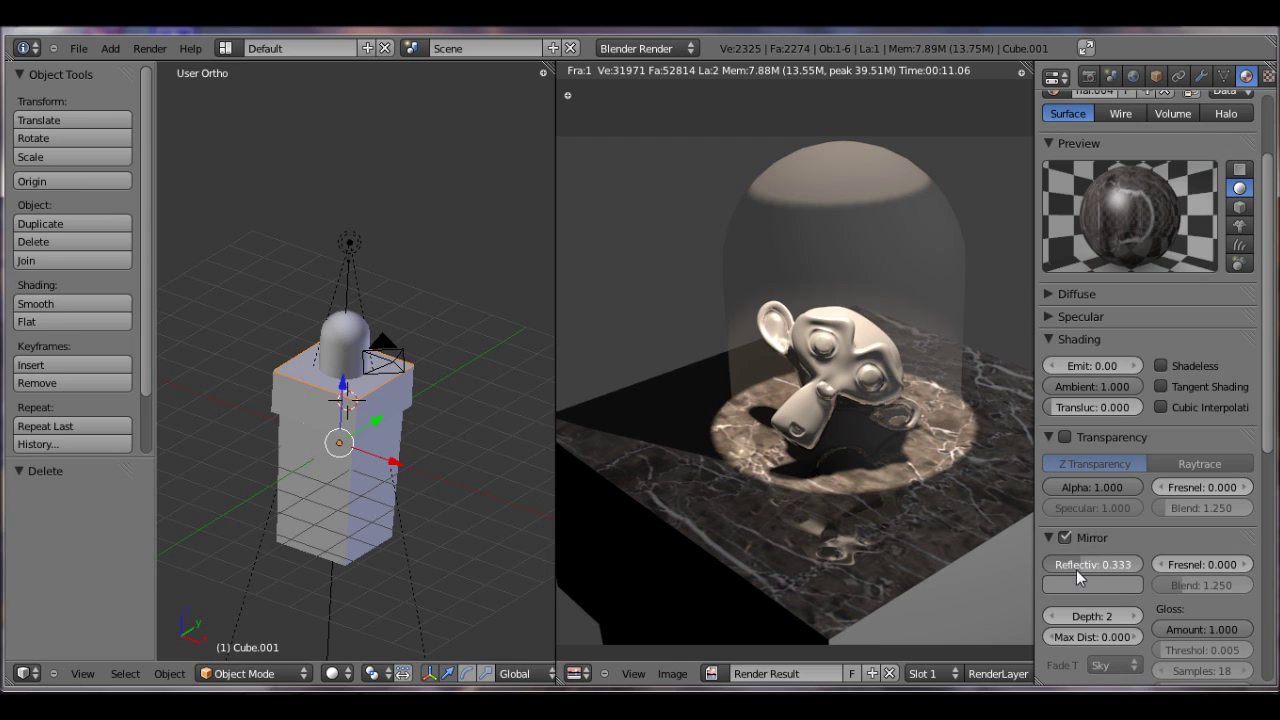
{"action": "left_click_drag", "start_coordinate": [1083, 573], "coordinate": [1090, 573]}
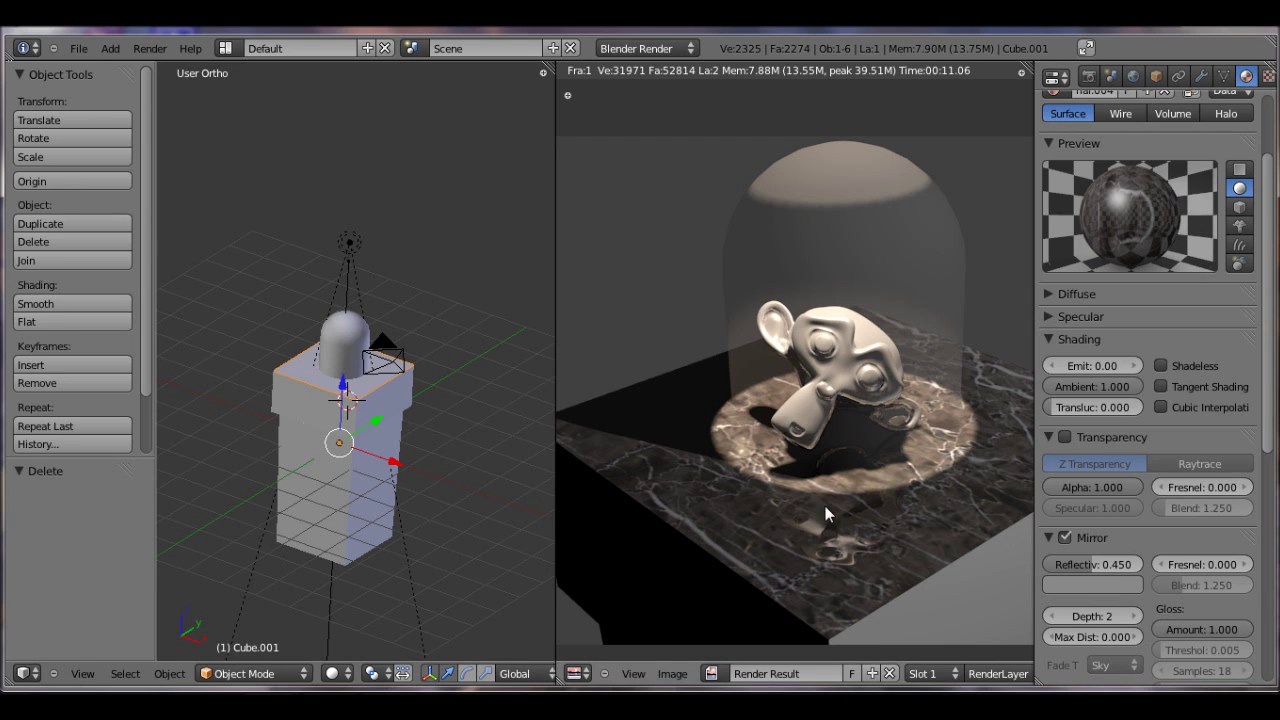
- Turn on the glass dome's mirror reflection at 0.320 and render again
{"action": "right_click", "coordinate": [349, 243]}
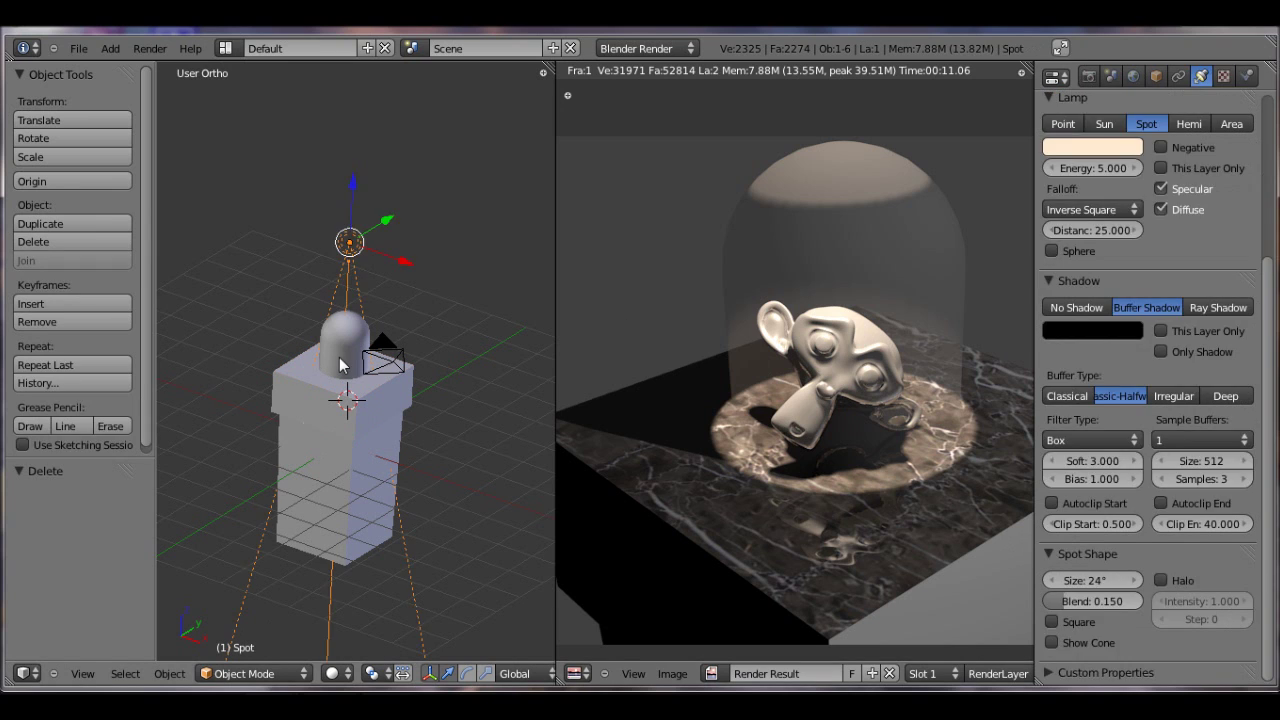
{"action": "right_click", "coordinate": [344, 330]}
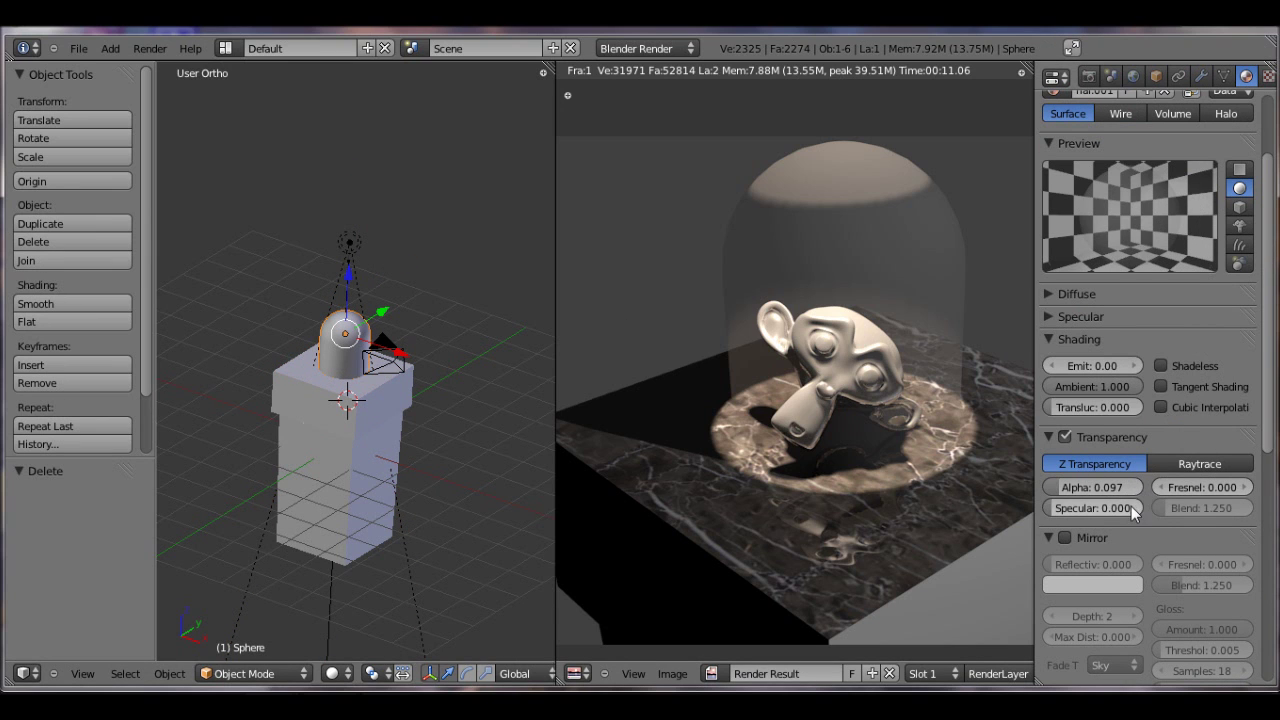
{"action": "scroll", "coordinate": [1097, 472], "scroll_direction": "down", "scroll_amount": 2}
{"action": "left_click", "coordinate": [1074, 459]}
{"action": "scroll", "coordinate": [1106, 462], "scroll_direction": "up", "scroll_amount": 1}
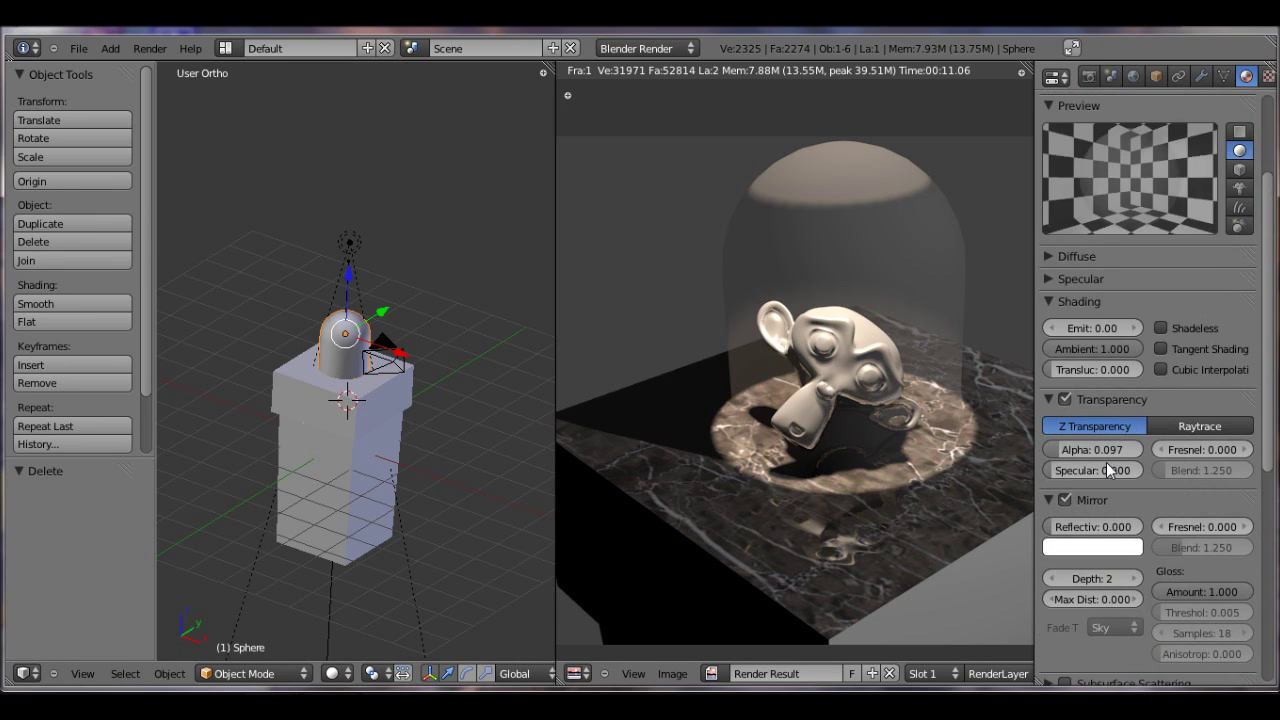
{"action": "scroll", "coordinate": [1118, 537], "scroll_direction": "up", "scroll_amount": 1}
{"action": "left_click_drag", "start_coordinate": [1087, 570], "coordinate": [1110, 575]}
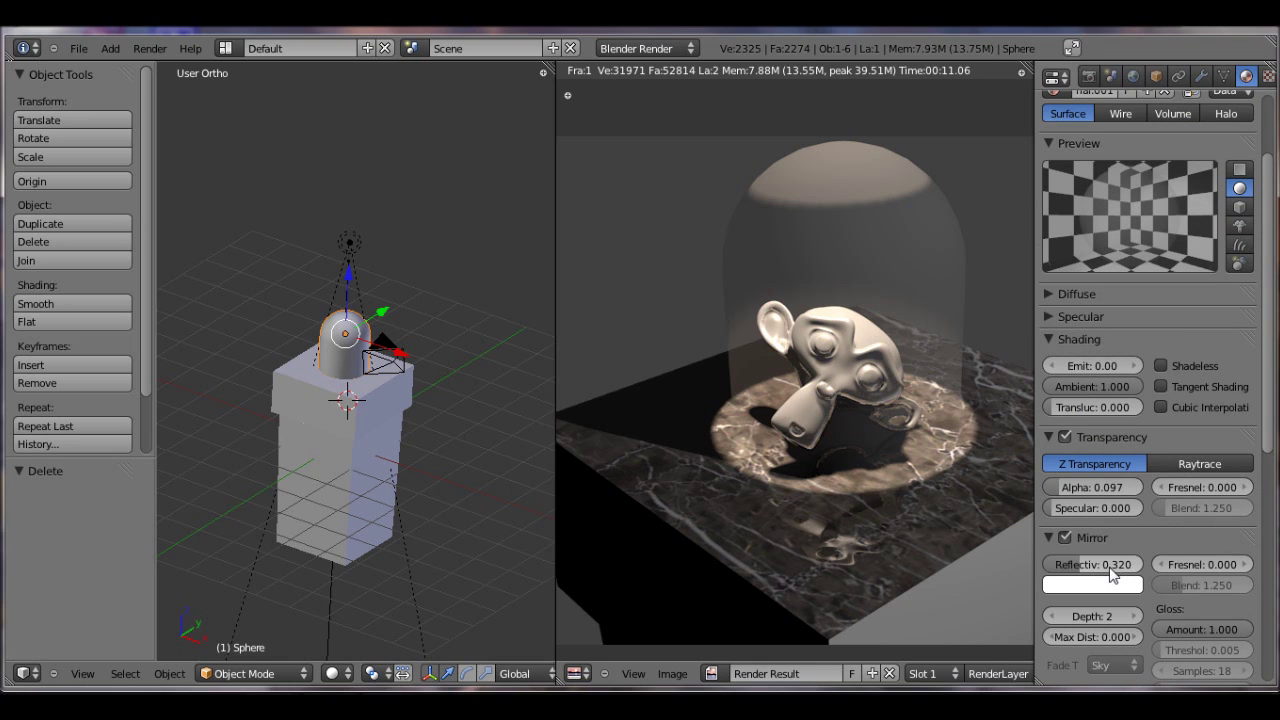
{"action": "left_click", "coordinate": [1108, 574]}
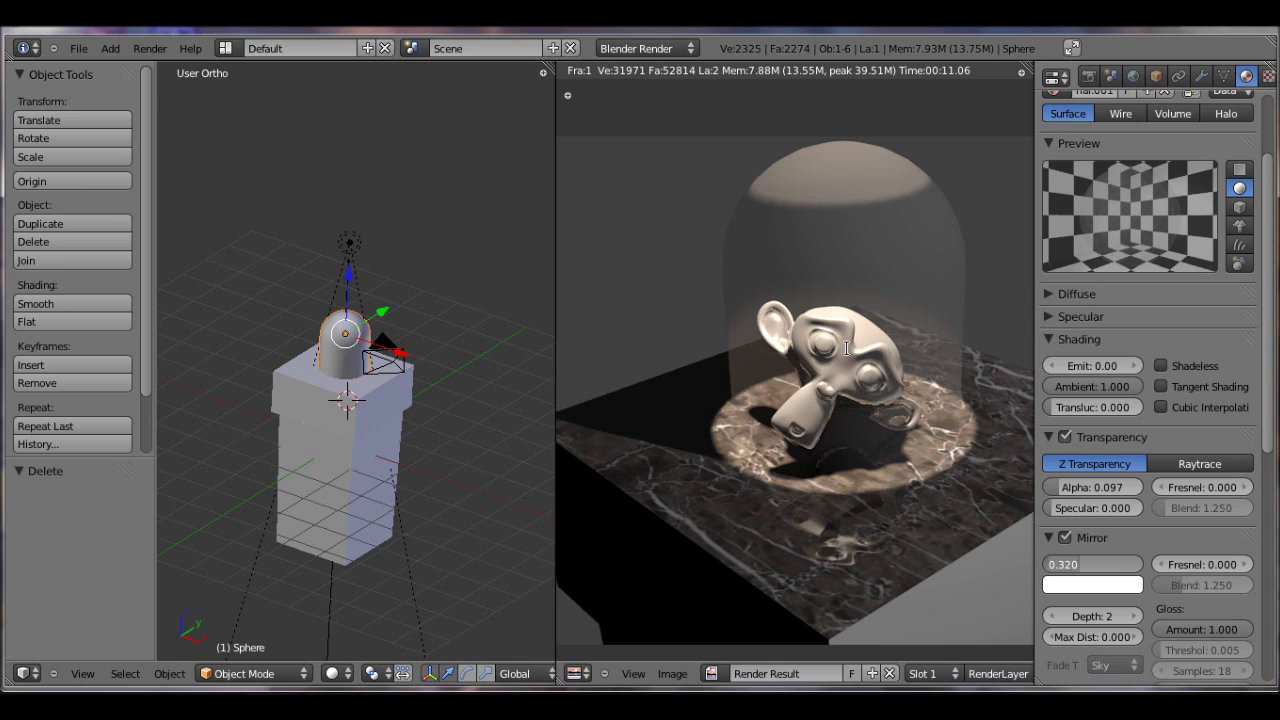
{"action": "key", "text": "Return"}
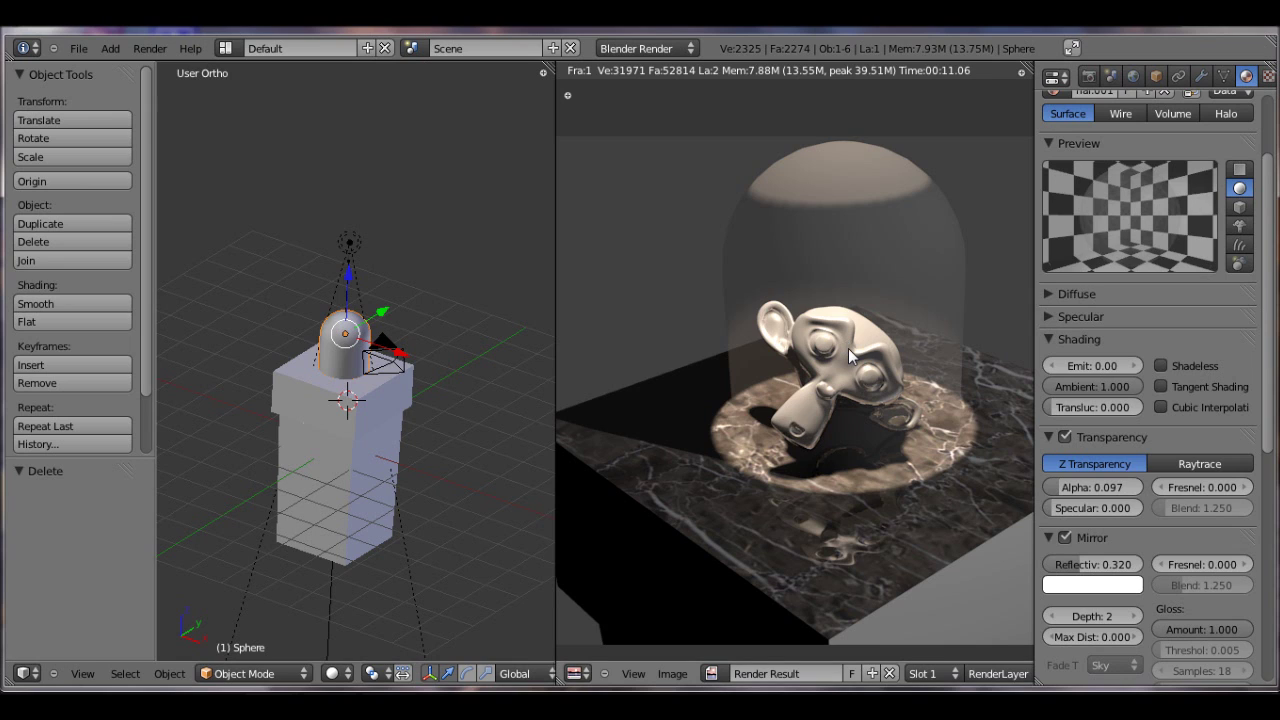
{"action": "key", "text": "F12"}
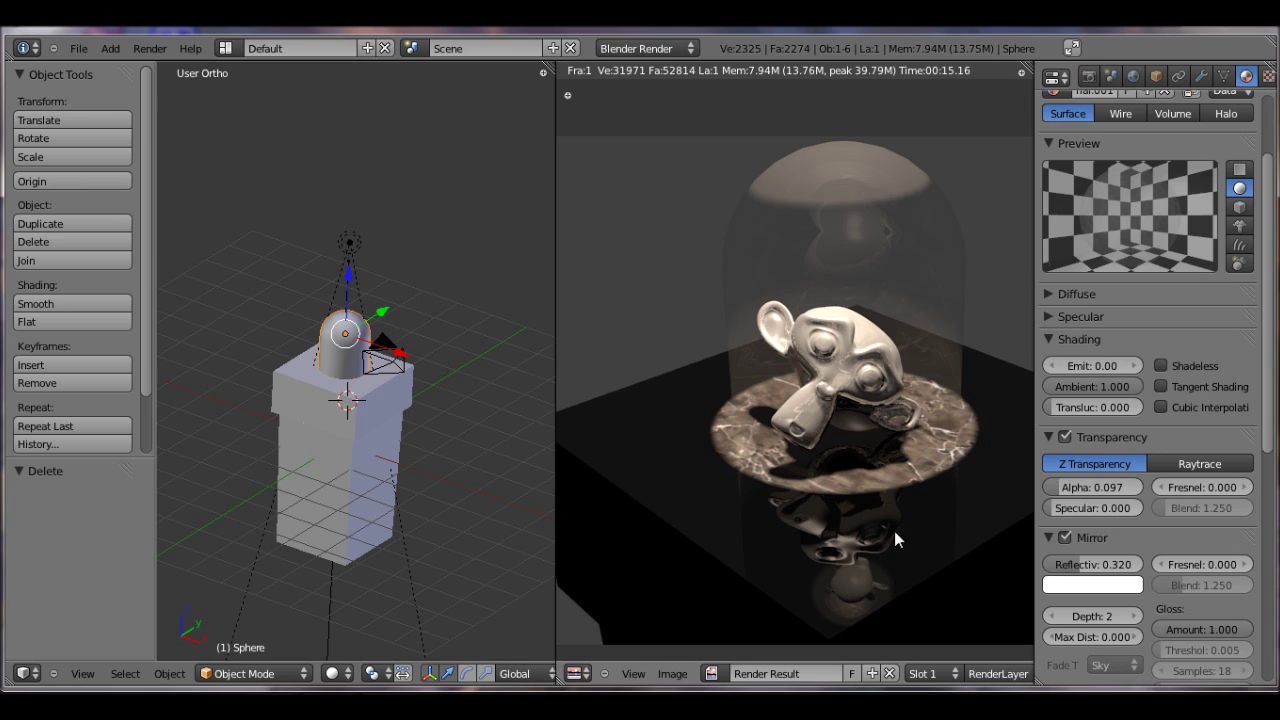
- Select the marble podium top after the render finishes
{"action": "right_click", "coordinate": [362, 395]}
- Give the marble top mirror reflectivity 0.343 and gloss amount 0.885, then render the scene
{"action": "left_click_drag", "start_coordinate": [1100, 567], "coordinate": [1090, 563]}
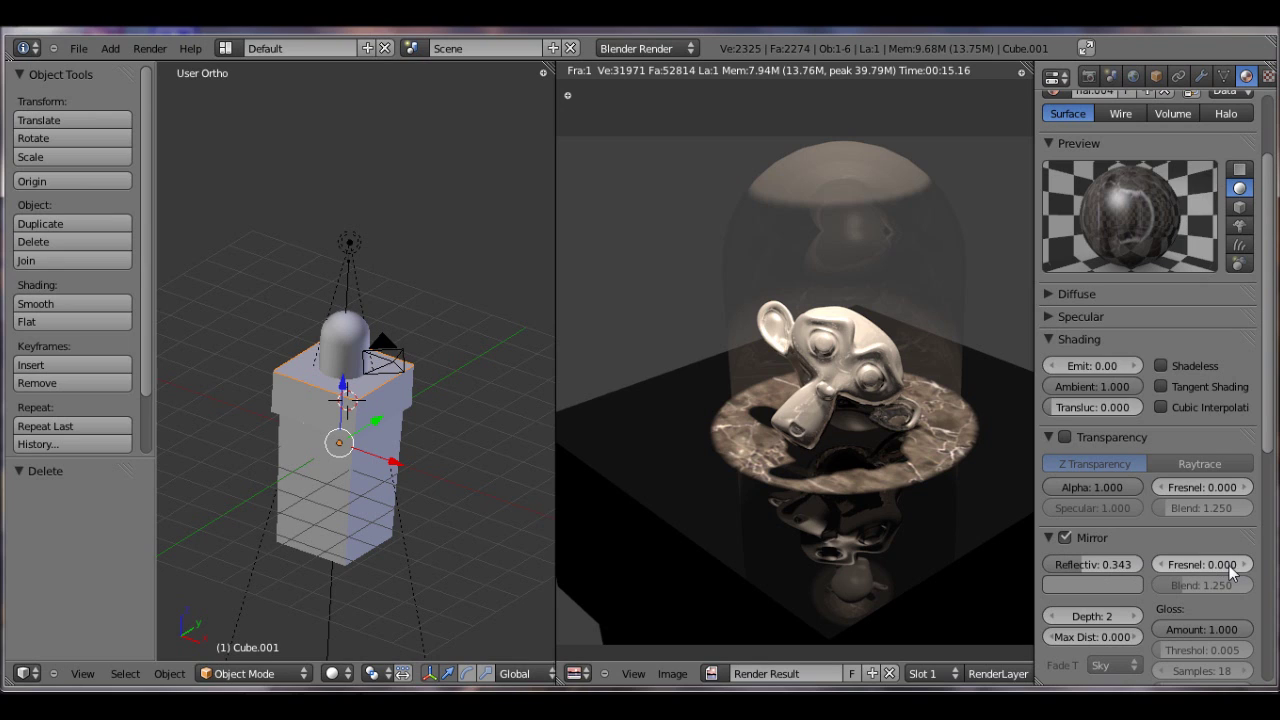
{"action": "left_click_drag", "start_coordinate": [1226, 625], "coordinate": [1219, 631]}
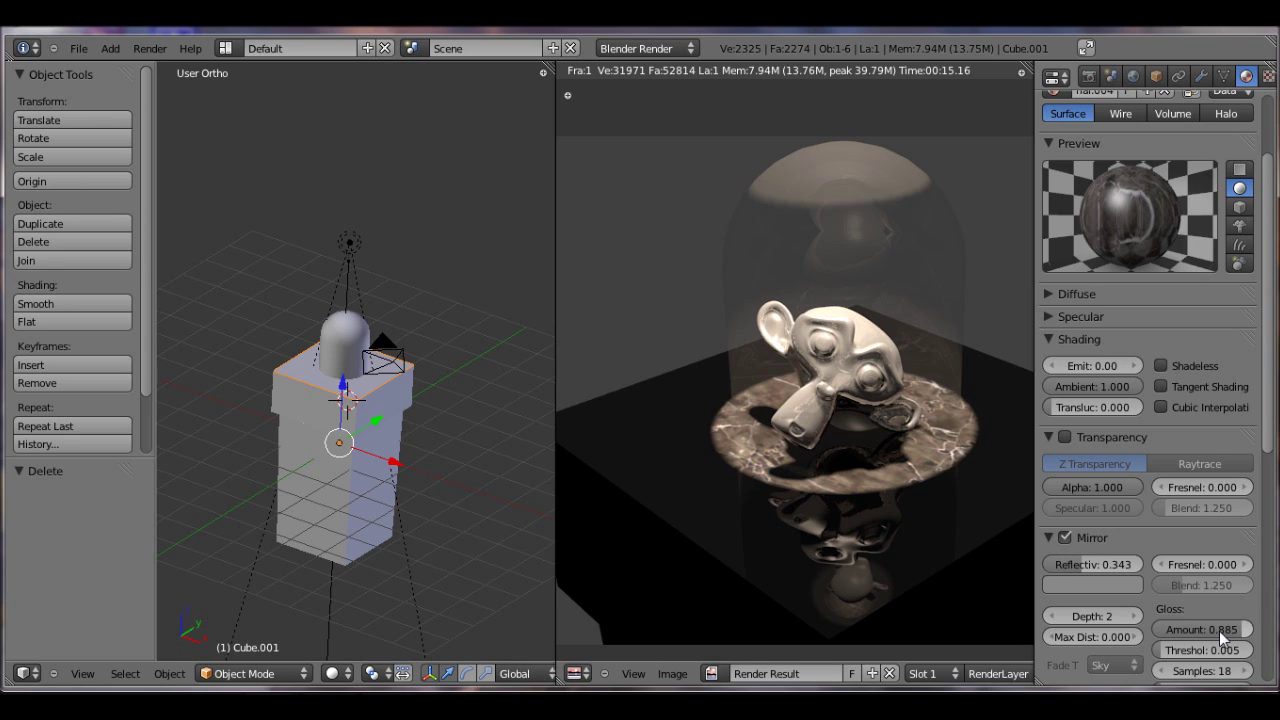
{"action": "key", "text": "F12"}
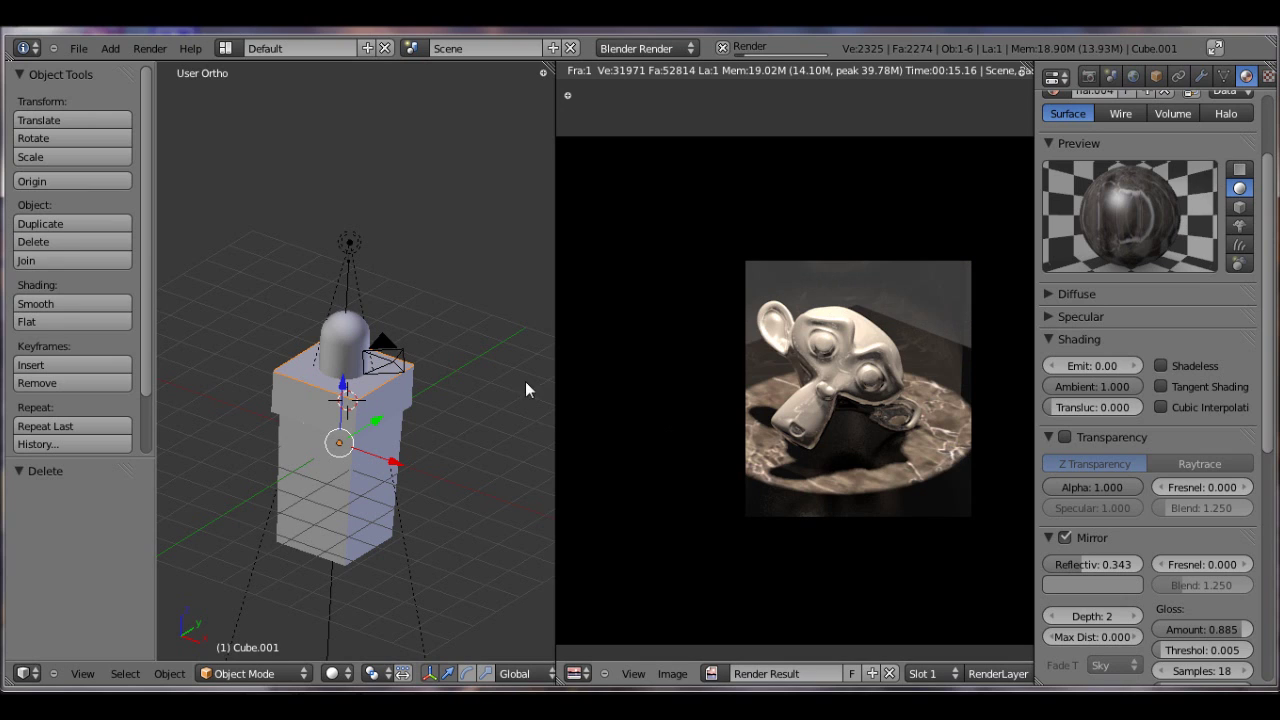
- Widen the render view, compare the finished render with the previous slot, then select the dome, camera and podium in turn
{"action": "left_click_drag", "start_coordinate": [552, 394], "coordinate": [419, 404]}
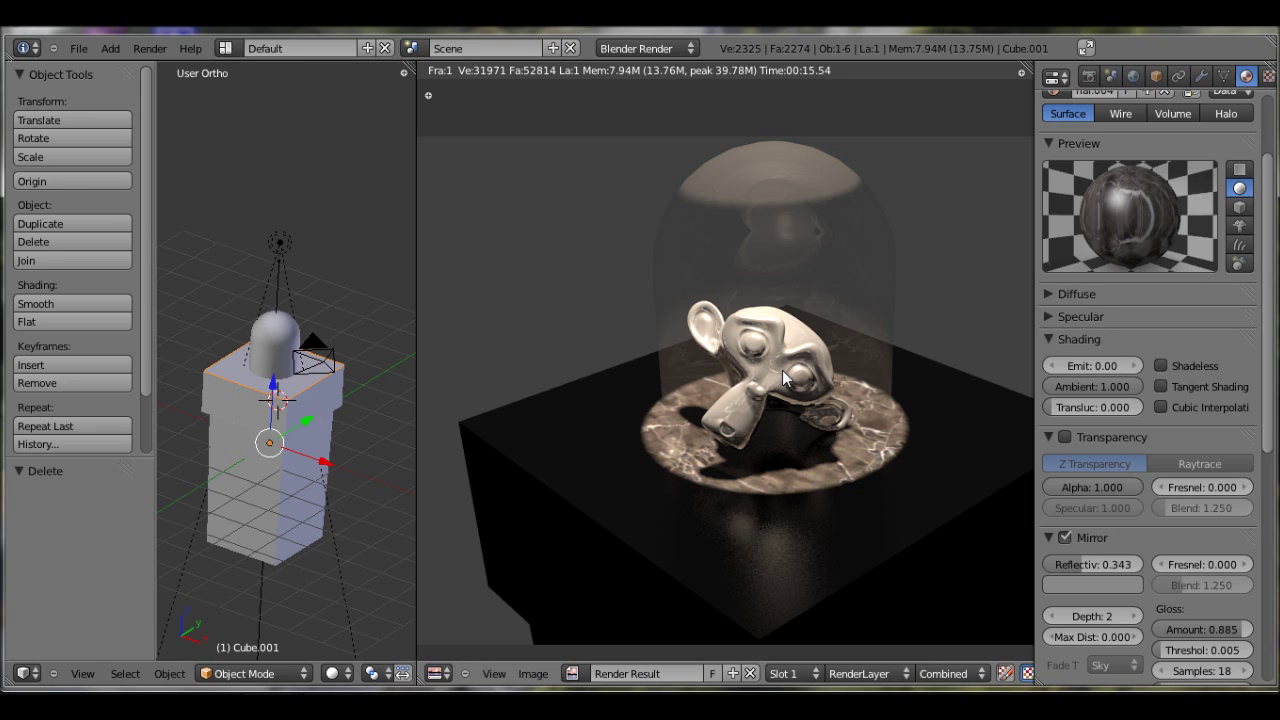
{"action": "key", "text": "j"}
{"action": "key", "text": "j"}
{"action": "right_click", "coordinate": [256, 368]}
{"action": "right_click", "coordinate": [298, 368]}
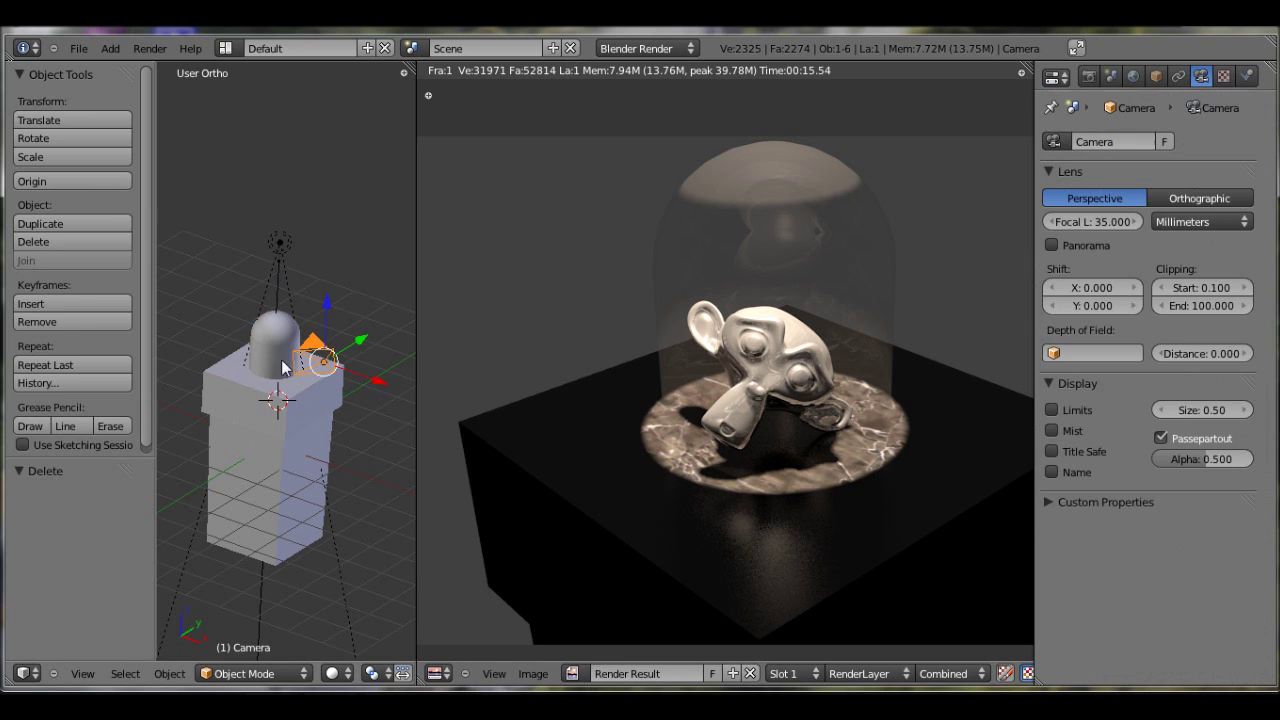
{"action": "right_click", "coordinate": [262, 368]}
{"action": "right_click", "coordinate": [266, 370]}
{"action": "right_click", "coordinate": [274, 370]}
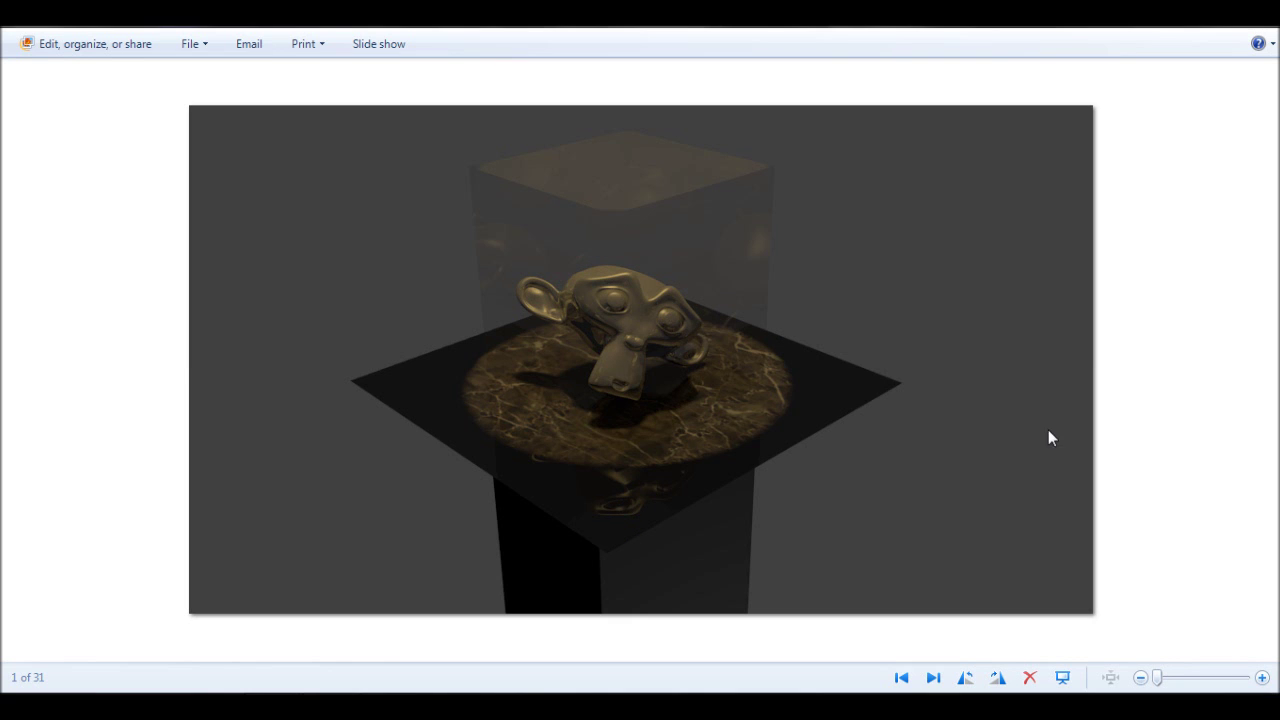
{"action": "left_click", "coordinate": [1260, 28]}
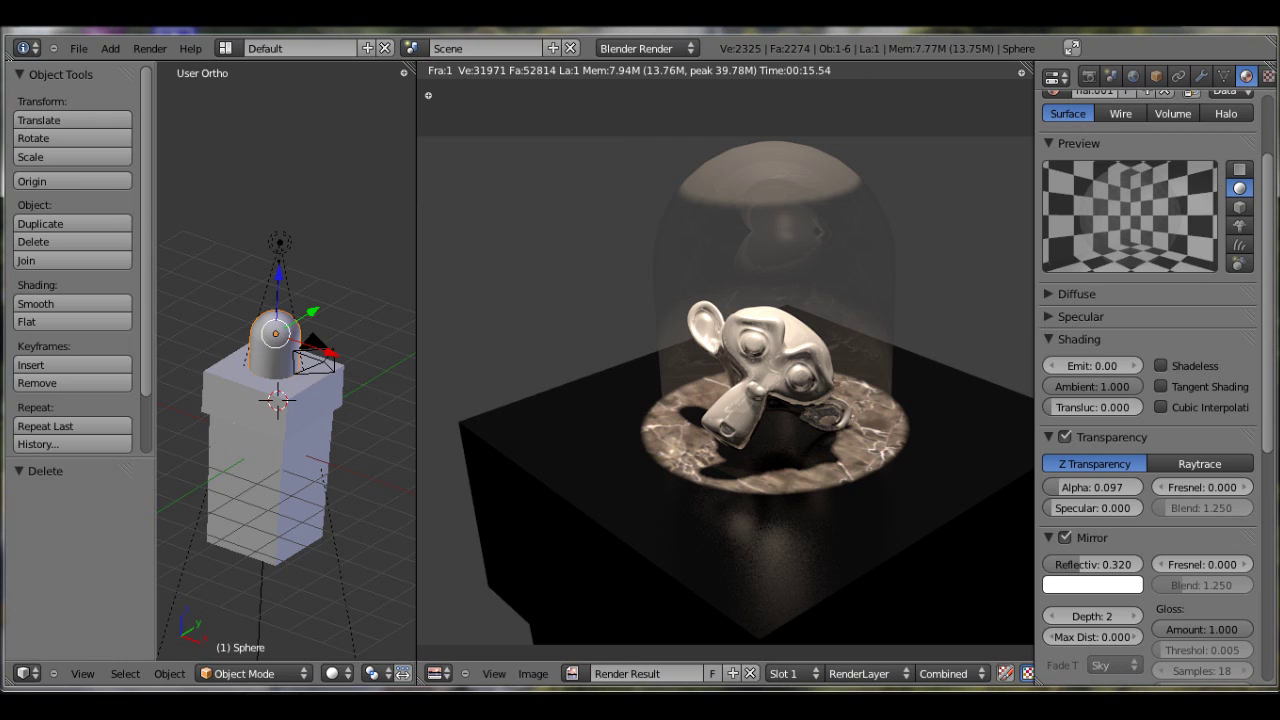
{"action": "key", "text": "alt+Tab"}
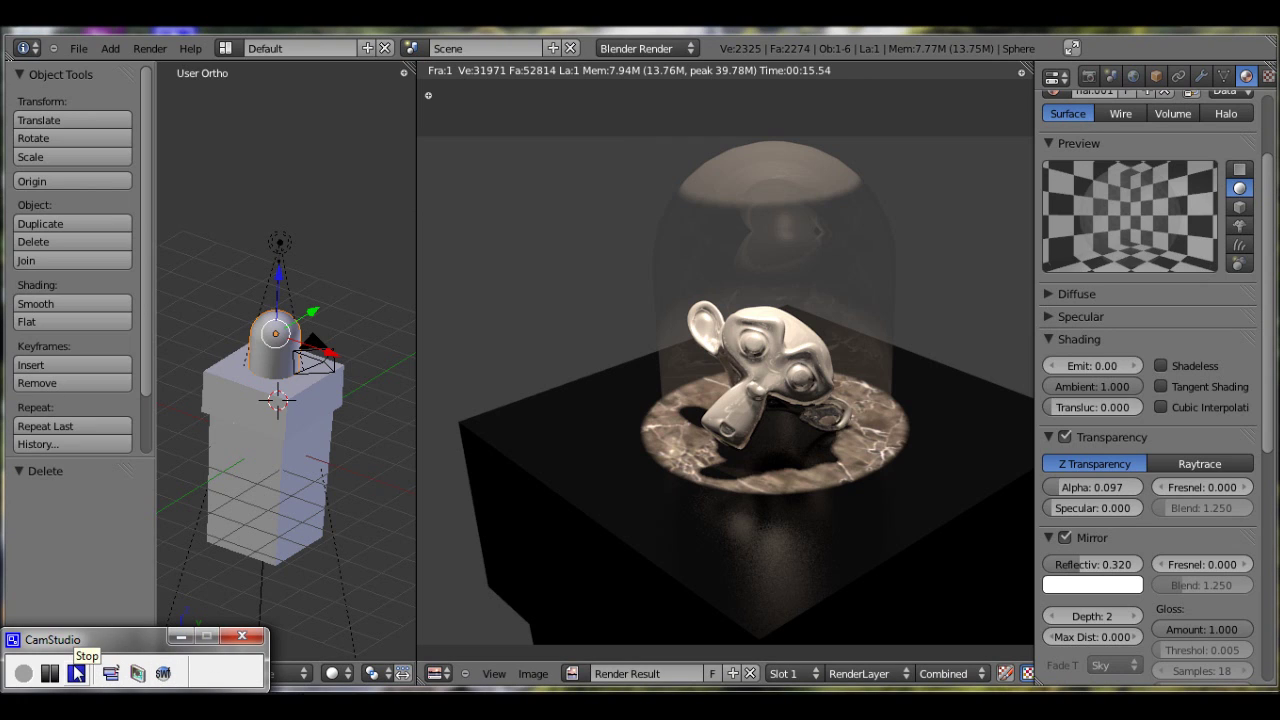